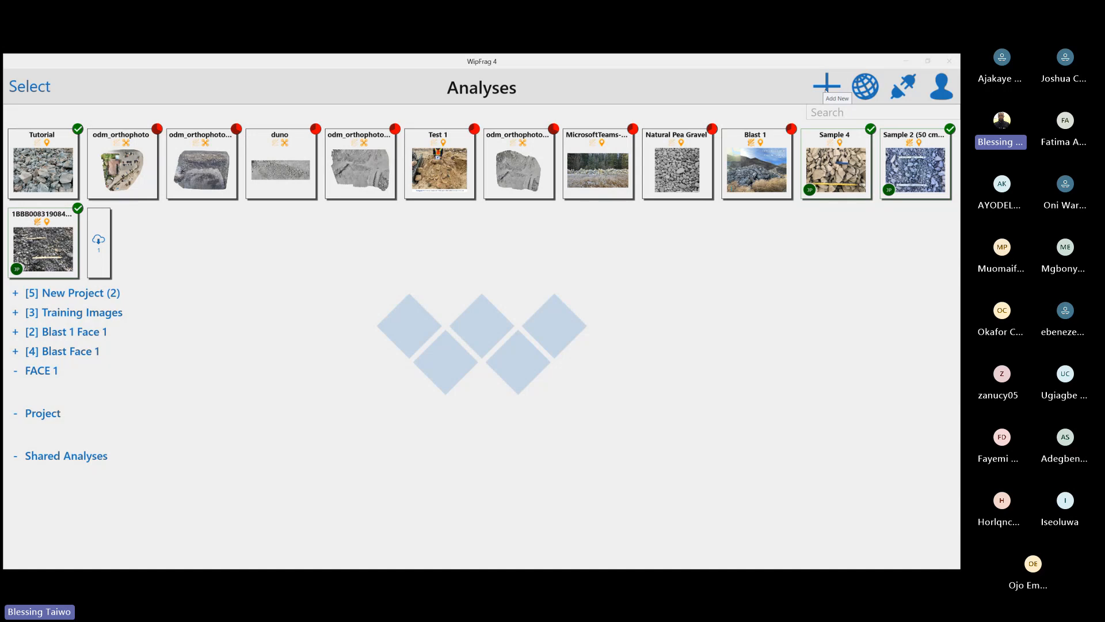
Add a new standard image analysis from the blast 4 picture in the Wipware folder
left_click(826, 89)
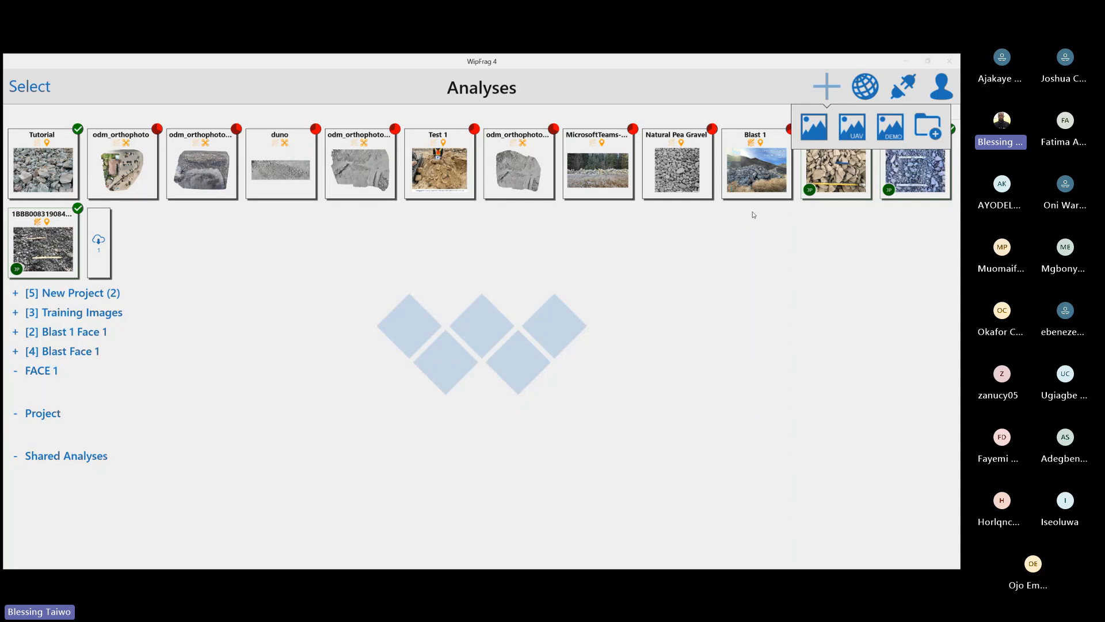
left_click(812, 128)
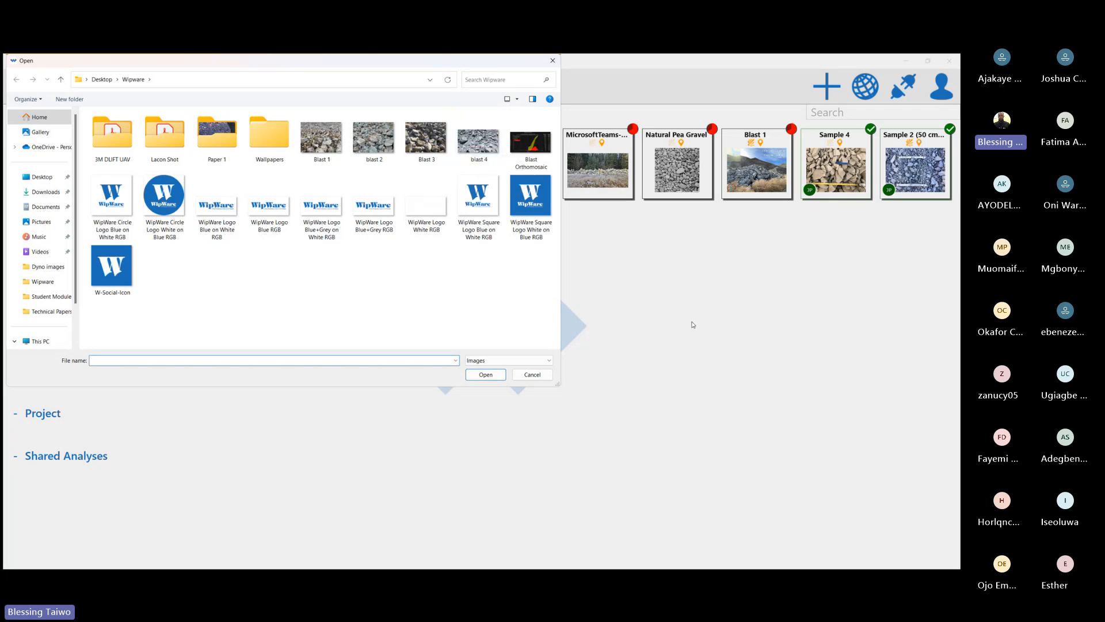
left_click(481, 140)
left_click(487, 379)
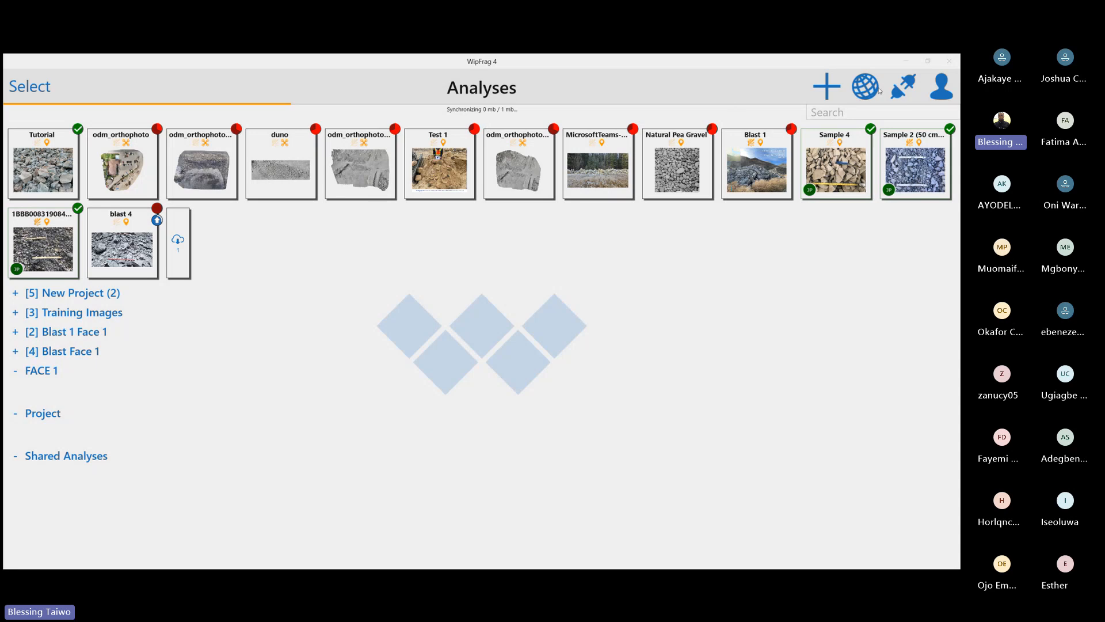
left_click(834, 93)
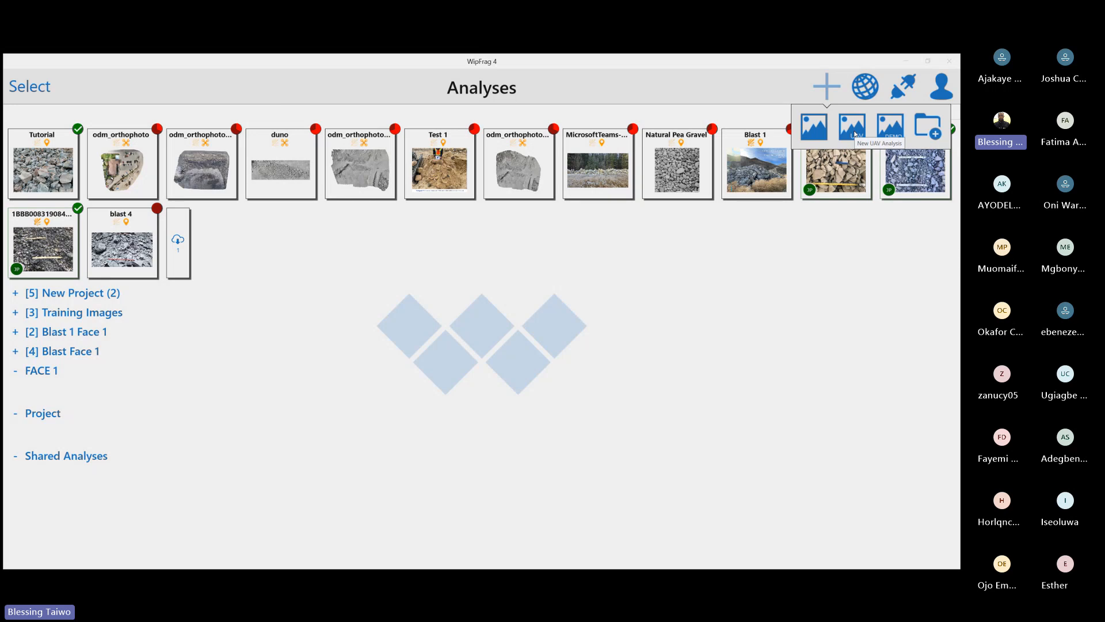
left_click(848, 128)
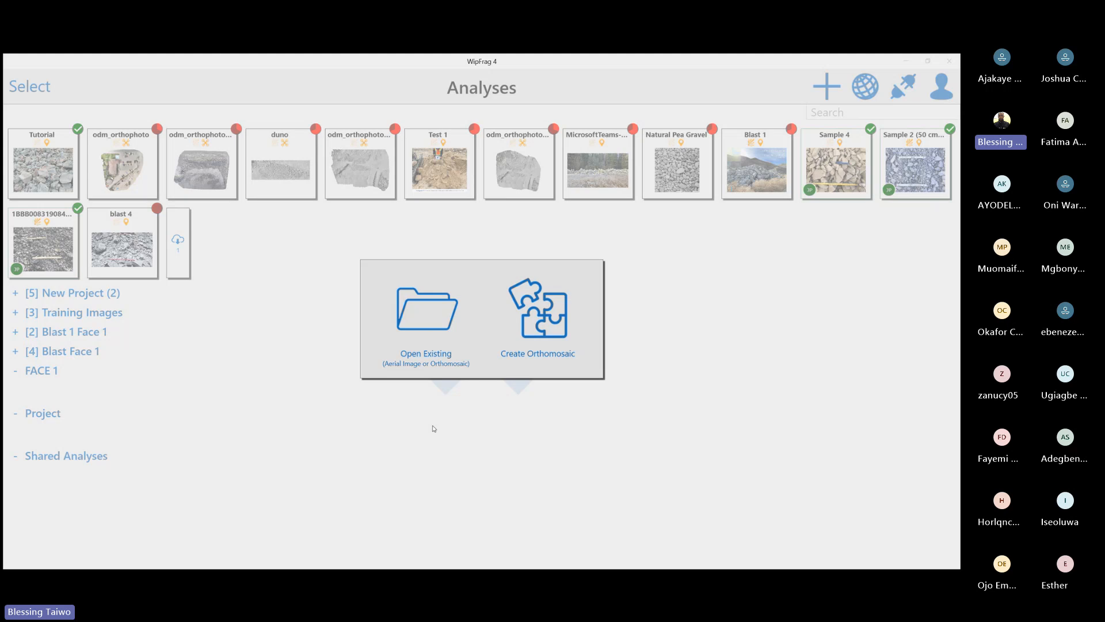
left_click(414, 327)
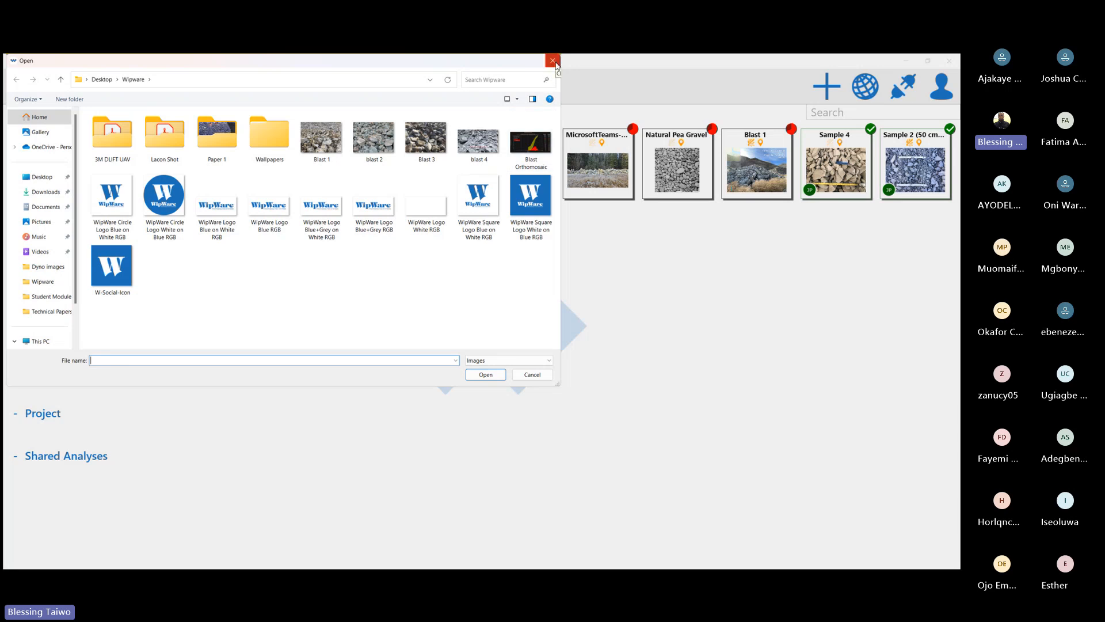
double_click(124, 149)
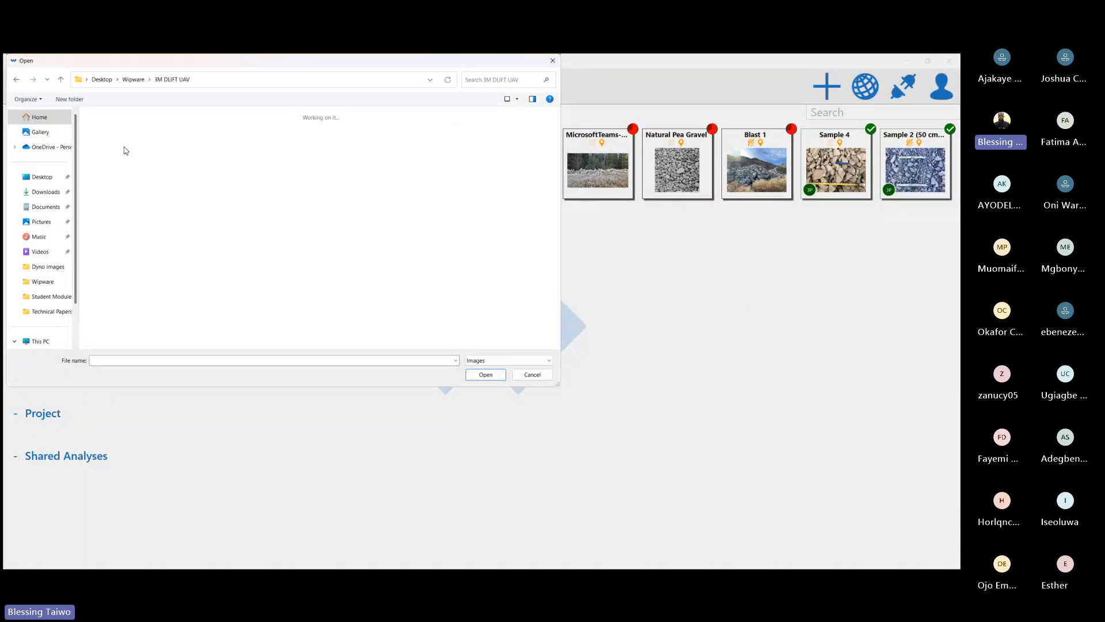
scroll(316, 254, "down", 10)
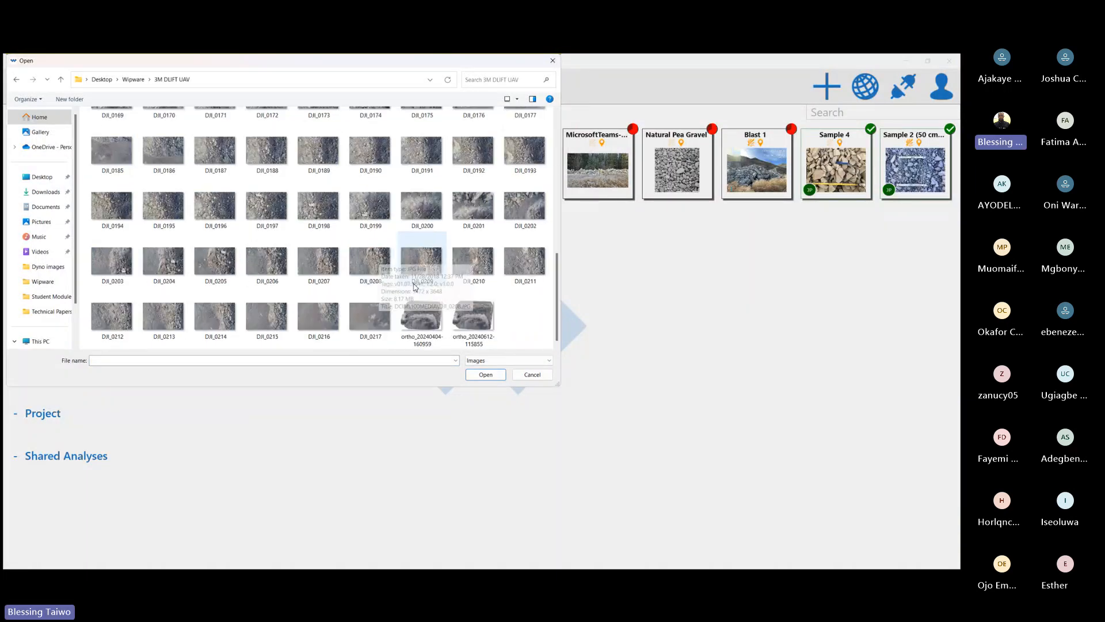
left_click(479, 319)
double_click(479, 320)
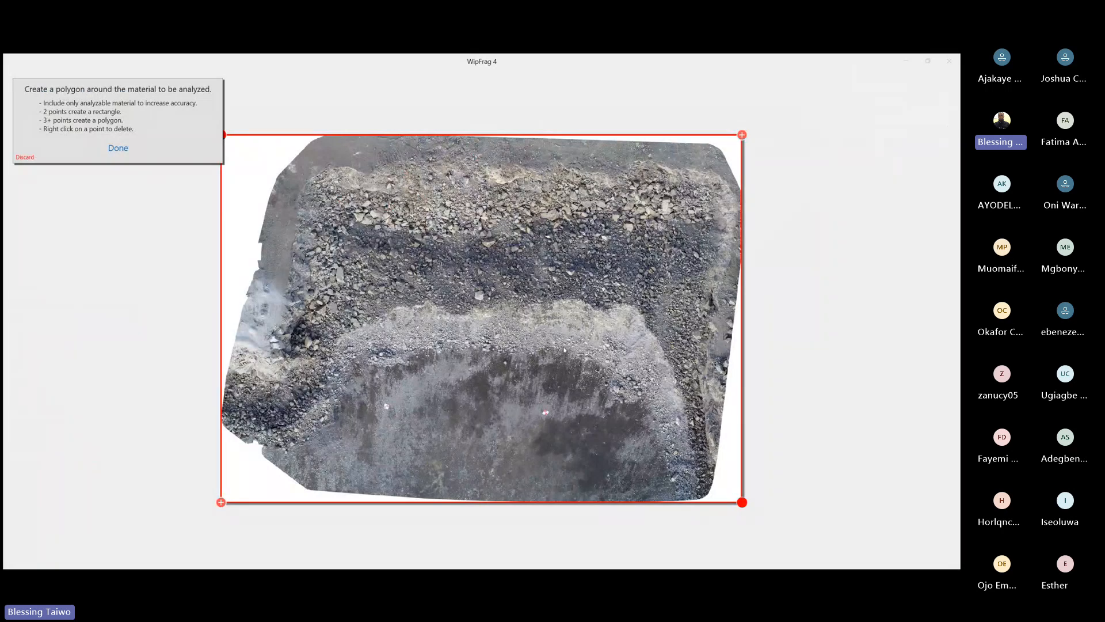
Inspect the orthomosaic with its analysis boundary, and discard opening the image
scroll(564, 350, "up", 1)
scroll(565, 350, "down", 2)
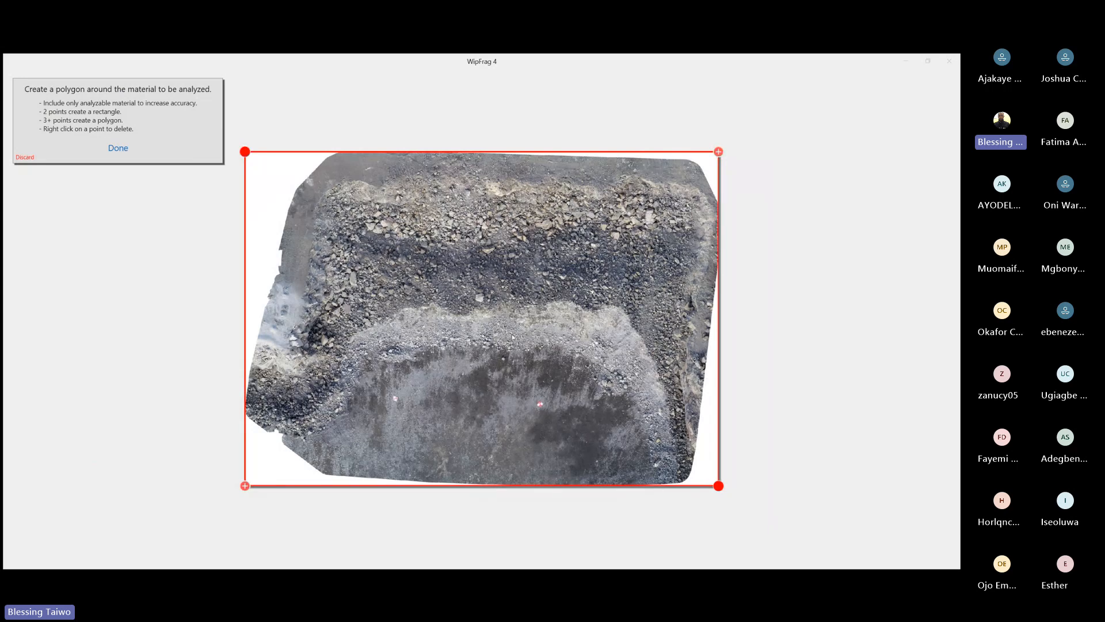
left_click(26, 157)
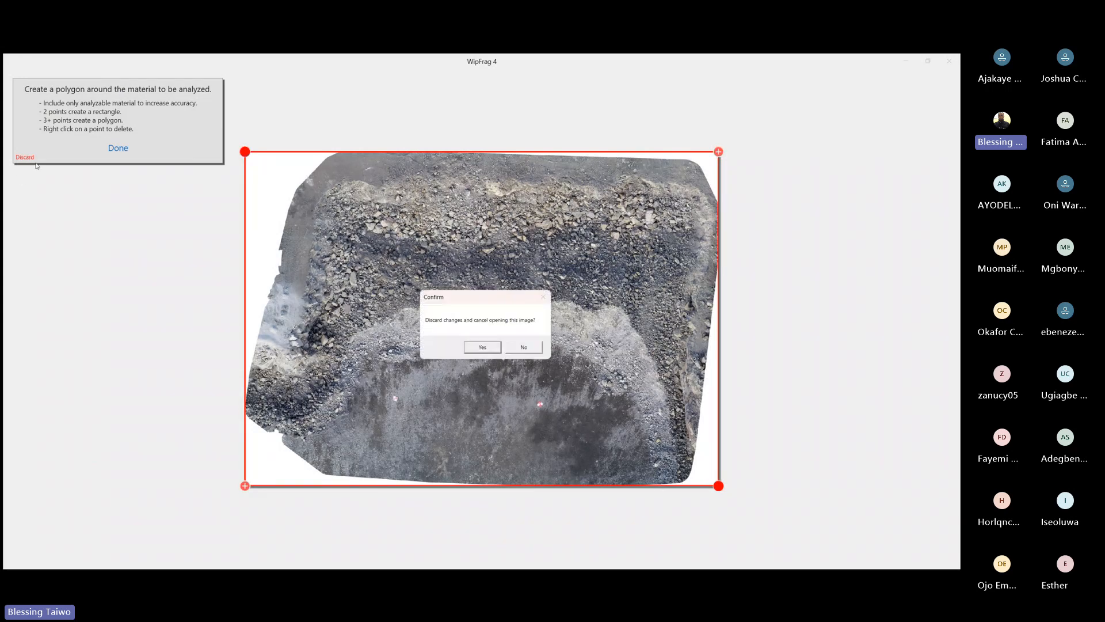
left_click(482, 347)
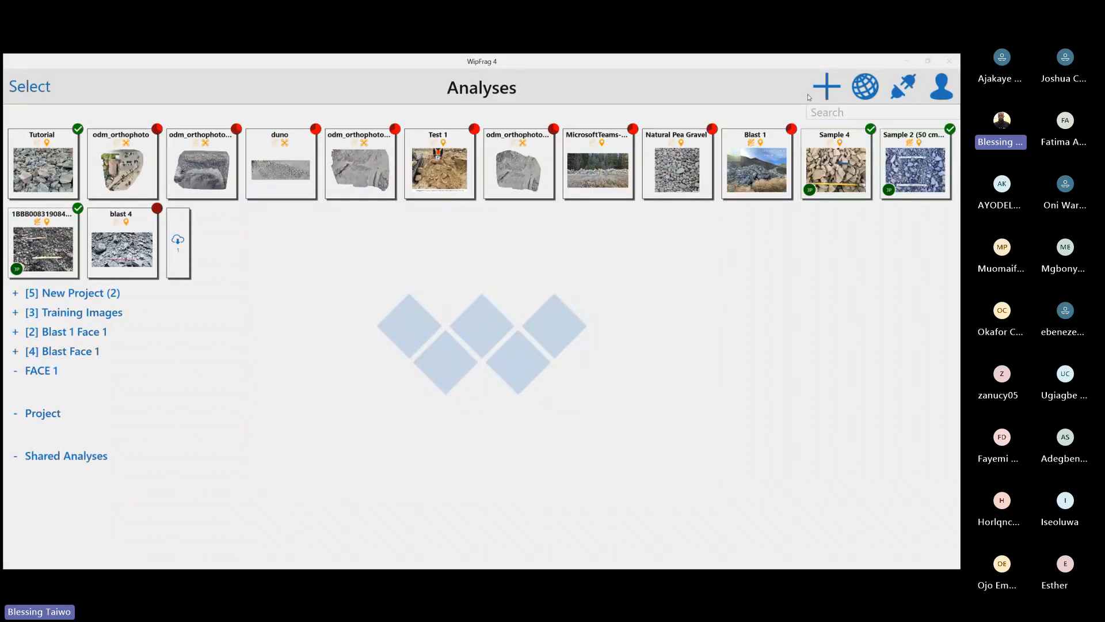
Start creating a UAV orthomosaic and select all the DJI drone images in the folder, excluding the two ortho files
left_click(835, 91)
left_click(855, 127)
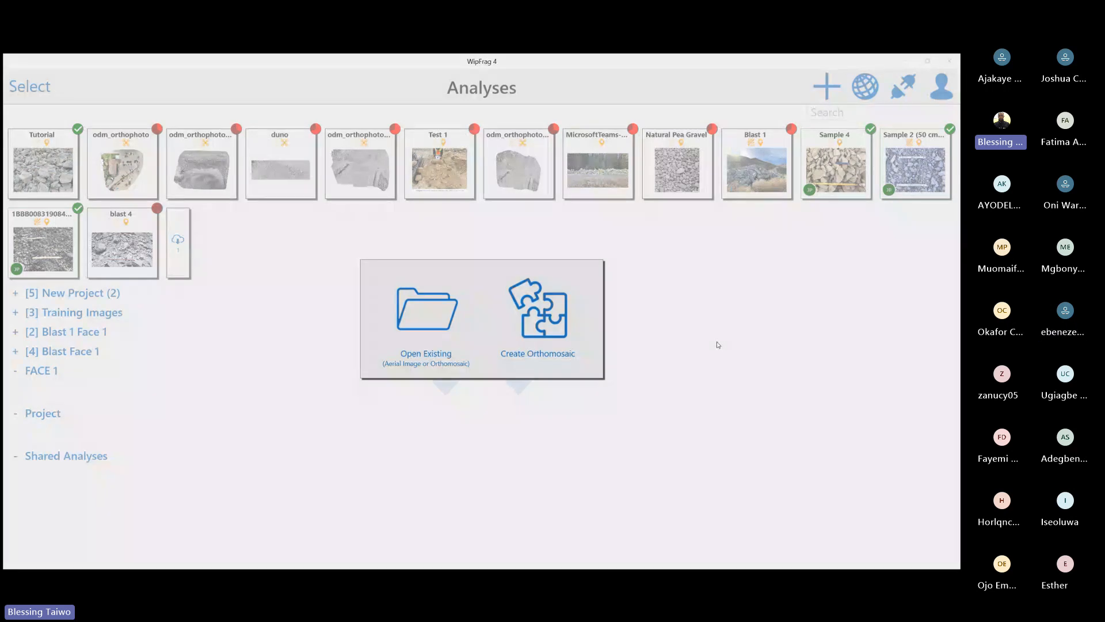
left_click(543, 325)
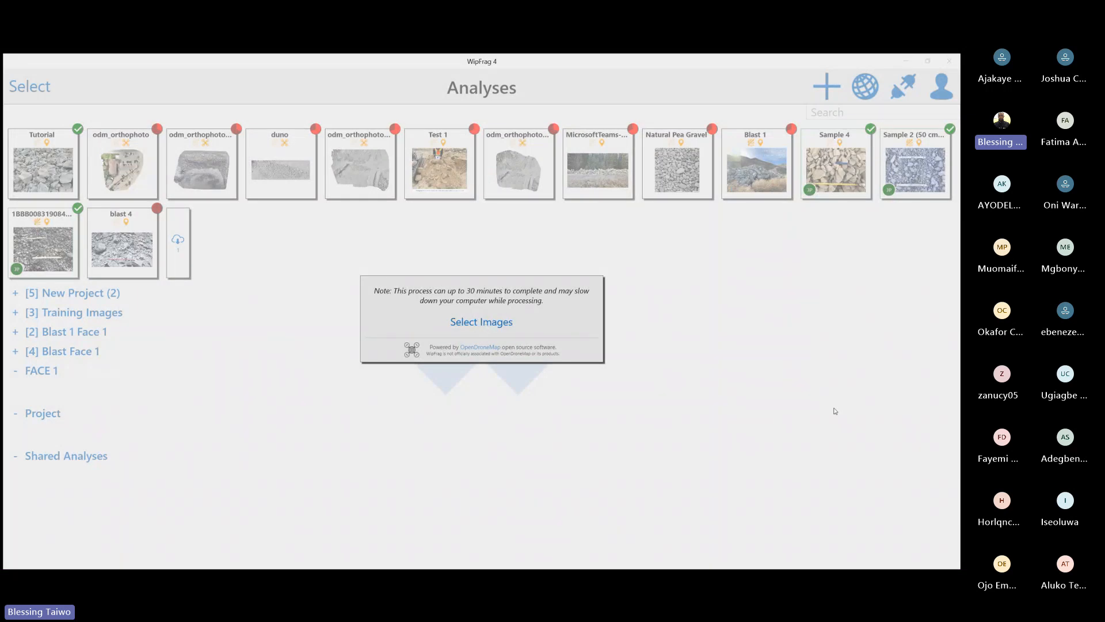
left_click(481, 324)
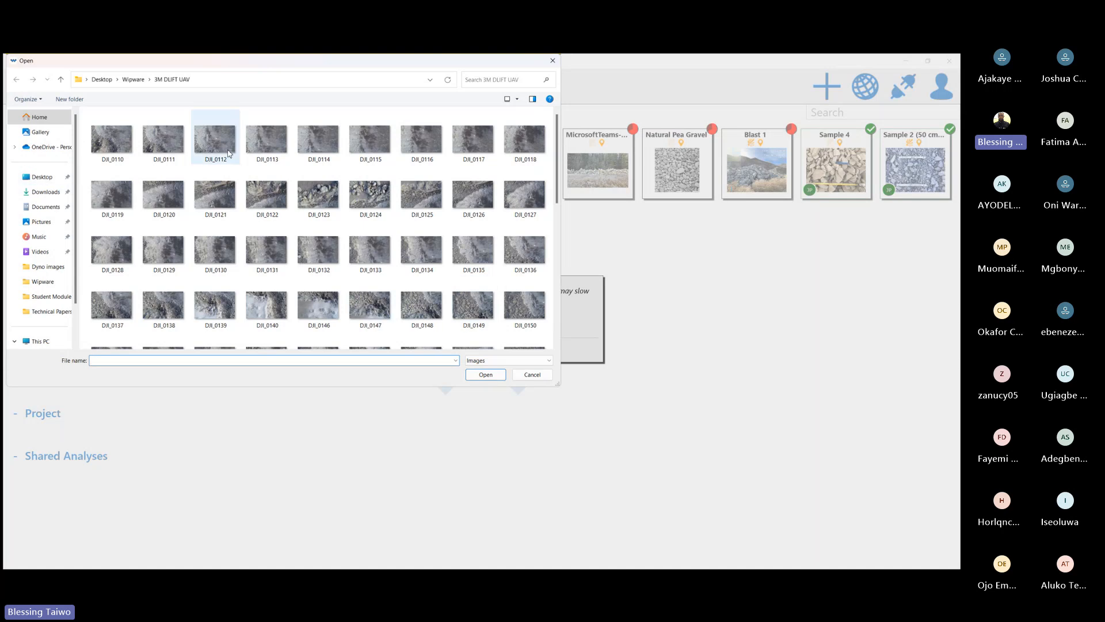
scroll(338, 320, "up", 5)
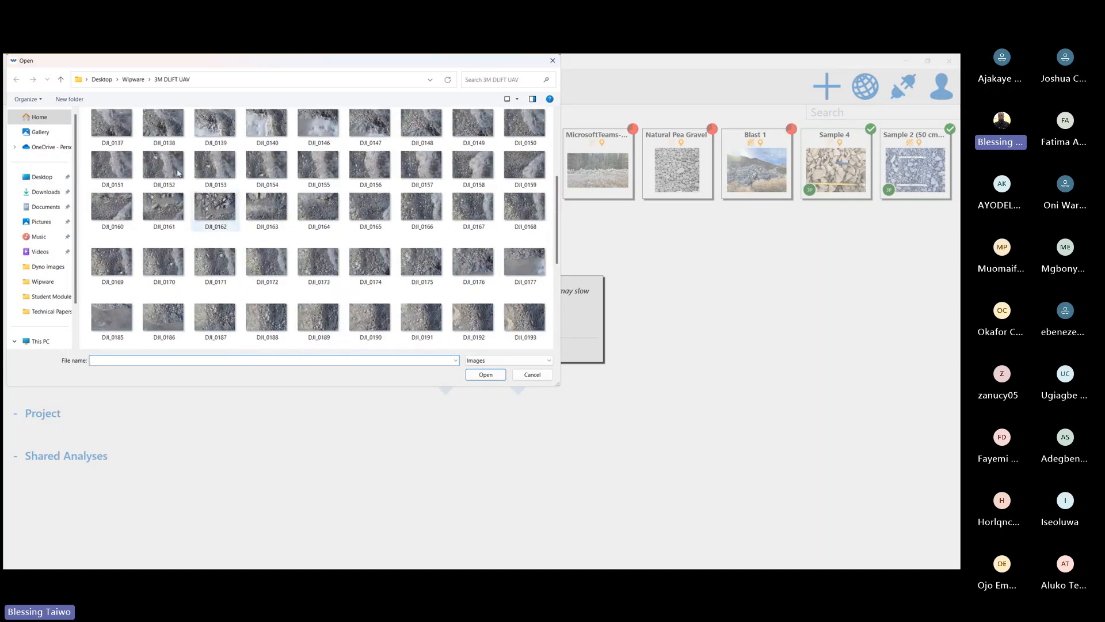
left_click(153, 141, "shift")
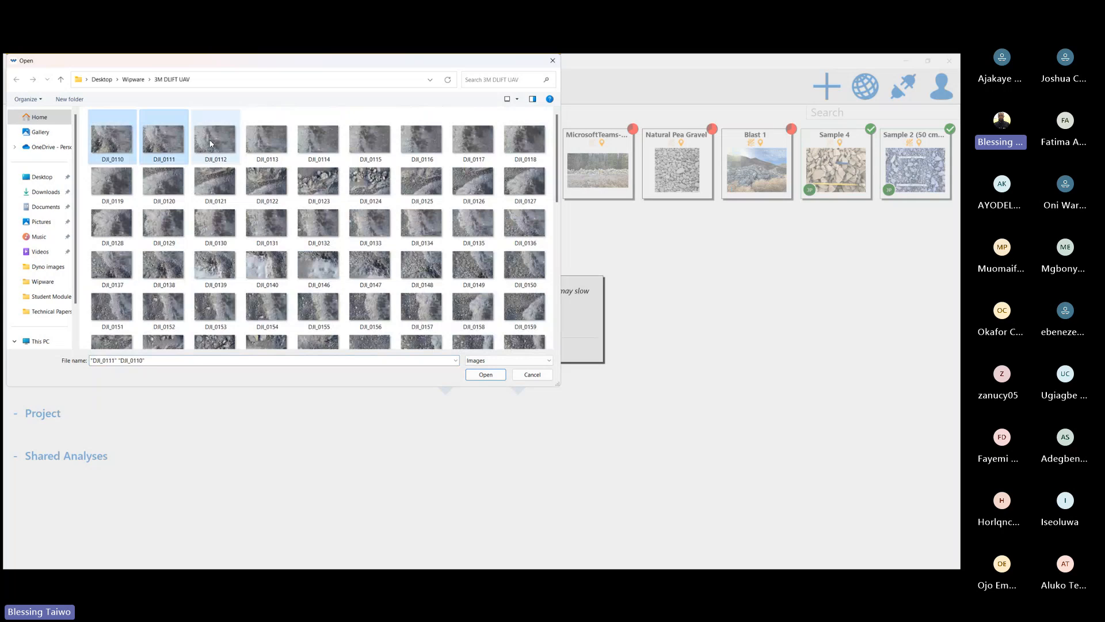
key("ctrl+a")
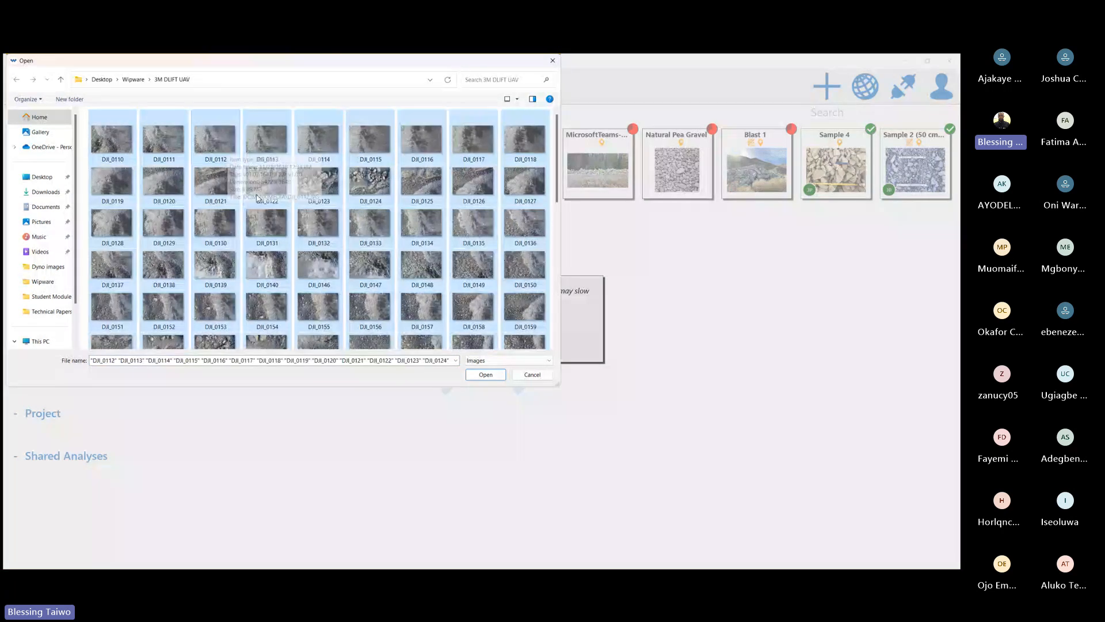
scroll(258, 198, "down", 6)
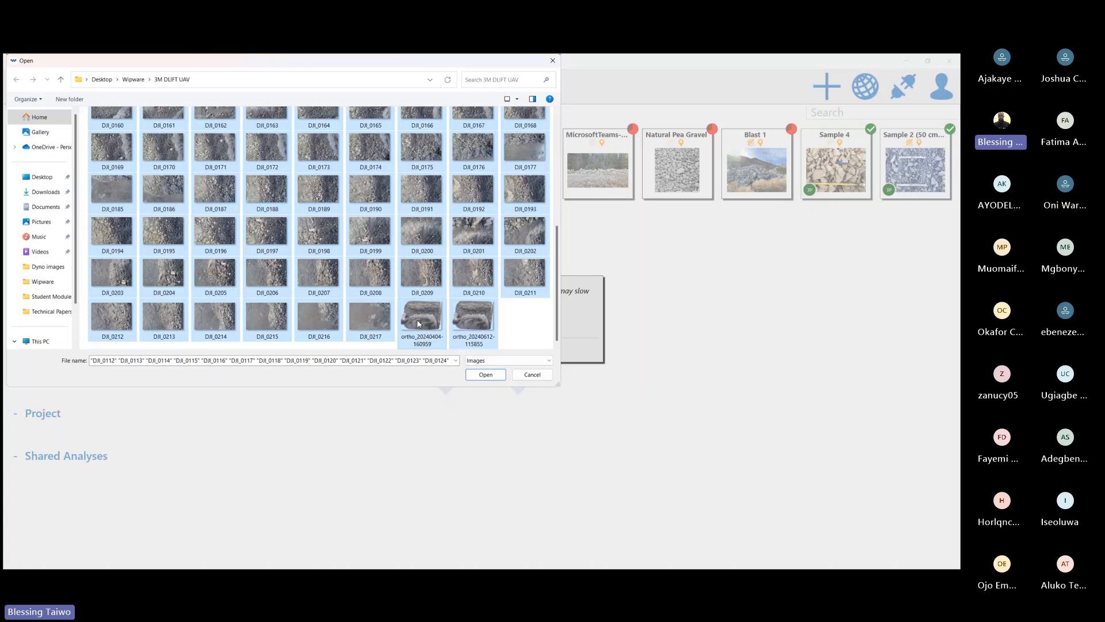
left_click(419, 325, "ctrl")
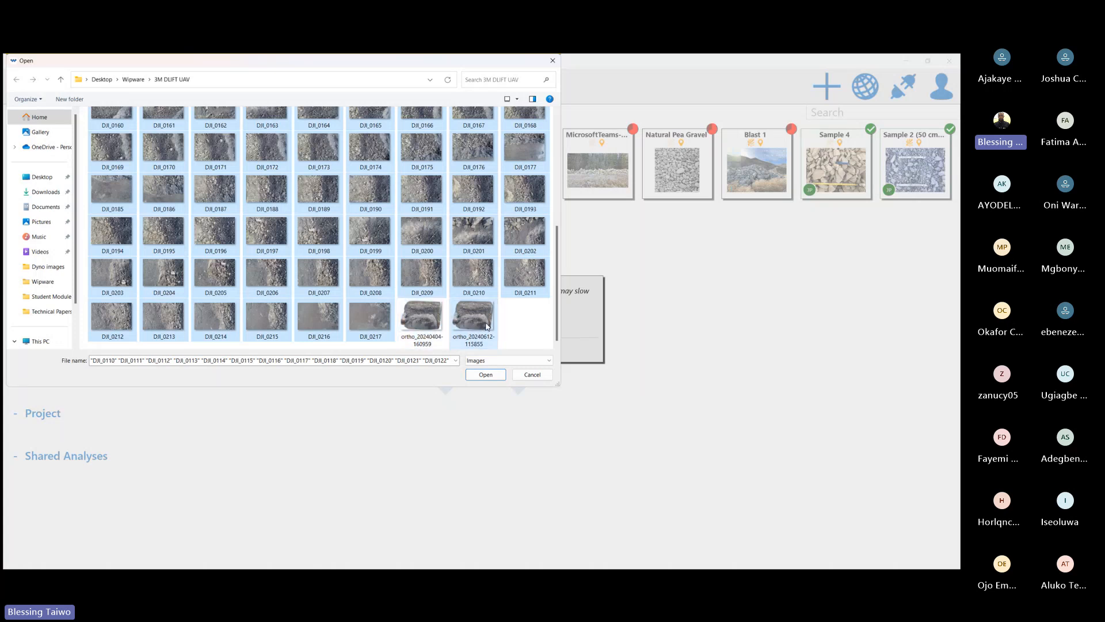
left_click(487, 325, "ctrl")
left_click(511, 336)
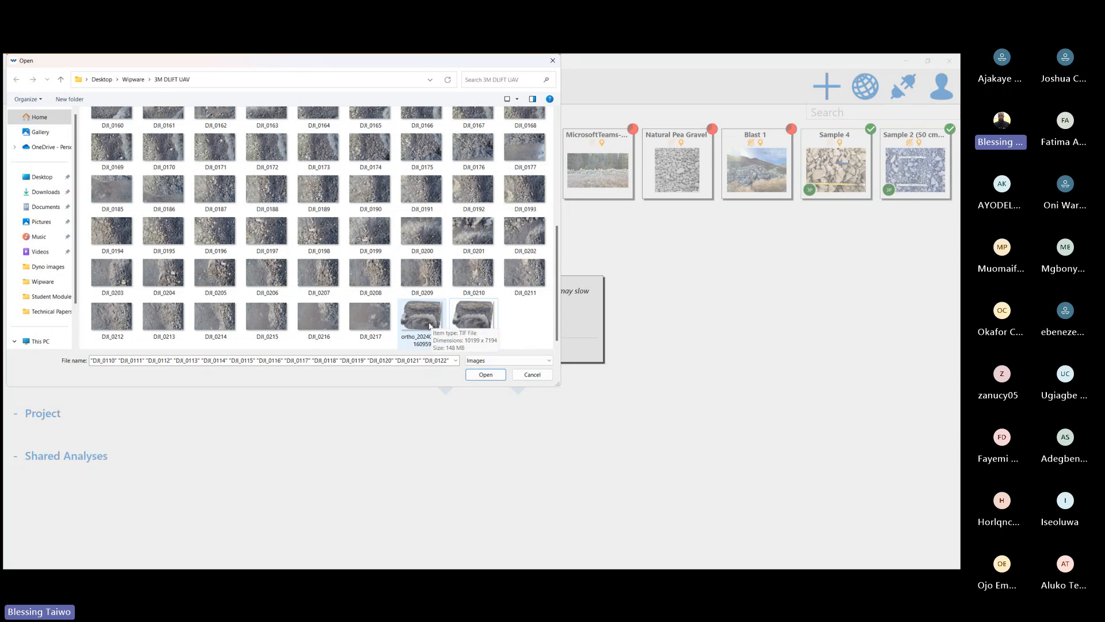
Cancel the drone image selection and dismiss the orthomosaic creation
scroll(405, 311, "up", 5)
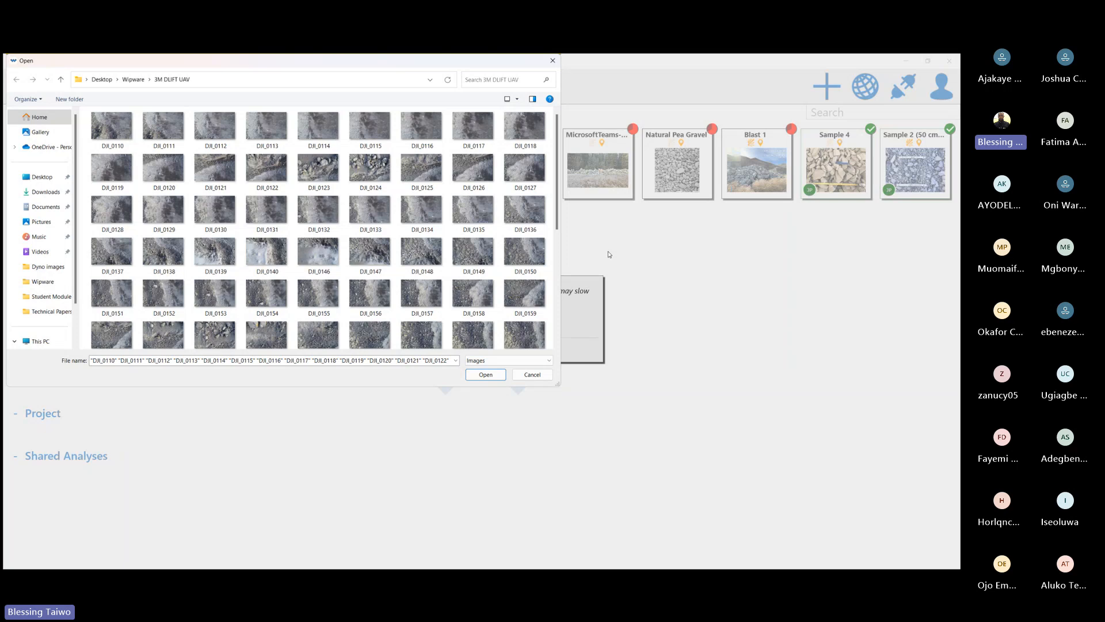
left_click(532, 375)
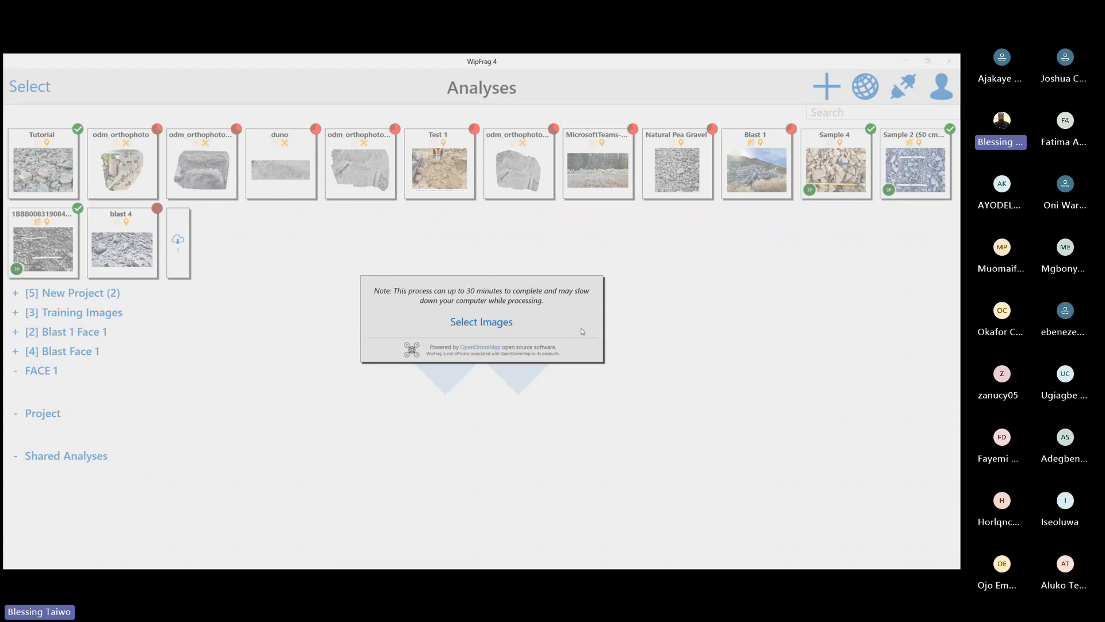
left_click(699, 314)
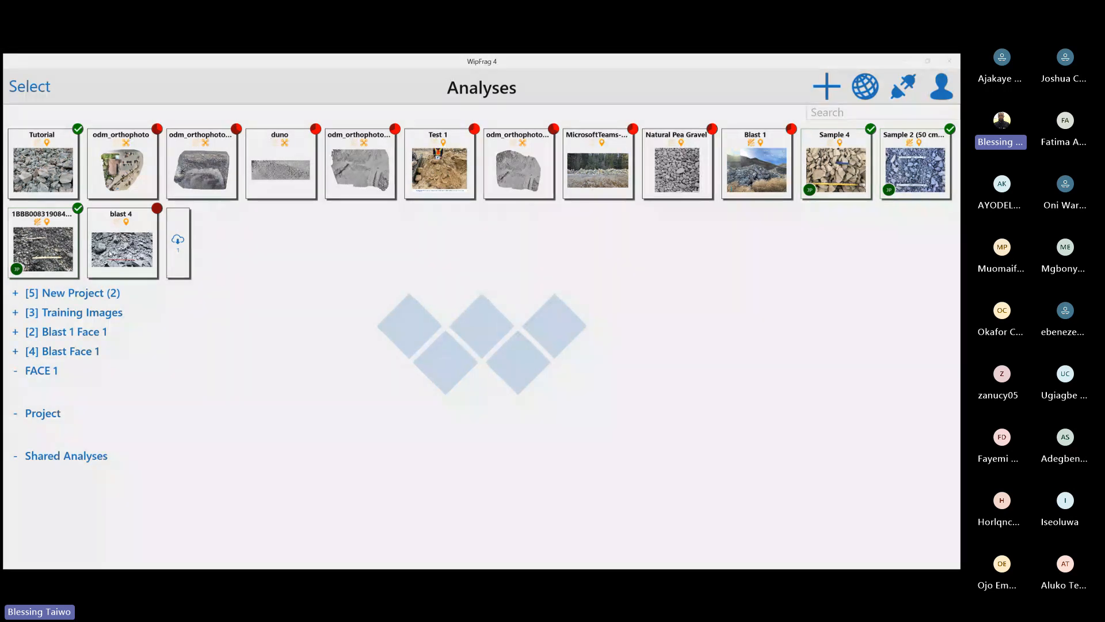
Open the selection of demo analysis images to view the available samples
left_click(827, 92)
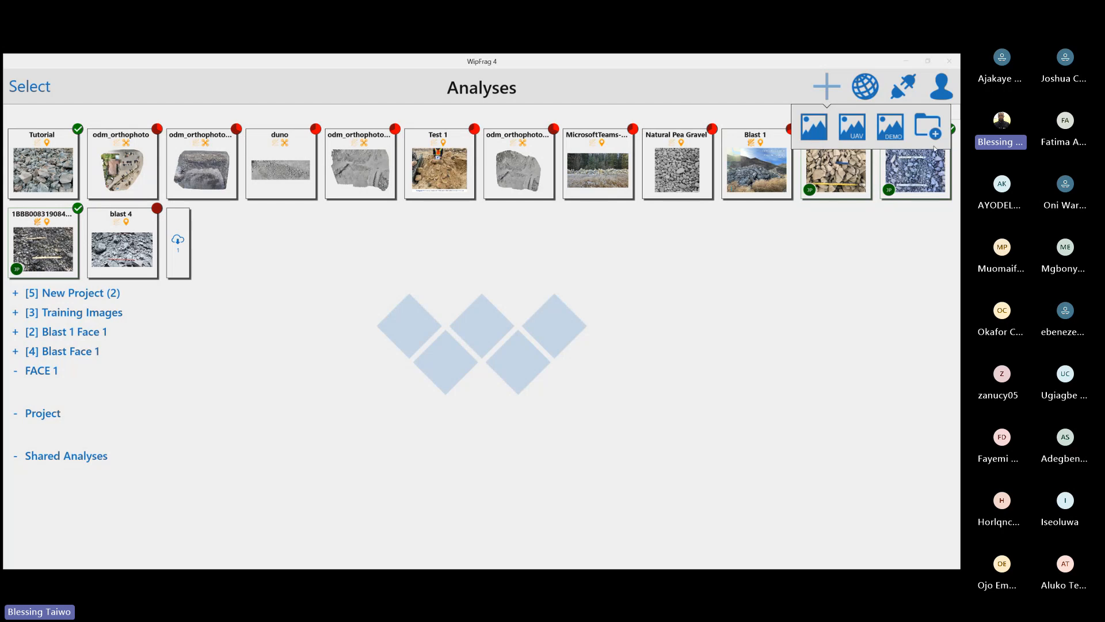
left_click(889, 131)
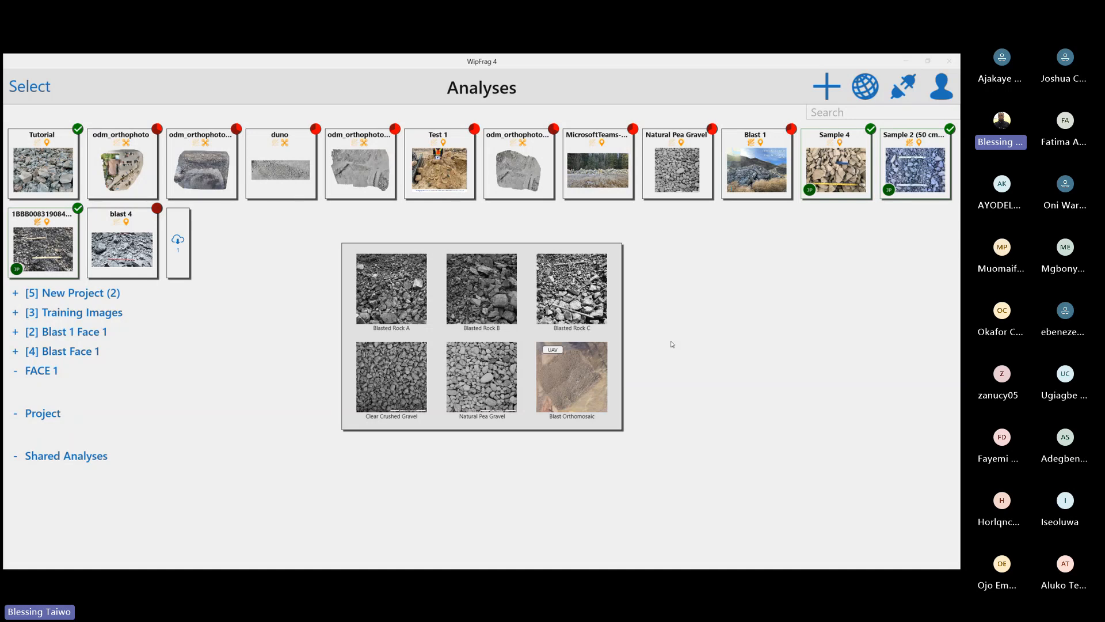
Create a new project folder named Pit 2A1 in the analyses list
left_click(819, 88)
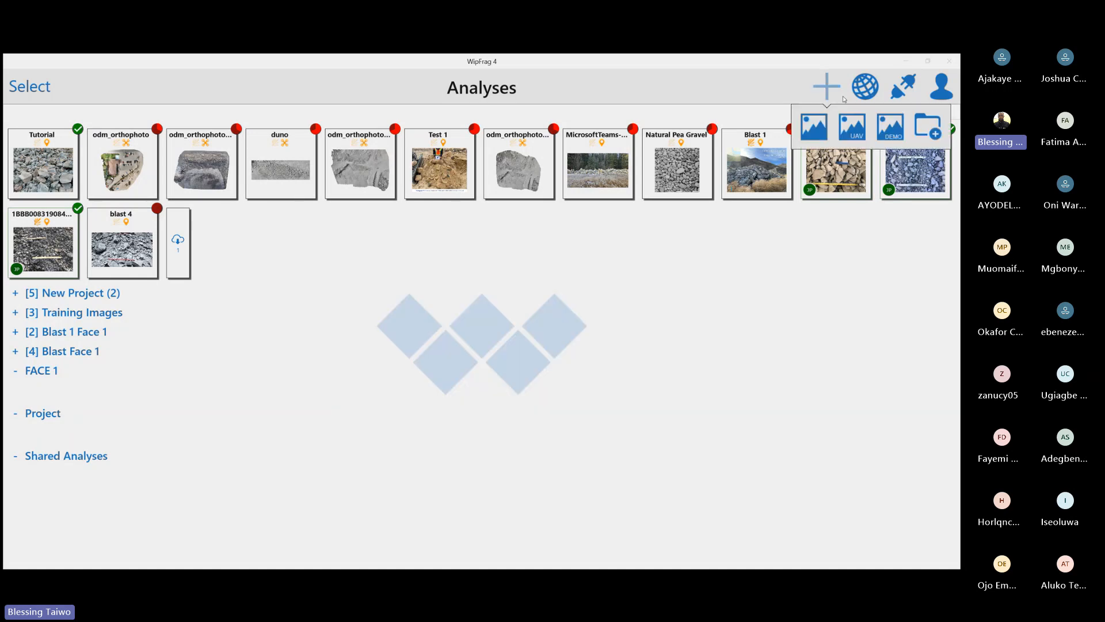
left_click(923, 129)
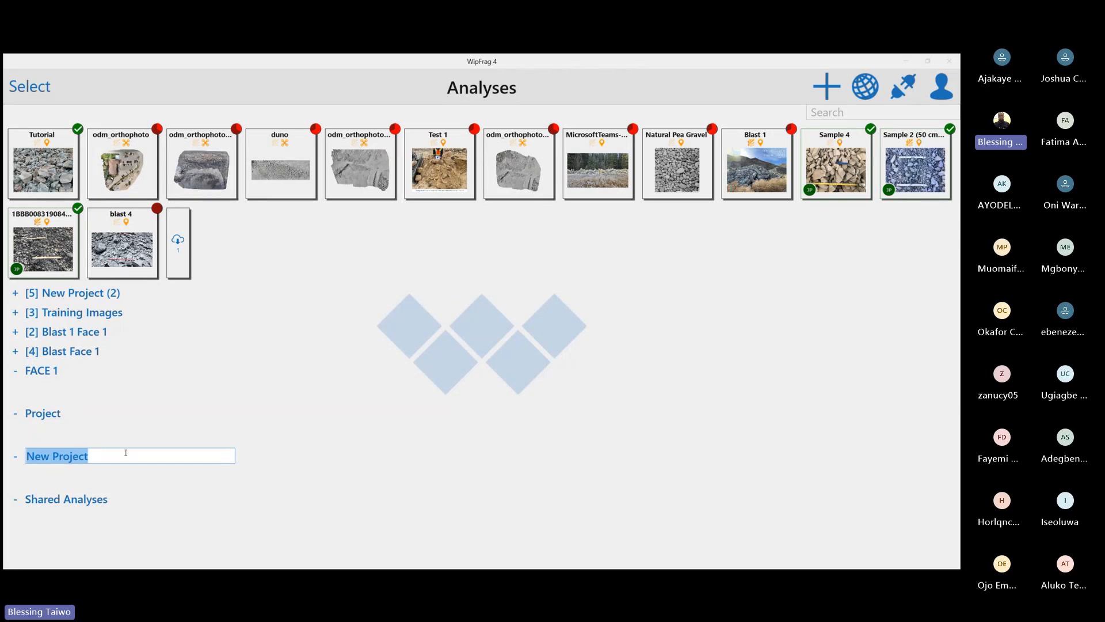
type("Pit")
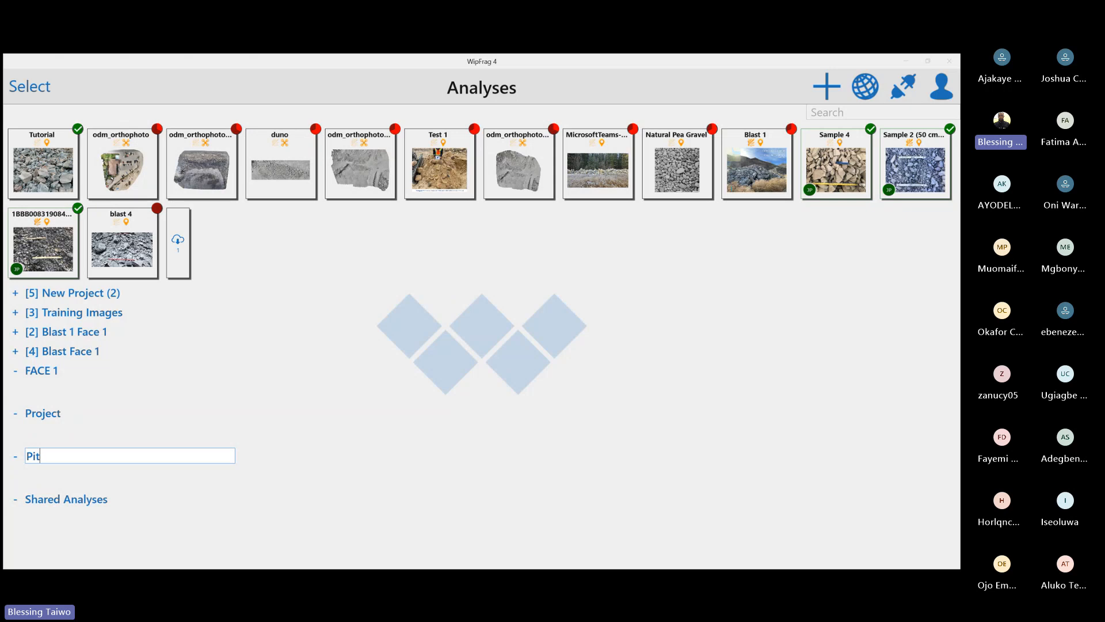
type(" 2")
key("BackSpace")
type("2")
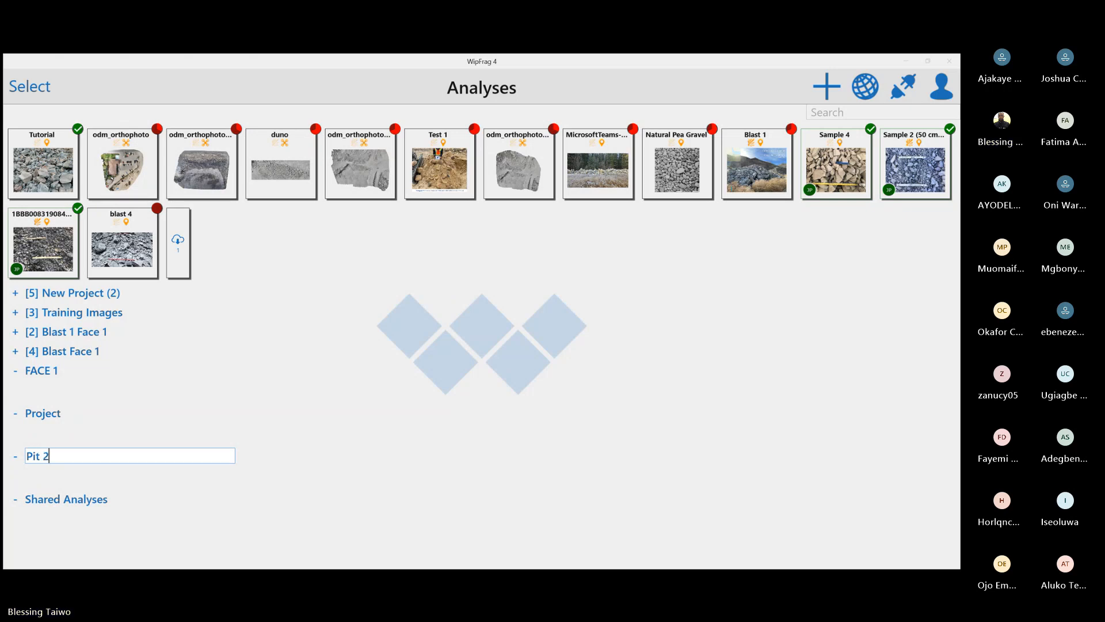
type("A1")
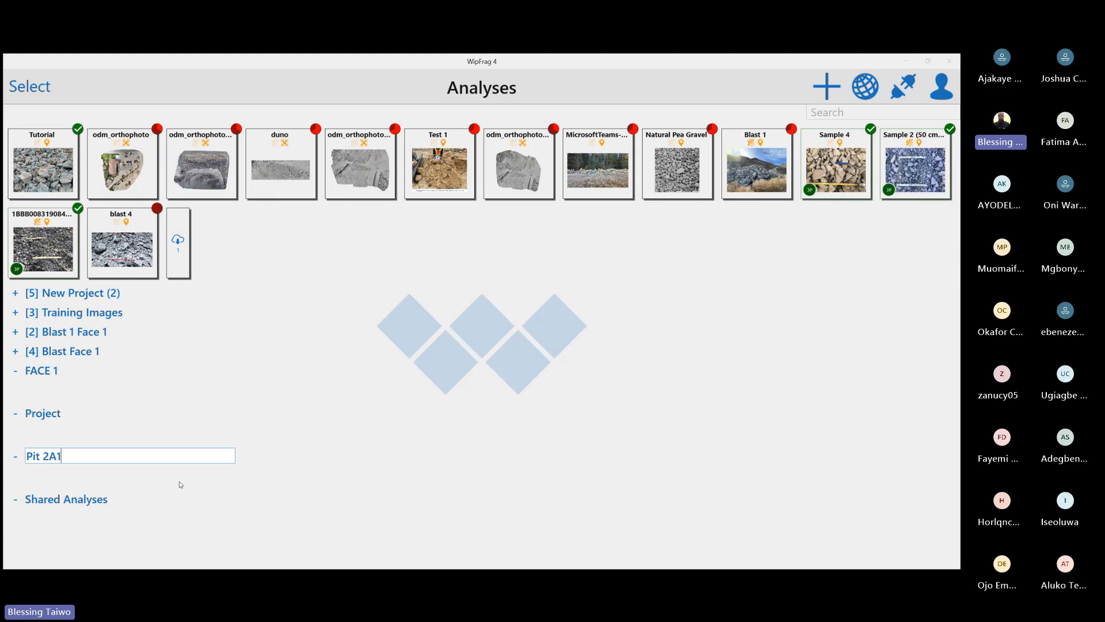
key("Return")
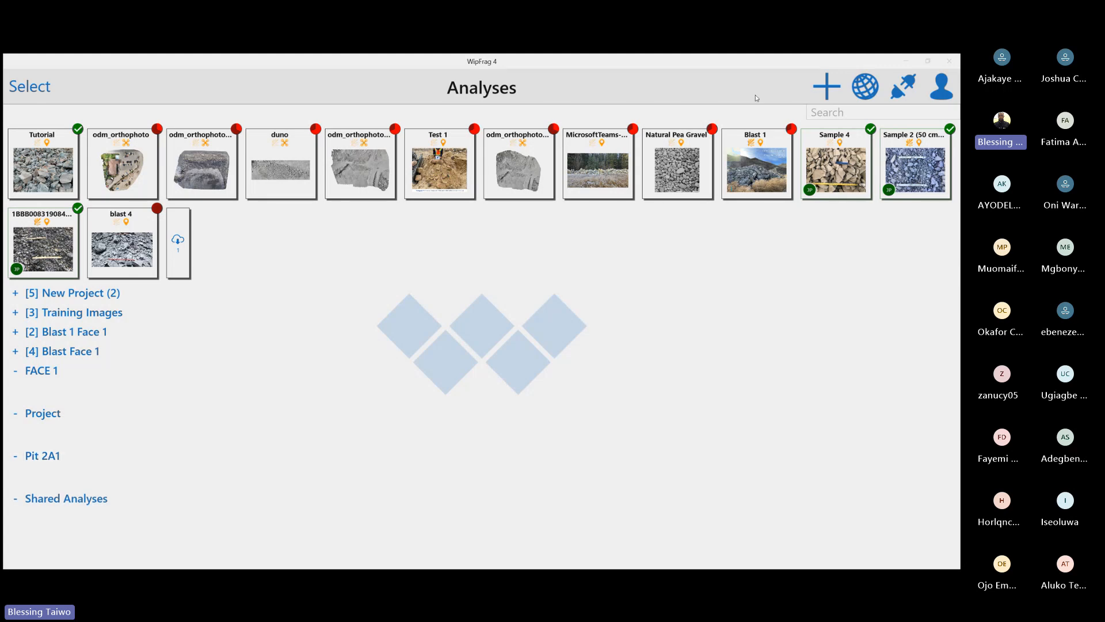
Move the Sample 4 and Sample 2 (50 cm...) analyses into the Pit 2A1 project and collapse it
left_click_drag(857, 158, 40, 474)
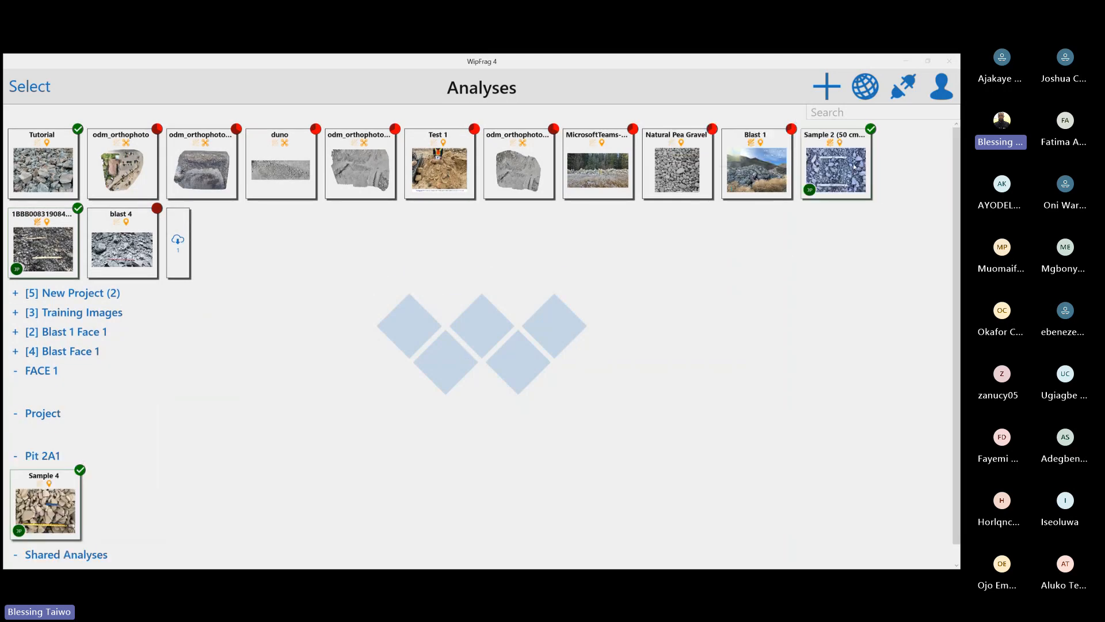
left_click_drag(835, 167, 124, 501)
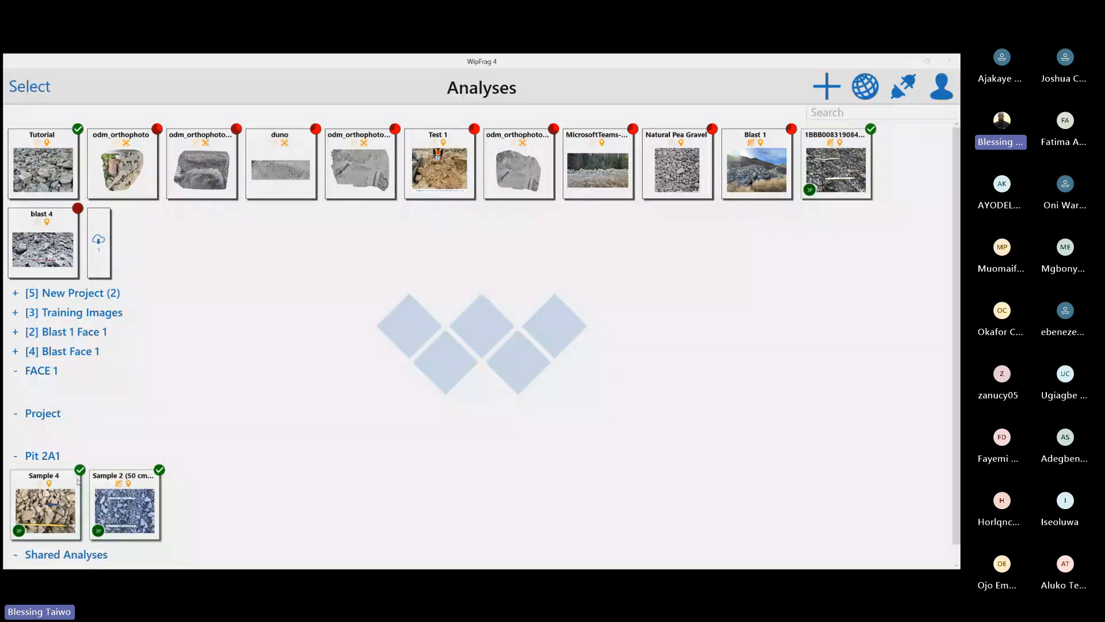
left_click(16, 458)
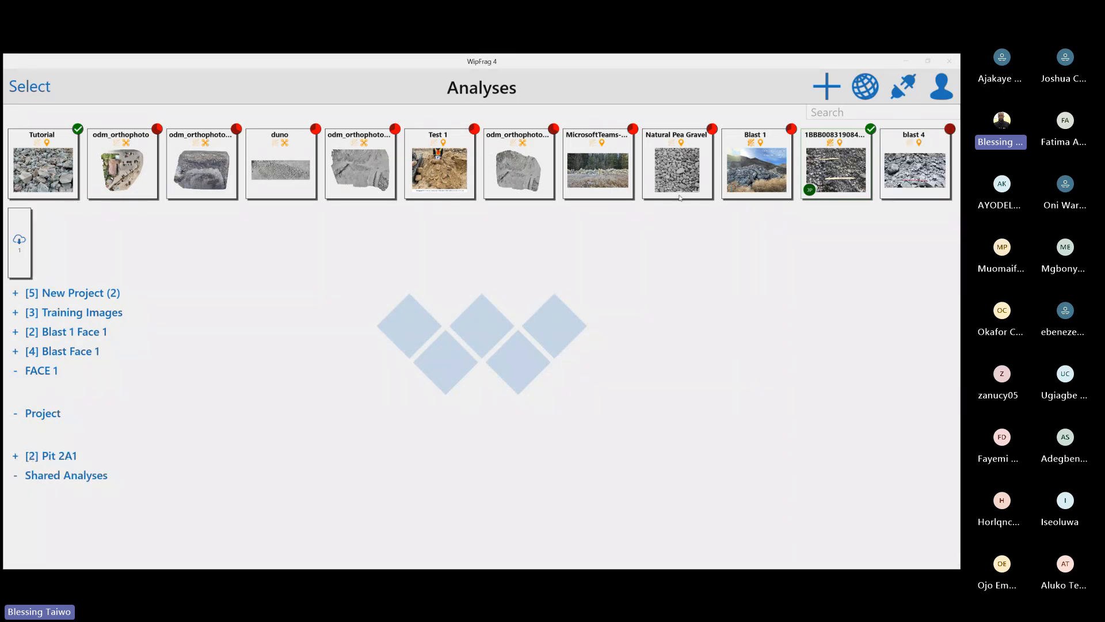
Open the merged results chart of the Pit 2A1 project, set its composite to Analysis (2), and return to the analyses list
left_click(51, 459)
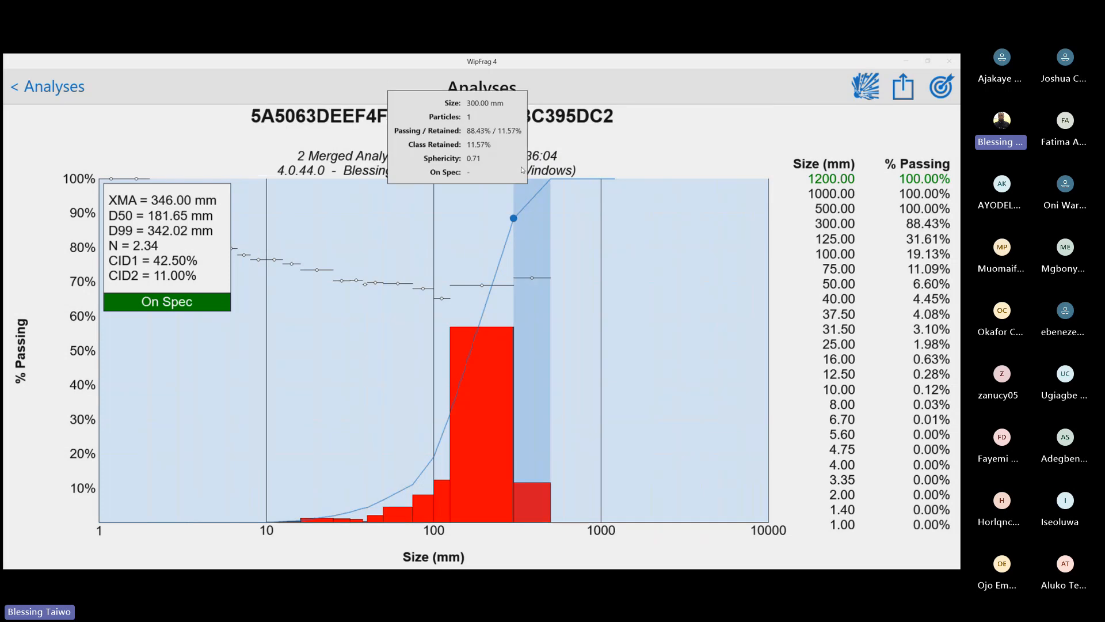
left_click(340, 259)
left_click(649, 338)
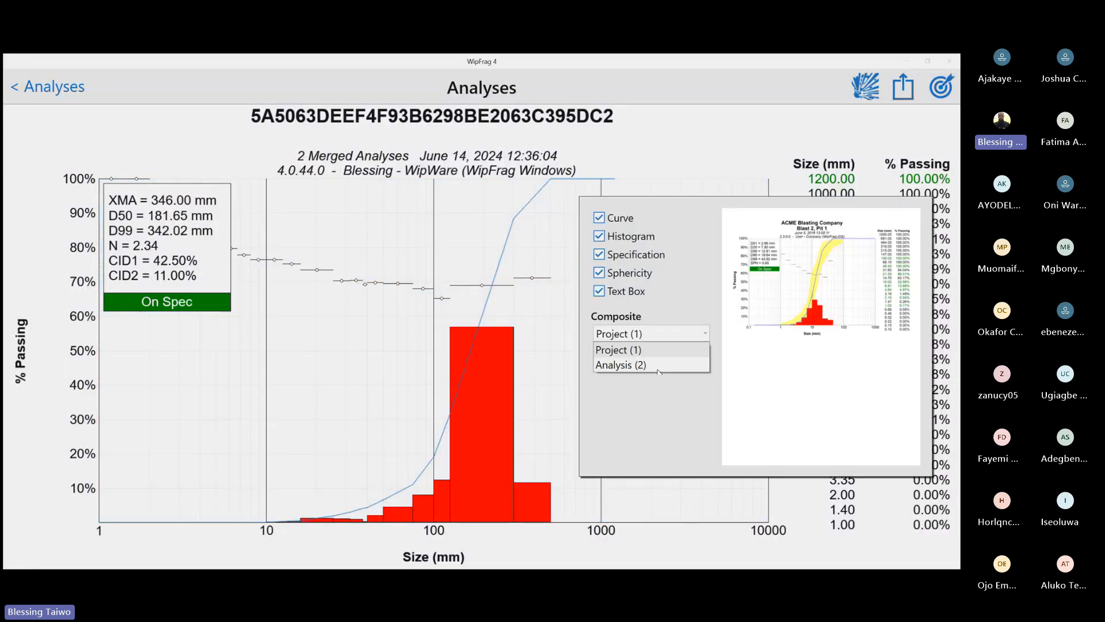
left_click(652, 365)
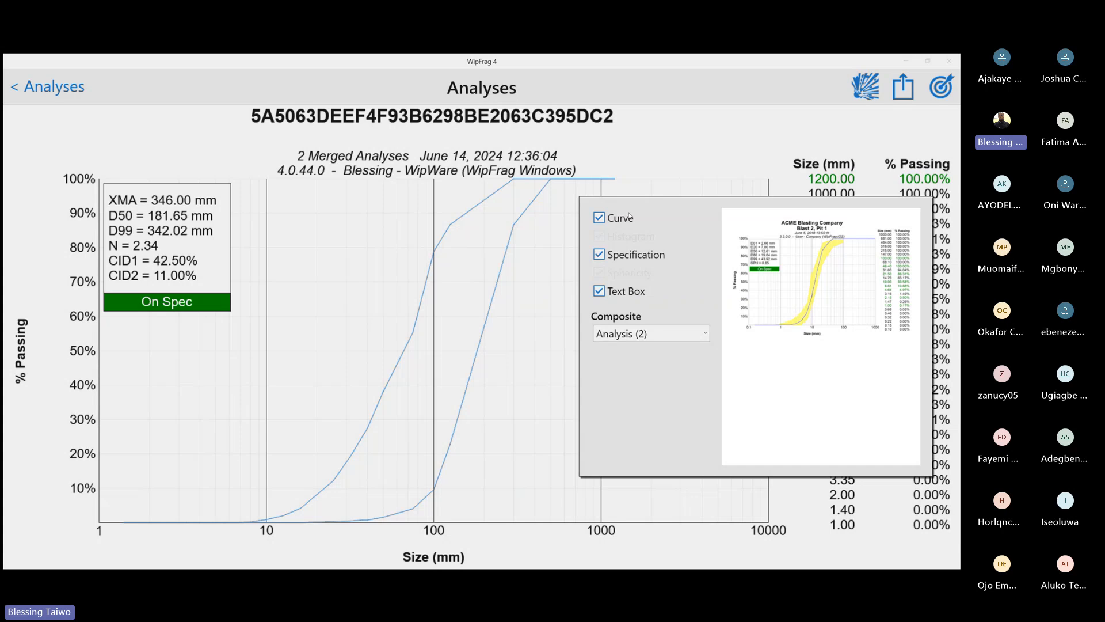
left_click(492, 370)
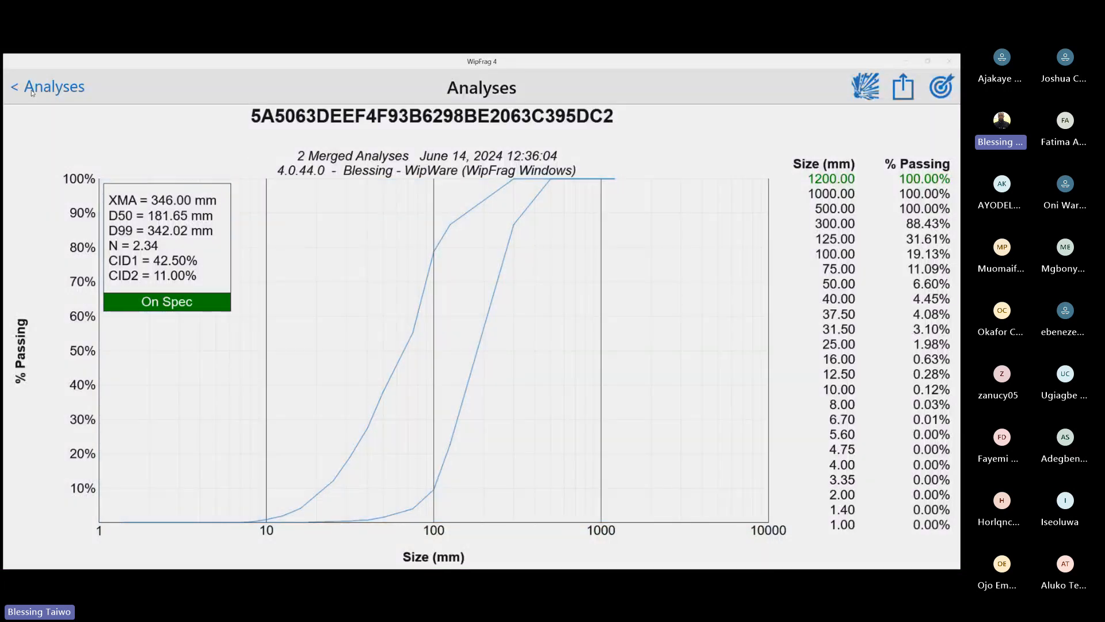
left_click(27, 91)
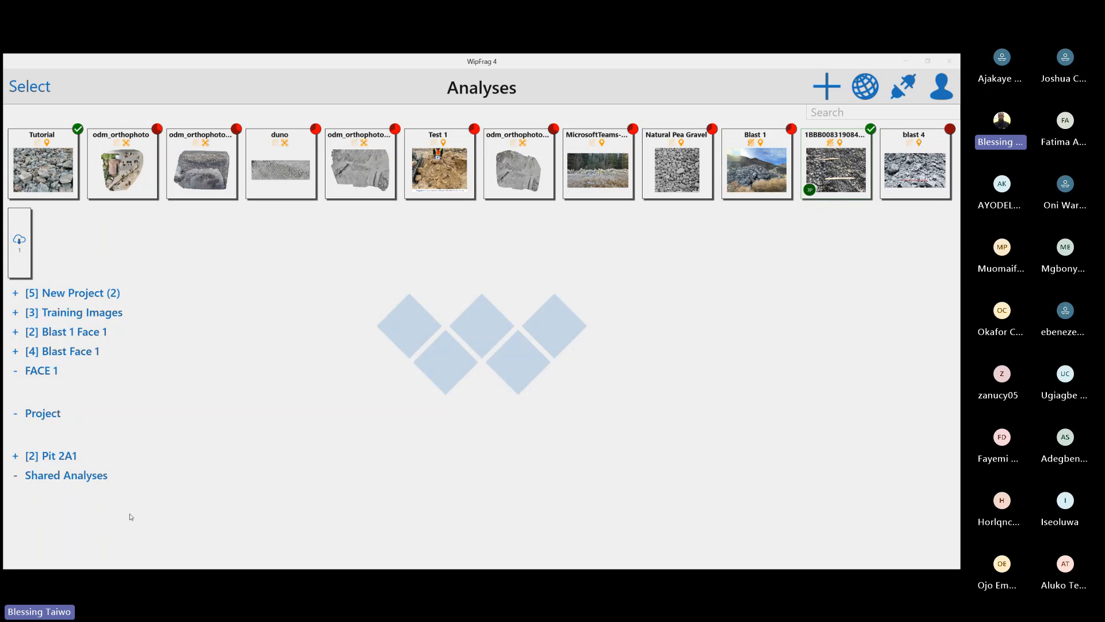
Examine the geographic map of analyses and its orthomosaic layers, including Blast Orthomosaic and odm_orthophoto, and return to the analyses list
left_click(862, 92)
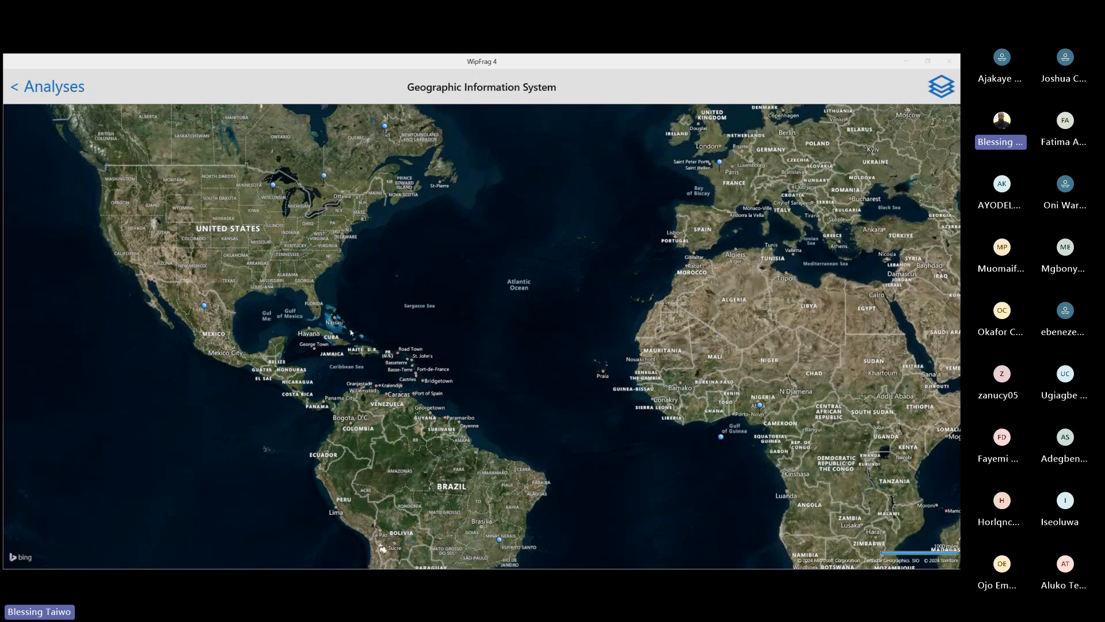
left_click(938, 81)
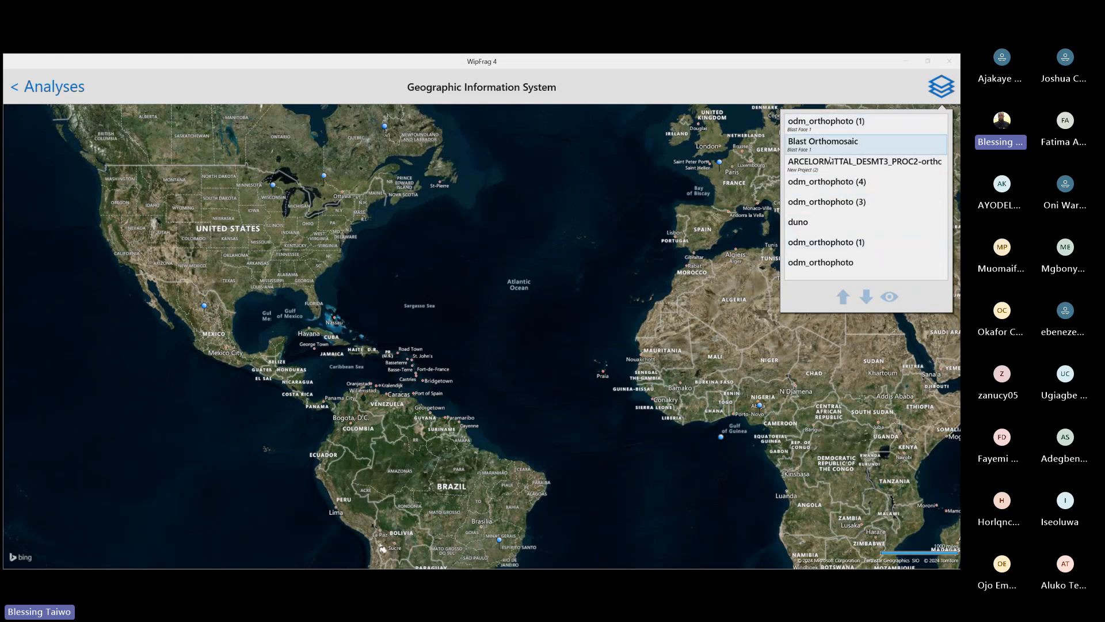
left_click(833, 254)
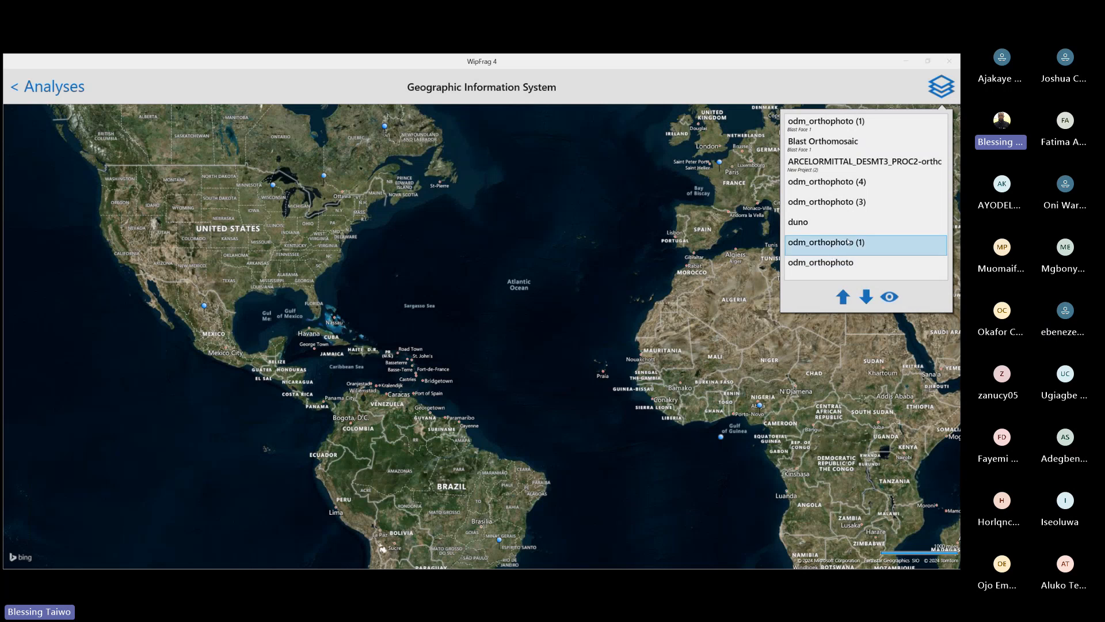
left_click(827, 132)
left_click(827, 144)
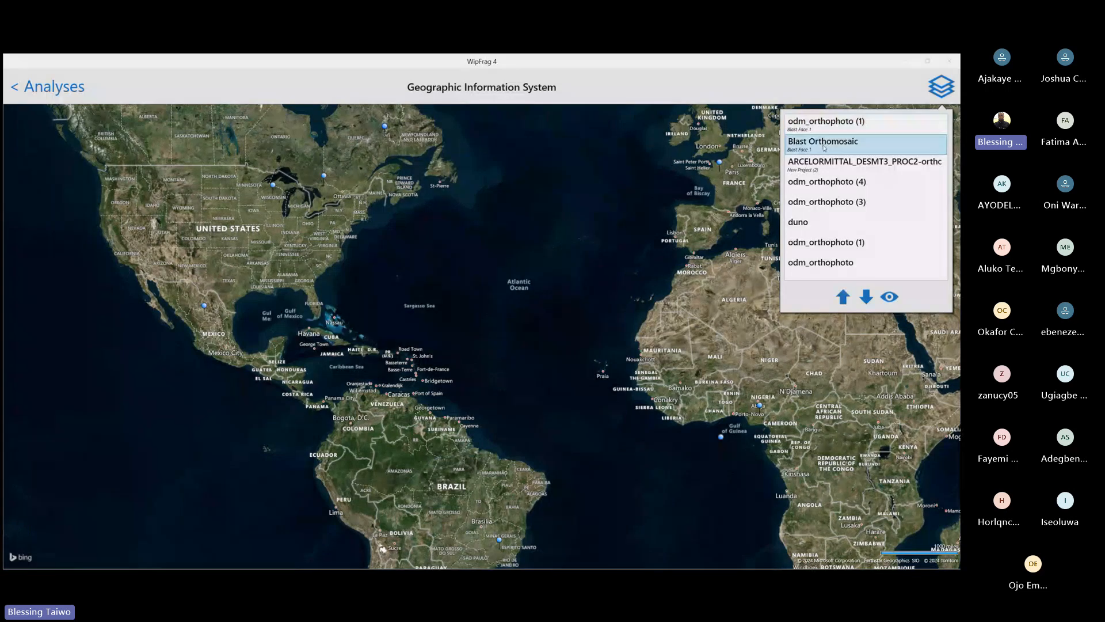
left_click(826, 263)
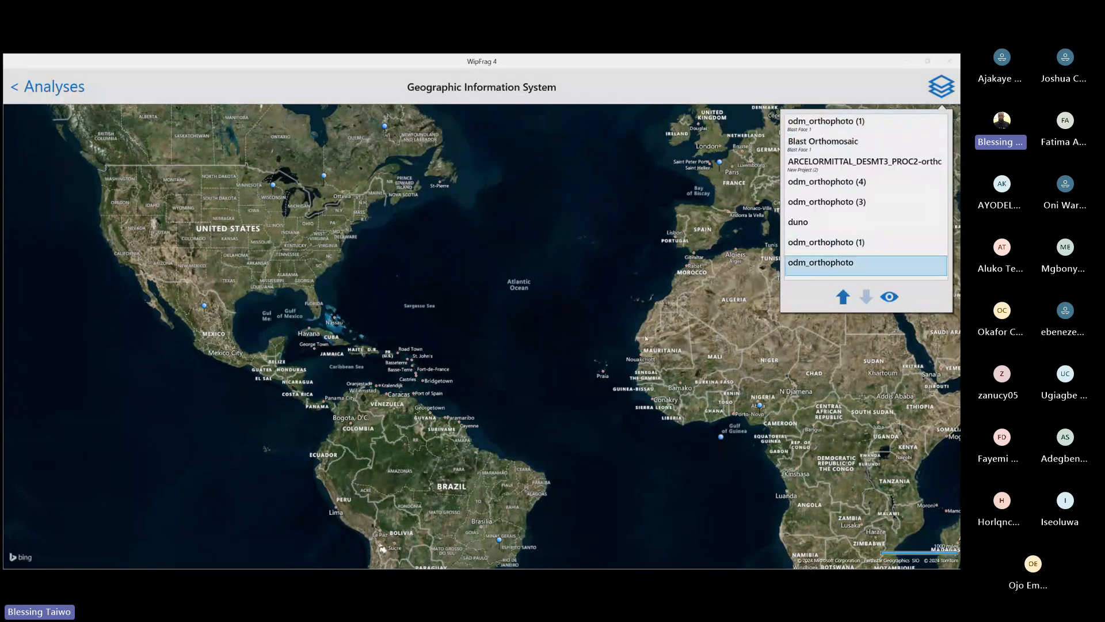
scroll(427, 281, "up", 9)
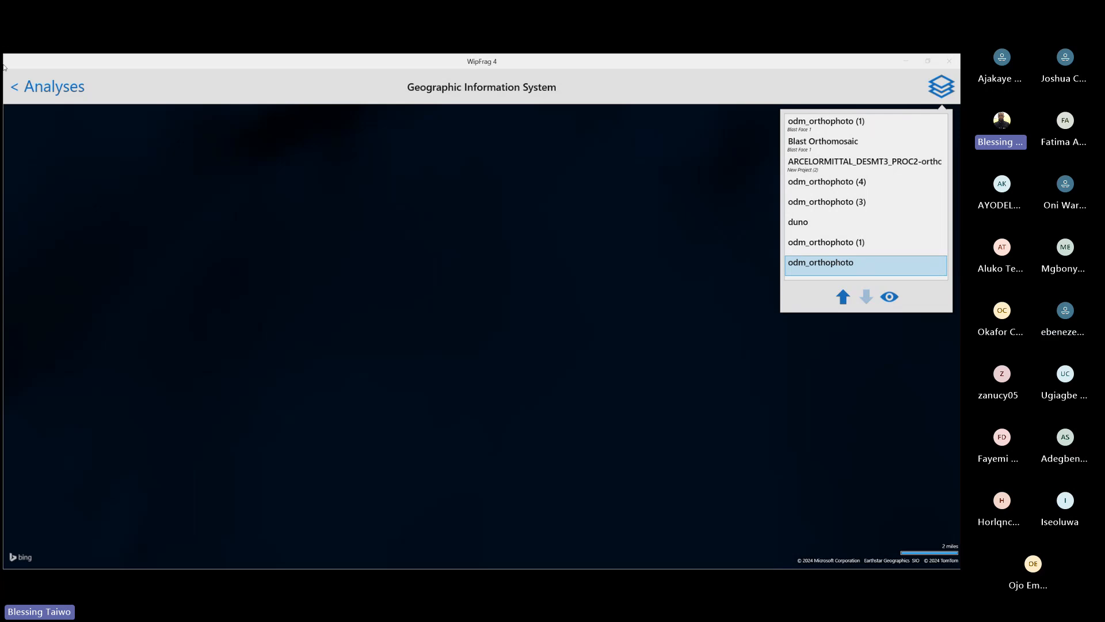
left_click(17, 87)
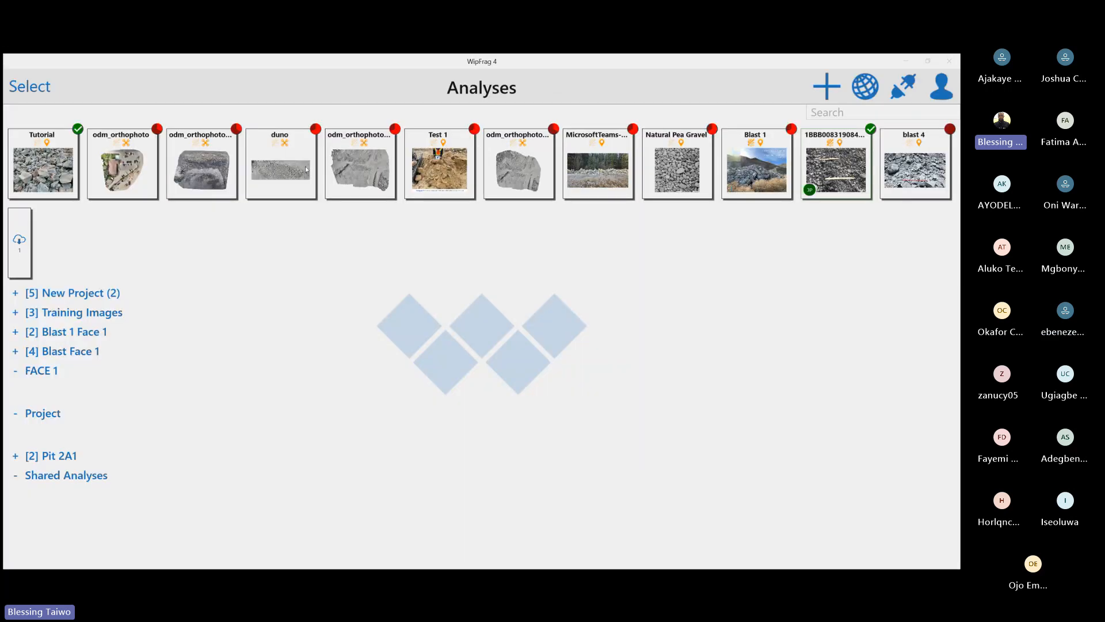
Open the odm_orthophoto (1) analysis to inspect its gridded orthomosaic image, and return to the analyses list
left_click(193, 160)
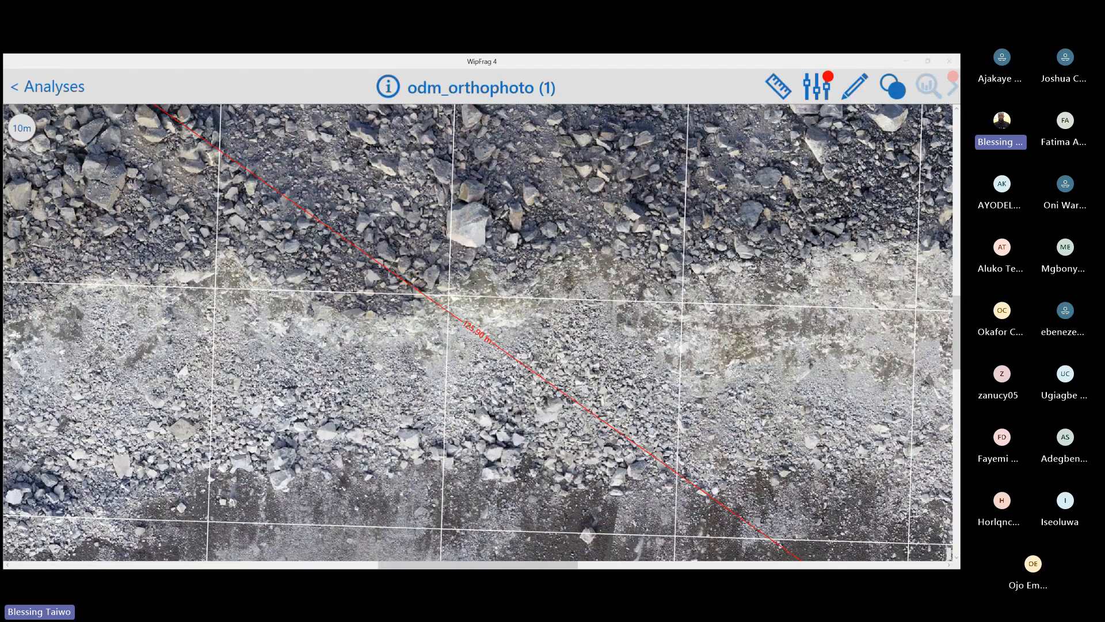
scroll(557, 358, "down", 3)
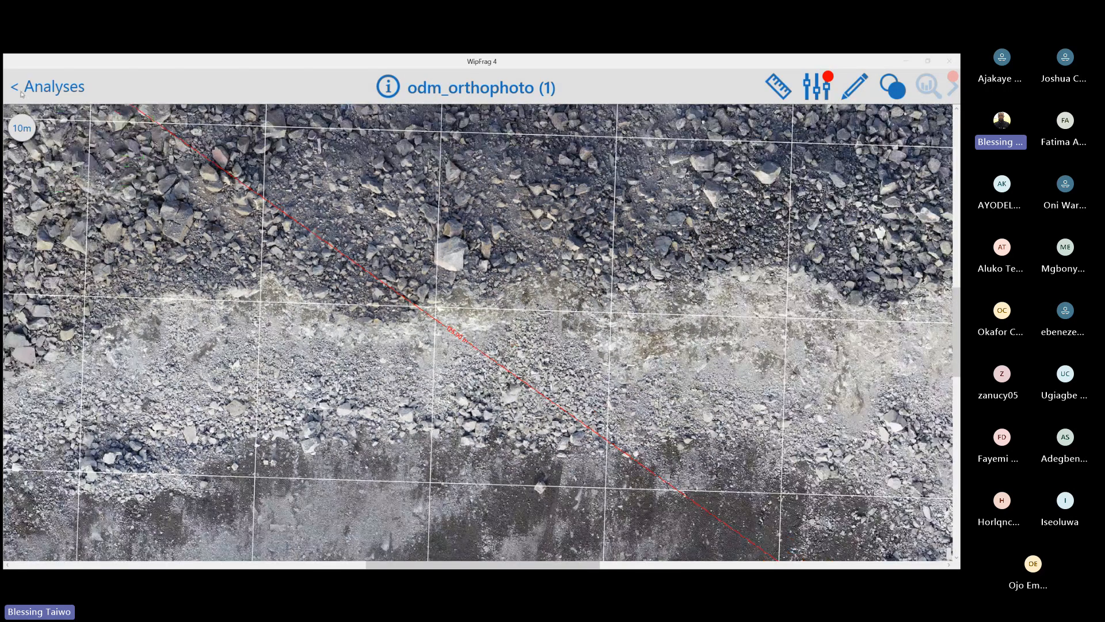
left_click(16, 91)
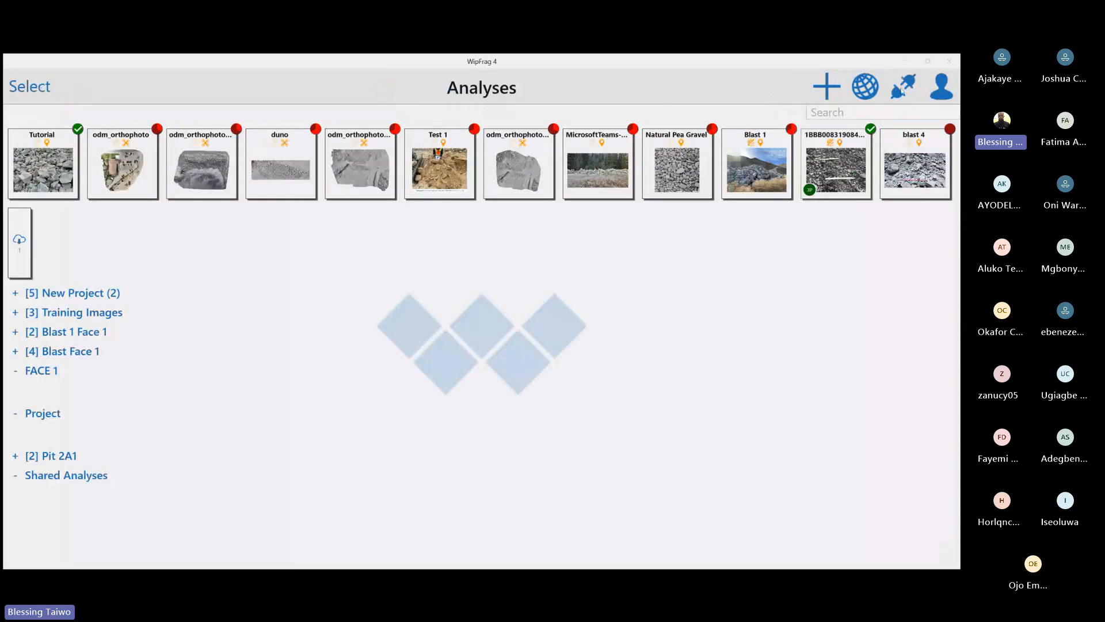
Open the list of connected systems
left_click(902, 91)
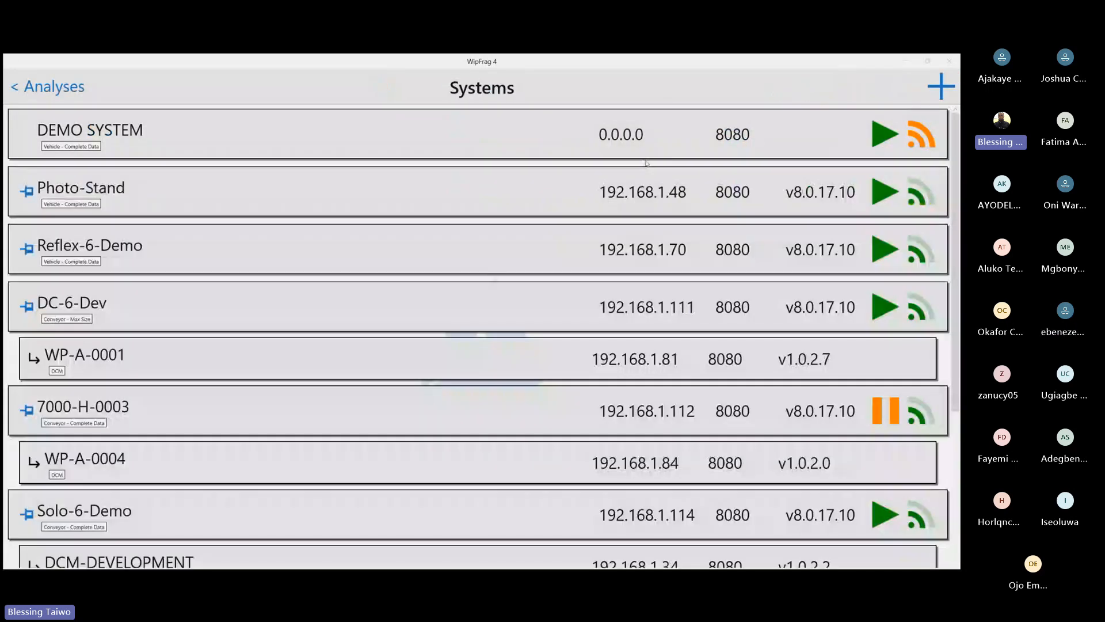
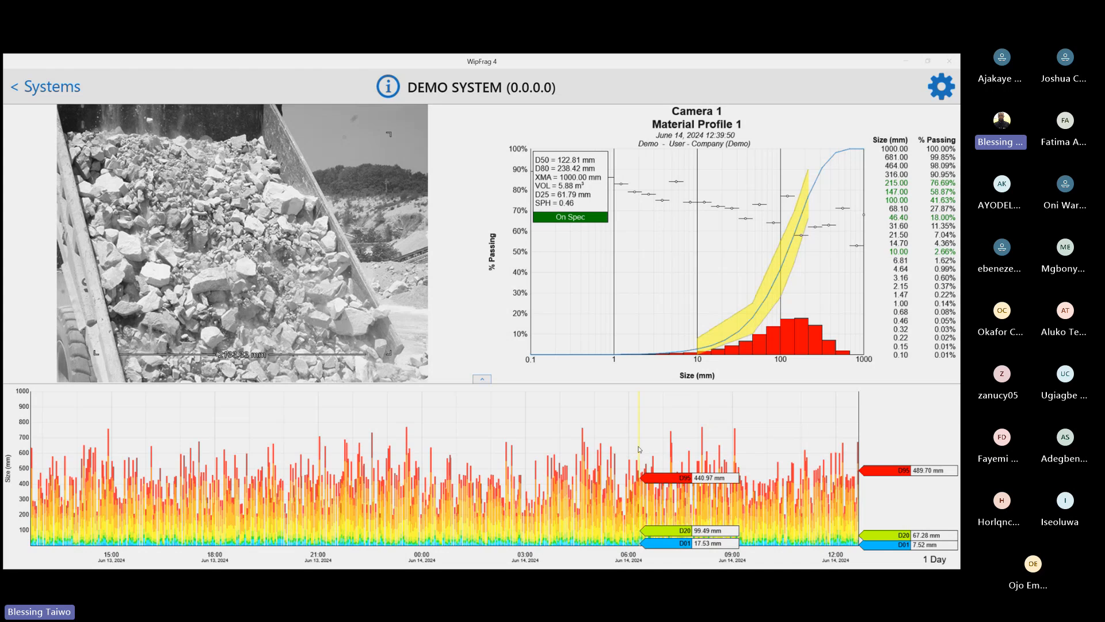
Cycle the DEMO SYSTEM trend graph through its scatter, combined and size-over-time displays, ending on the scatter display
left_click(681, 467)
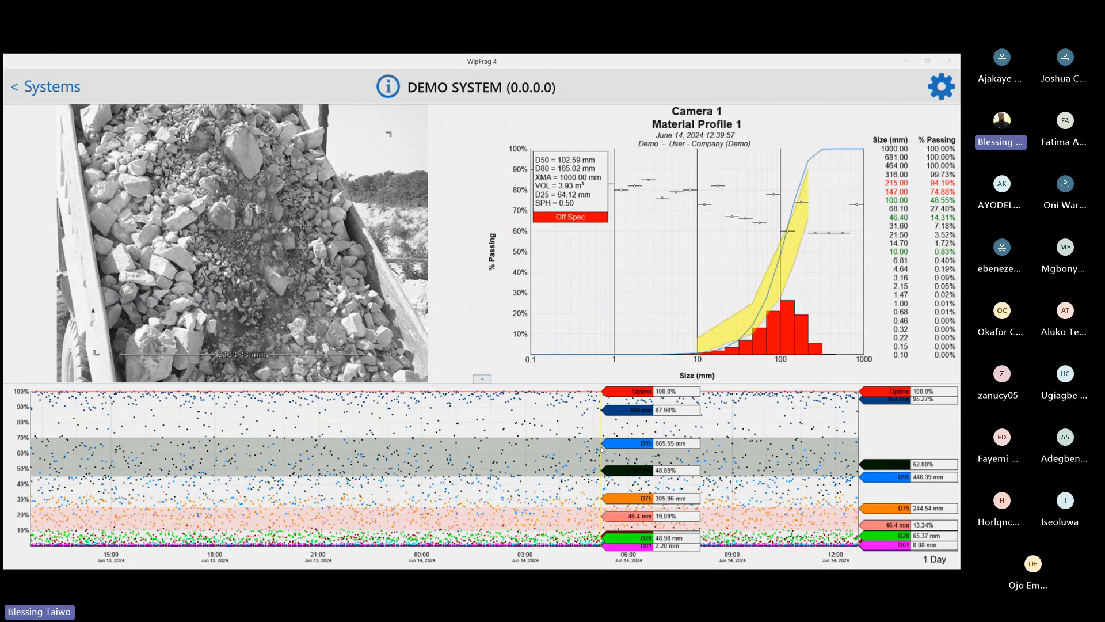
left_click(544, 450)
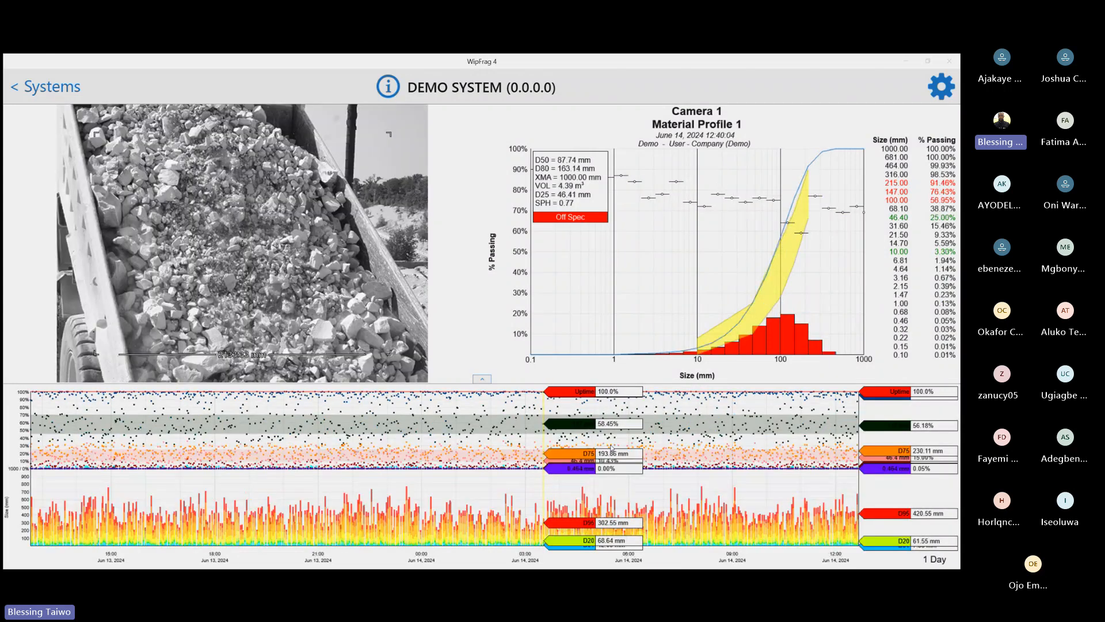
left_click(612, 448)
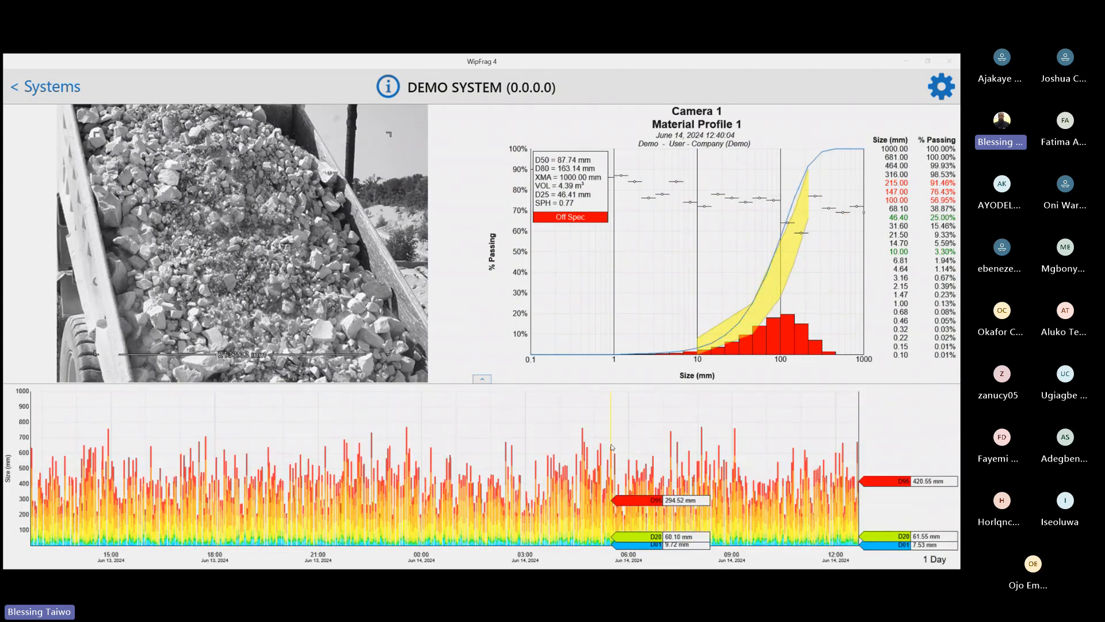
left_click(611, 447)
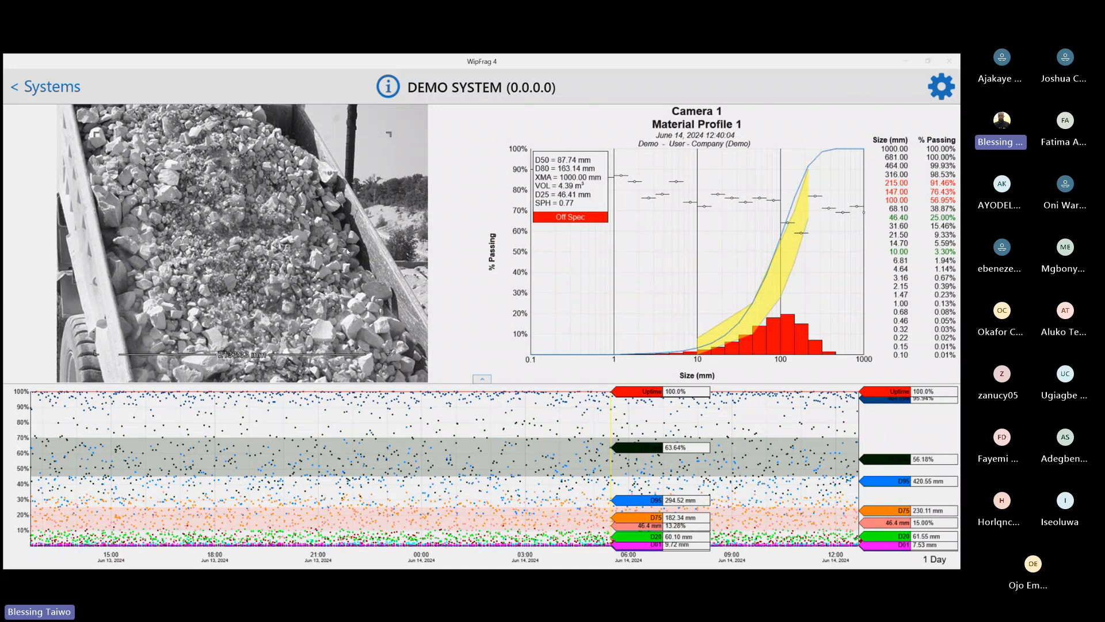
Expand the trend graph to full view, check its export options, and return to the camera and results view
left_click(482, 379)
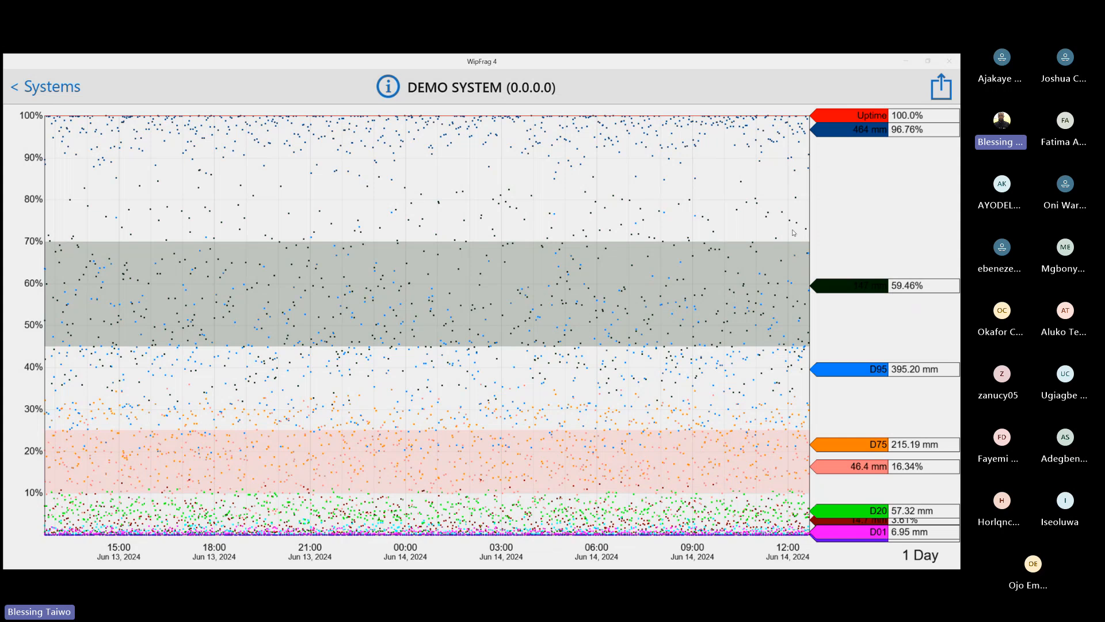
left_click(937, 87)
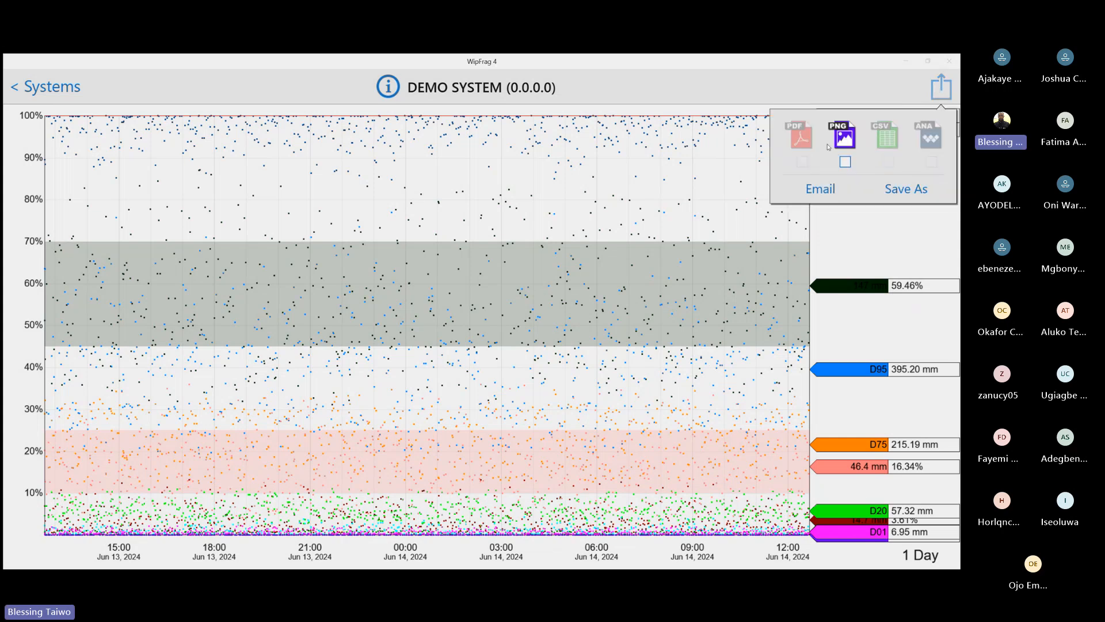
left_click(604, 292)
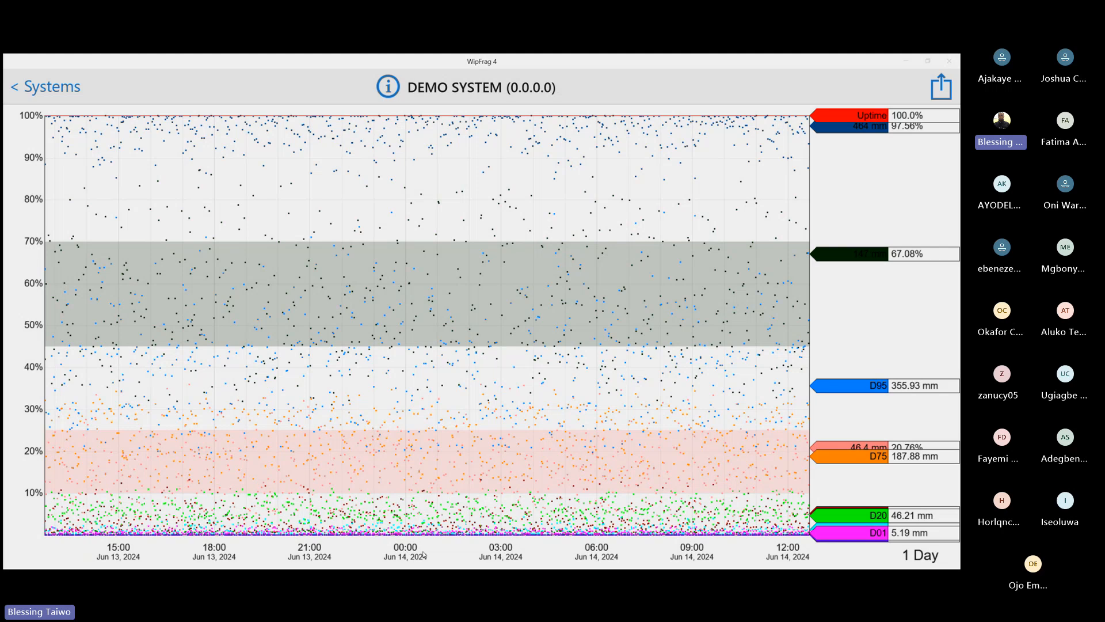
left_click(22, 95)
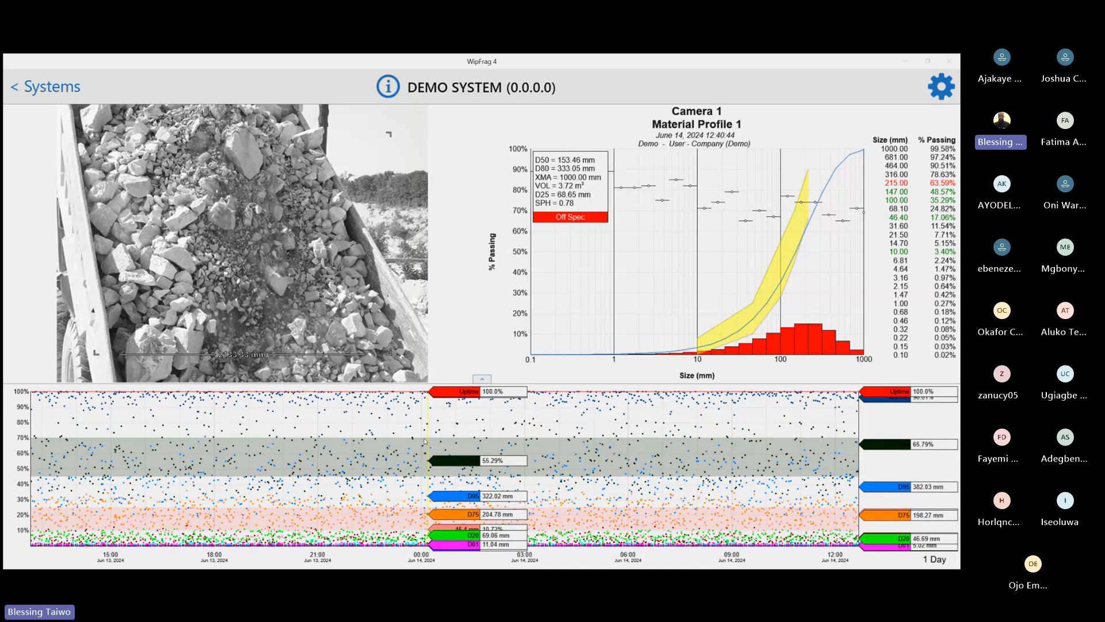
View merged results for about 00:00 to 03:00 on June 14, 2024 in the size-over-time graph, clear the range, and return to the analyses list
left_click(425, 442)
left_click(407, 421)
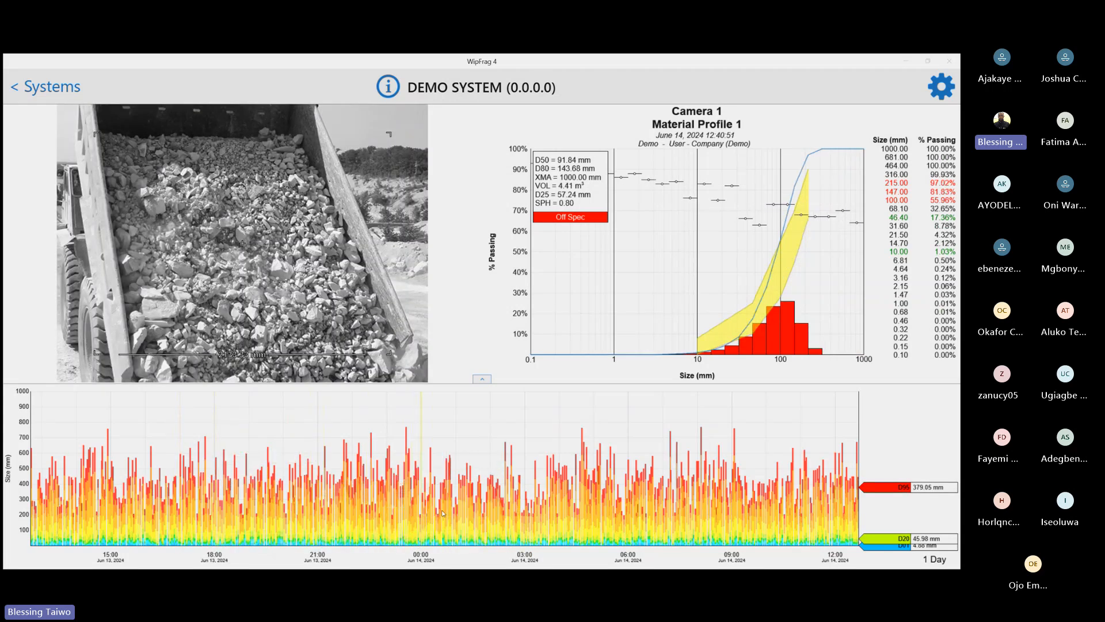
left_click_drag(442, 513, 527, 522)
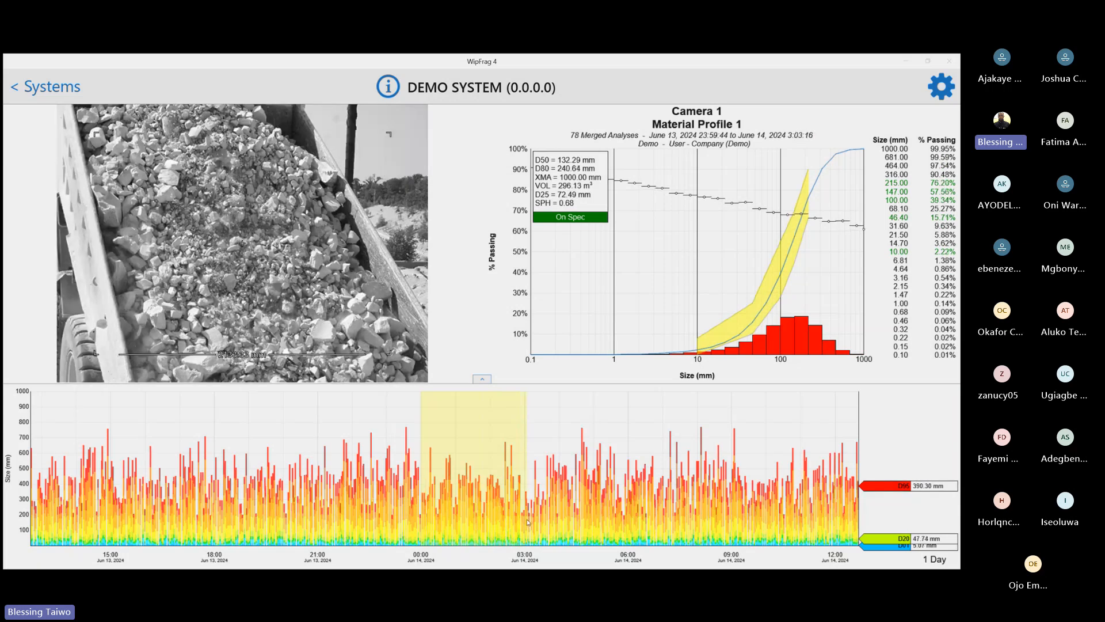
mouse_move(528, 522)
left_mouse_down()
mouse_move(425, 513)
mouse_move(526, 508)
left_mouse_up()
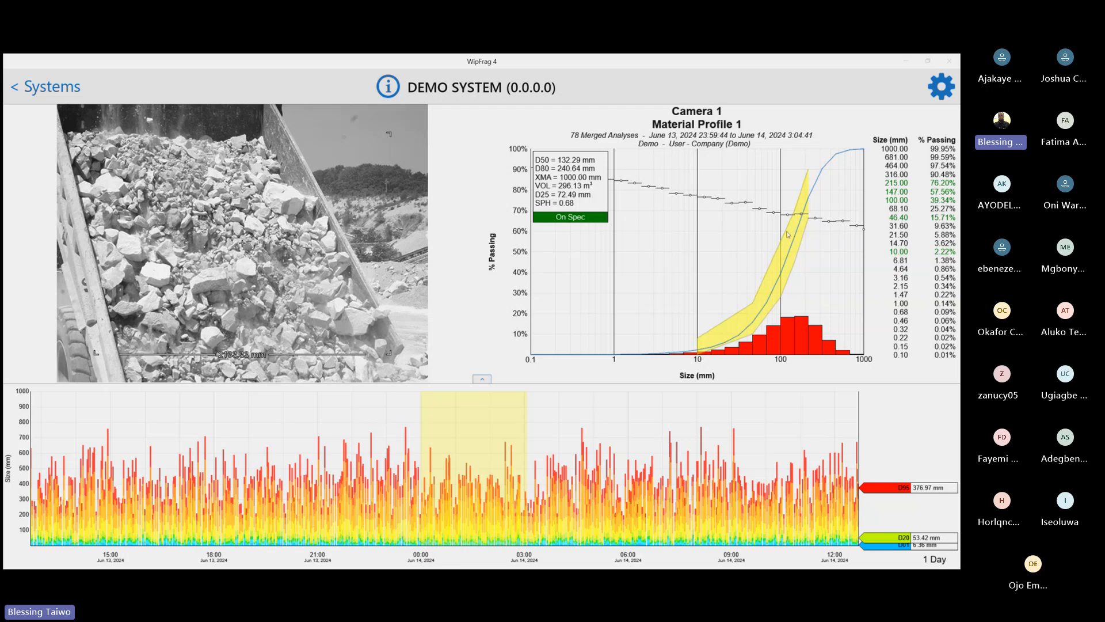
left_click(647, 510)
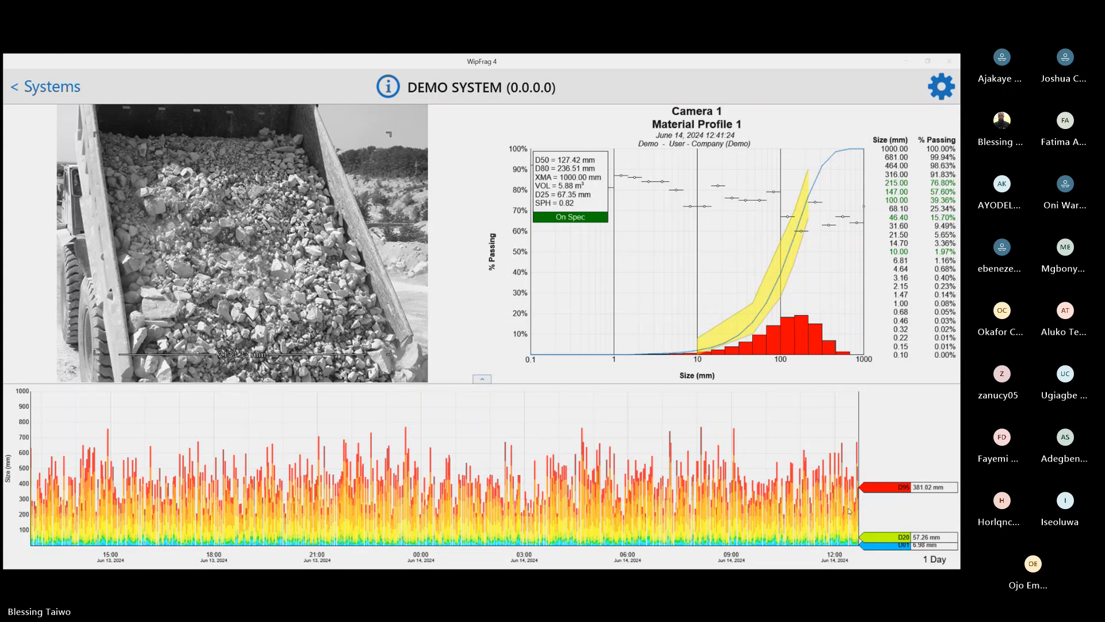
left_click(22, 88)
left_click(20, 90)
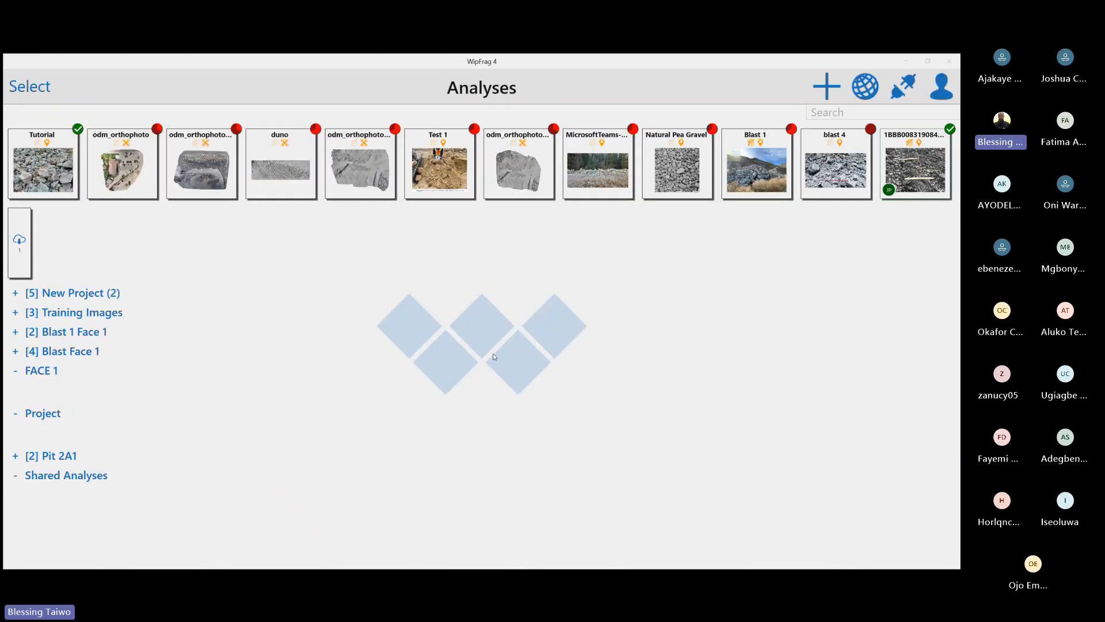
Open the WipWare store from the account options and view the purchase pages for account credit and the annual subscription
left_click(939, 89)
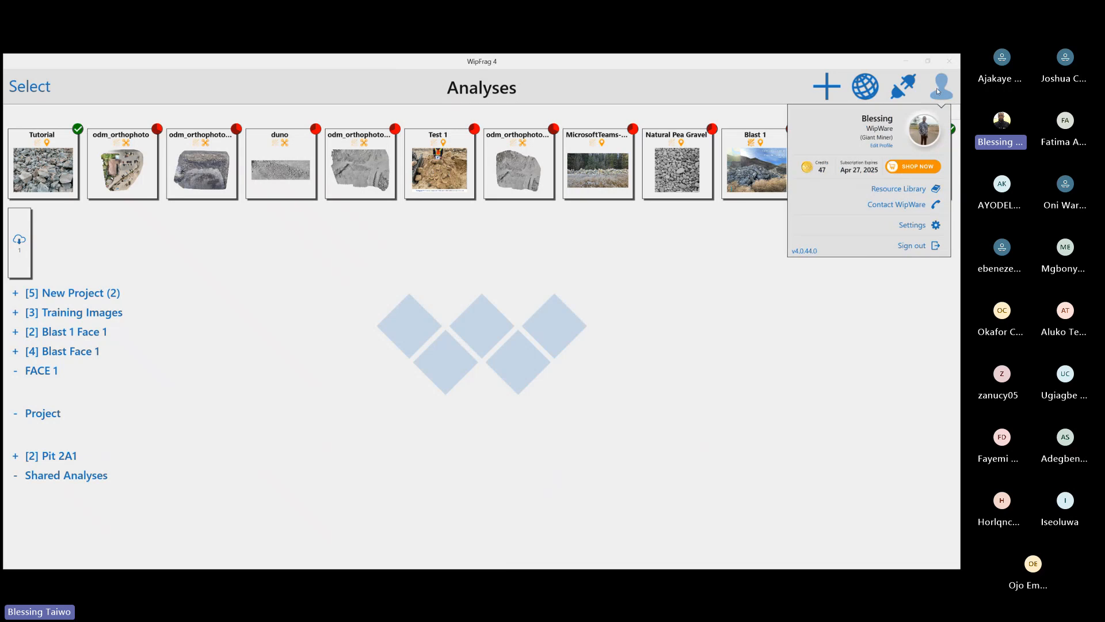
left_click(719, 381)
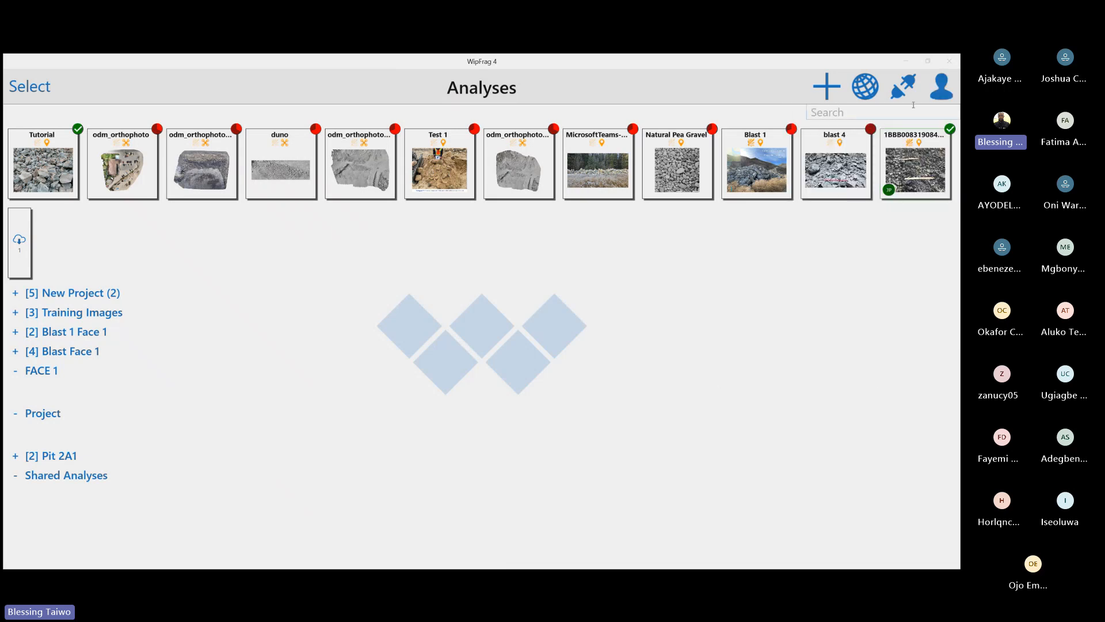
left_click(941, 90)
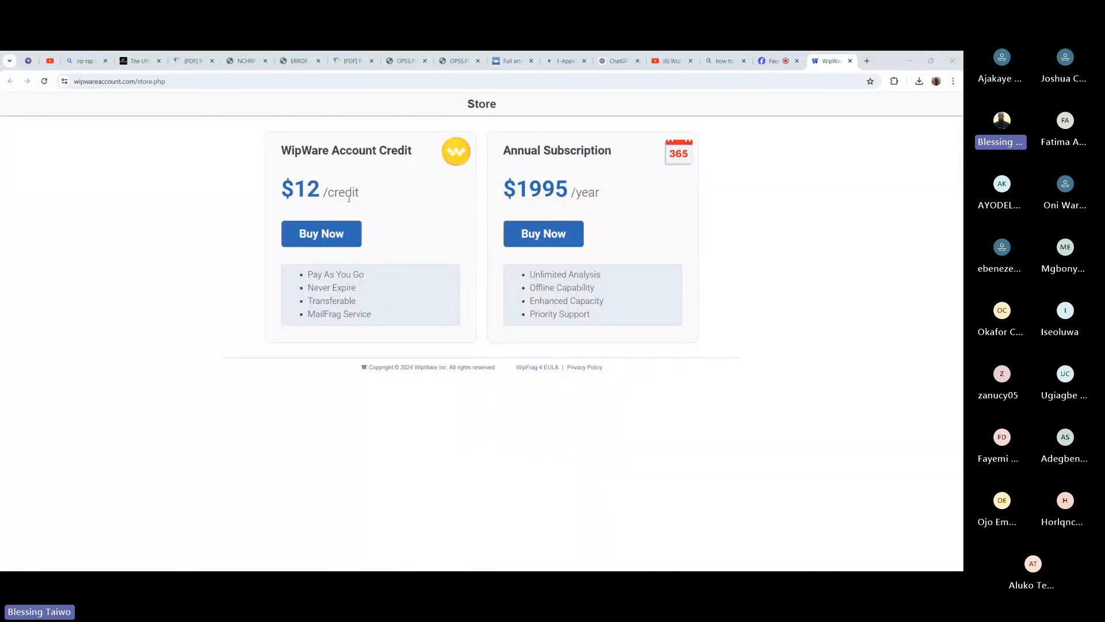
left_click(350, 238)
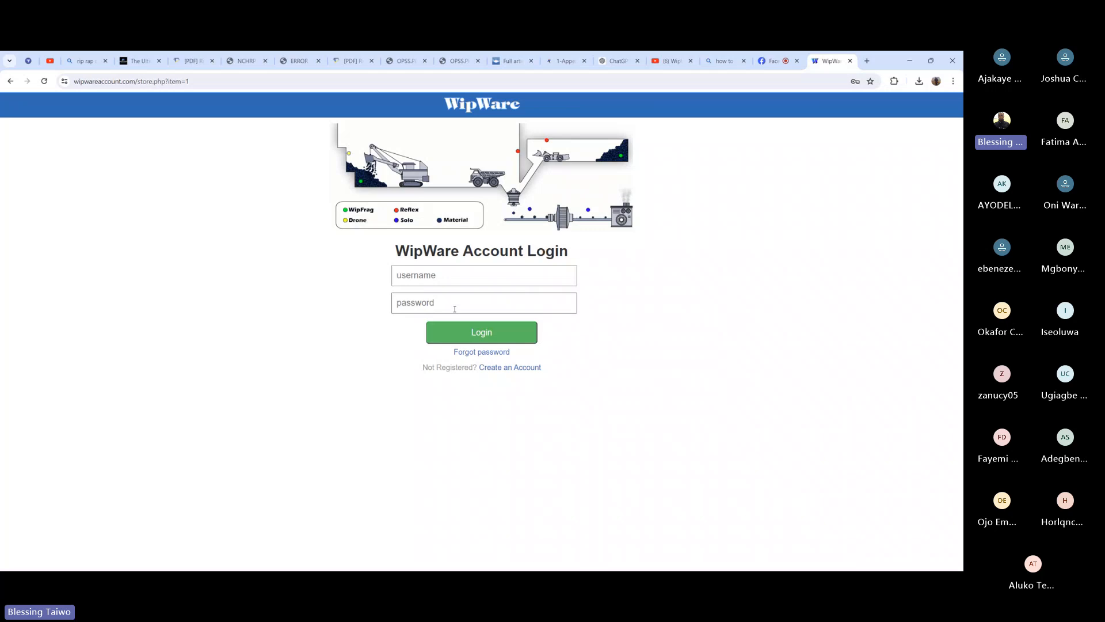
left_click(10, 81)
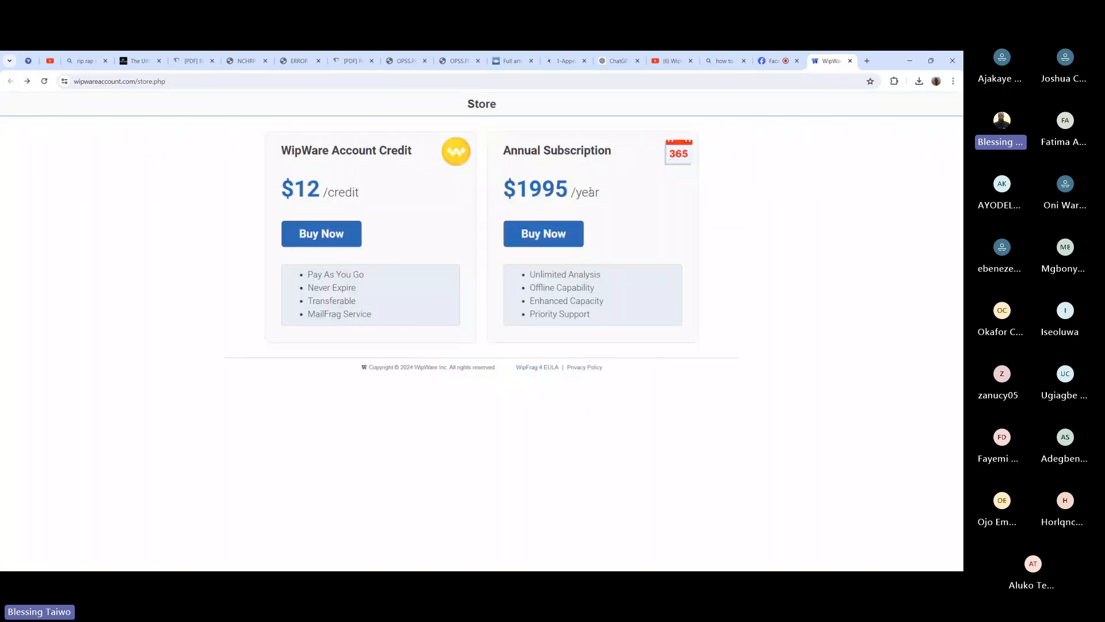
left_click(542, 235)
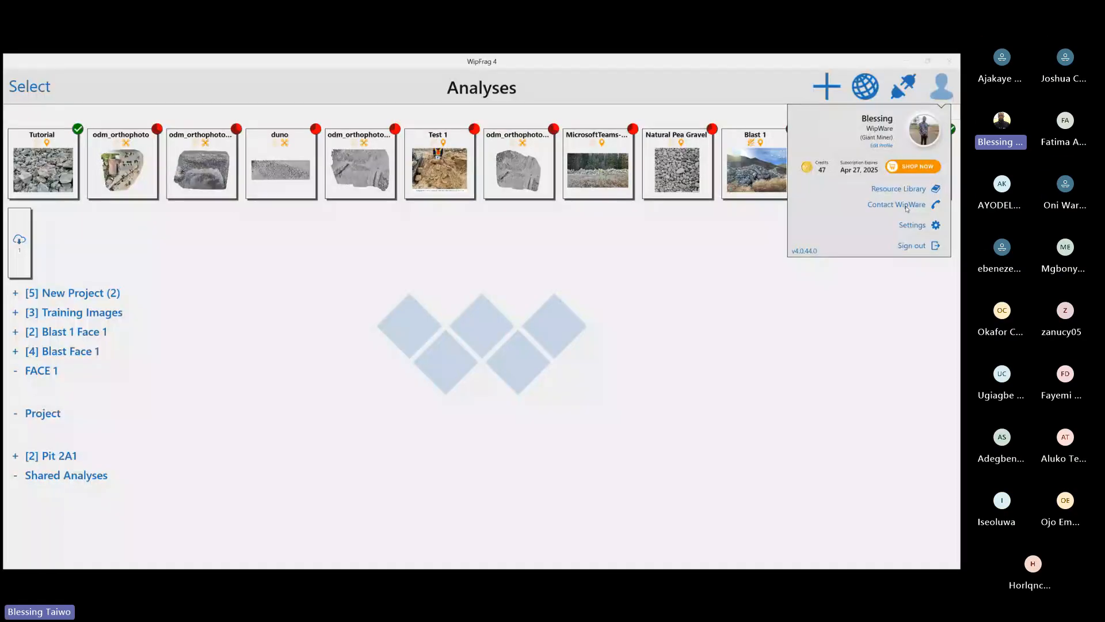
View the Contact WipWare feedback form and the documents offered in the Resource Library
left_click(905, 205)
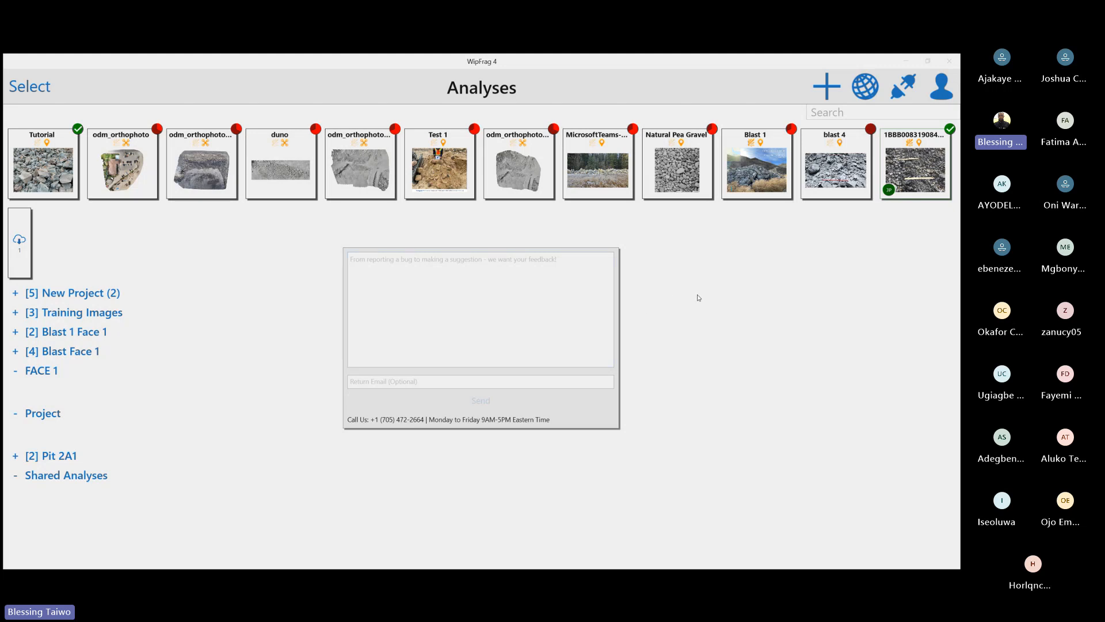
left_click(662, 277)
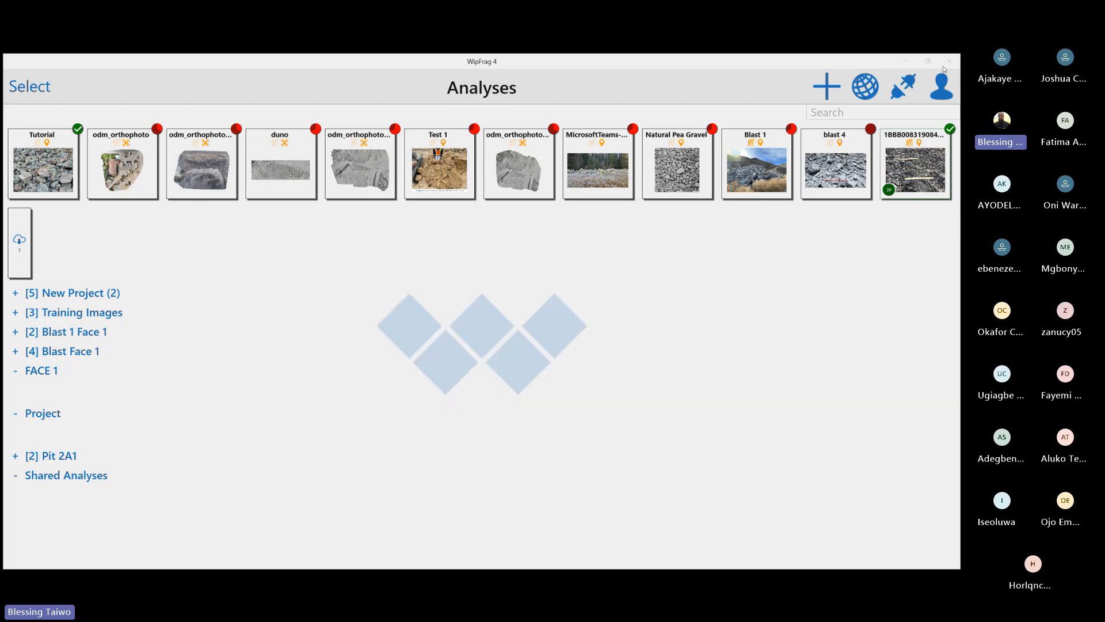
left_click(937, 96)
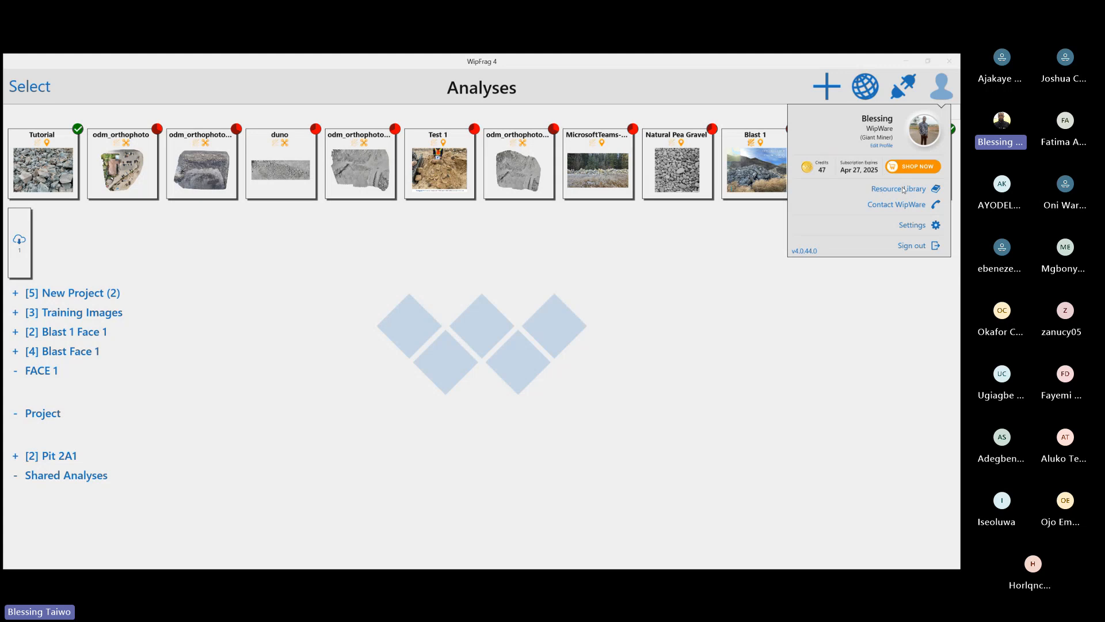
left_click(903, 190)
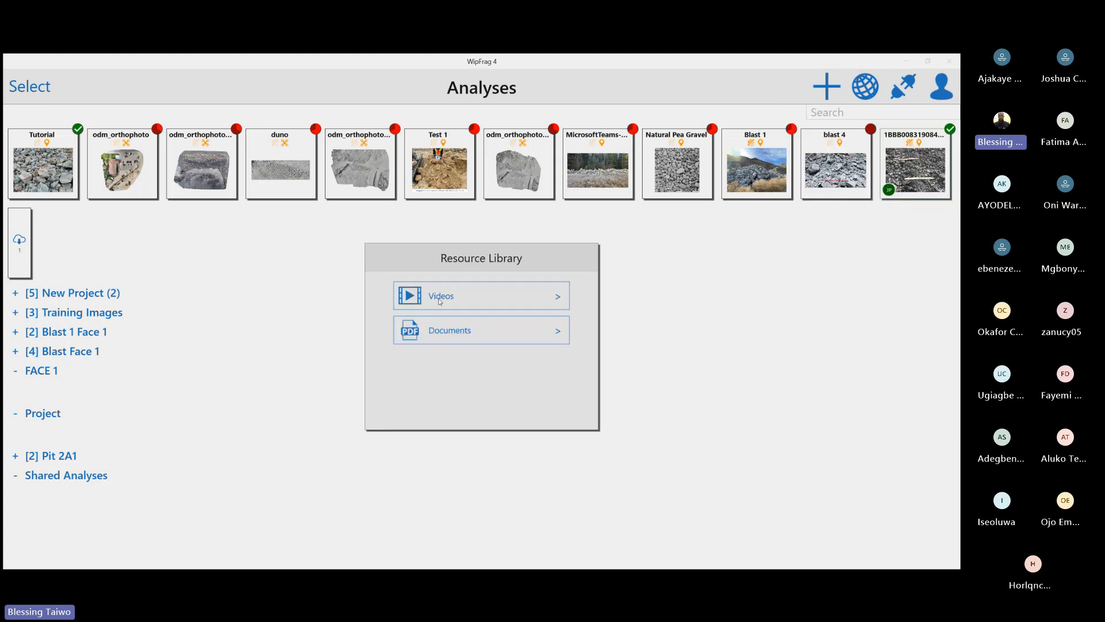
left_click(476, 334)
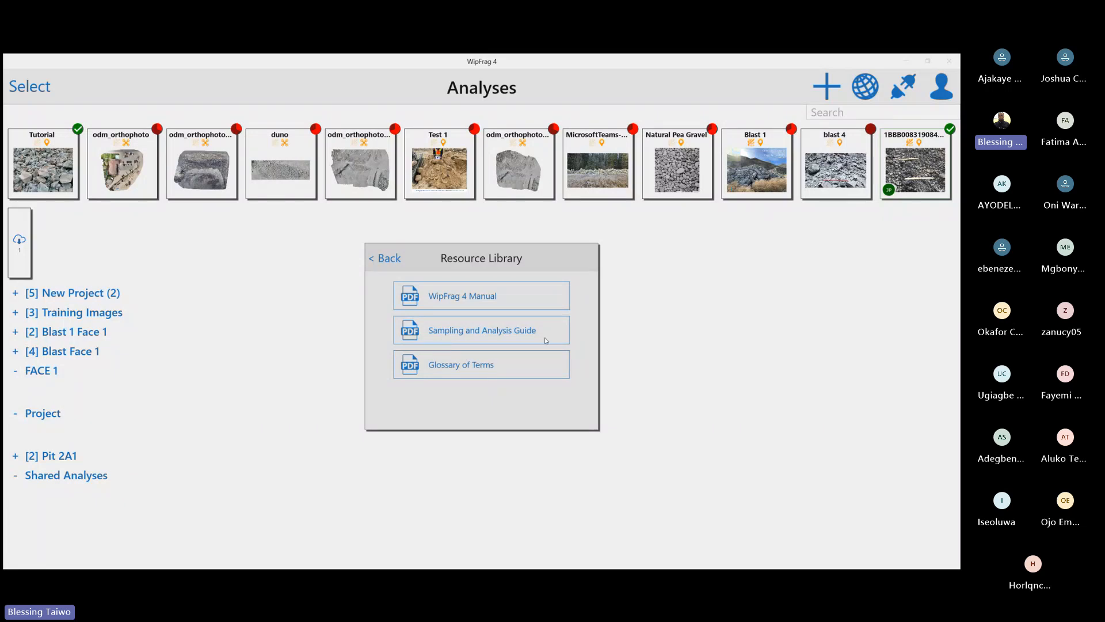
left_click(709, 320)
Review the available languages in the settings, and switch the interface style to Dark and back to Light
left_click(929, 95)
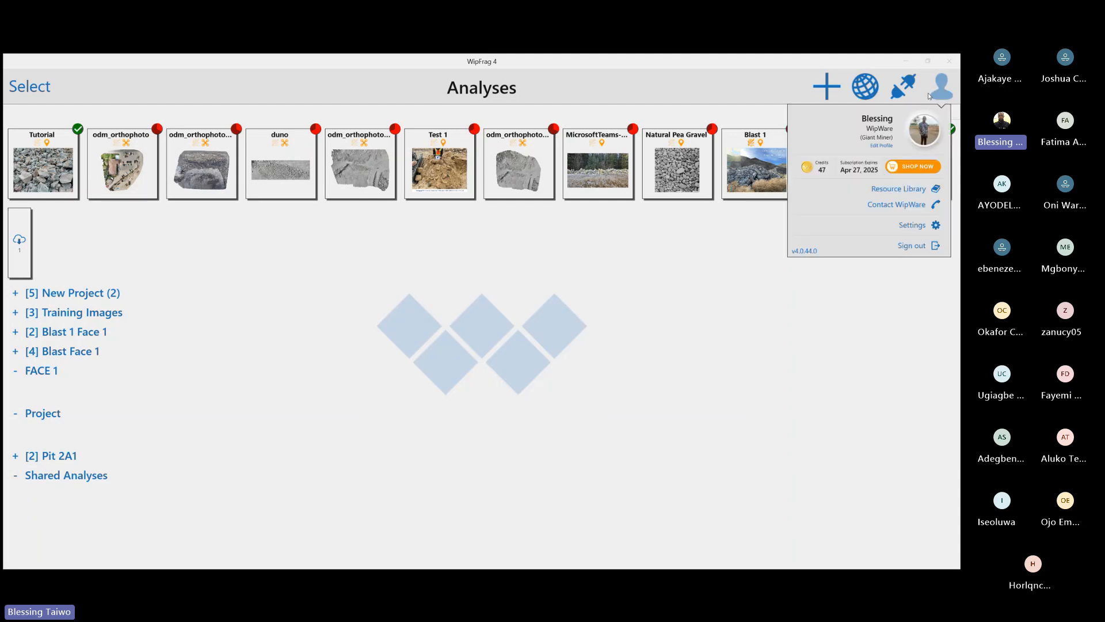
left_click(914, 226)
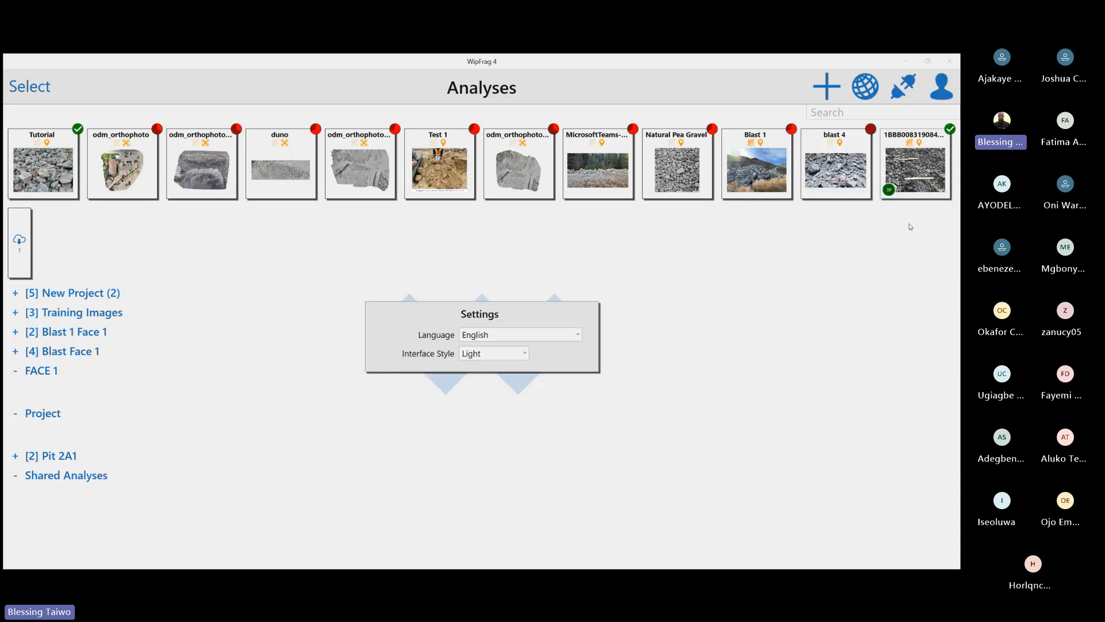
left_click(518, 336)
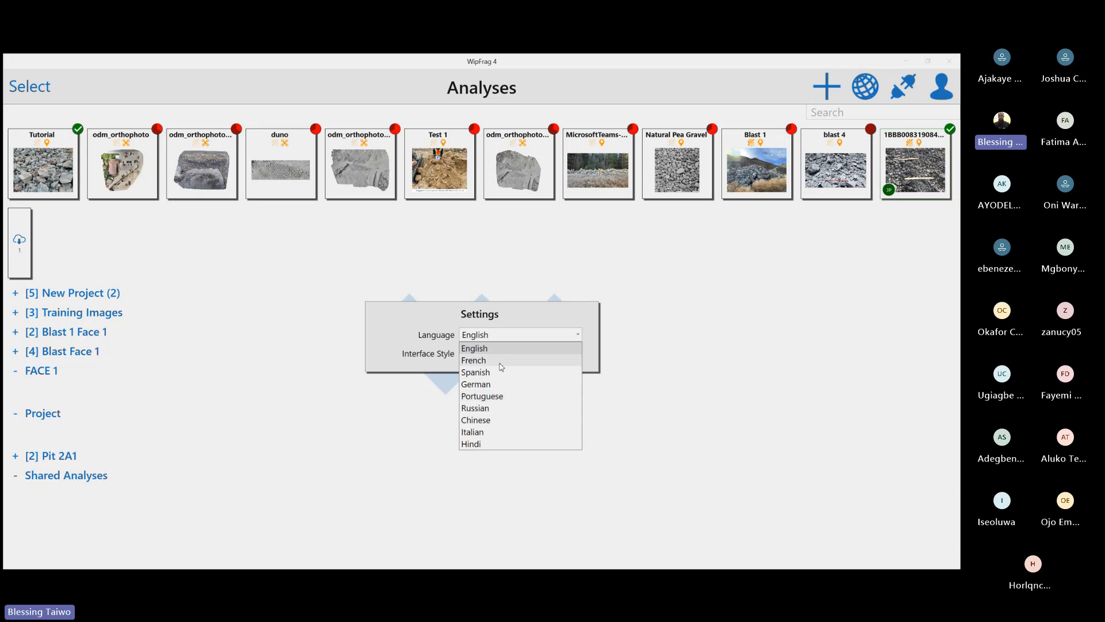
left_click(685, 416)
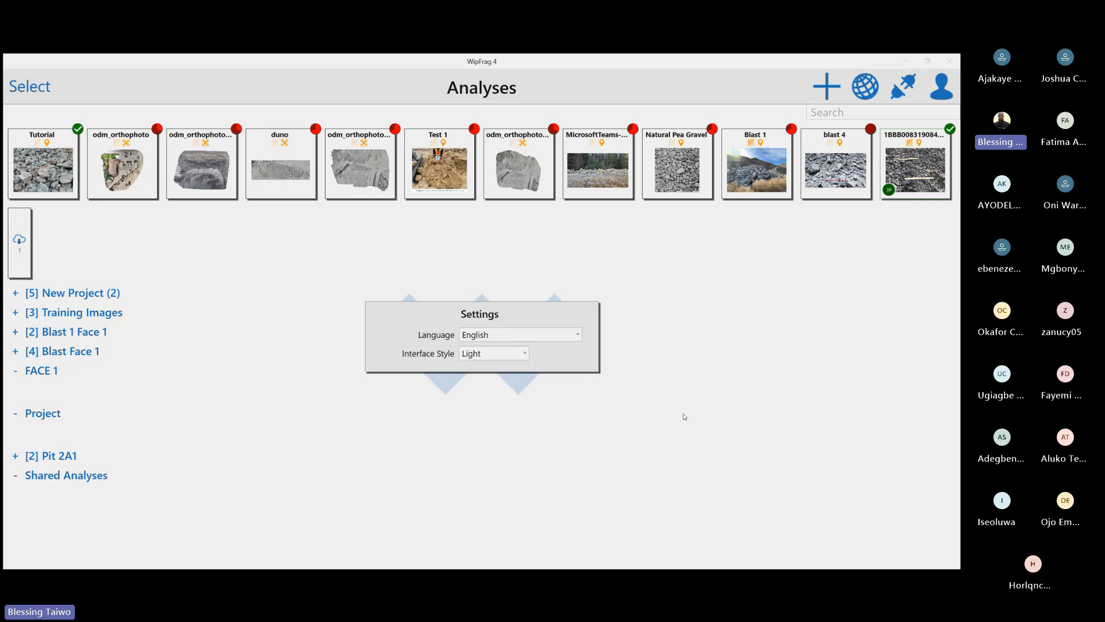
left_click(492, 361)
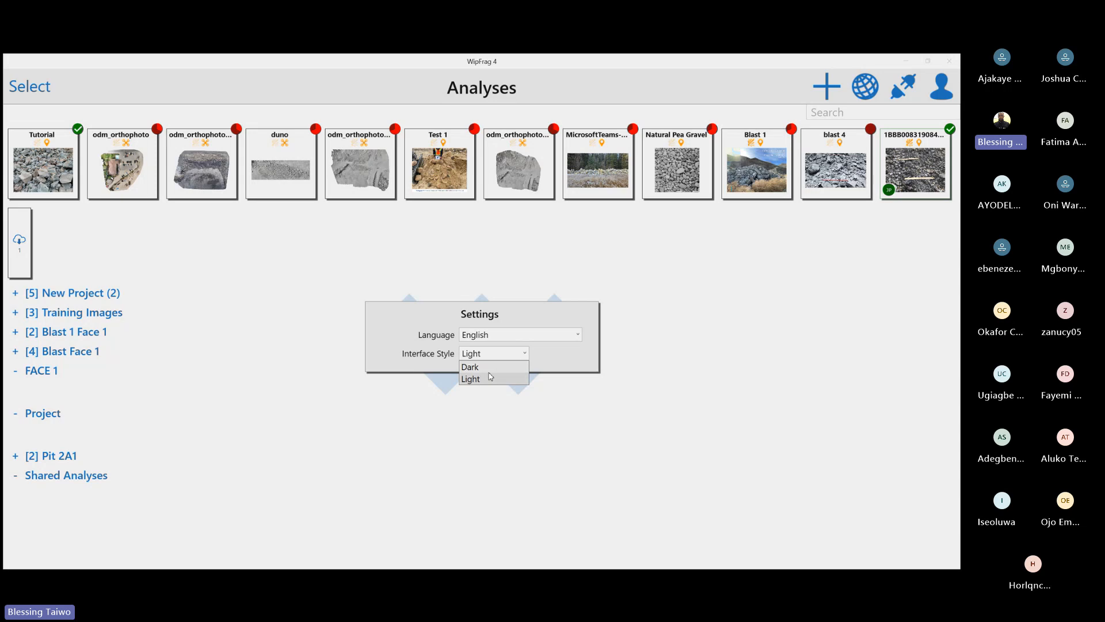
left_click(470, 366)
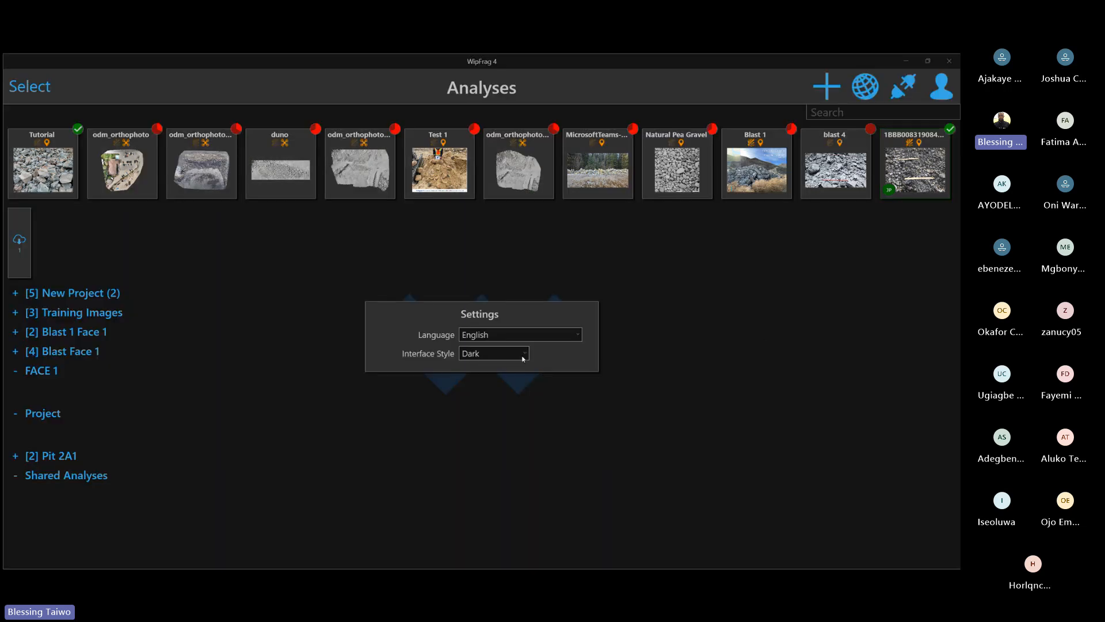
left_click(523, 359)
left_click(498, 380)
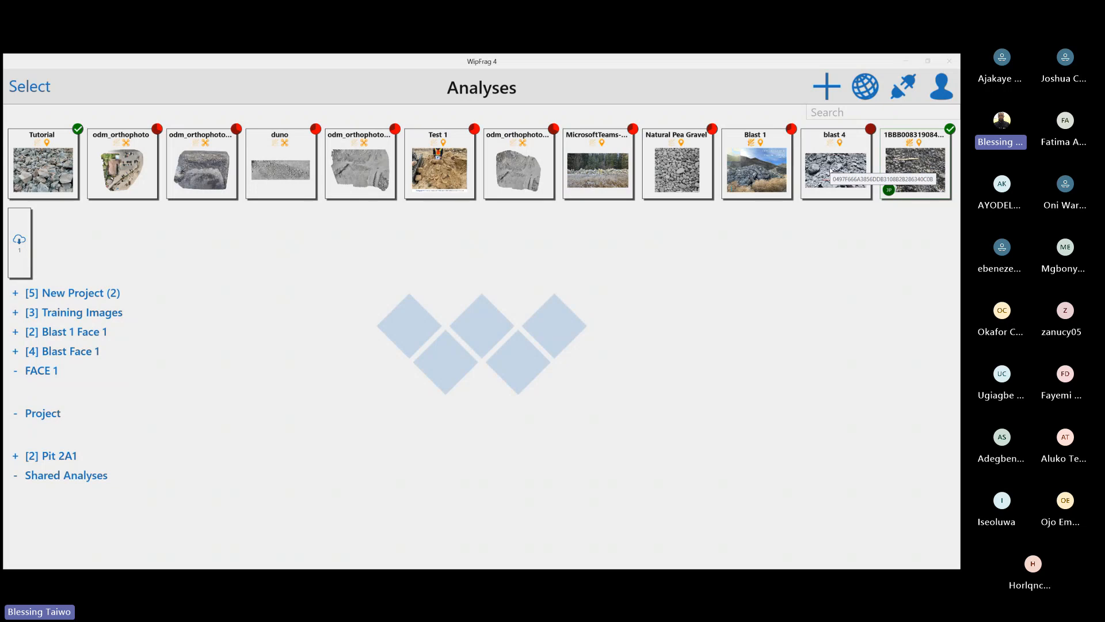
Check the options for adding an analysis, and open the blast 4 analysis to inspect its image
left_click(826, 87)
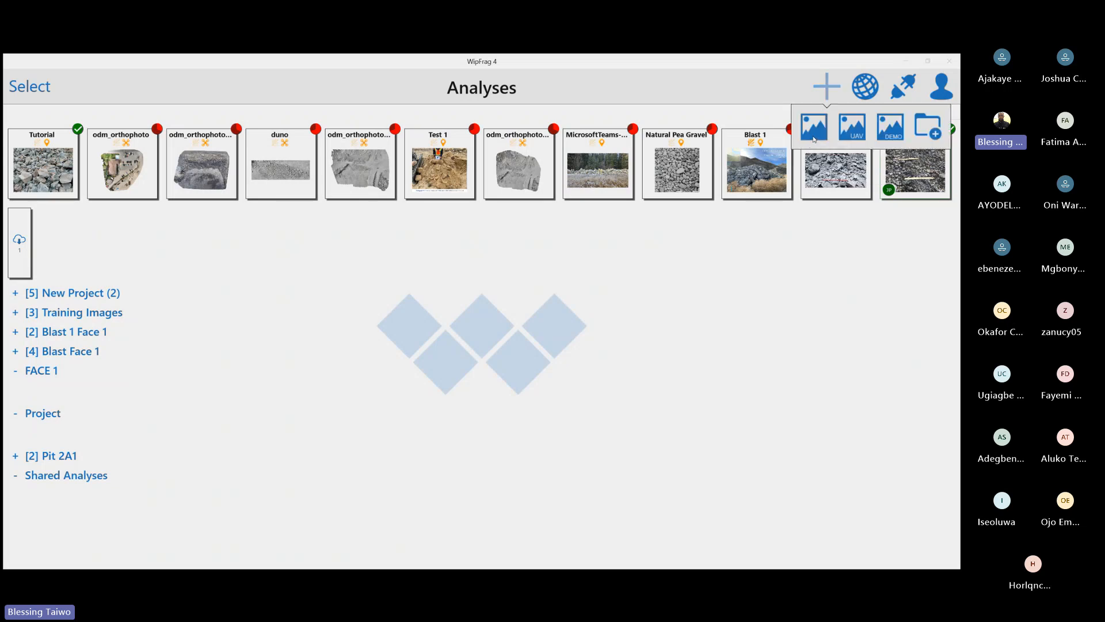
left_click(797, 283)
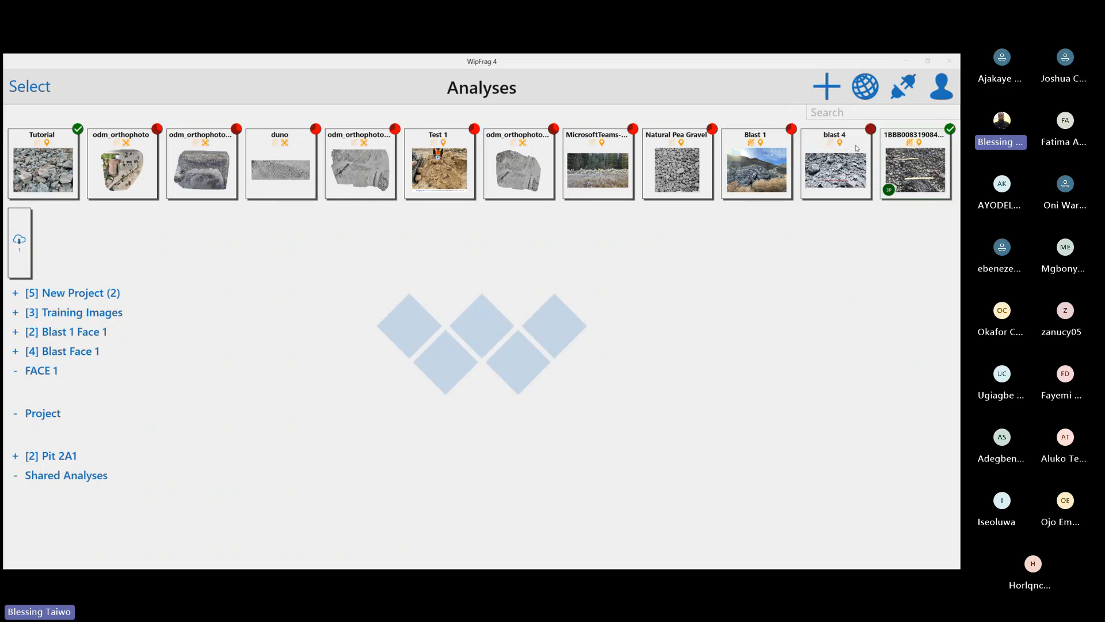
left_click(817, 175)
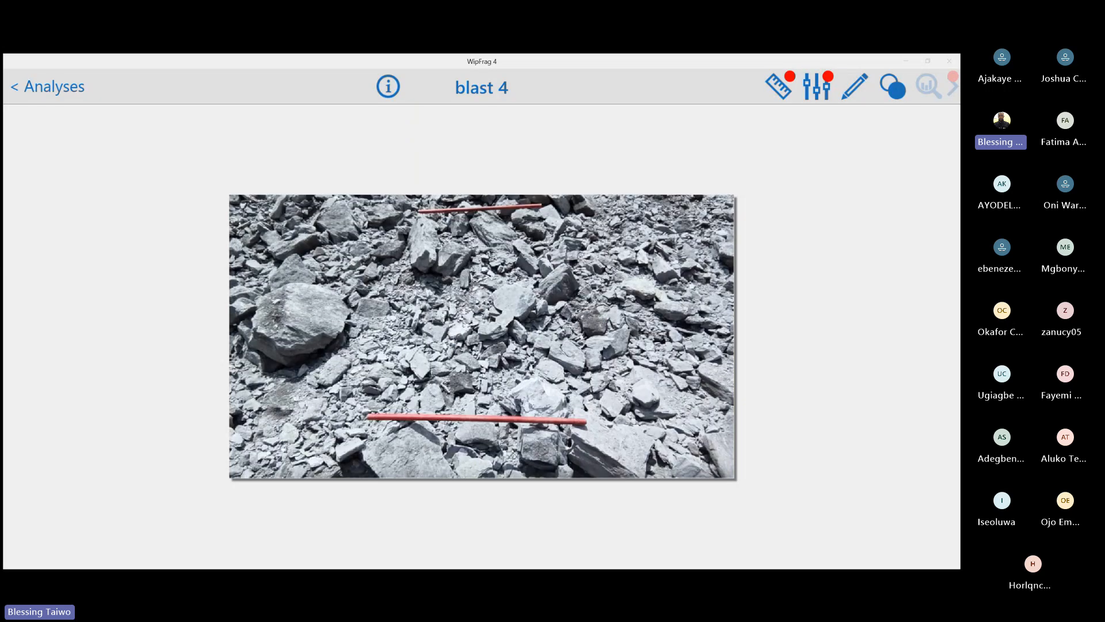
scroll(486, 361, "up", 7)
scroll(528, 280, "down", 5)
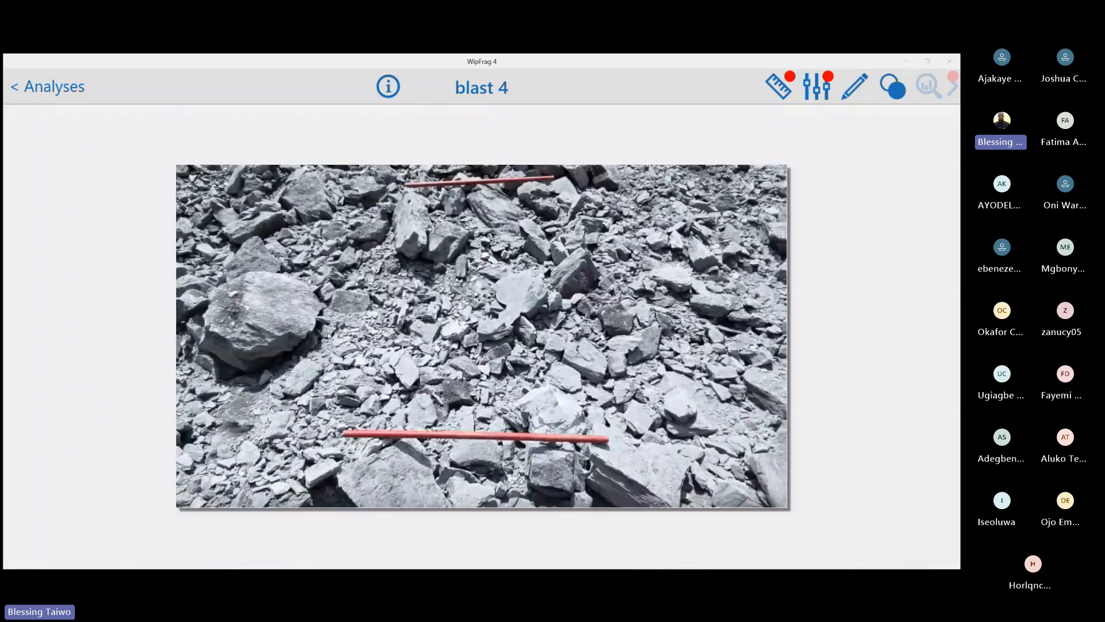
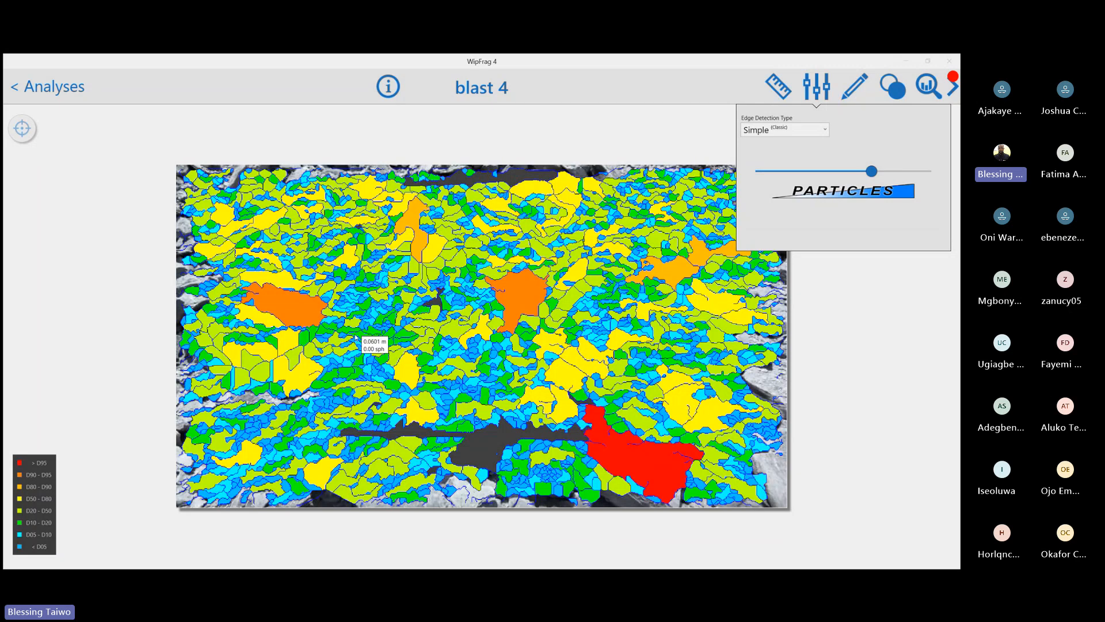
Check the size-coloured particle map of the Simple (Classic) net, and try fewer and then more particles in its edge detection
left_click(281, 326)
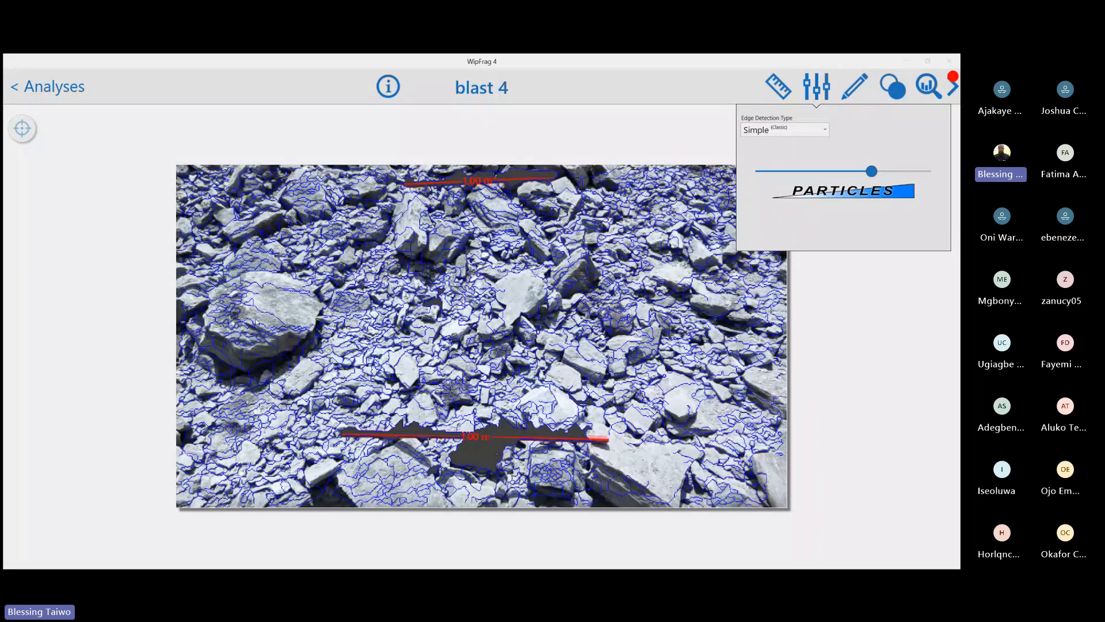
left_click(254, 312)
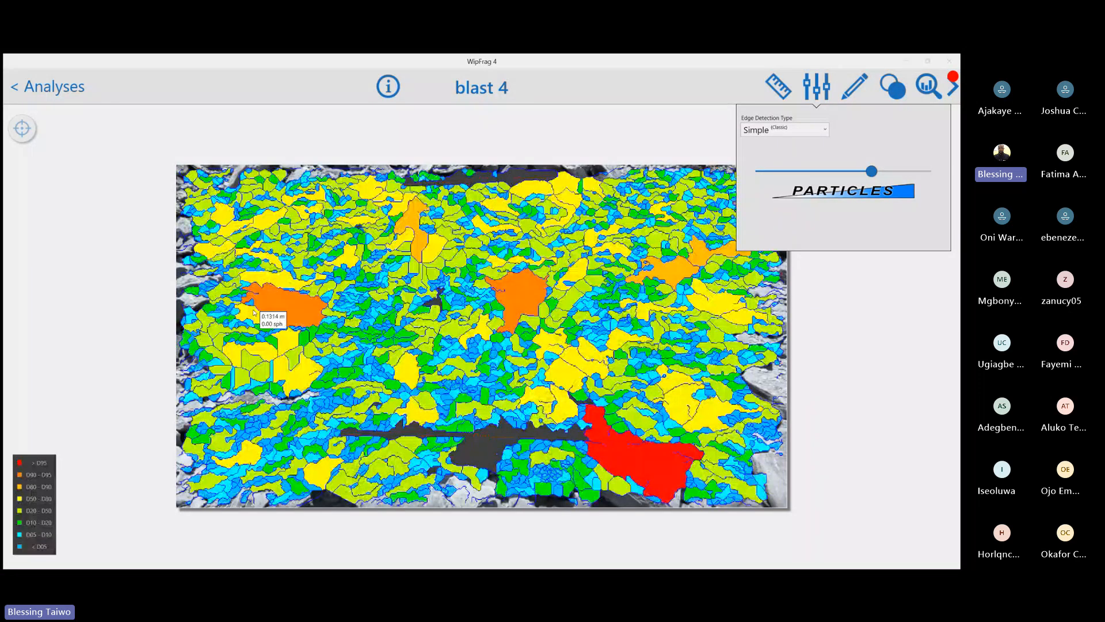
left_click(254, 312)
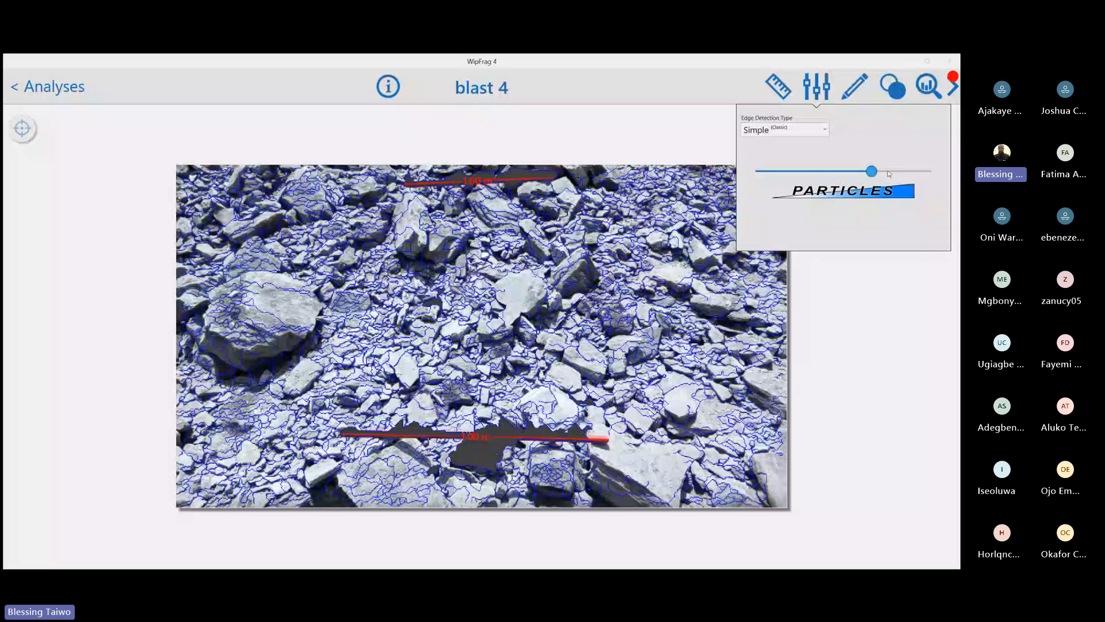
left_click_drag(871, 171, 802, 178)
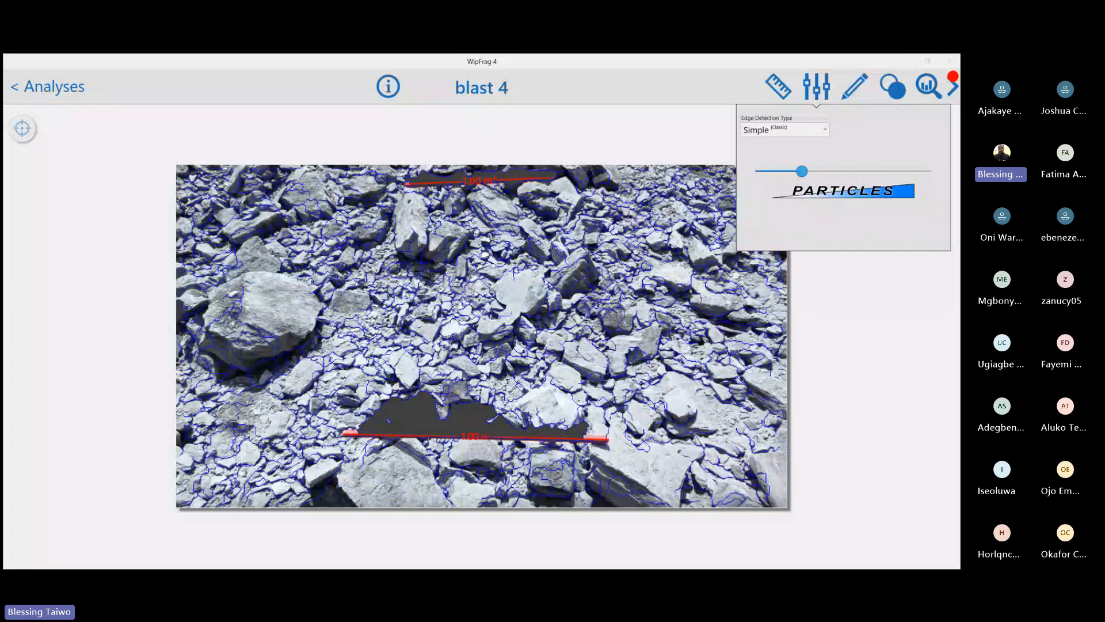
left_click(542, 284)
left_click_drag(809, 173, 858, 181)
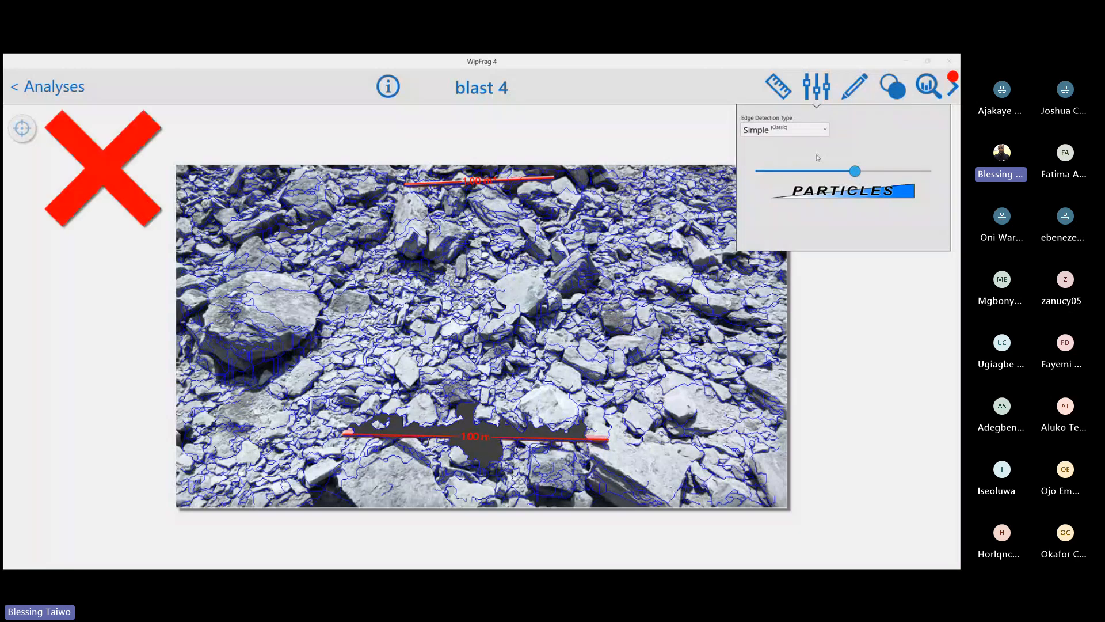
Generate a new net for the image using Deep Learning edge detection with the Default model, and close the edge detection settings
left_click(813, 134)
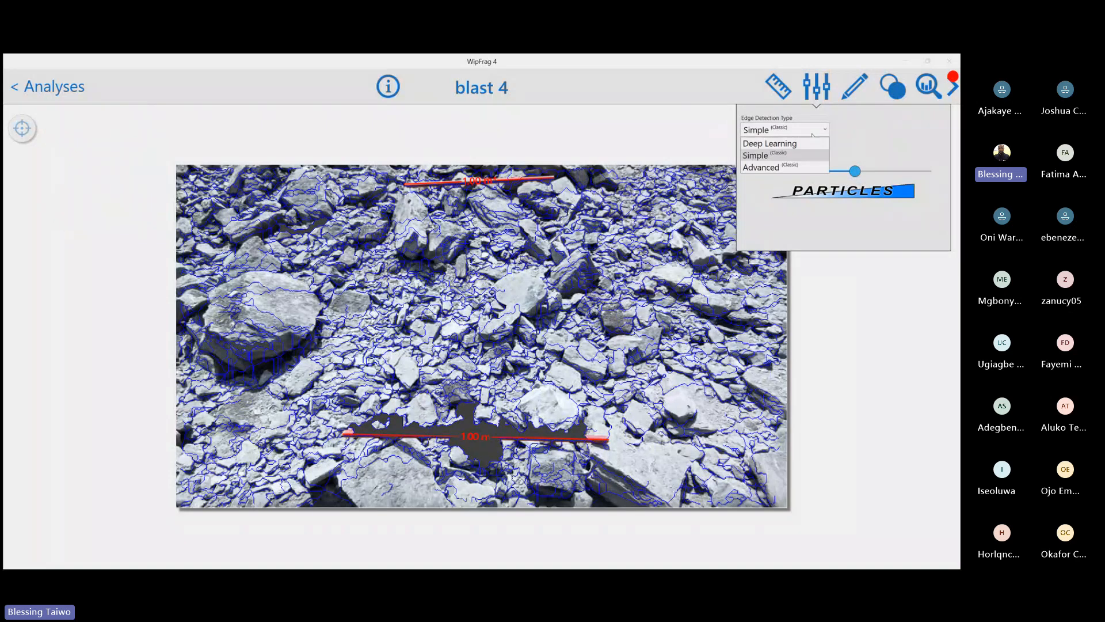
left_click(782, 145)
left_click(899, 134)
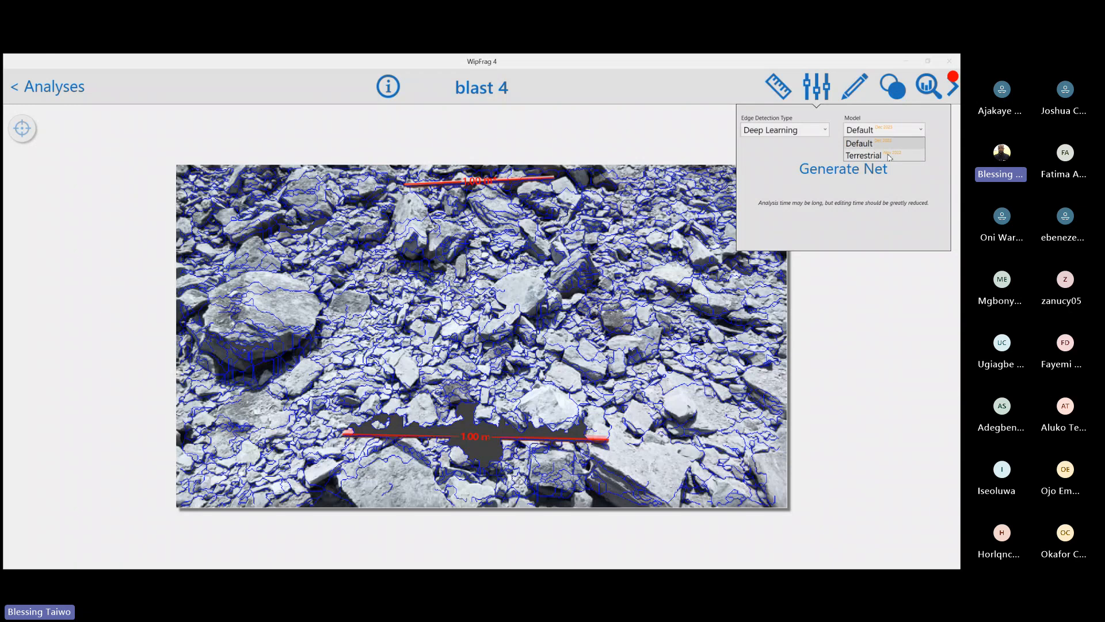
left_click(861, 146)
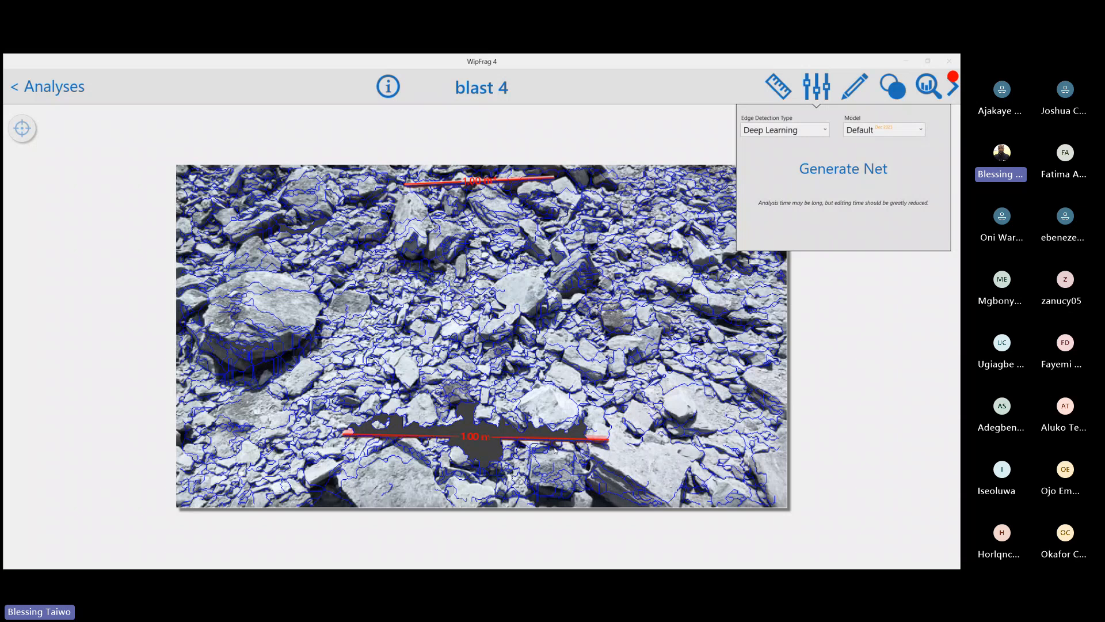
left_click(842, 171)
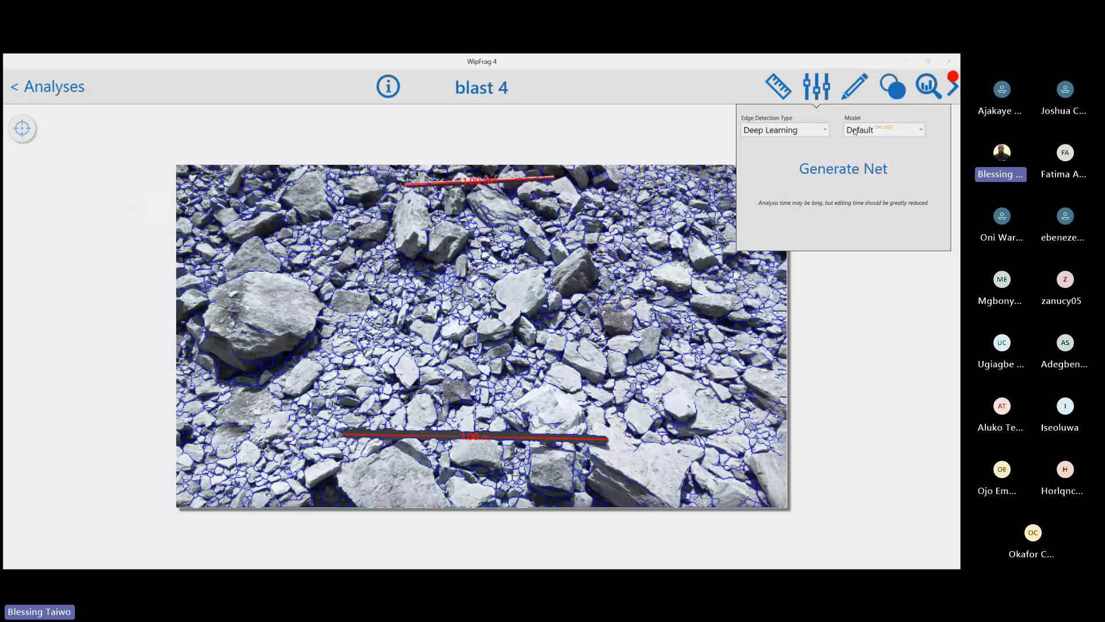
left_click(824, 96)
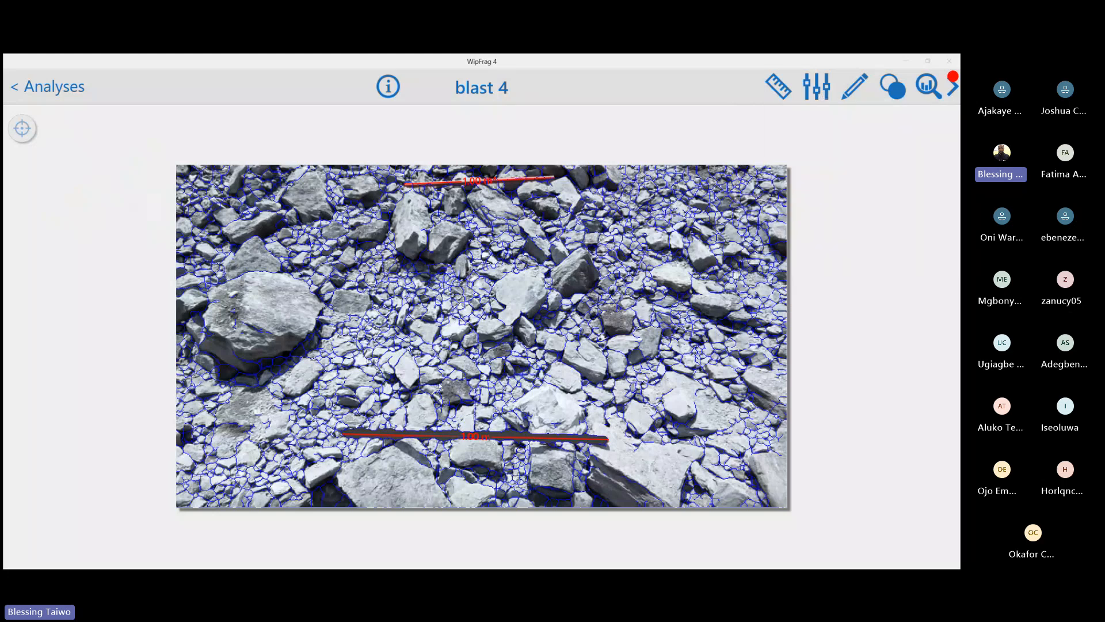
View the size-coloured particle map of the Deep Learning net, and return to the net outlines
left_click(504, 341)
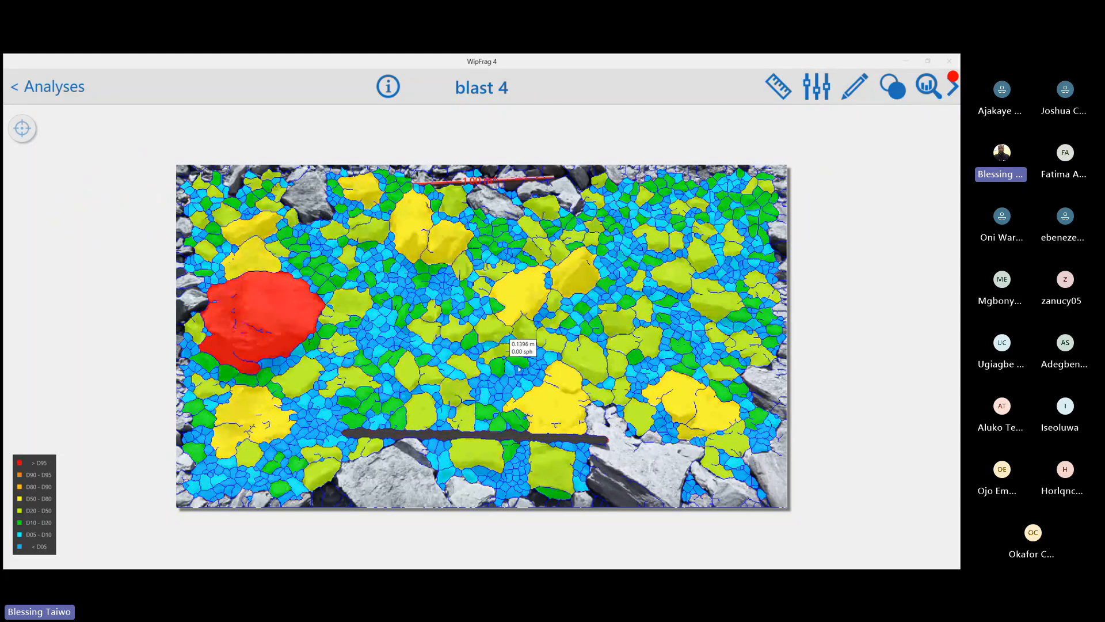
left_click(504, 341)
left_click(504, 340)
left_click(505, 341)
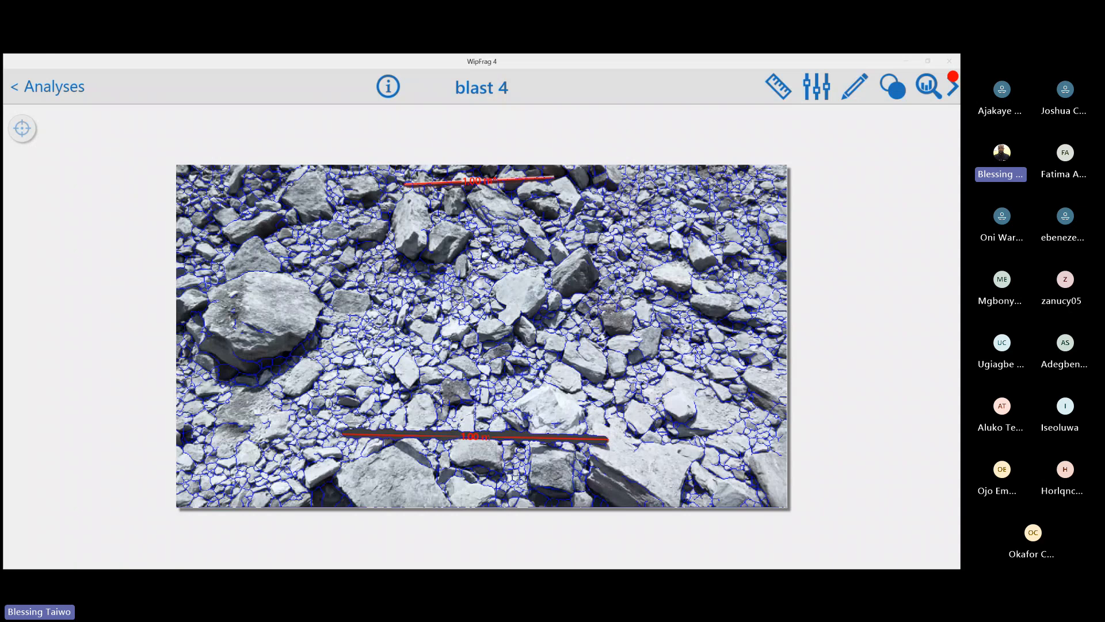
key("c")
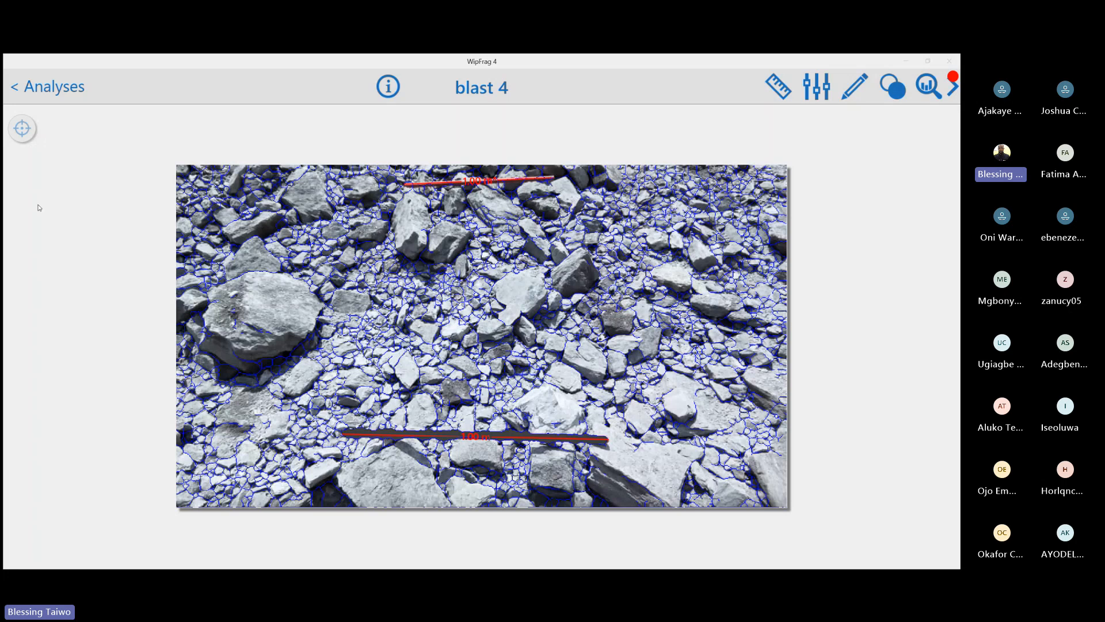
Highlight the 15 largest particles to examine them, open the net editing tools, and turn the highlighting off
left_click(22, 129)
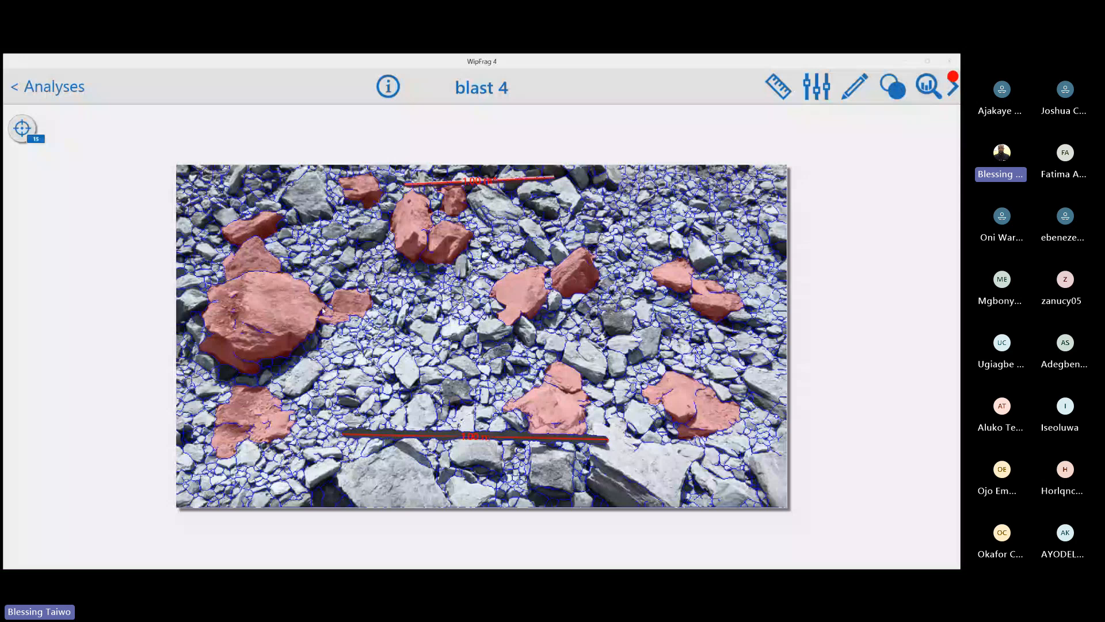
scroll(323, 310, "up", 2)
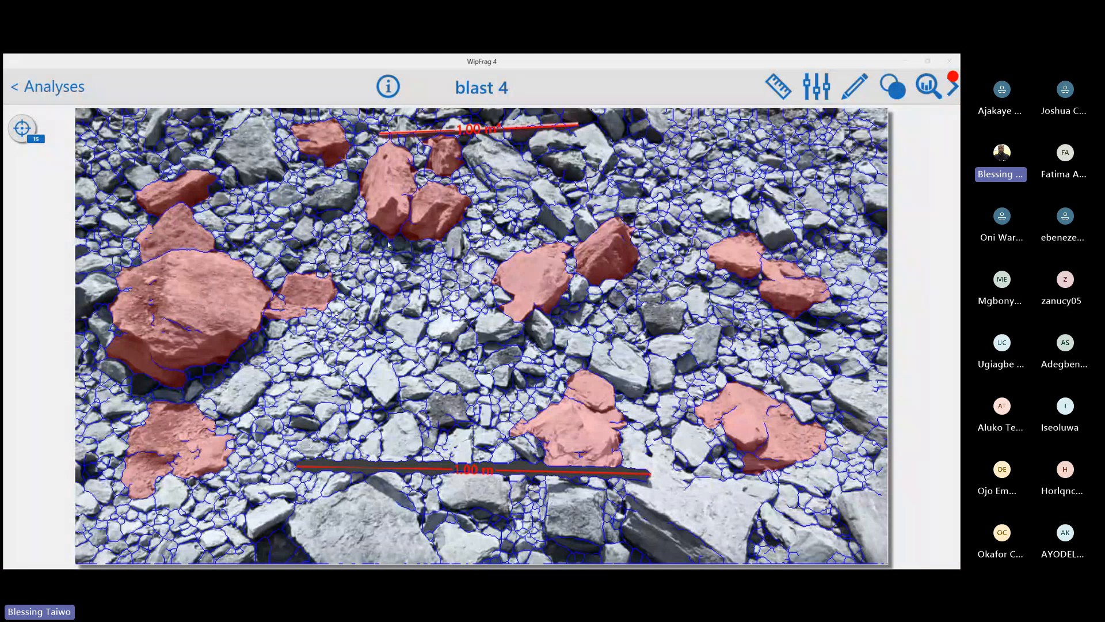
left_click(852, 92)
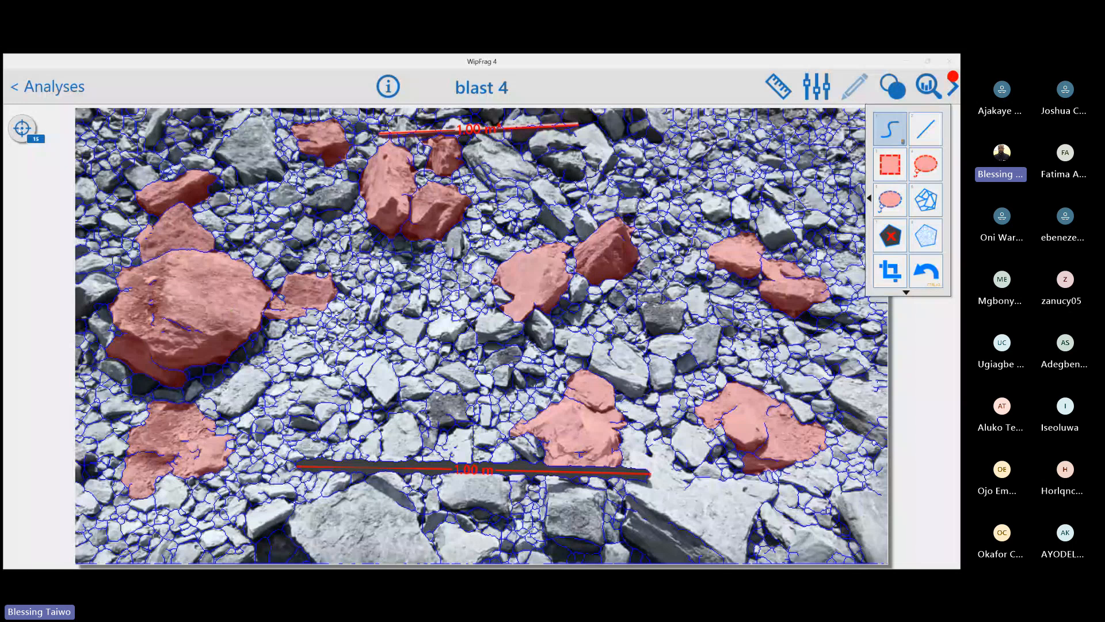
left_click(20, 130)
left_click(20, 130)
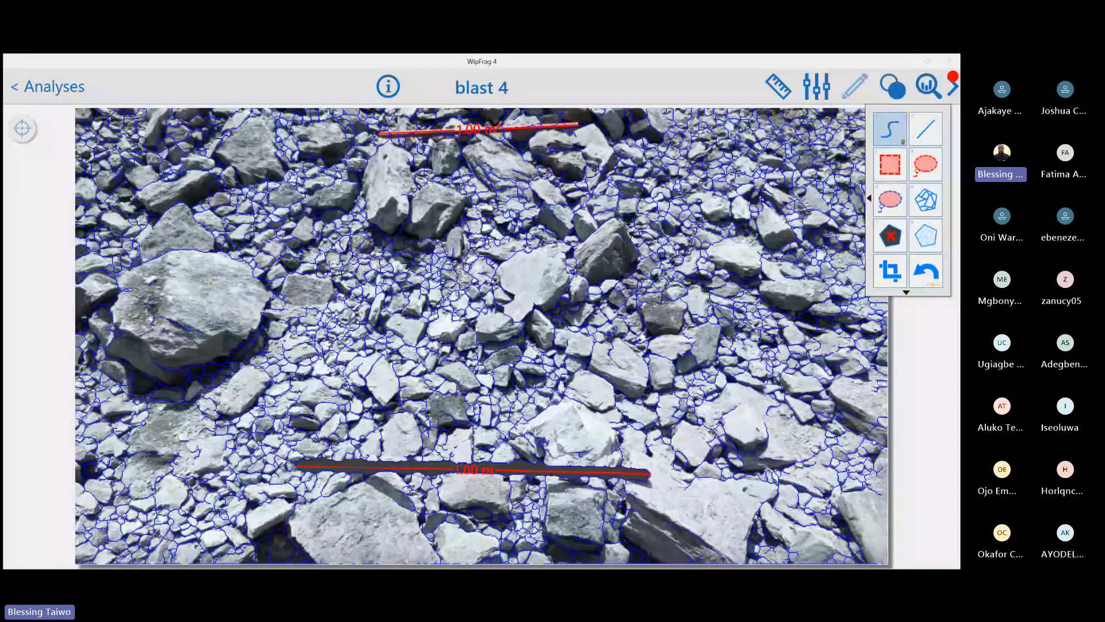
Draw a freehand edge along the lower side of the mid-sized rock just right of the large boulder
scroll(239, 316, "up", 2)
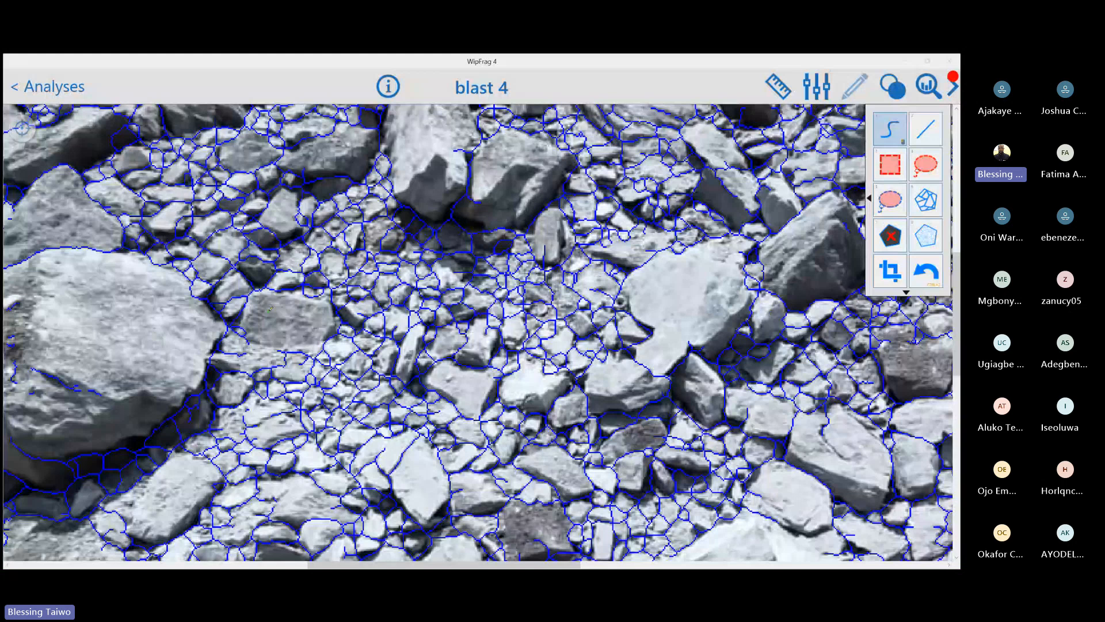
left_click_drag(251, 339, 323, 345)
mouse_move(297, 319)
scroll(505, 293, "down", 3)
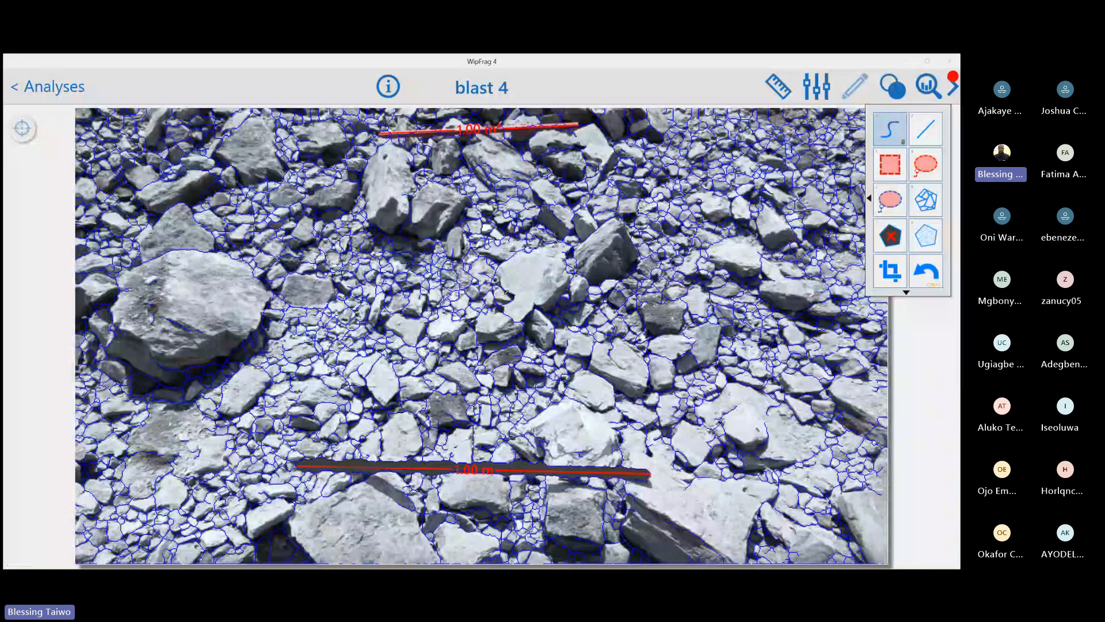
Draw a short freehand edge between the two adjoining rocks right of the image centre, and inspect the surrounding net outlines up close
scroll(505, 293, "up", 3)
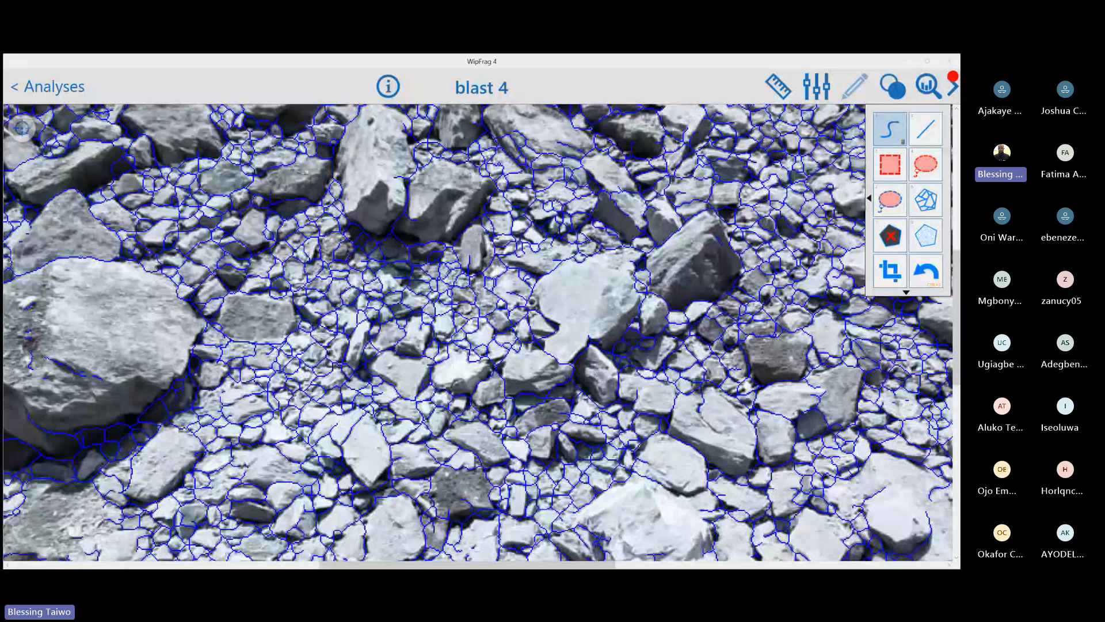
left_click_drag(817, 402, 820, 380)
scroll(603, 383, "up", 3)
scroll(603, 383, "up", 2)
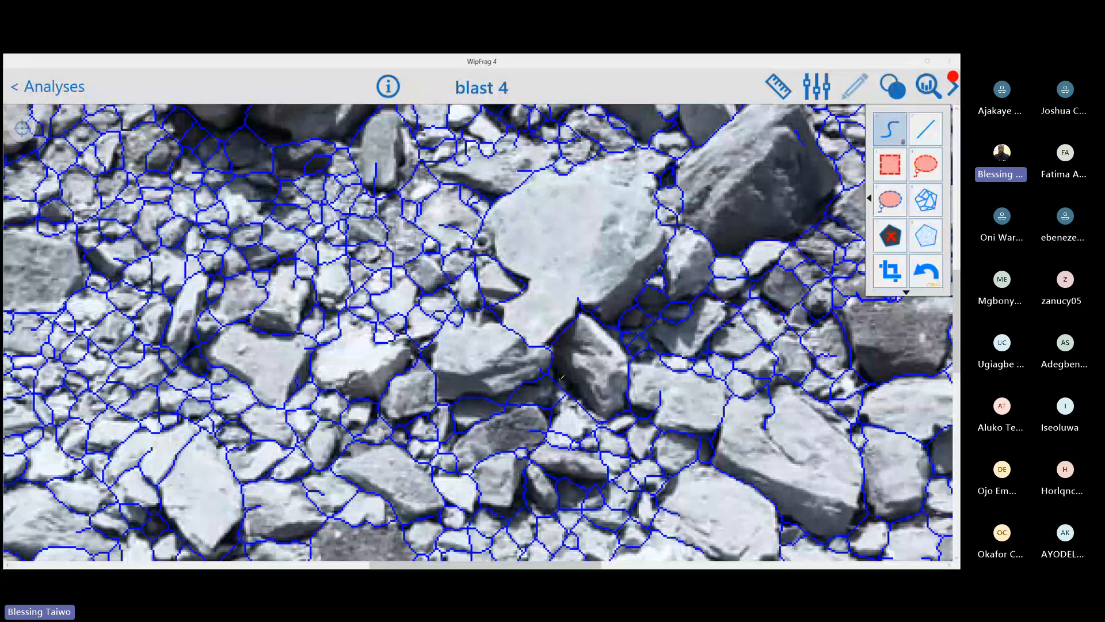
scroll(562, 377, "down", 5)
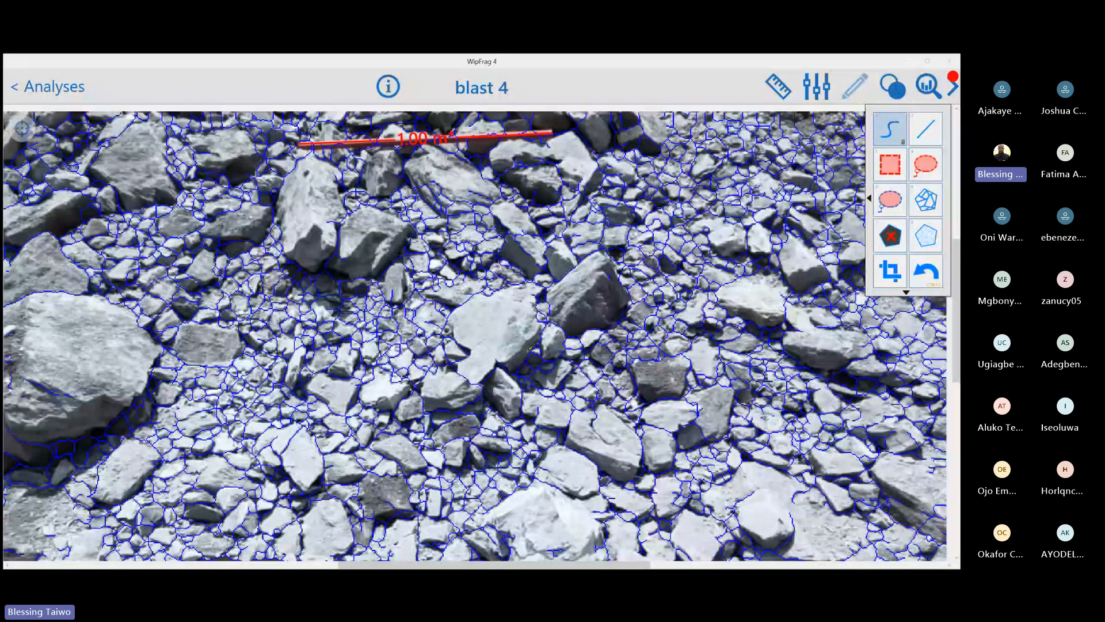
scroll(552, 251, "down", 5)
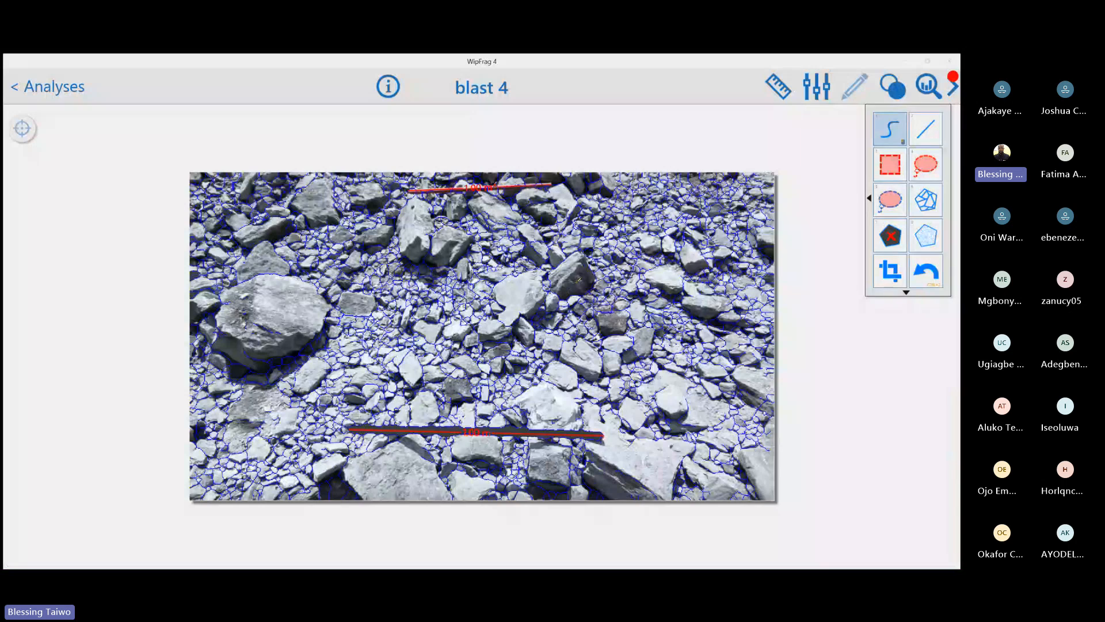
Review the edited net in the size-coloured particle map, and switch back to the outlines
right_click(541, 291)
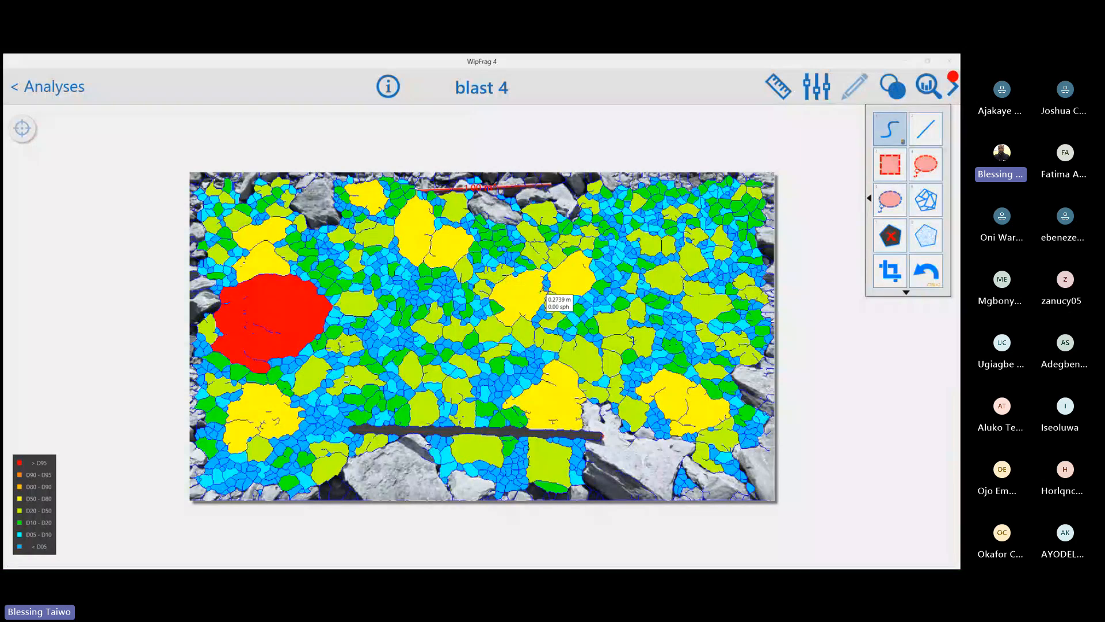
right_click(541, 291)
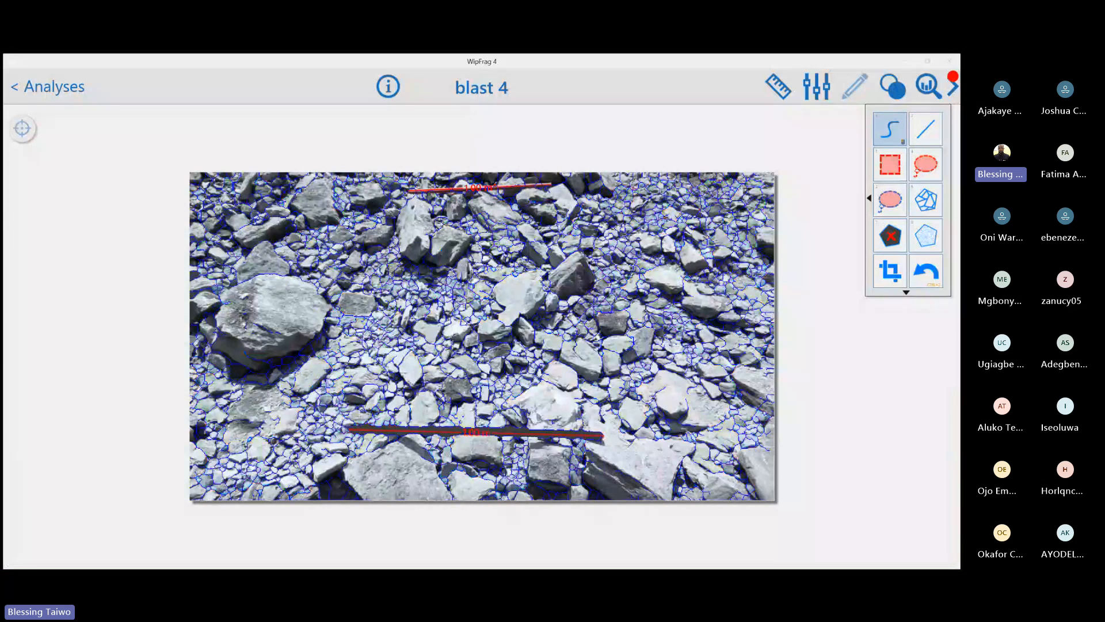
scroll(406, 299, "up", 3)
scroll(407, 300, "down", 3)
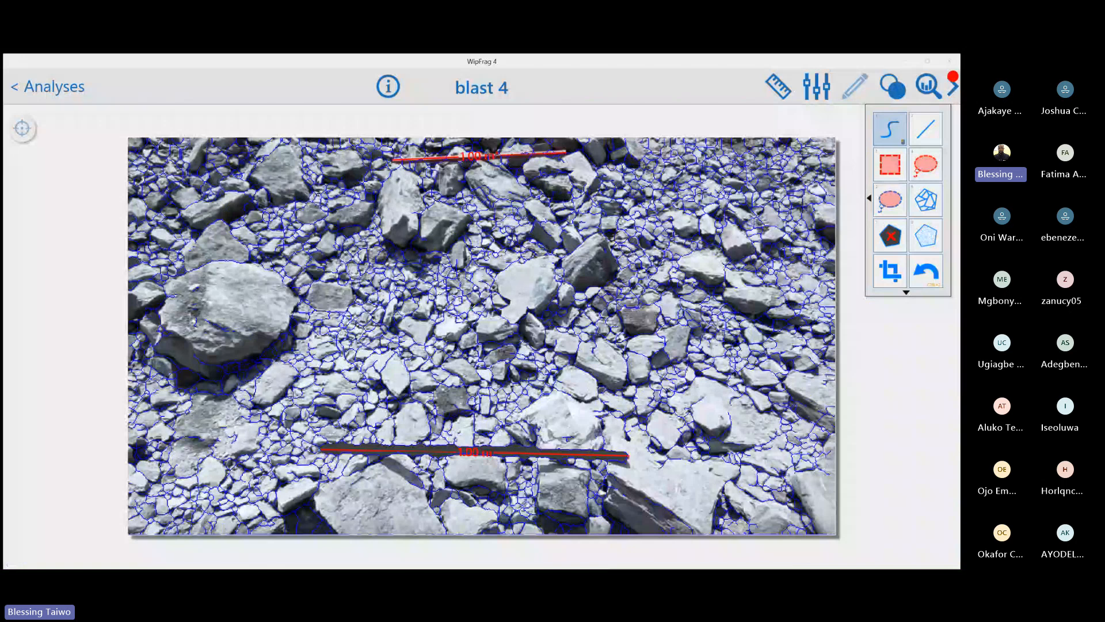
scroll(407, 300, "down", 2)
Highlight the 15 largest particles, switch to the 500 mm size threshold, inspect the image up close, and clear the highlighting
left_click(23, 130)
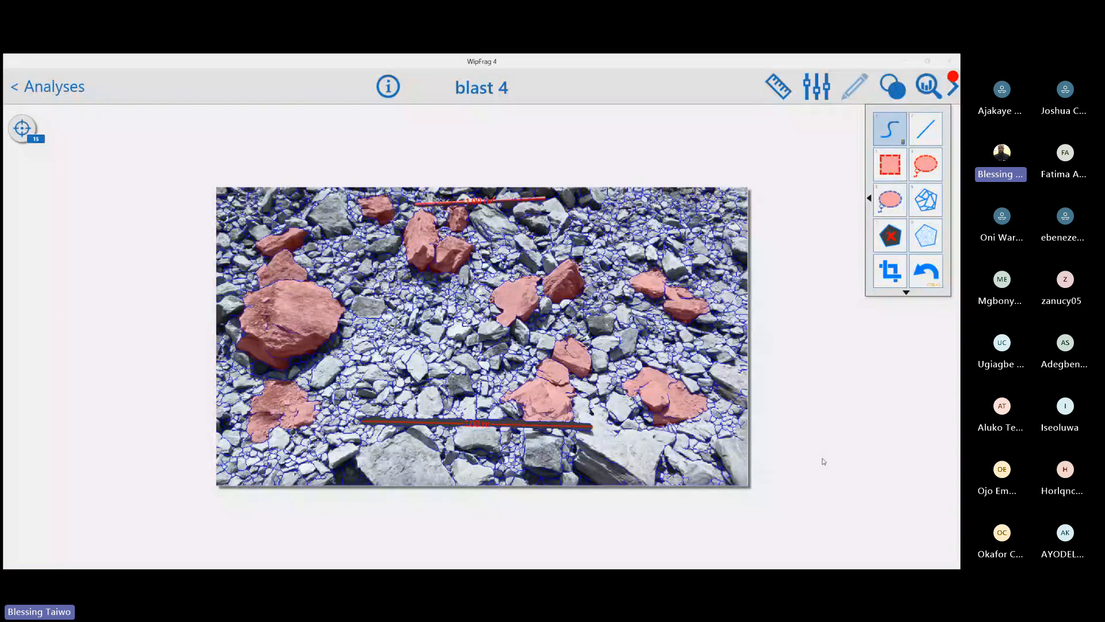
left_click(24, 141)
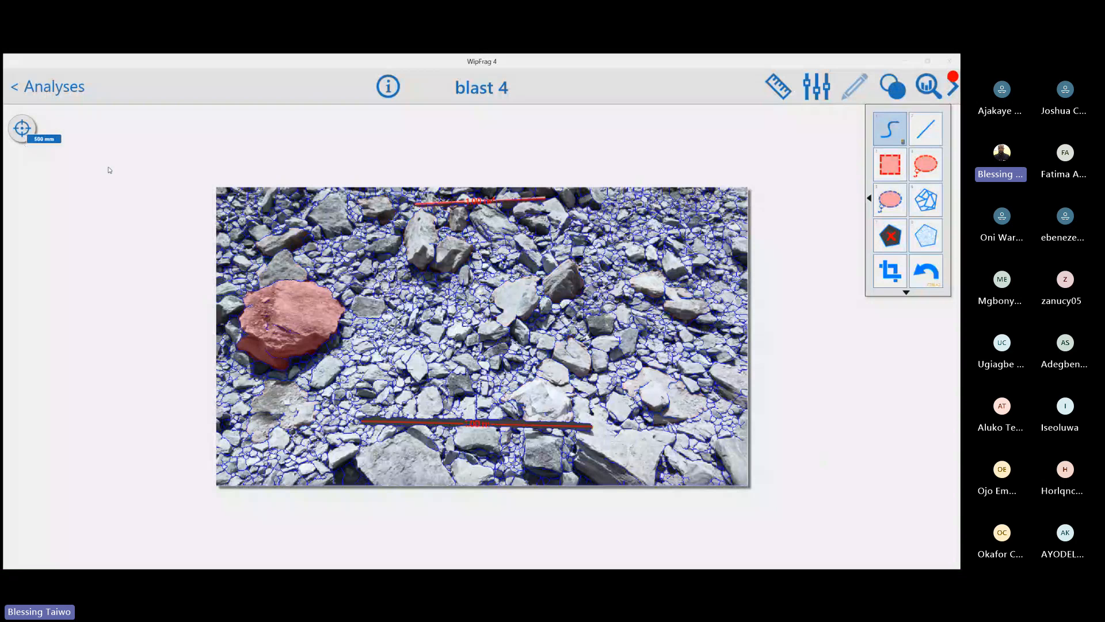
scroll(749, 426, "up", 3)
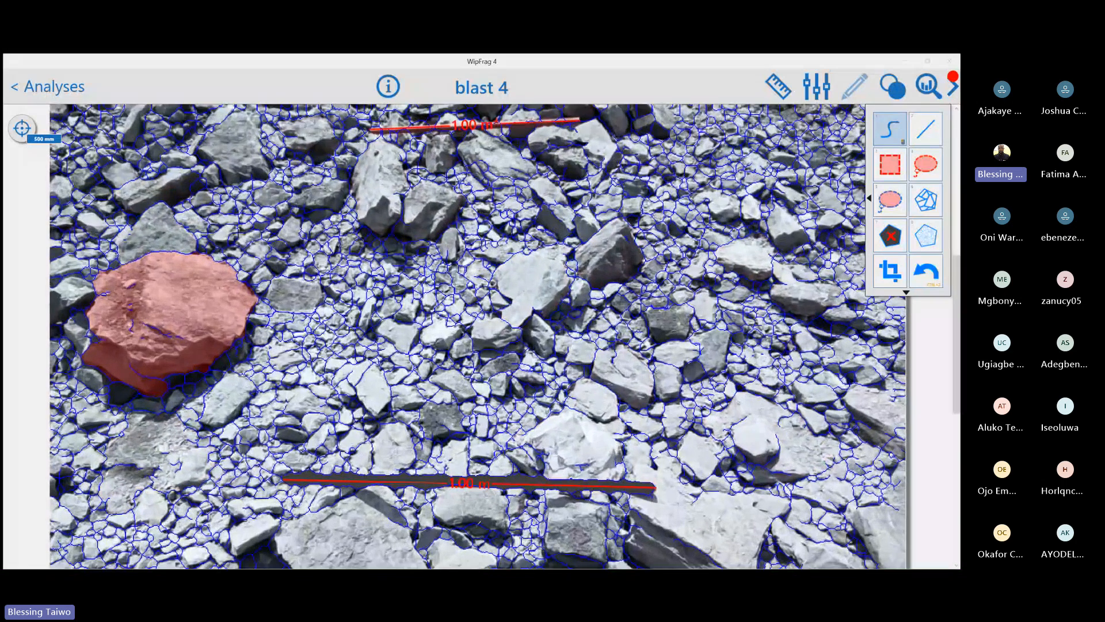
scroll(498, 334, "up", 1)
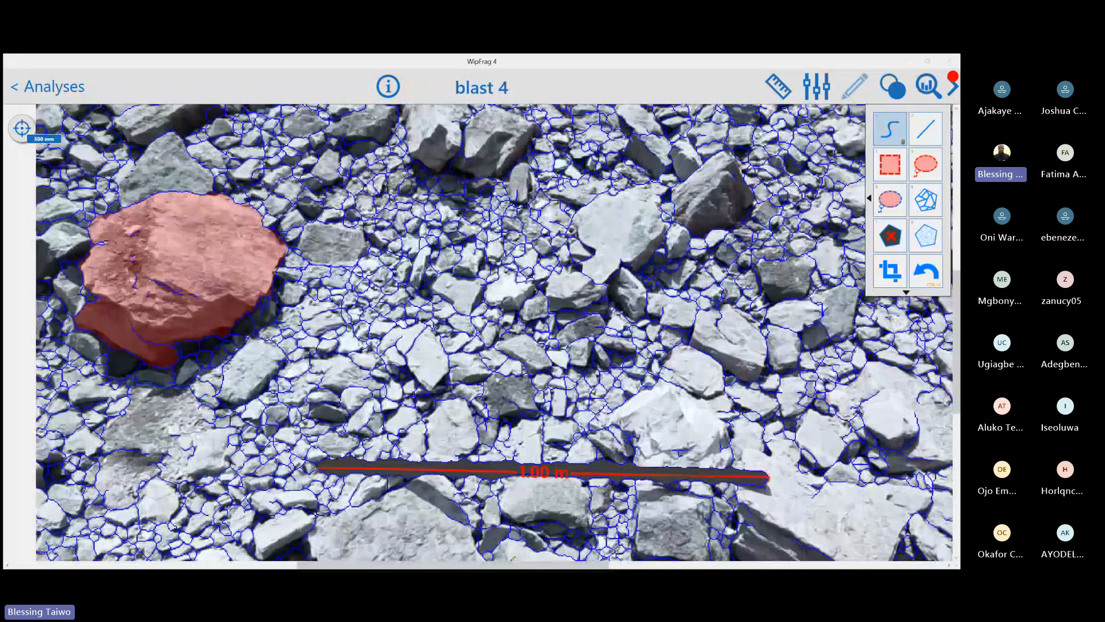
left_click_drag(512, 566, 625, 566)
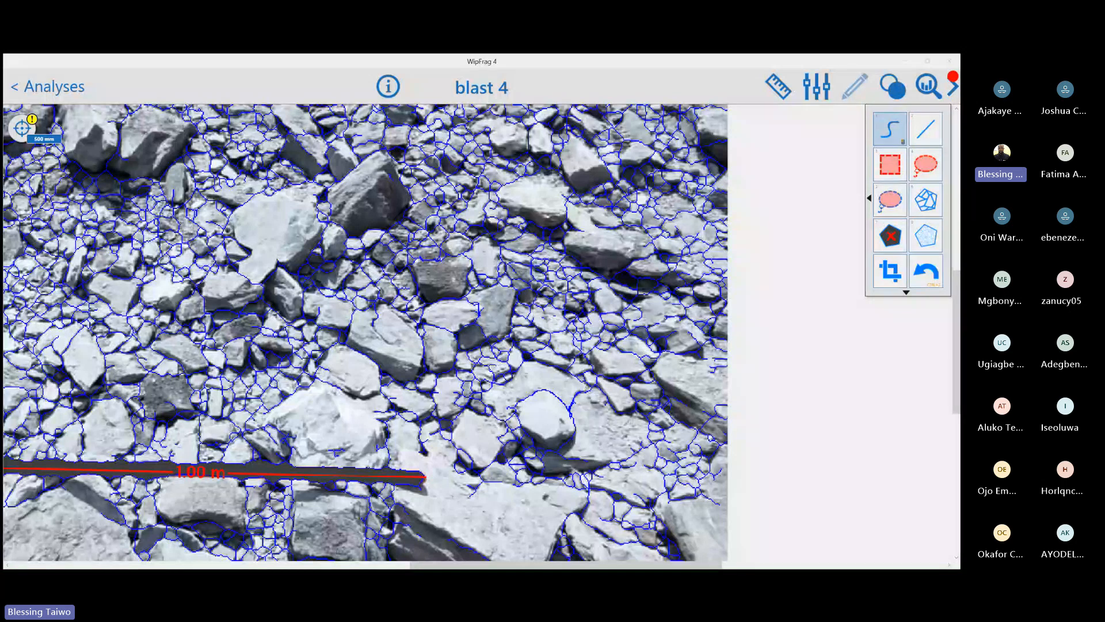
left_click(22, 128)
scroll(383, 324, "down", 3)
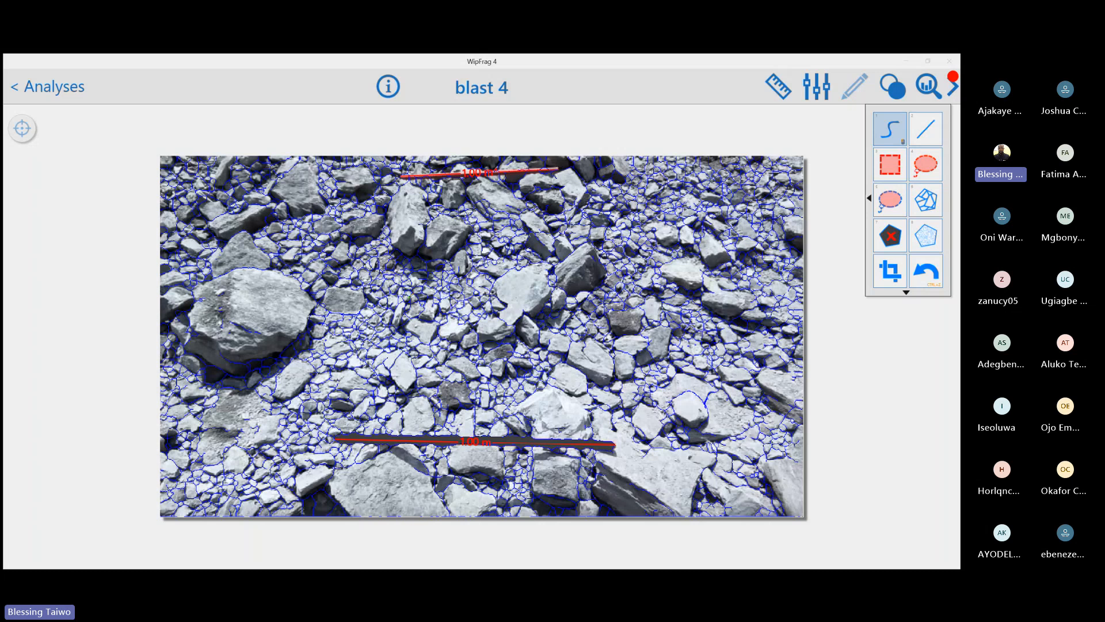
Turn the size-threshold highlighting back on and set its threshold to 450 mm
left_click(20, 133)
left_click(20, 134)
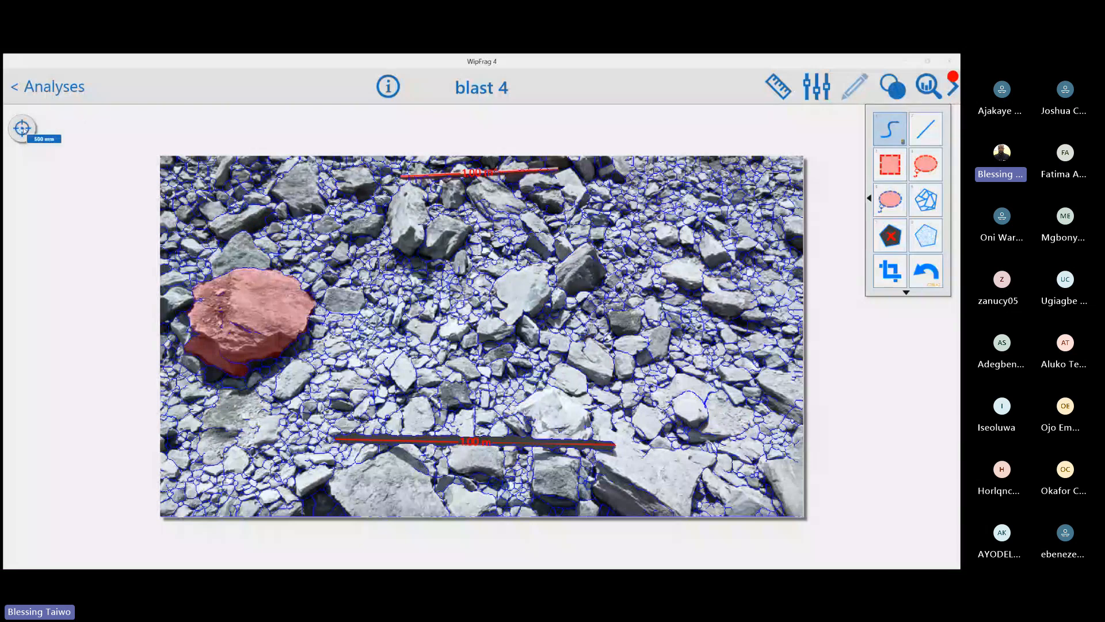
left_click(23, 130)
left_click(69, 137)
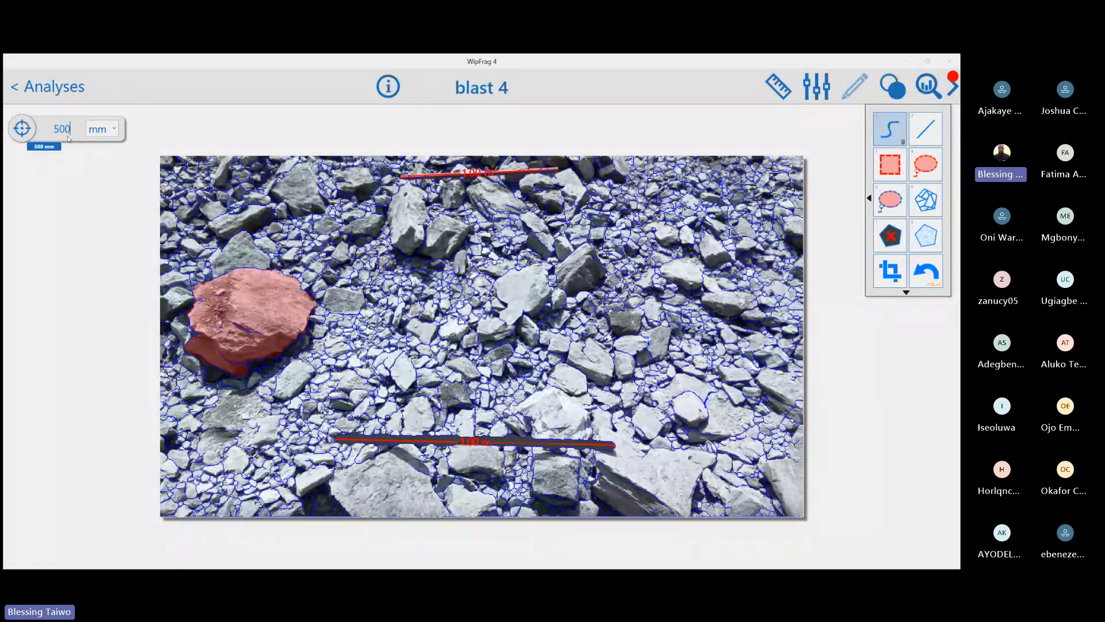
key("BackSpace")
key("BackSpace")
key("BackSpace")
type("450")
key("Return")
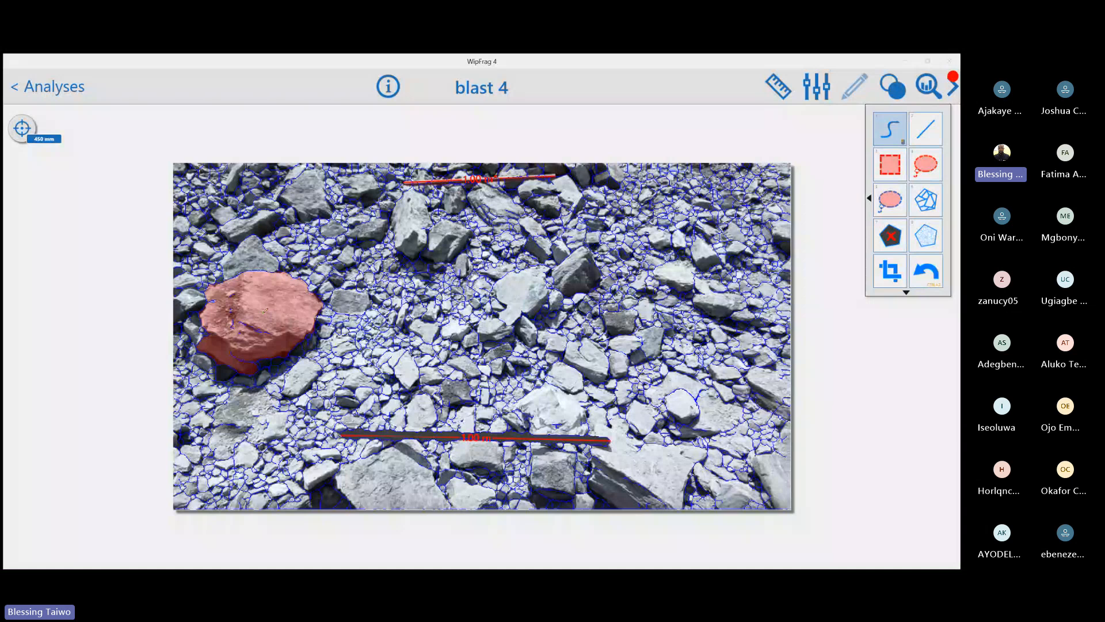
Show the net with its 450 mm threshold highlighting as a size-coloured particle map, and return to the outline view
mouse_move(265, 310)
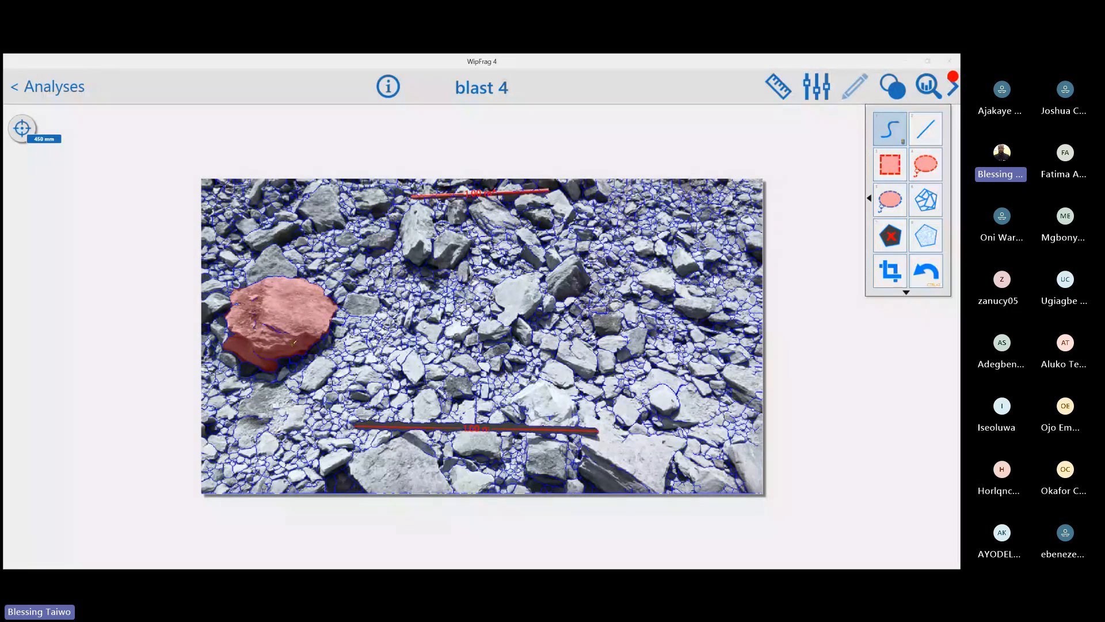
key("c")
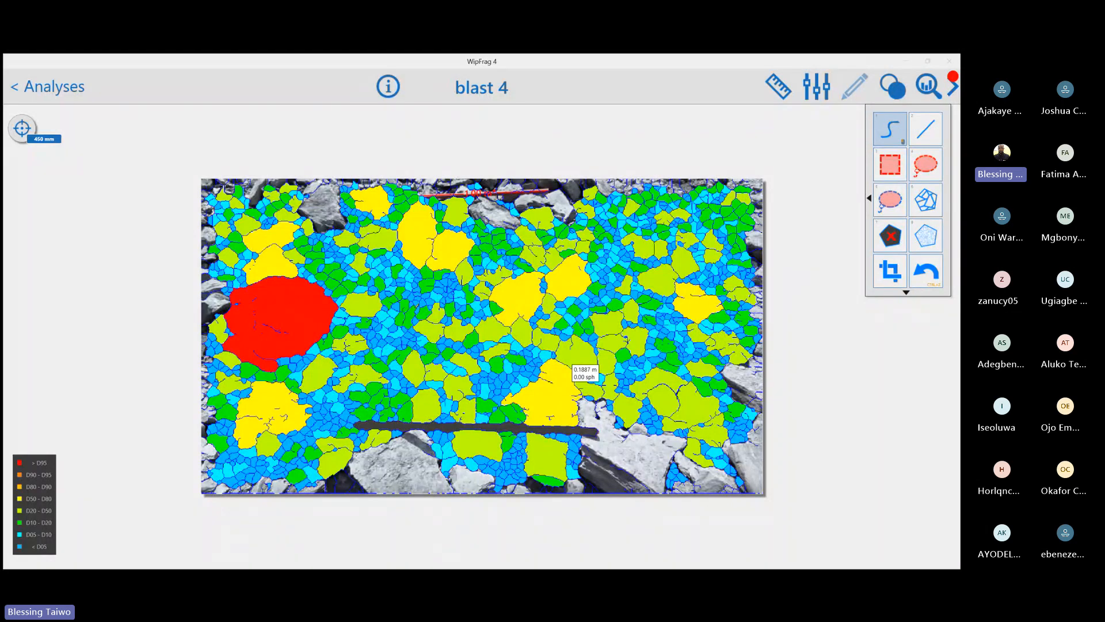
left_click(893, 86)
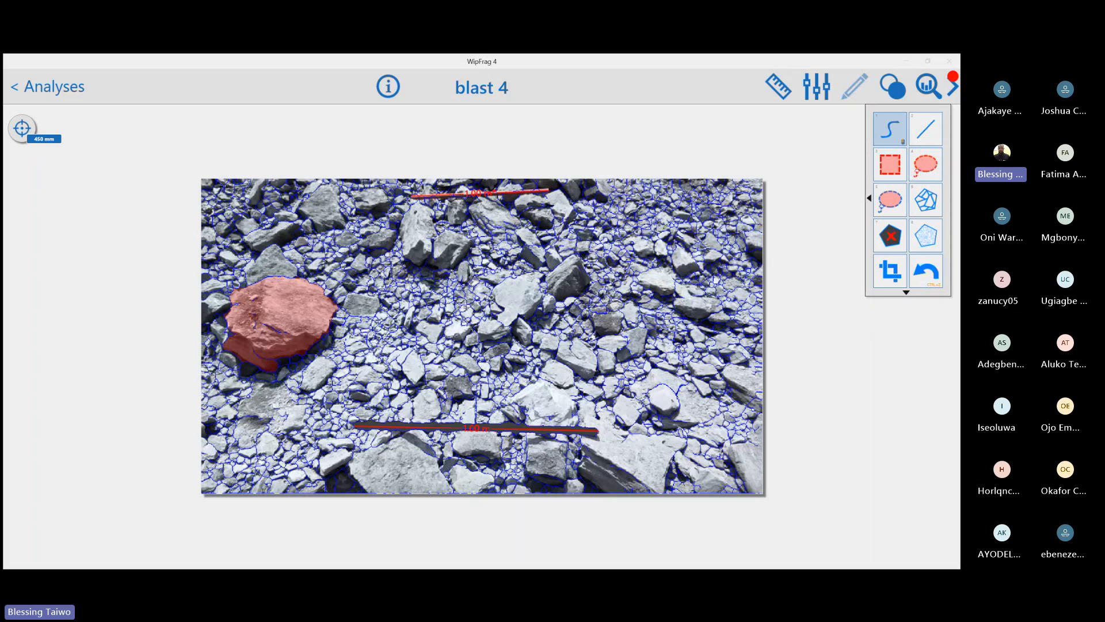
Erase the net edges in small rectangular areas on the pale rock at the image centre with the box eraser
scroll(555, 251, "up", 2)
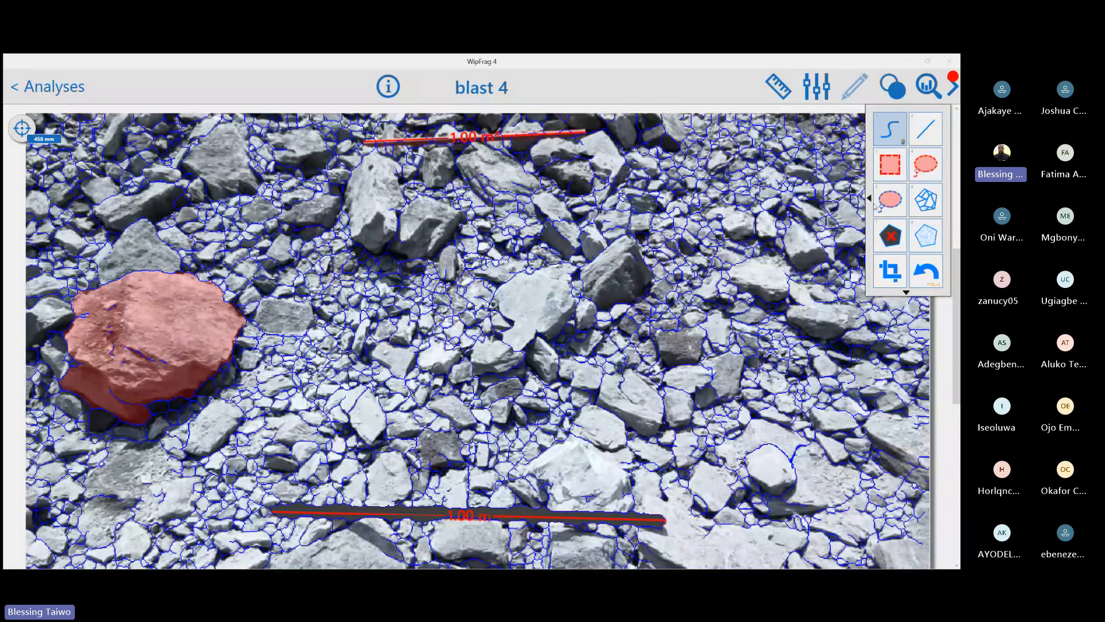
left_click(898, 166)
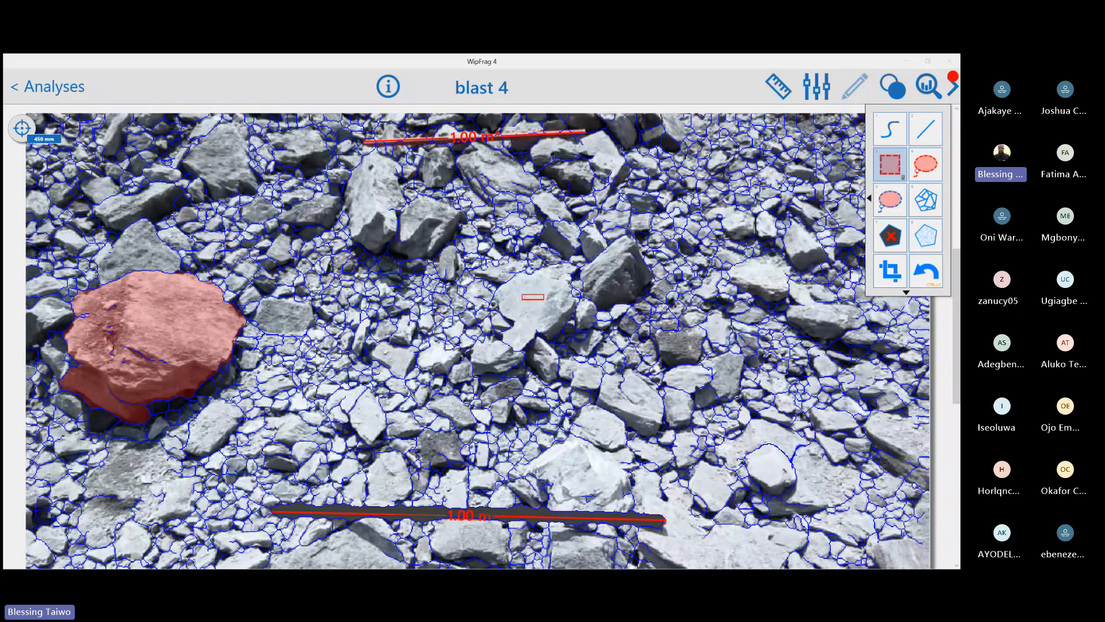
left_click_drag(521, 300, 554, 321)
left_click_drag(556, 318, 555, 318)
Erase stray edges on the pale central rock and inside the highlighted boulder with the lasso eraser
left_click(926, 171)
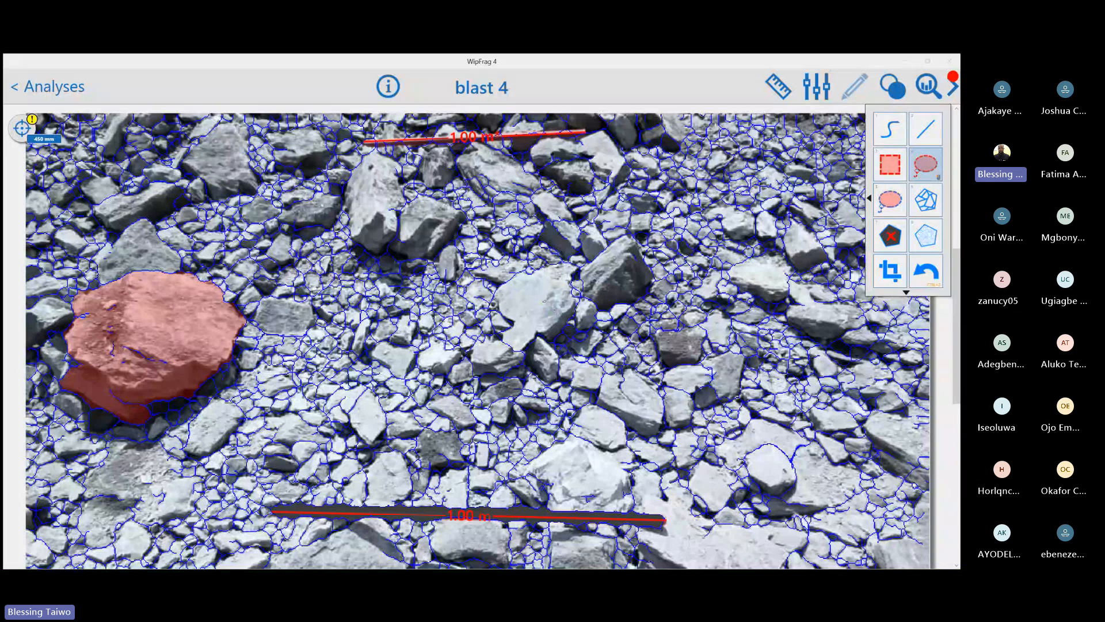
mouse_move(545, 300)
left_mouse_down()
mouse_move(530, 298)
mouse_move(524, 317)
mouse_move(540, 324)
mouse_move(556, 303)
left_mouse_up()
mouse_move(181, 346)
left_mouse_down()
mouse_move(140, 352)
mouse_move(82, 315)
left_mouse_up()
Try to draw a small closed outline on the pale central rock with Lasso Delete + Outline
left_click(891, 201)
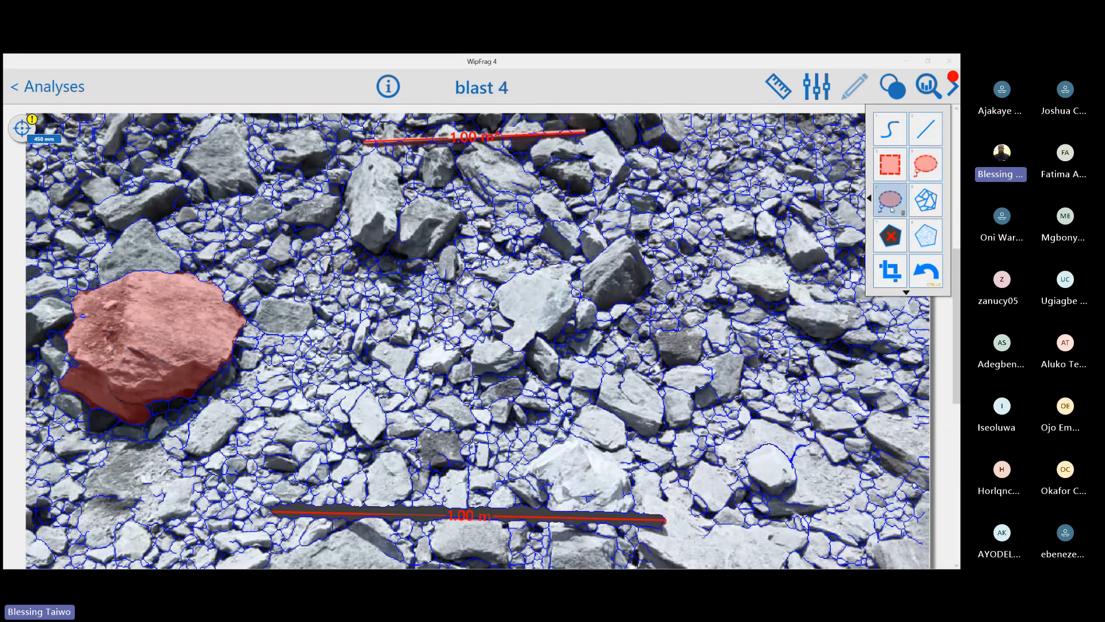
mouse_move(529, 289)
left_mouse_down()
mouse_move(540, 309)
mouse_move(547, 287)
left_mouse_up()
left_click_drag(544, 291, 531, 292)
left_click(933, 200)
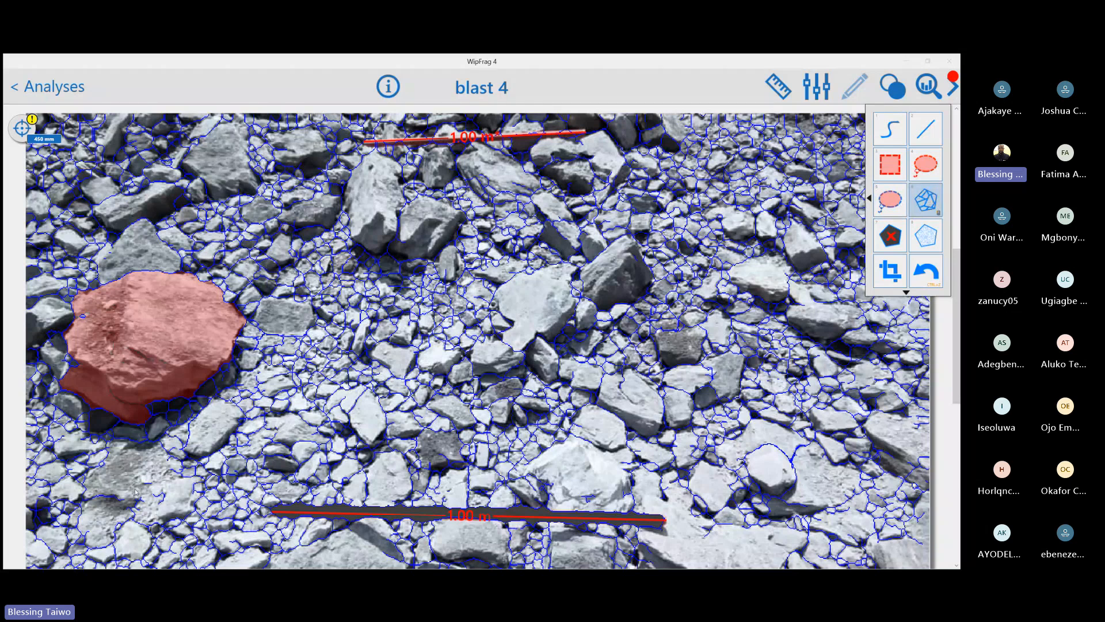
scroll(135, 491, "up", 1)
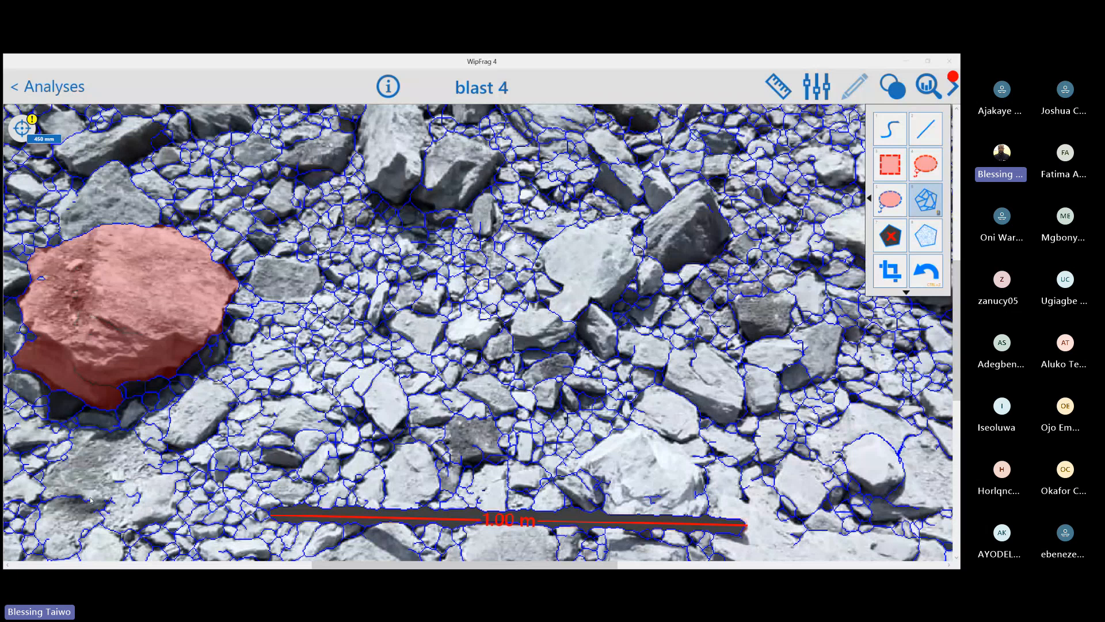
scroll(91, 500, "down", 1)
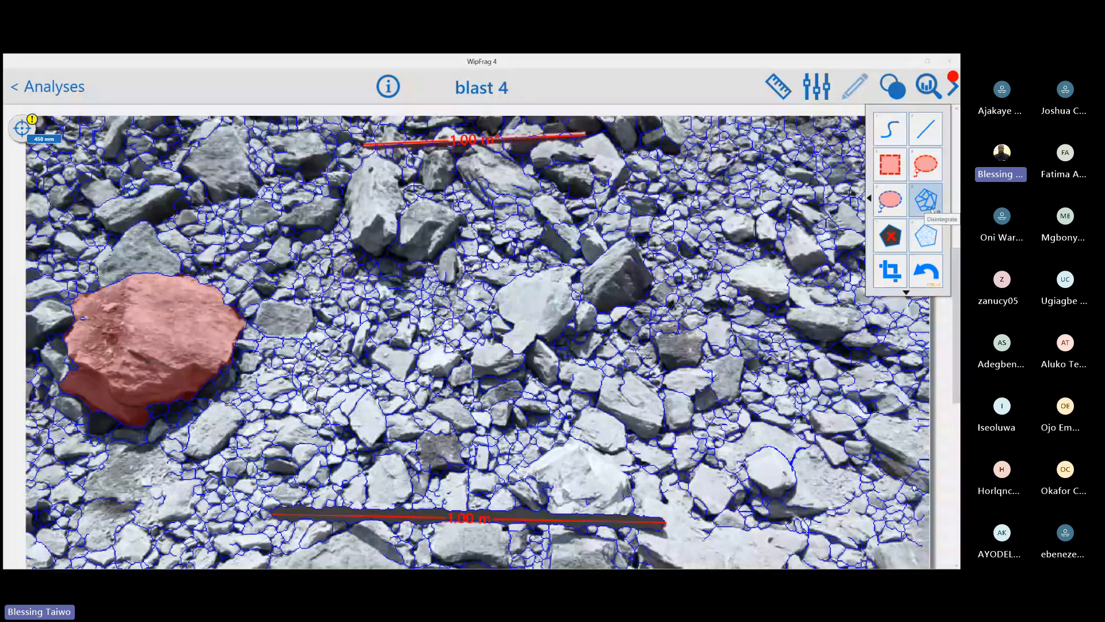
Outline an oval patch on the rock below the highlighted boulder with Lasso Delete + Outline, and fill it with a fine net of small blocks
left_click(891, 207)
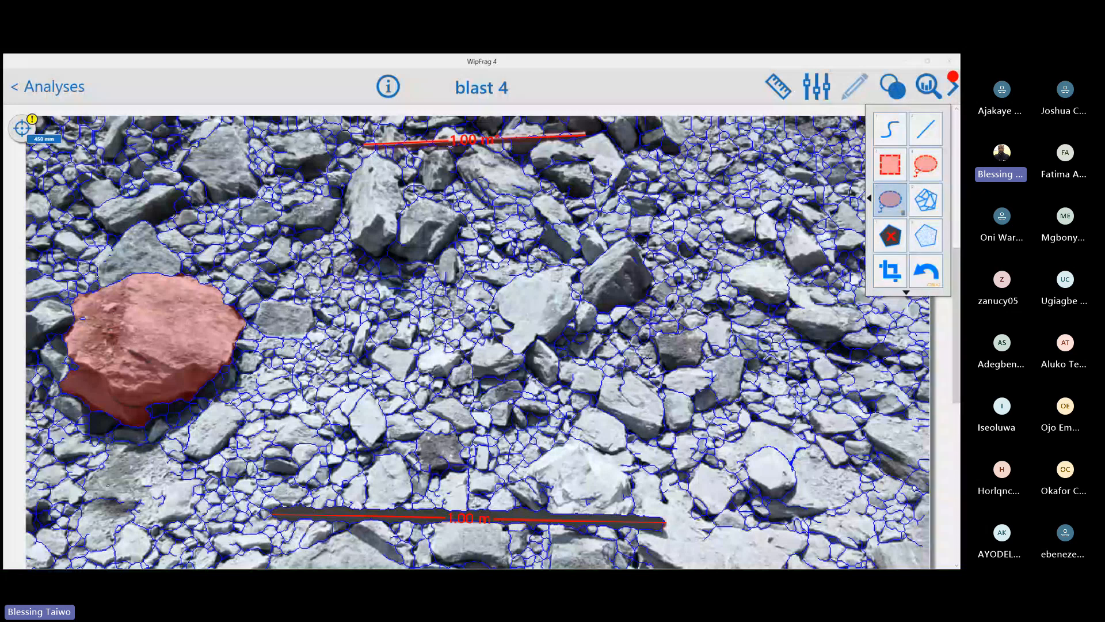
mouse_move(134, 459)
left_mouse_down()
mouse_move(131, 501)
mouse_move(165, 486)
mouse_move(166, 461)
mouse_move(136, 459)
mouse_move(167, 450)
mouse_move(153, 445)
left_mouse_up()
left_click(935, 197)
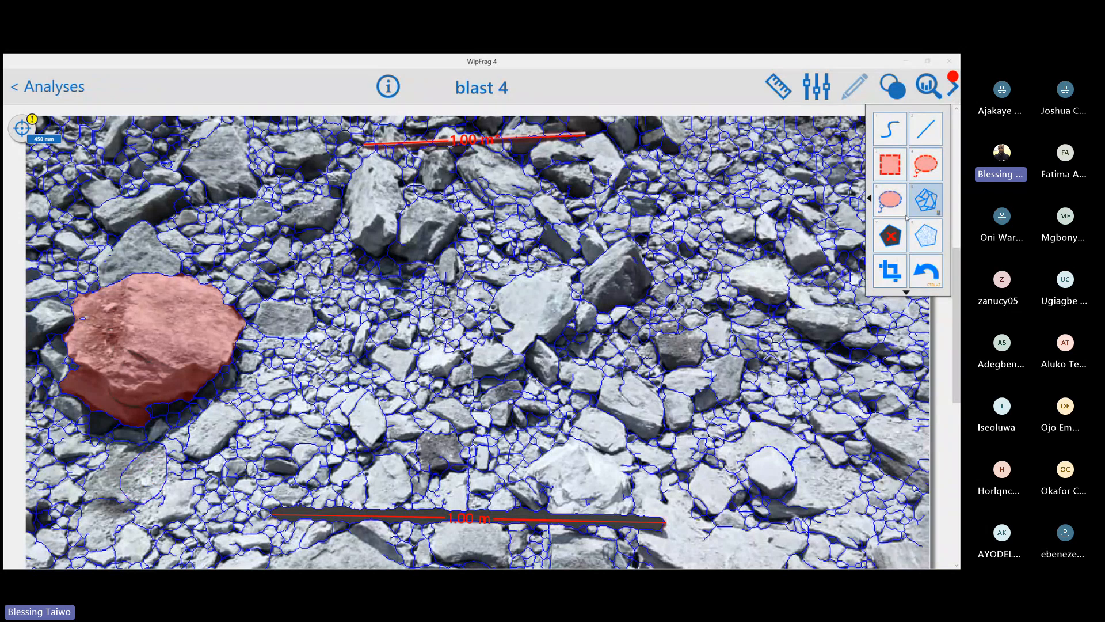
left_click(146, 471)
mouse_move(154, 478)
left_mouse_down()
mouse_move(150, 468)
mouse_move(141, 478)
left_mouse_up()
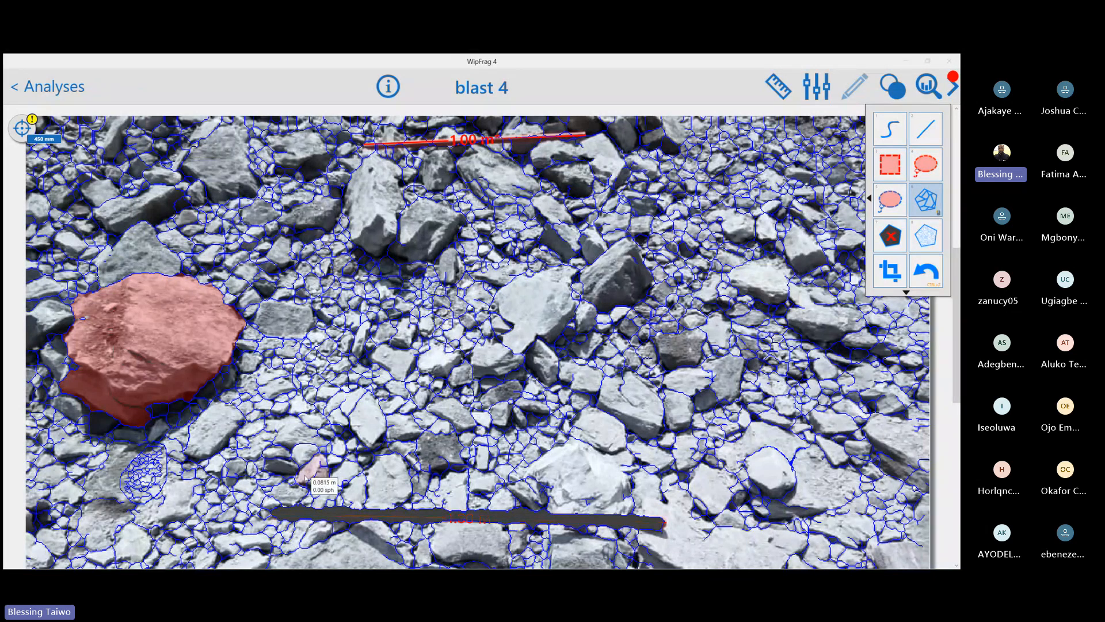
Examine the finely netted patch in the size-coloured map, and go back to the outlines
key("c")
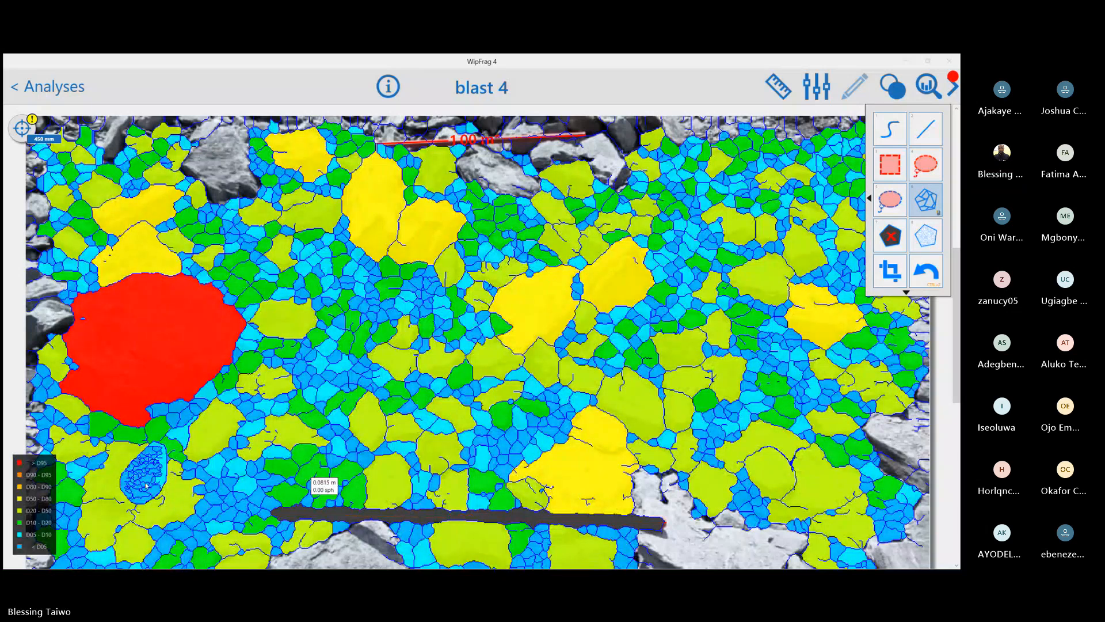
key("c")
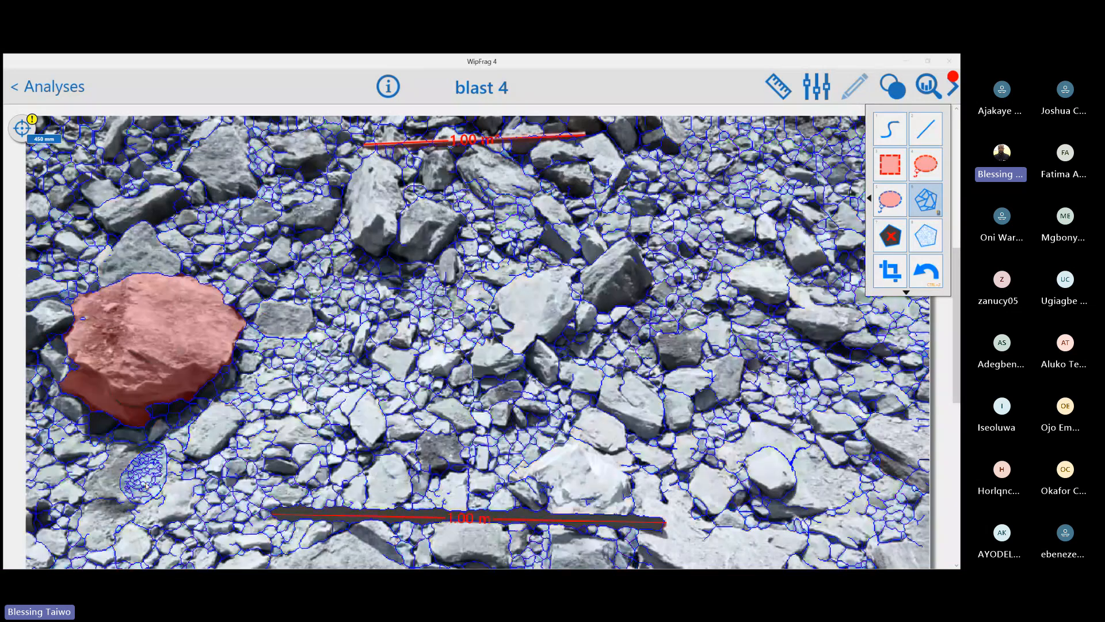
scroll(146, 486, "down", 1)
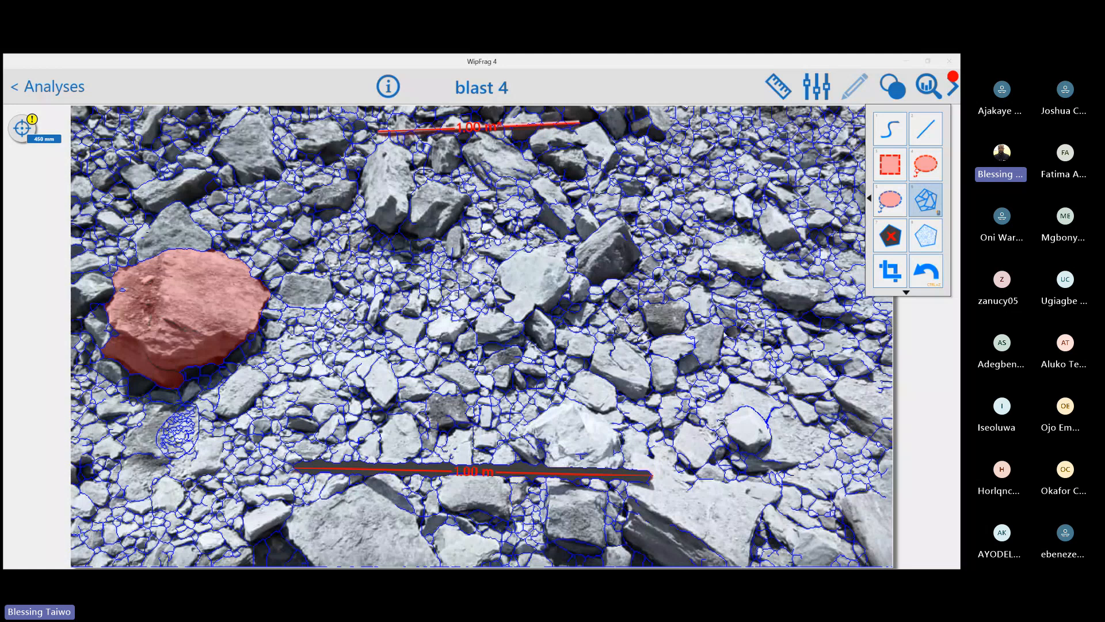
Outline a small area on the rock beside the finely netted patch, and mark the block around it in white
left_click(893, 214)
mouse_move(148, 460)
left_mouse_down()
mouse_move(134, 477)
mouse_move(151, 464)
left_mouse_up()
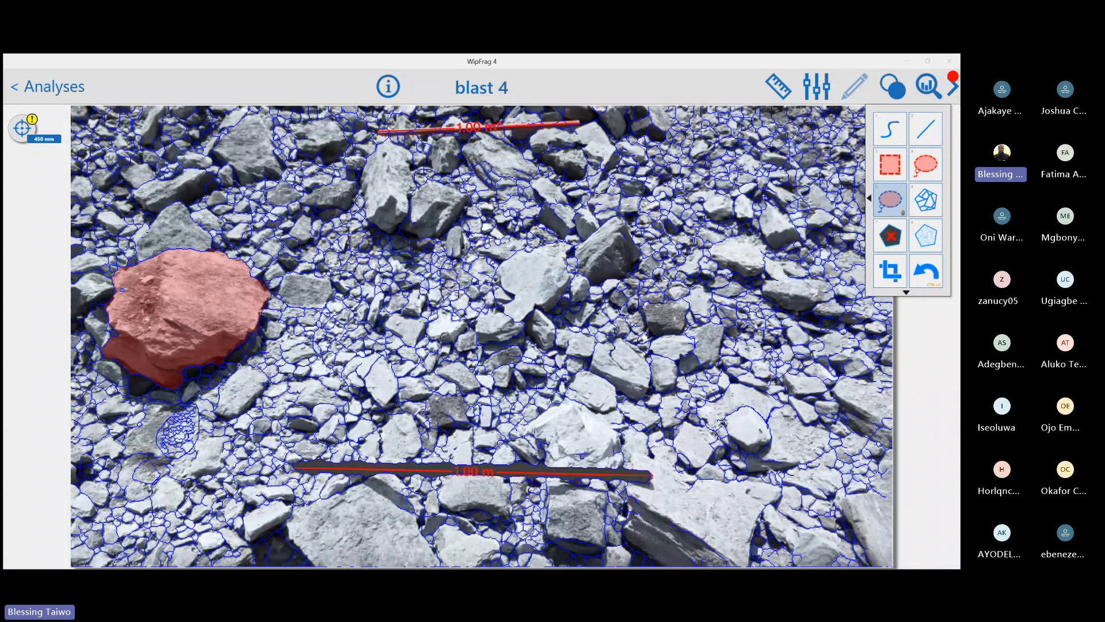
left_click(926, 239)
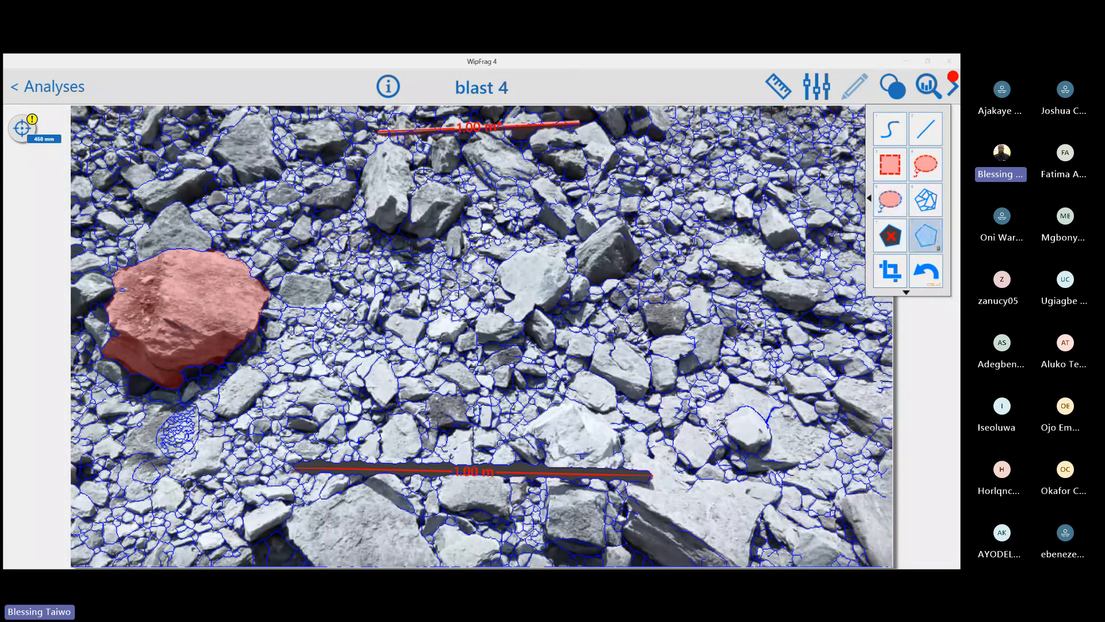
left_click(141, 467)
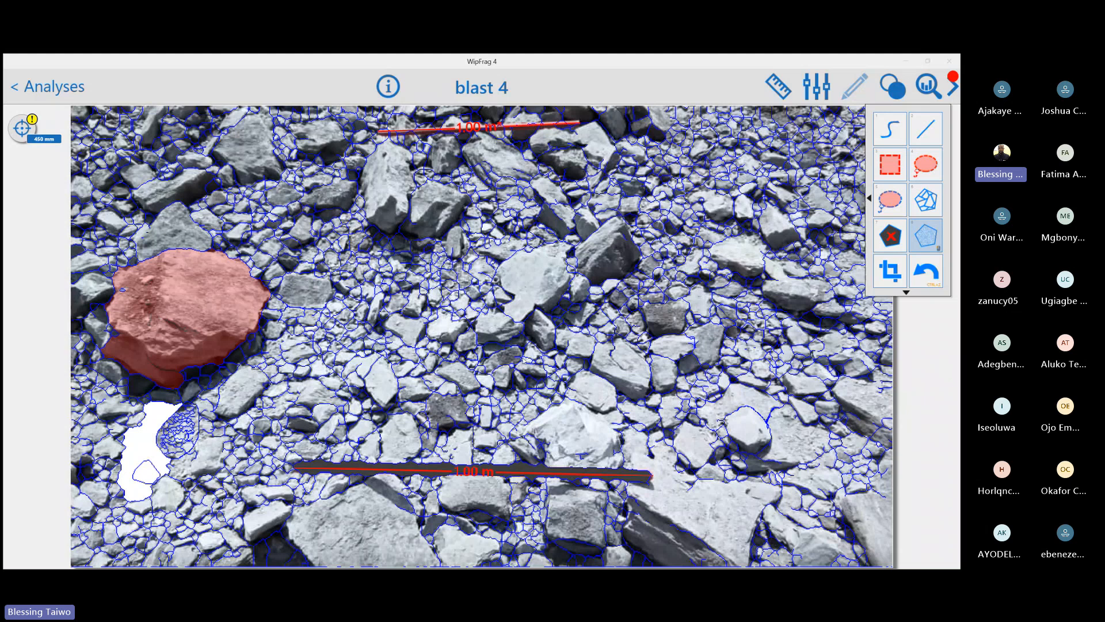
Outline a round area on the pale central rock, mark it with Ignore Block, and undo these edits
left_click(895, 239)
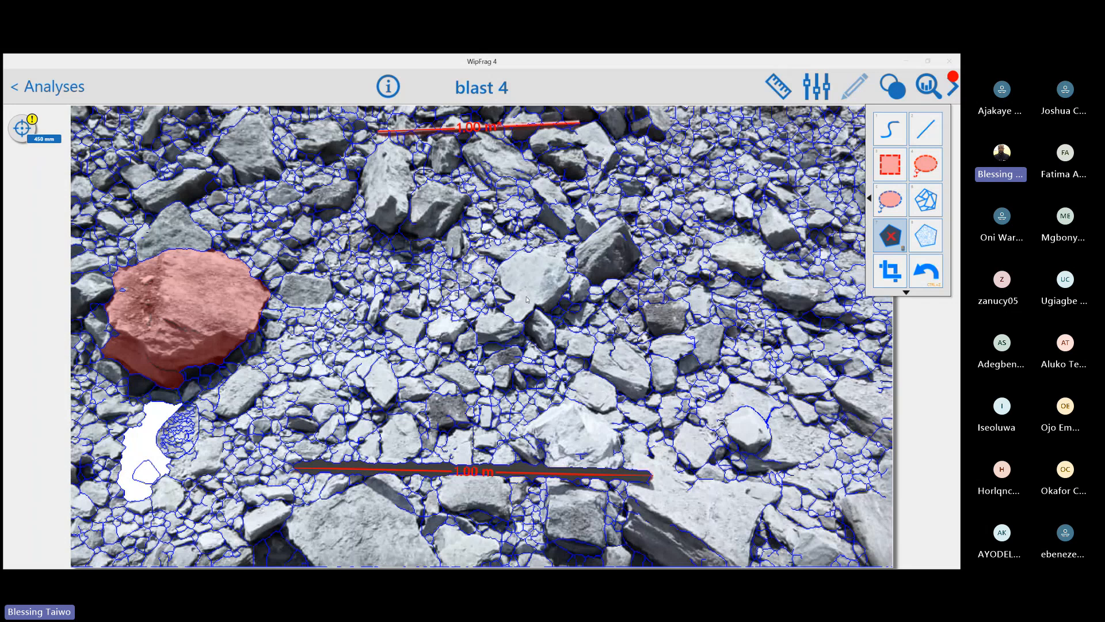
left_click(894, 132)
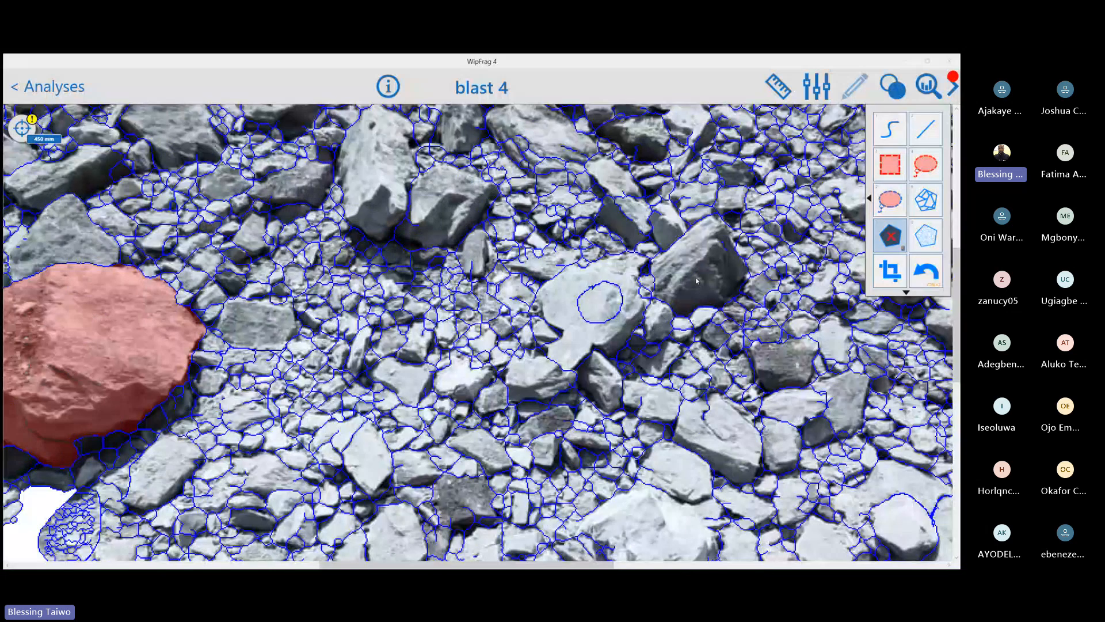
left_click(605, 315)
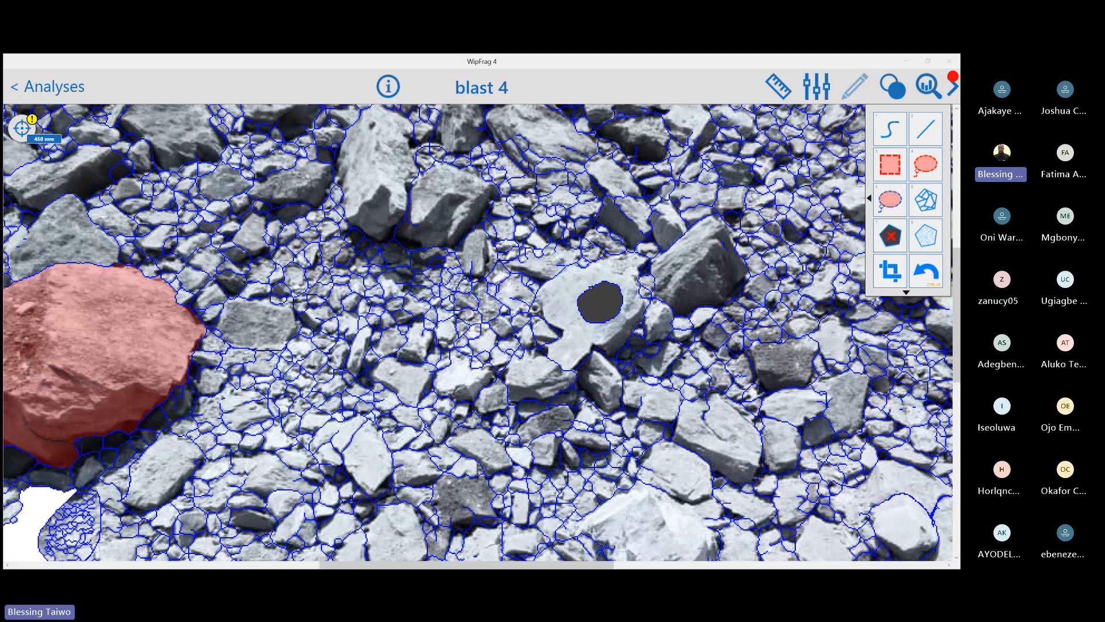
left_click(919, 276)
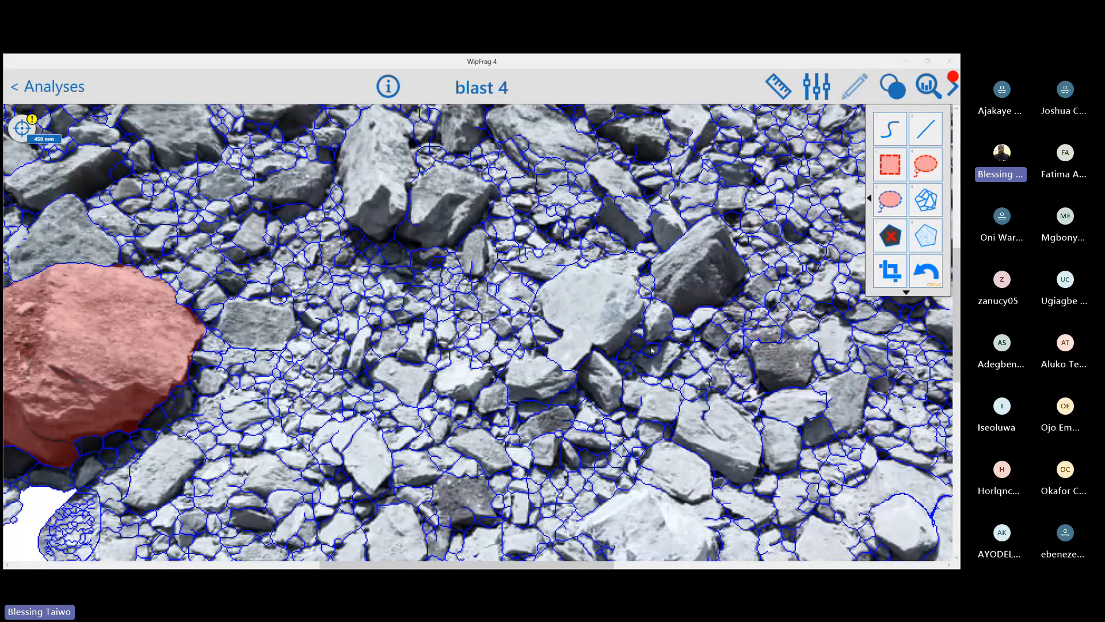
Turn on the Area of Interest, add boundary points on the image's right edge, and pull the upper-right corner and right edge inward
scroll(652, 349, "down", 3)
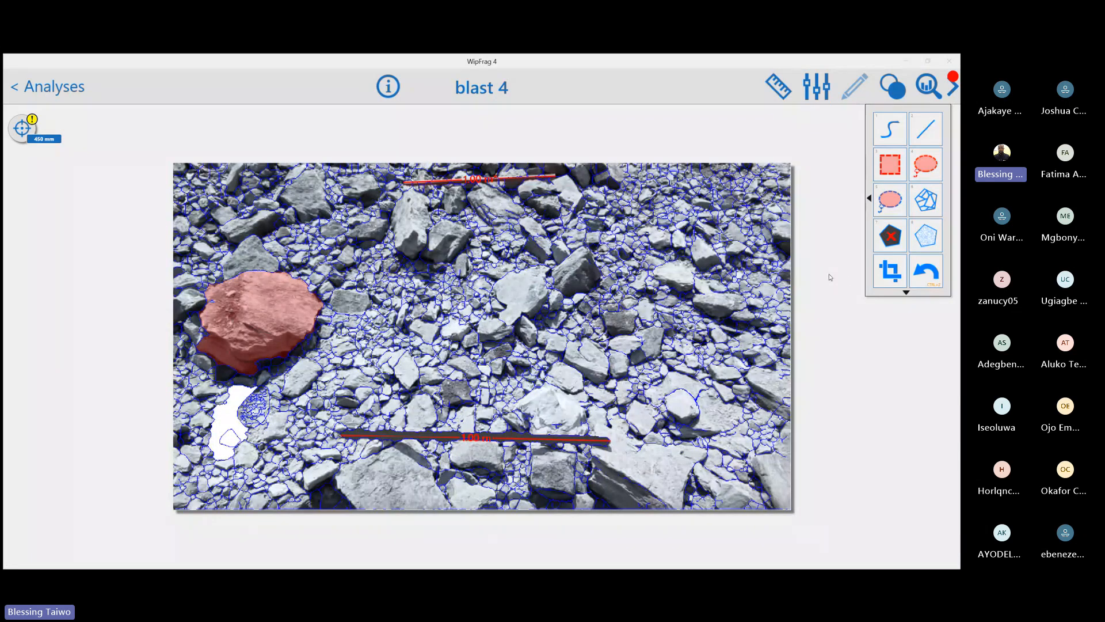
left_click(891, 270)
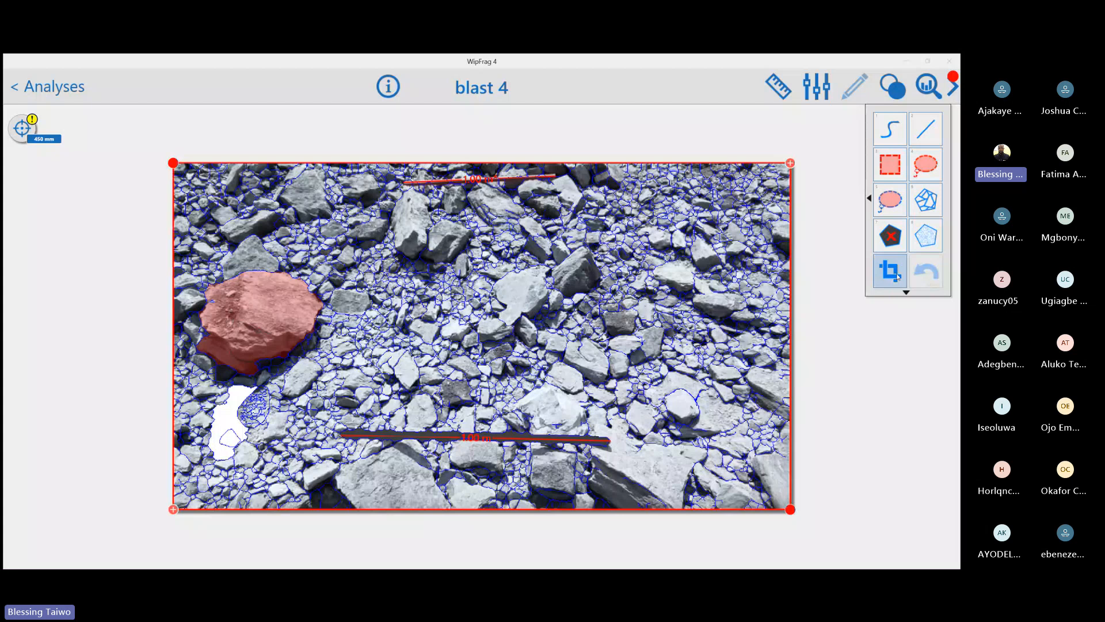
left_click(791, 164)
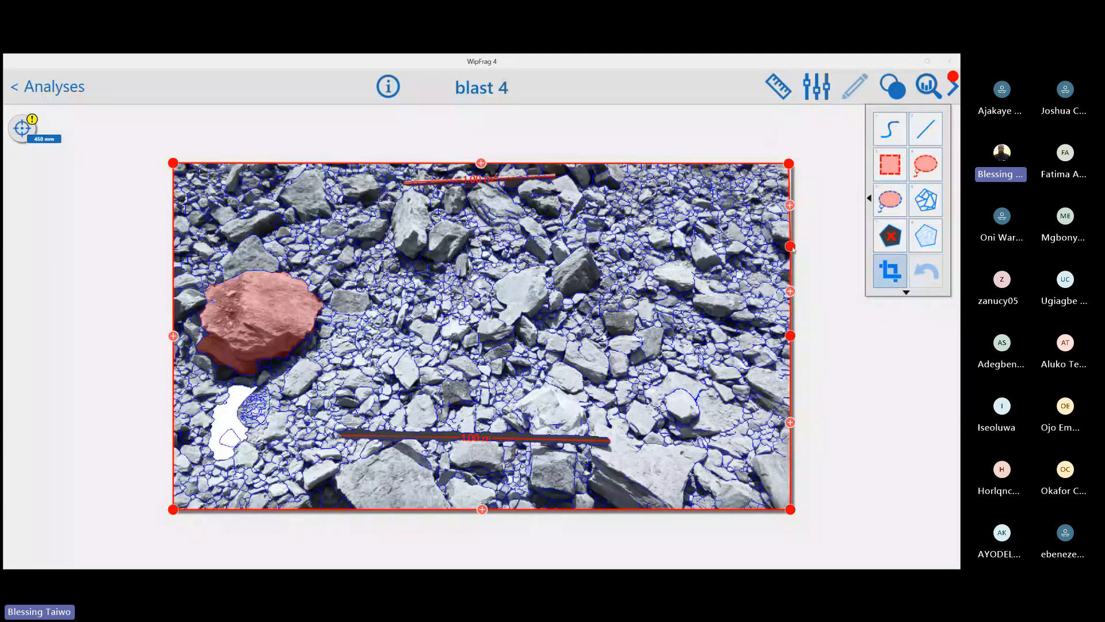
left_click_drag(790, 249, 739, 263)
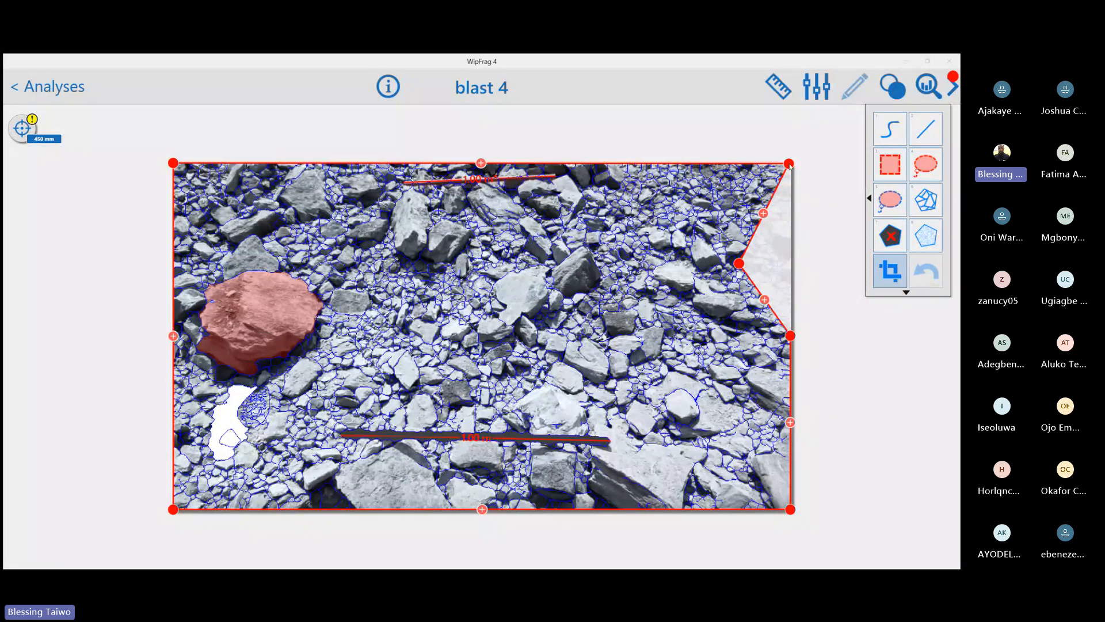
left_click_drag(789, 165, 671, 220)
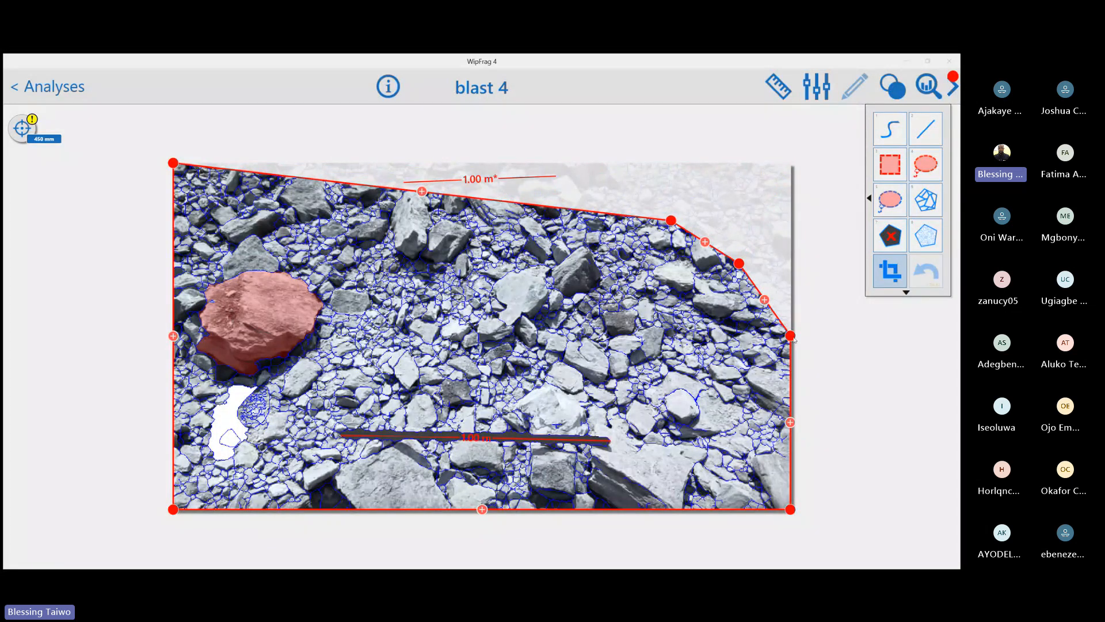
left_click_drag(791, 336, 752, 349)
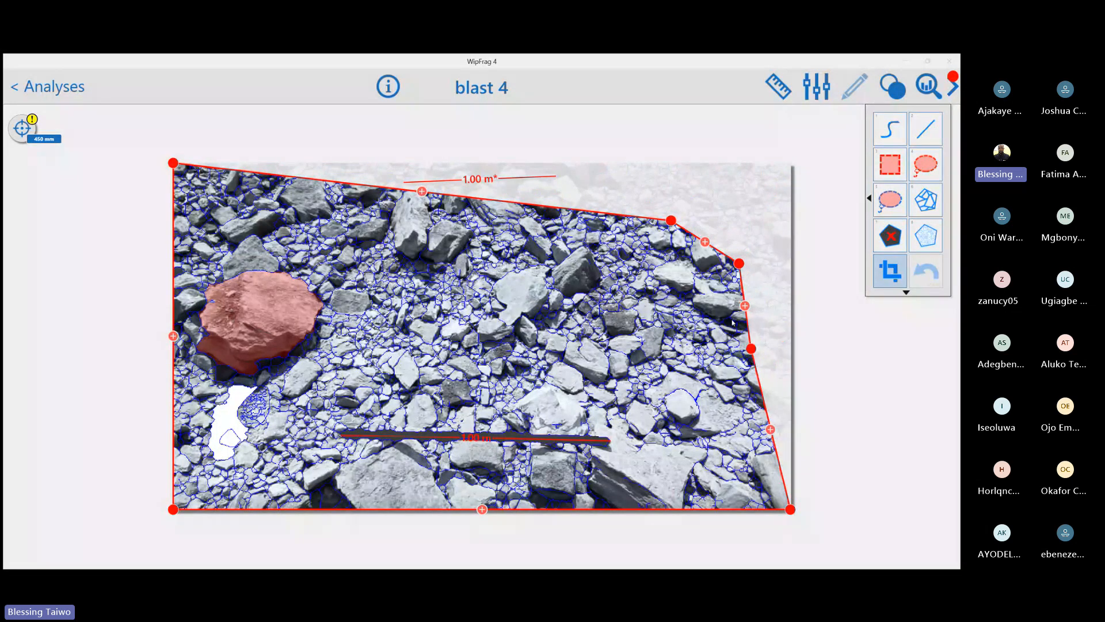
Move the area's upper-left point inward and back to the image corner, and shift the upper-right points out towards the image edge
left_click_drag(173, 163, 201, 206)
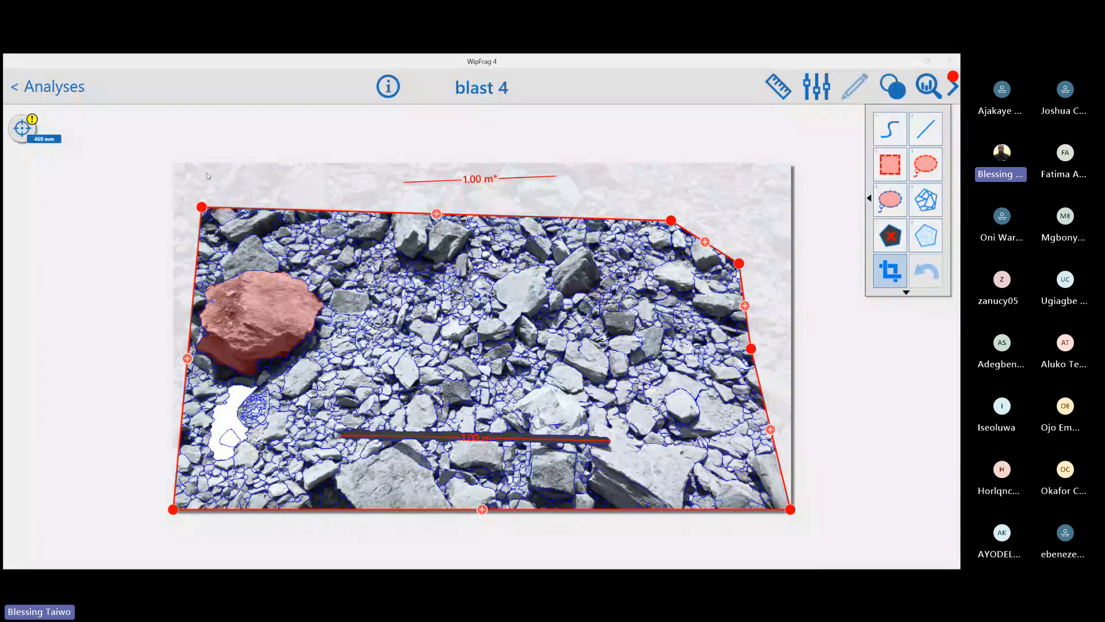
left_click_drag(201, 206, 205, 238)
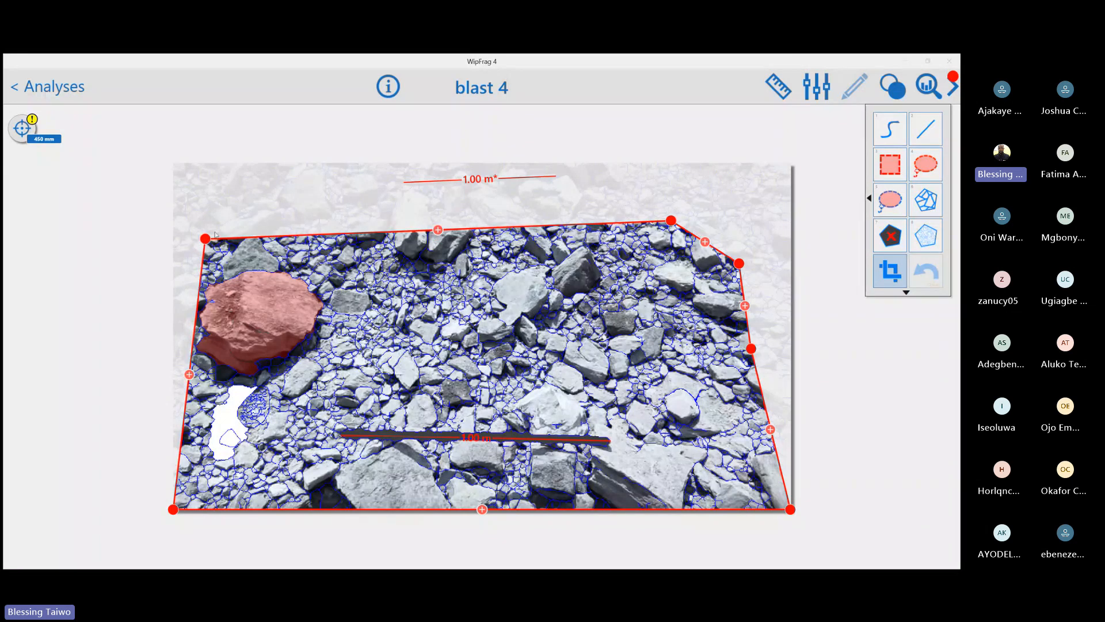
left_click_drag(206, 238, 173, 164)
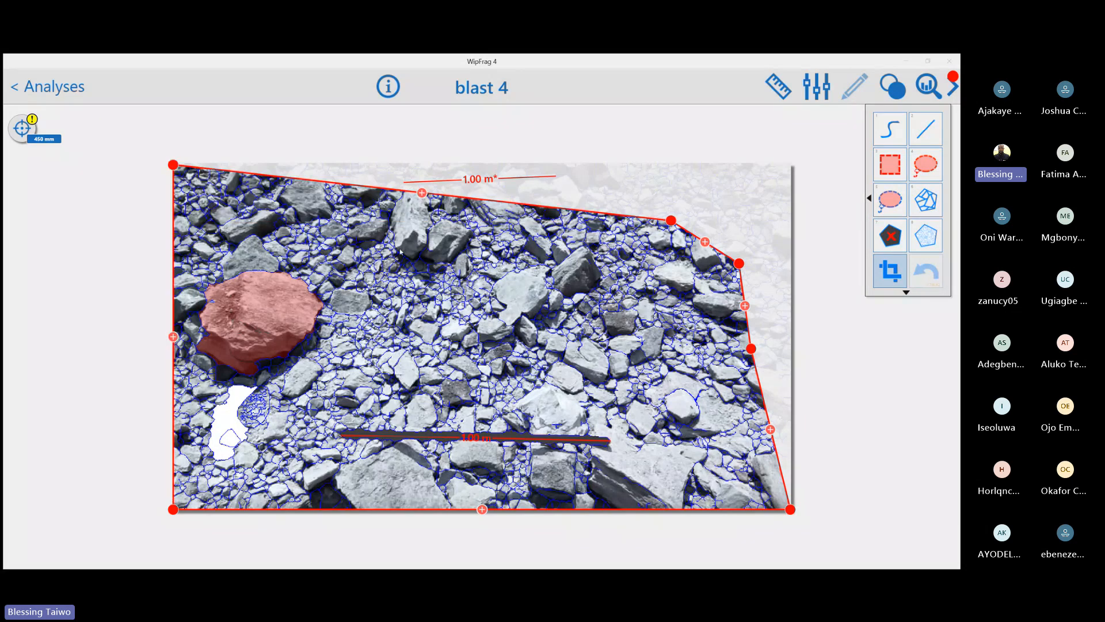
left_click_drag(671, 220, 703, 164)
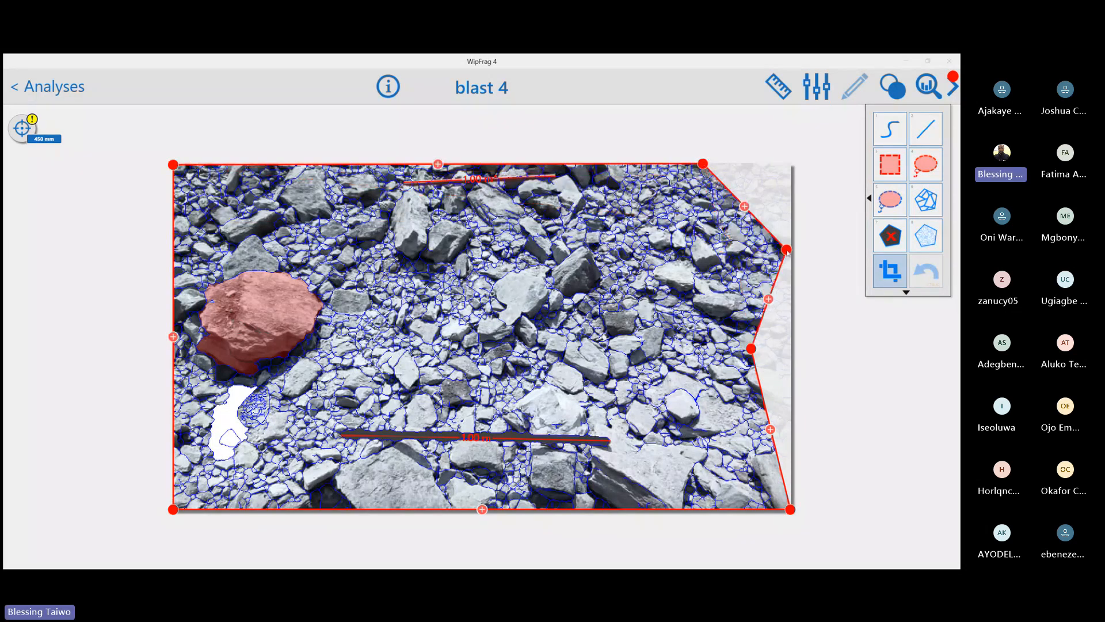
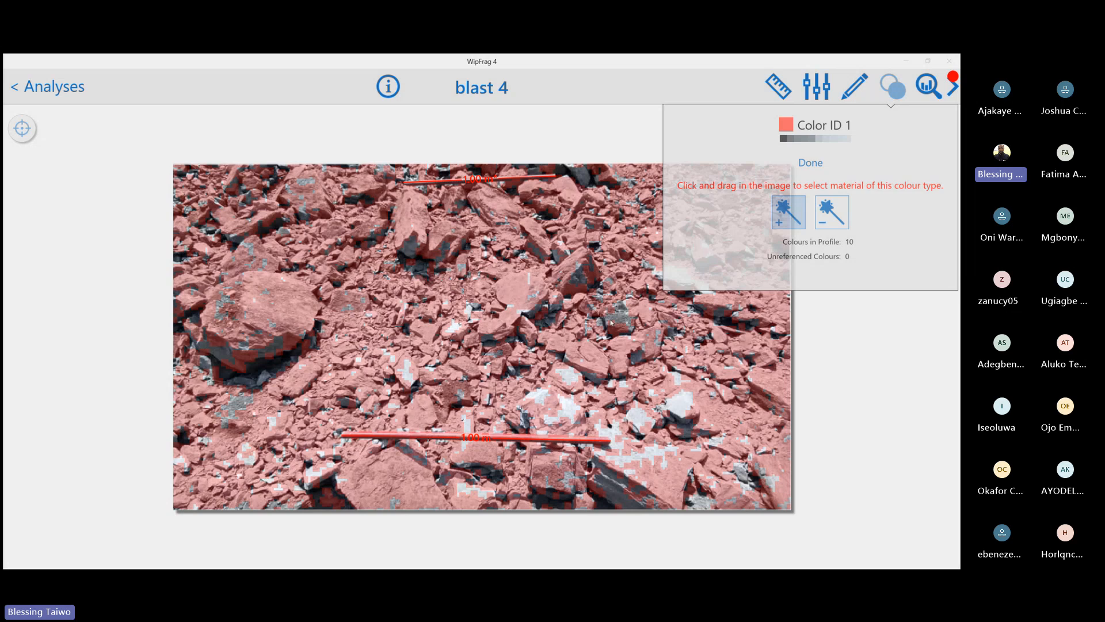
Add the remaining pale rock shades and the large boulder's shades to Color ID 1, and finish its colour profile
mouse_move(614, 443)
left_mouse_down()
mouse_move(611, 435)
mouse_move(639, 455)
left_mouse_up()
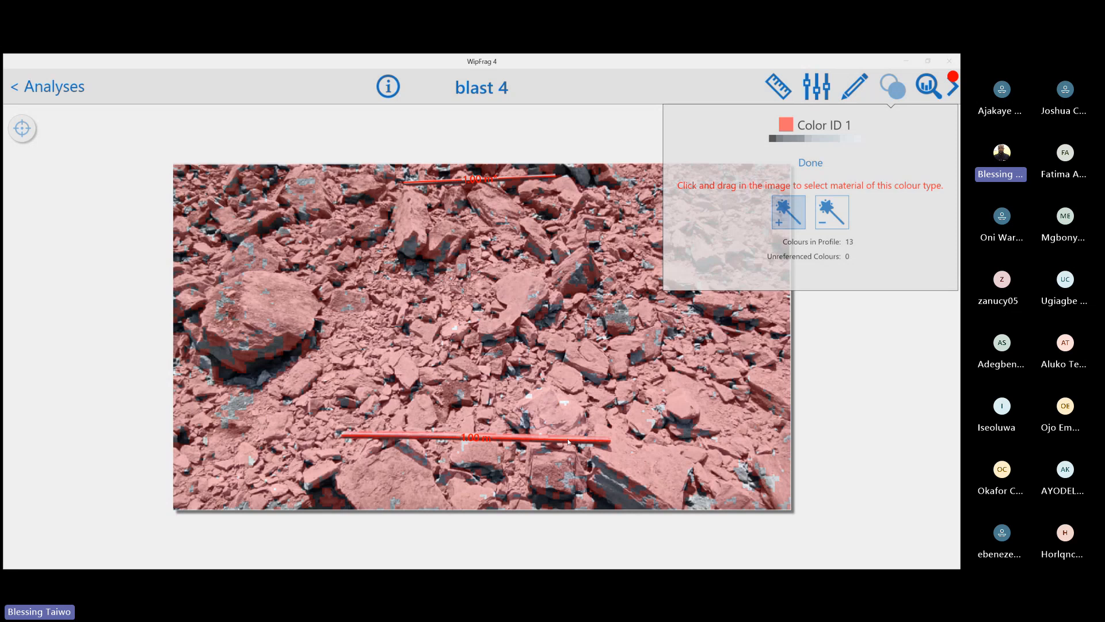
left_click(262, 255)
left_click_drag(249, 252, 235, 358)
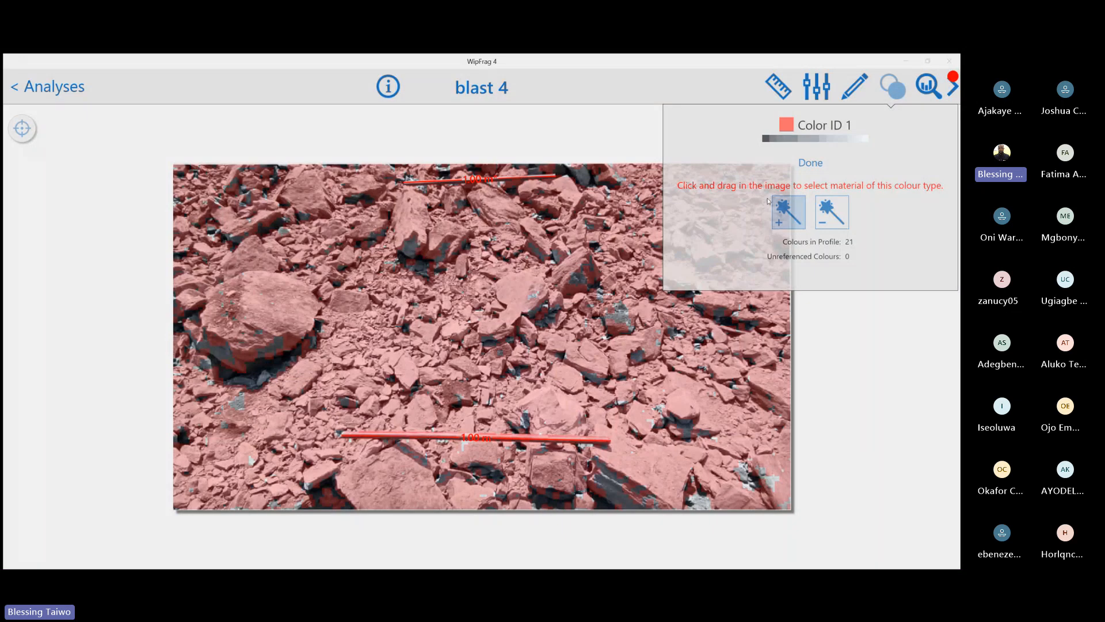
left_click(805, 164)
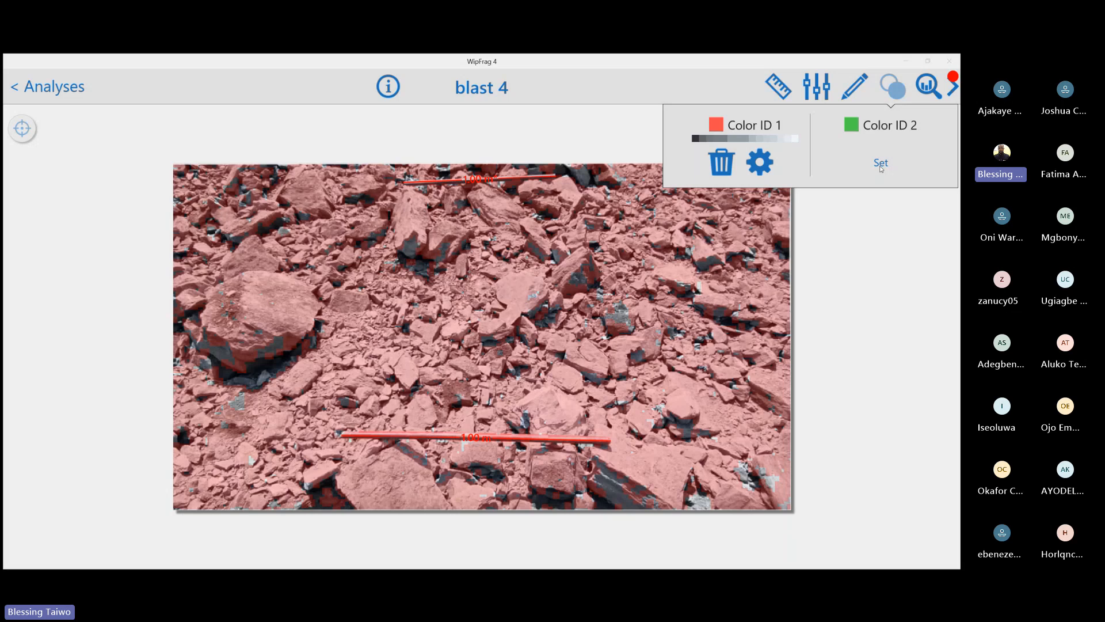
Set Color ID 2 by sampling the dark shadows and darker material among the rocks, and close the colour identification settings
left_click(880, 164)
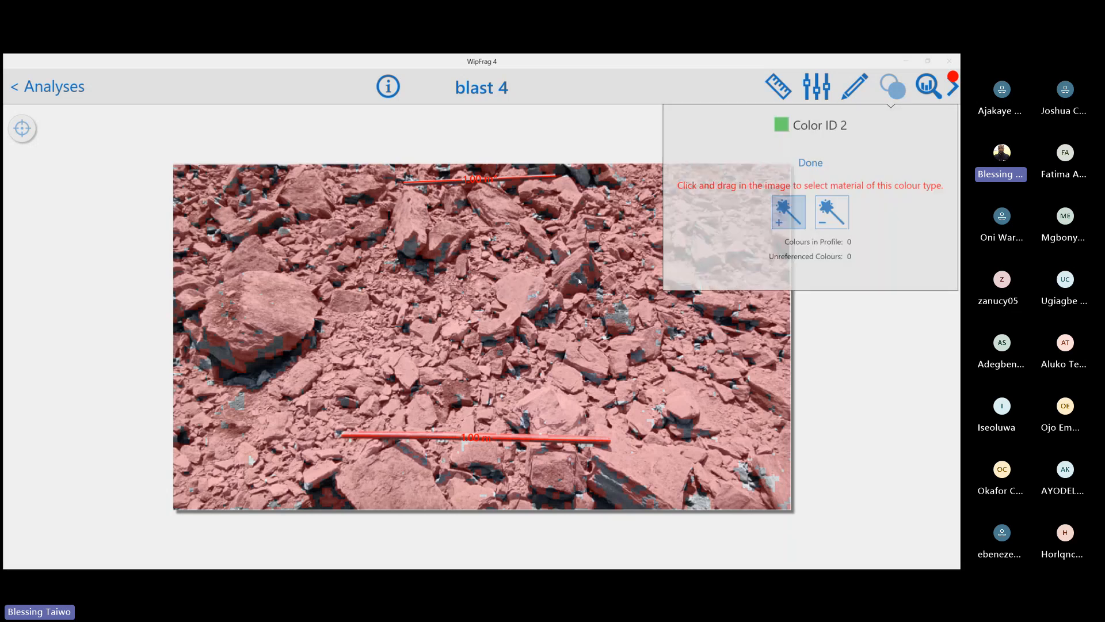
left_click_drag(579, 281, 626, 324)
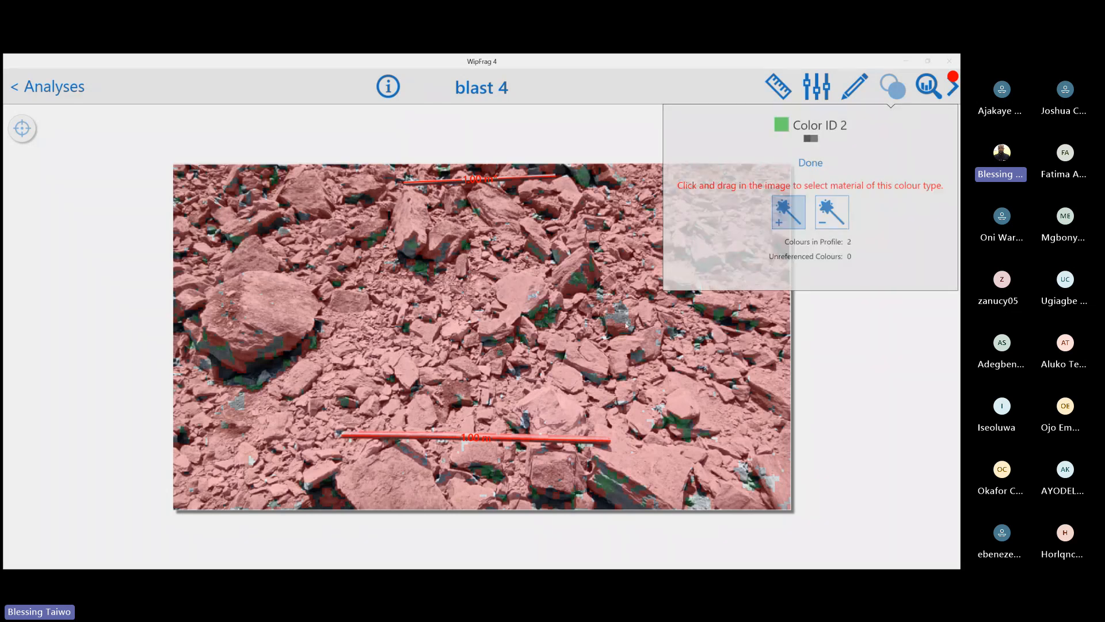
left_click(622, 320)
left_click(401, 258)
left_click_drag(264, 373, 279, 365)
scroll(279, 365, "down", 2)
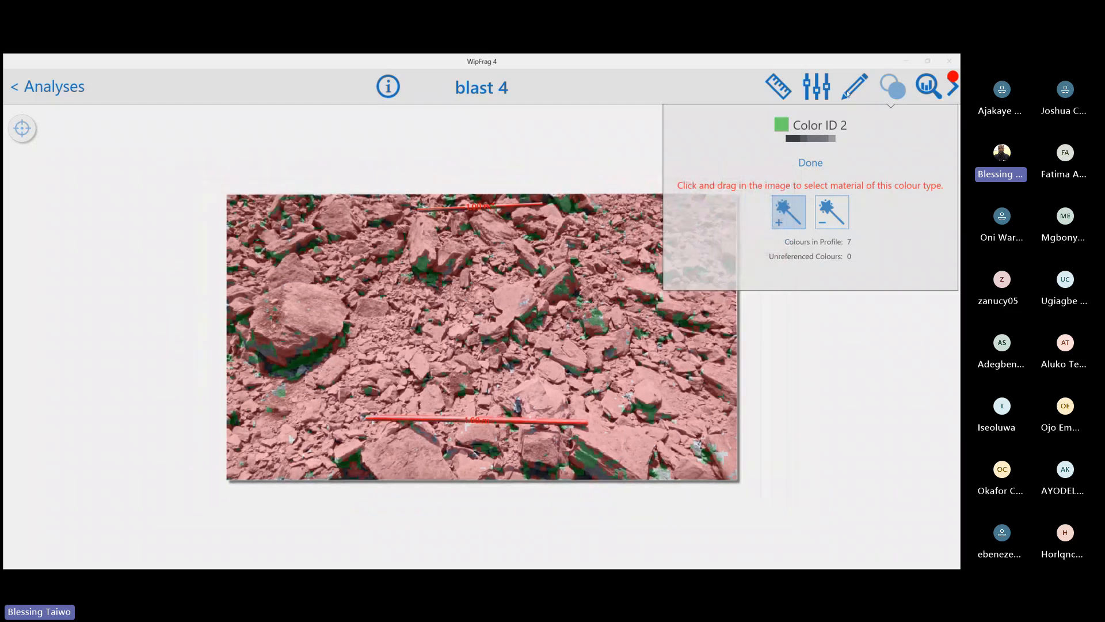
left_click(889, 91)
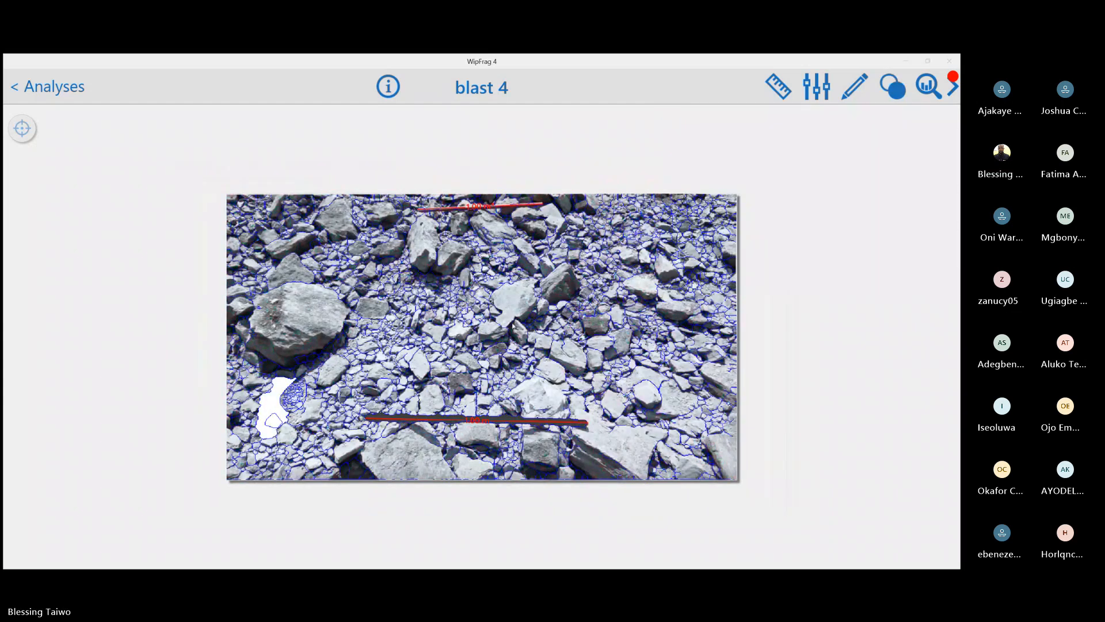
Generate the size distribution, rating the edge detection four stars, and title the chart "Pit 1 Blast A"
left_click(923, 90)
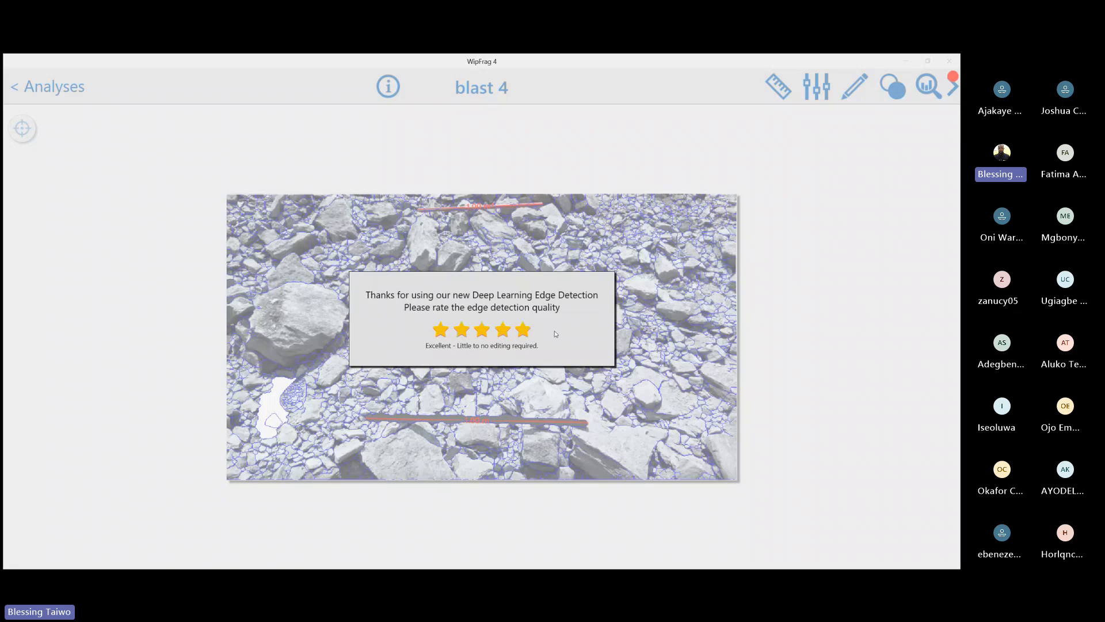
left_click(502, 330)
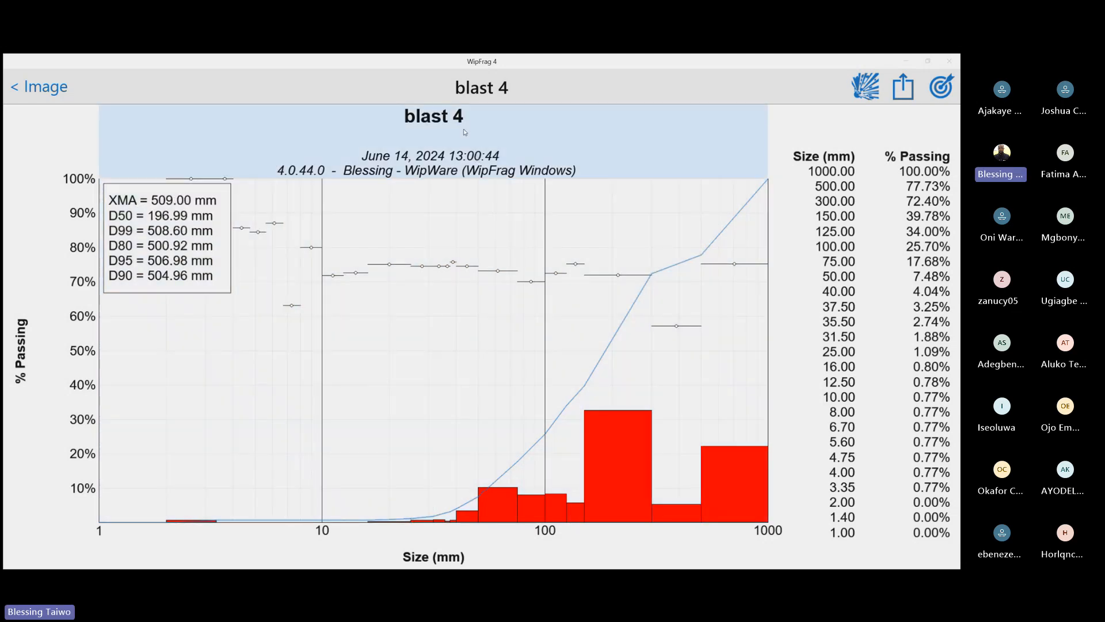
left_click(465, 132)
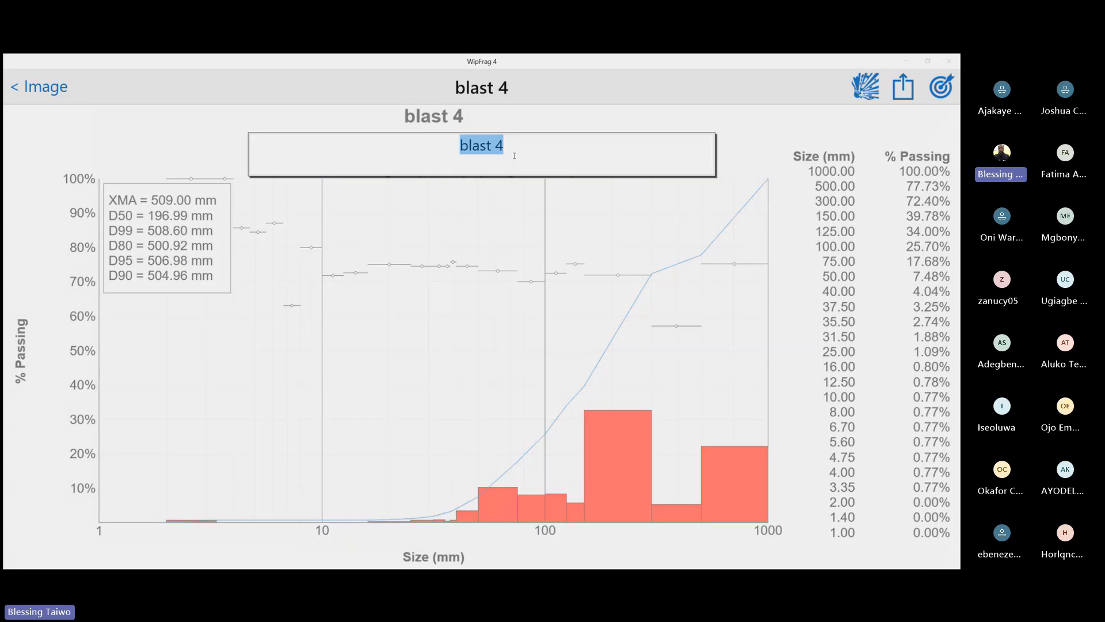
type("pIT b")
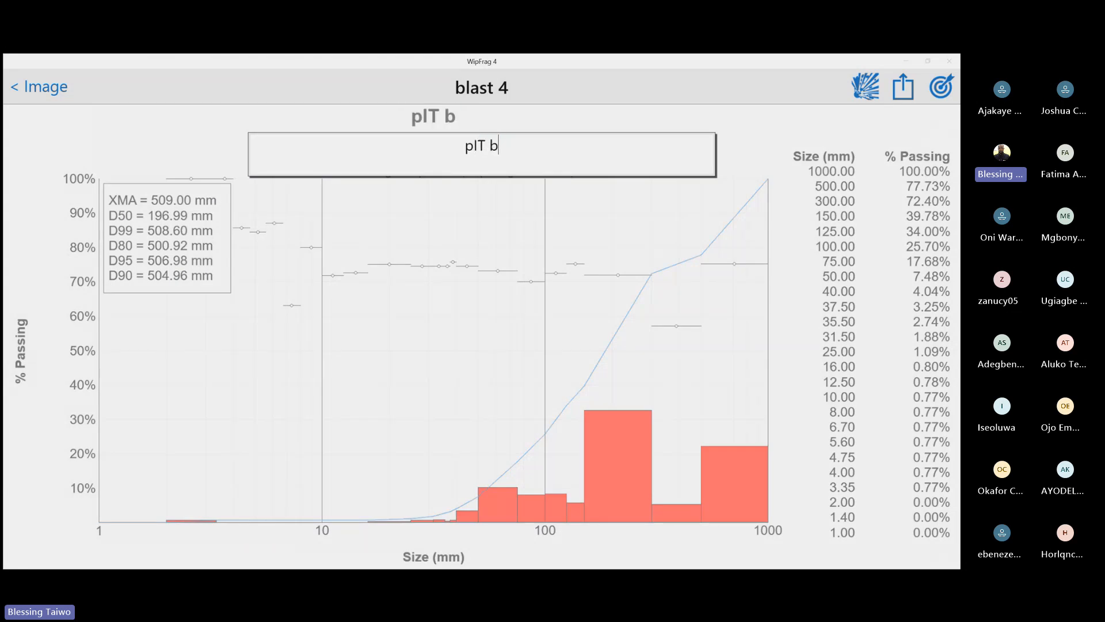
type("LAS a")
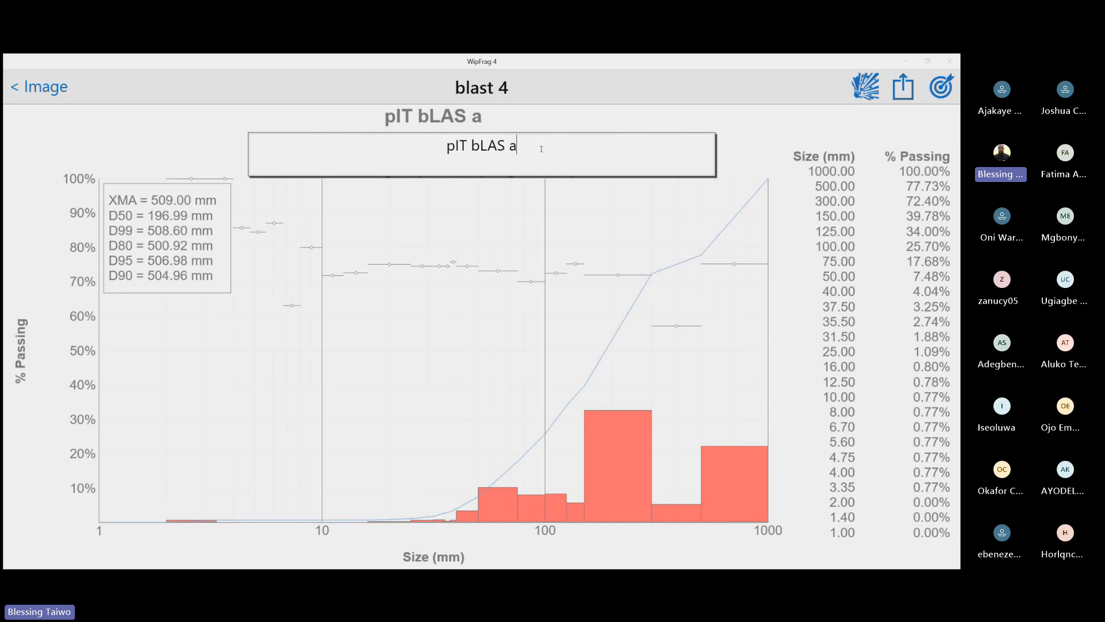
key("BackSpace")
key("BackSpace")
key("BackSpace")
key("BackSpace")
key("BackSpace")
key("BackSpace")
key("BackSpace")
key("BackSpace")
key("BackSpace")
key("BackSpace")
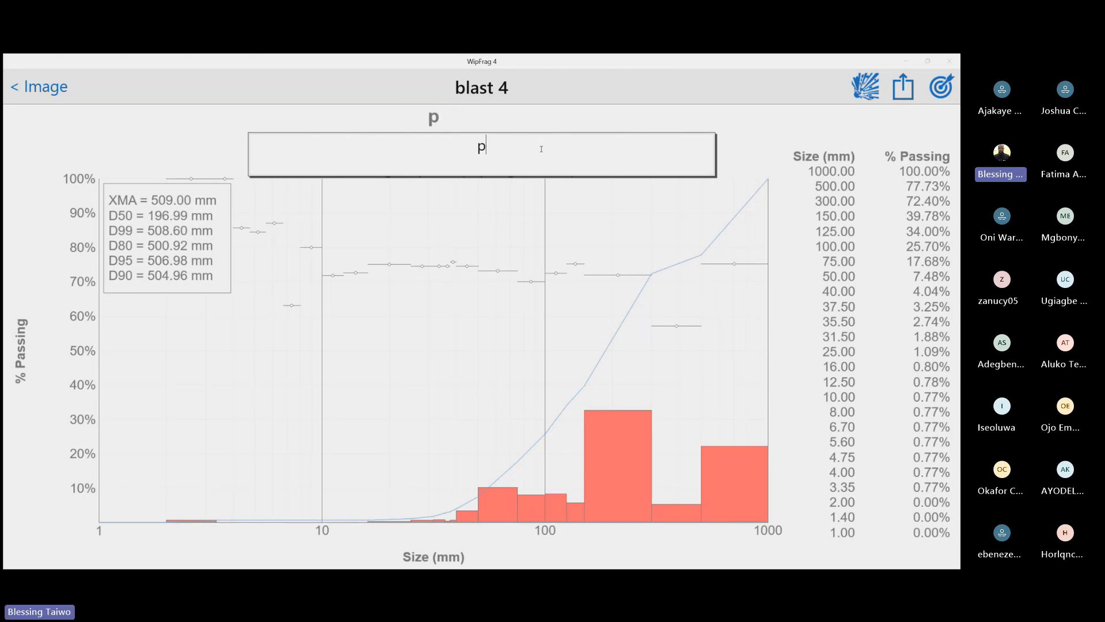
type("Pit 1 Blas")
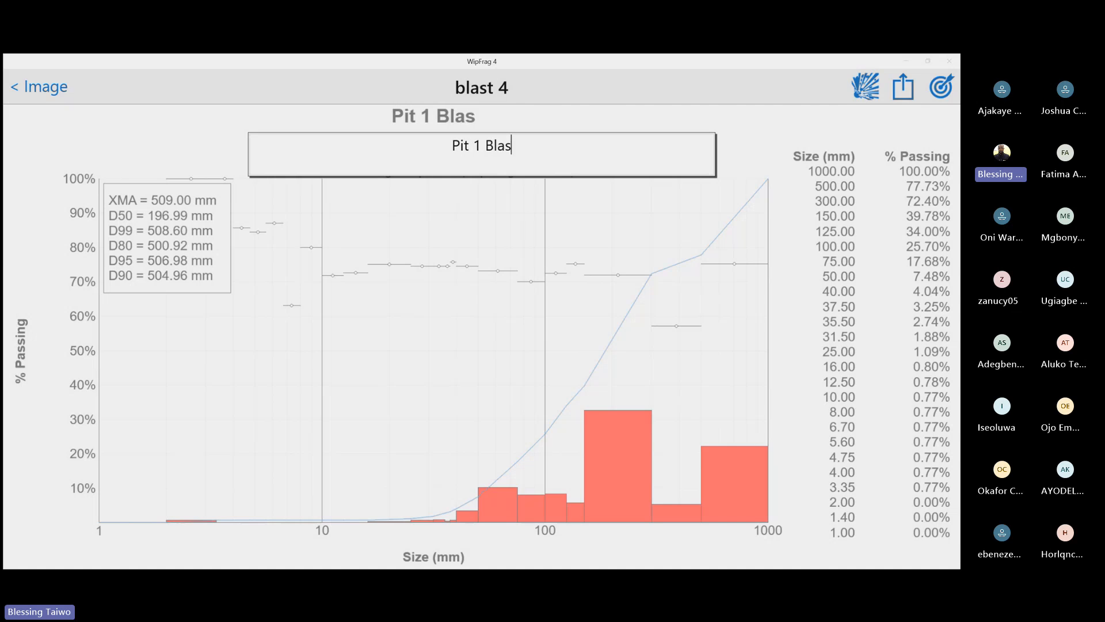
type("t A")
key("Return")
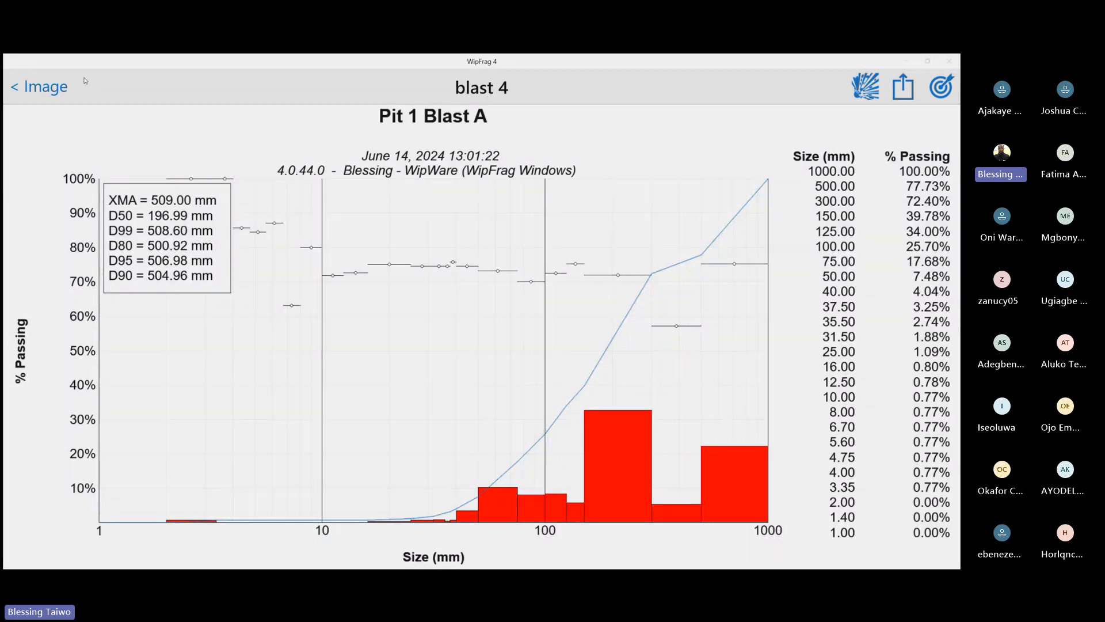
Return to the image, rename it "Blast A", and view its GPS, camera and histogram information
left_click(19, 88)
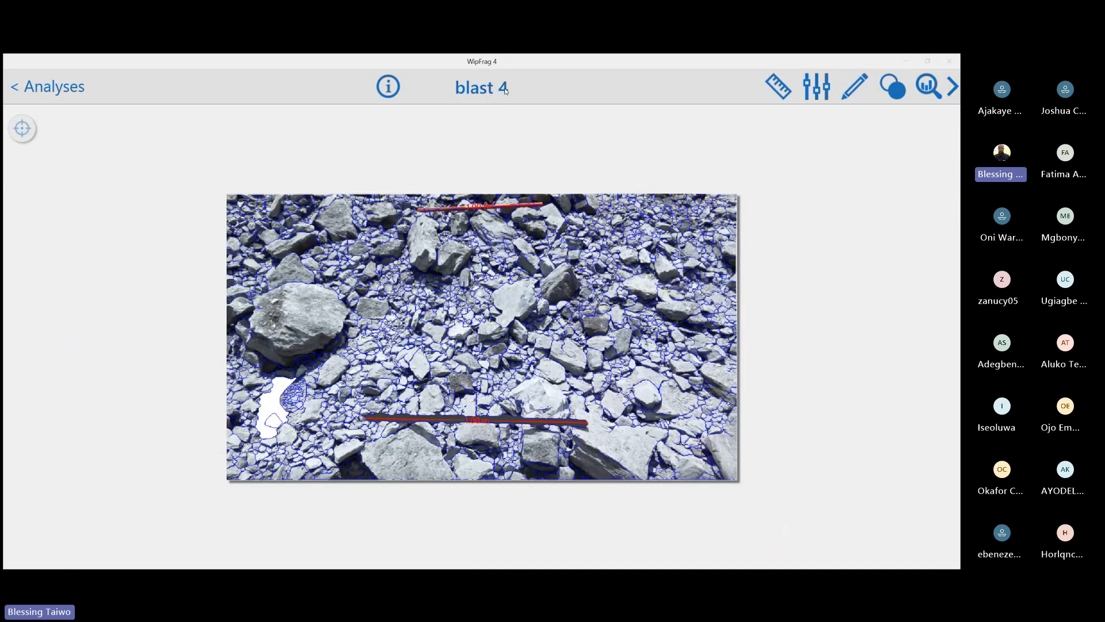
left_click(505, 90)
key("ctrl+a")
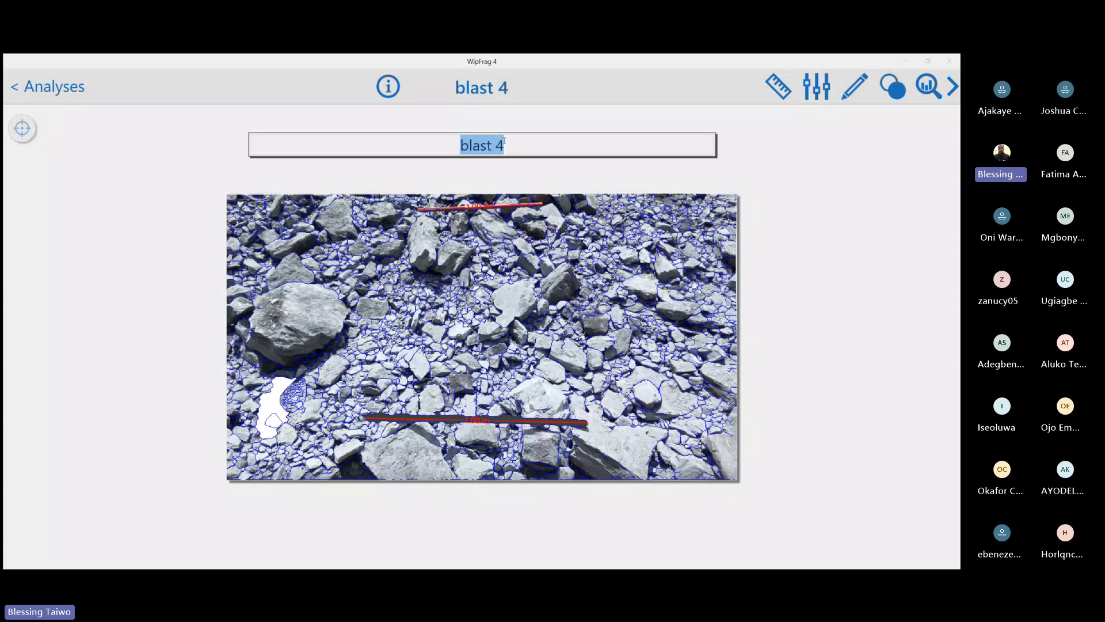
type("Blast A")
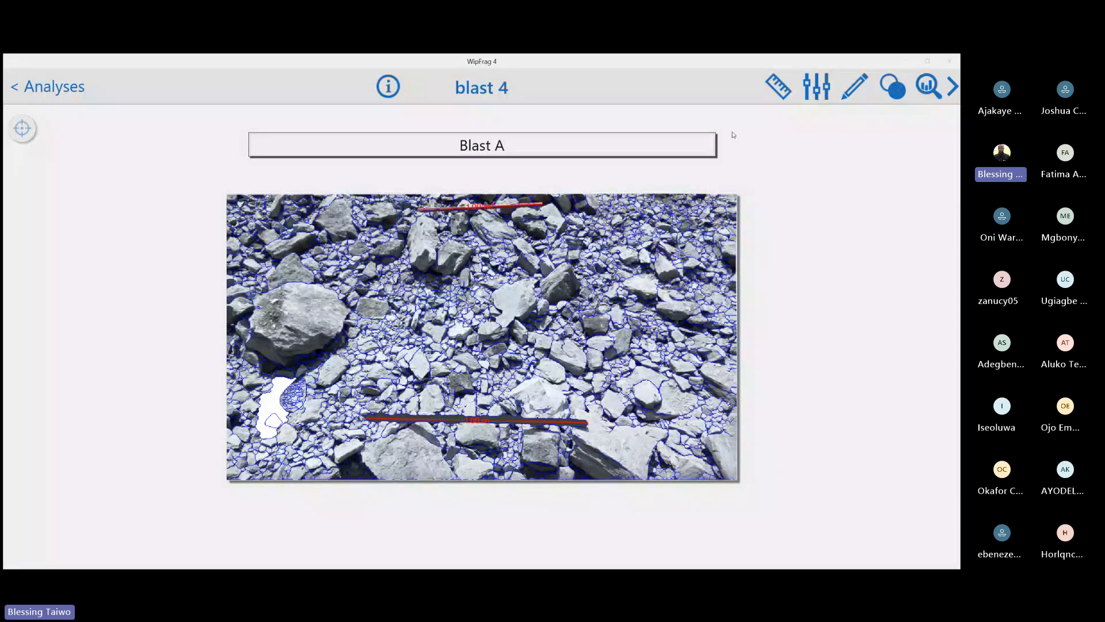
left_click(390, 113)
left_click(388, 87)
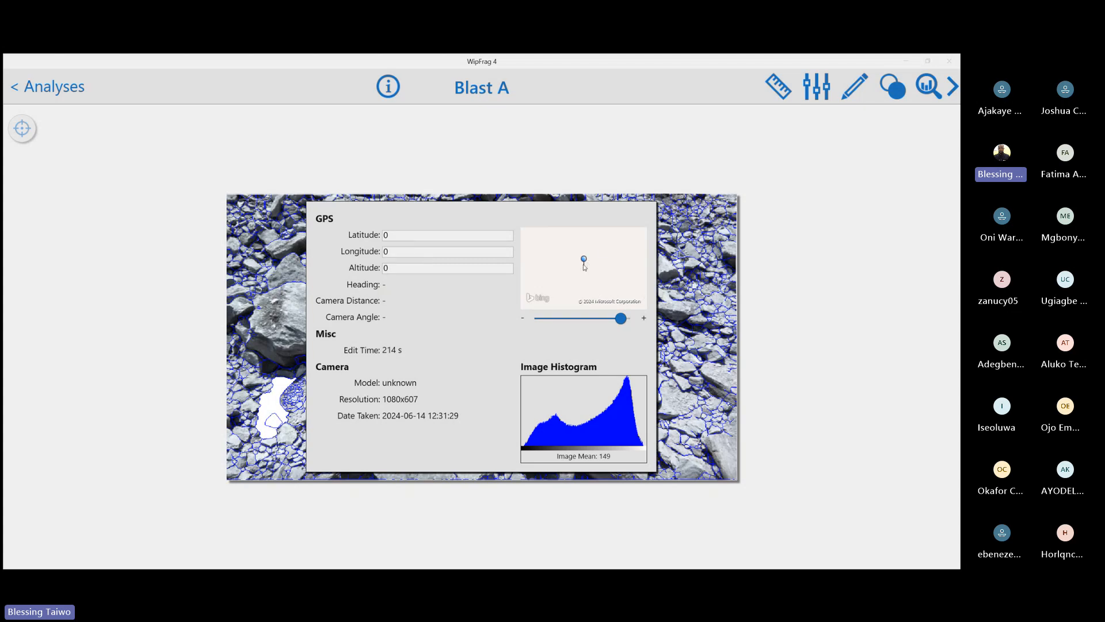
left_click(720, 144)
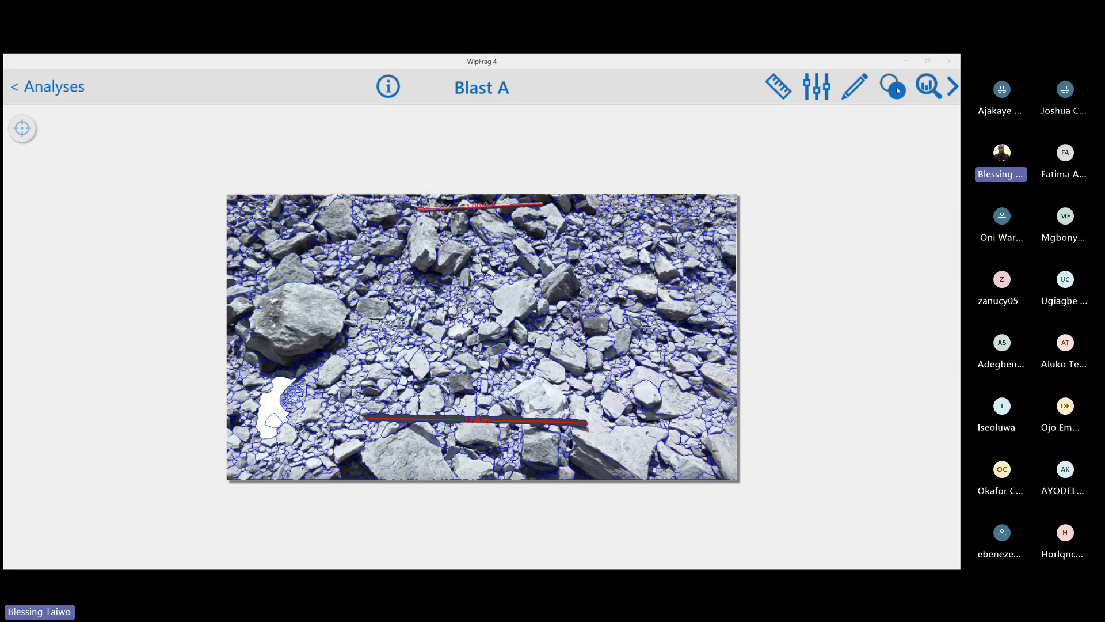
Swap D90 for n in the size chart's statistics box, and replace n with Color ID 2 (CID2)
left_click(924, 86)
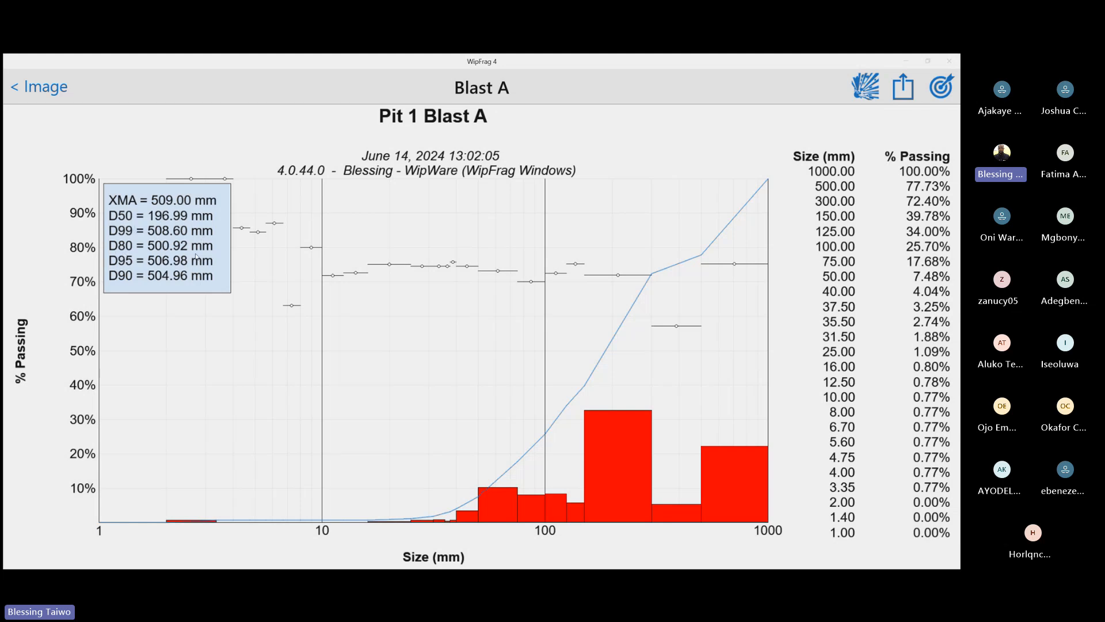
left_click(187, 228)
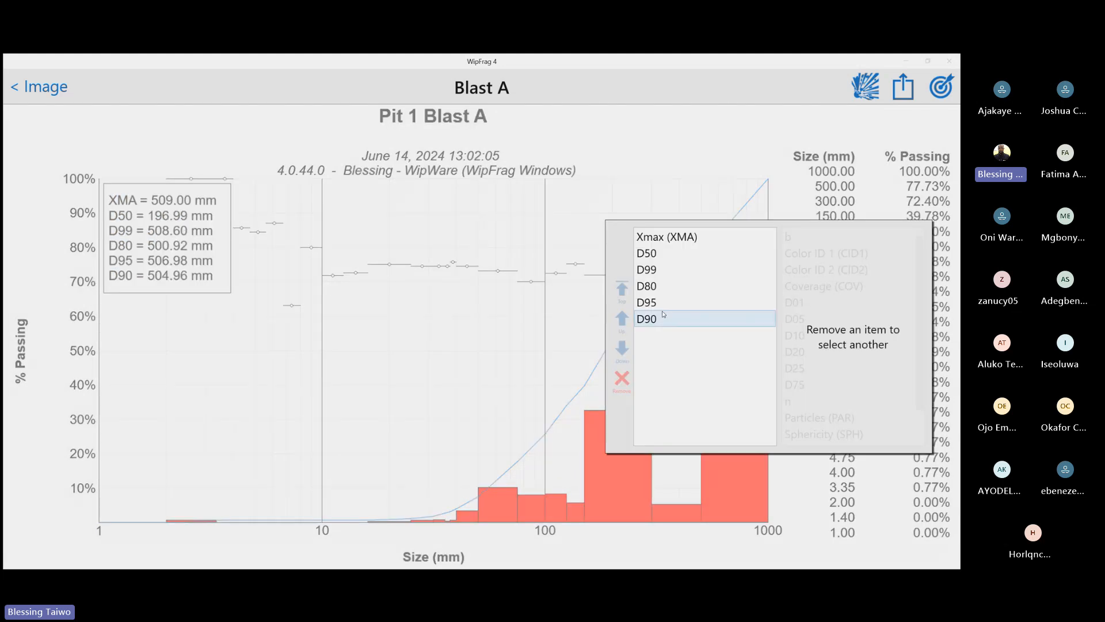
left_click(323, 279)
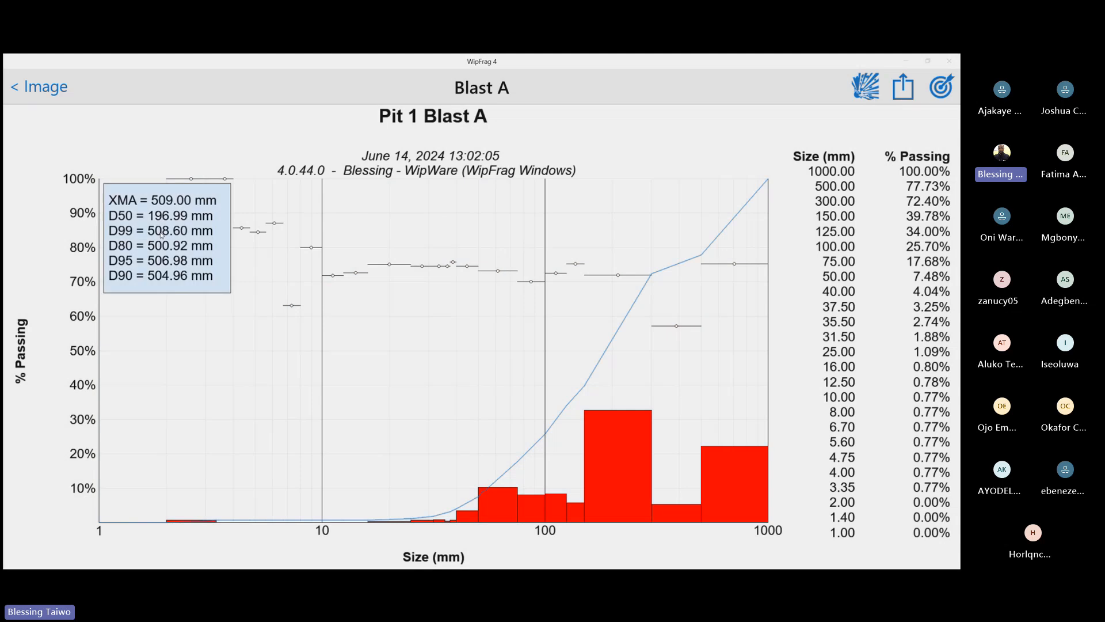
left_click(160, 235)
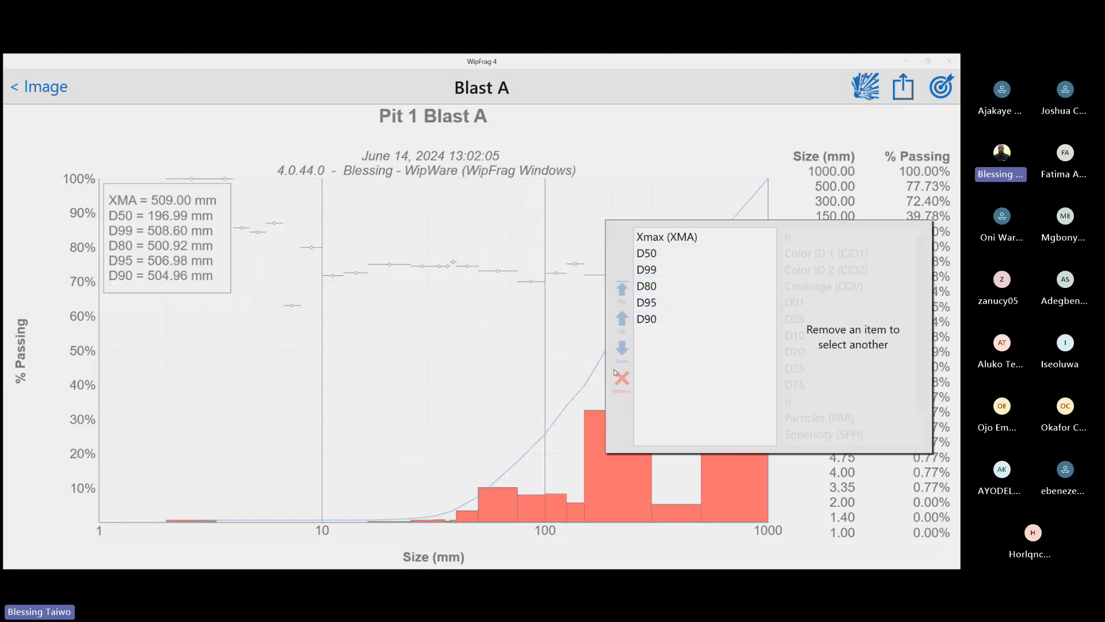
left_click(662, 319)
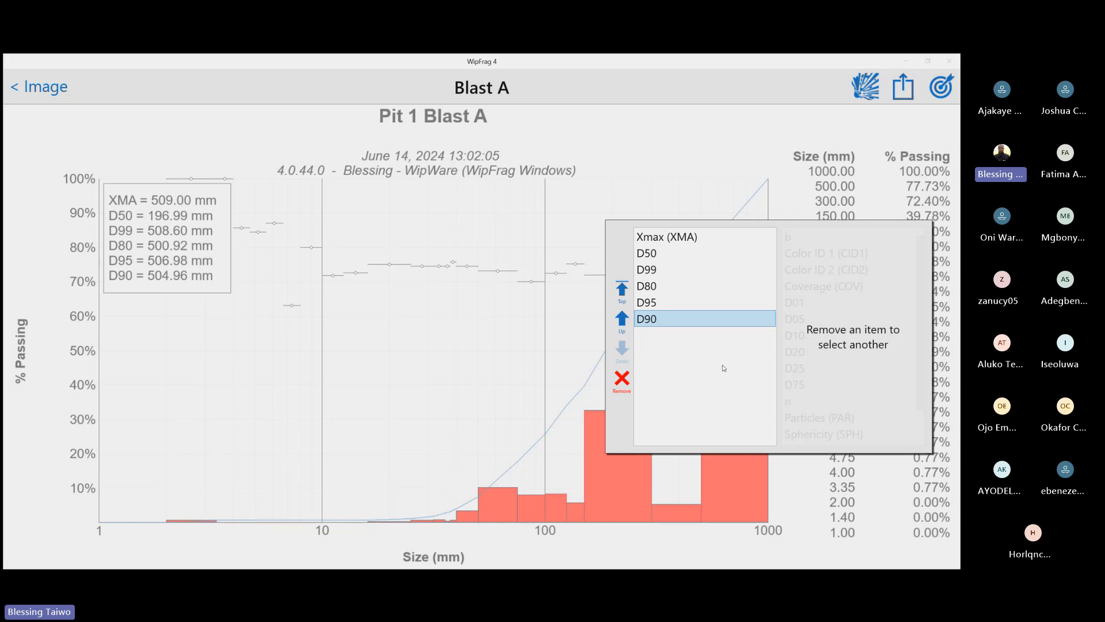
left_click(621, 385)
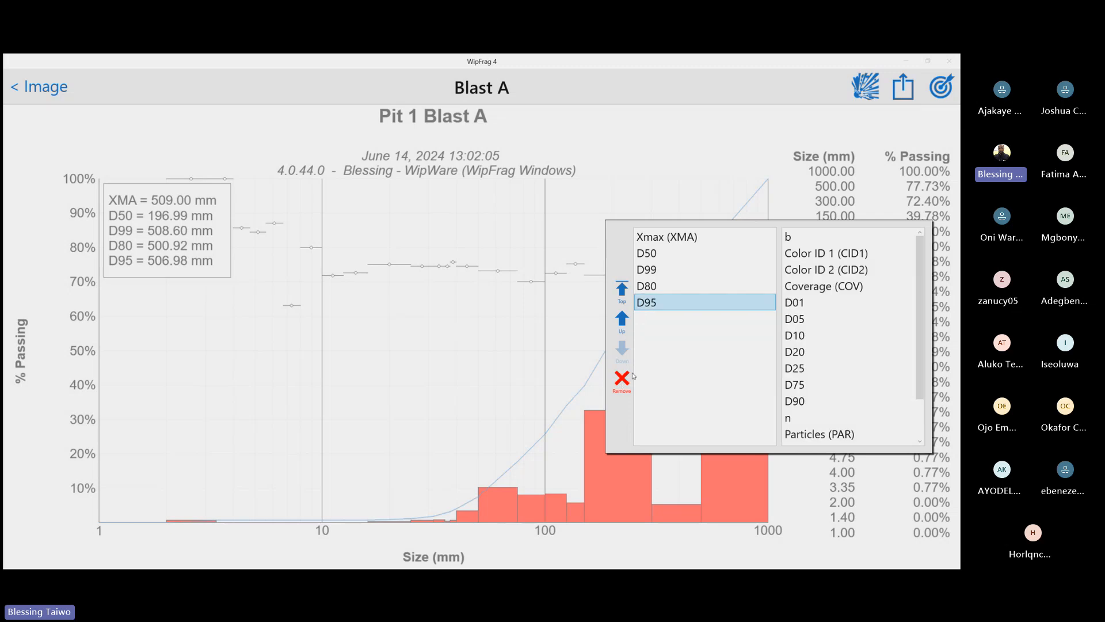
scroll(806, 345, "down", 2)
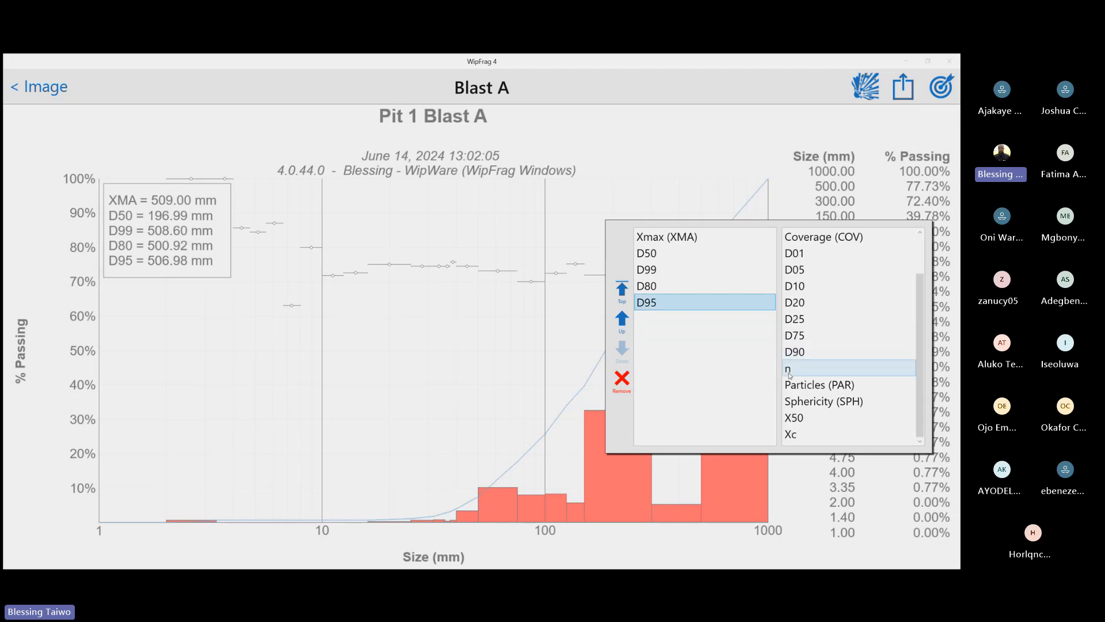
left_click(789, 371)
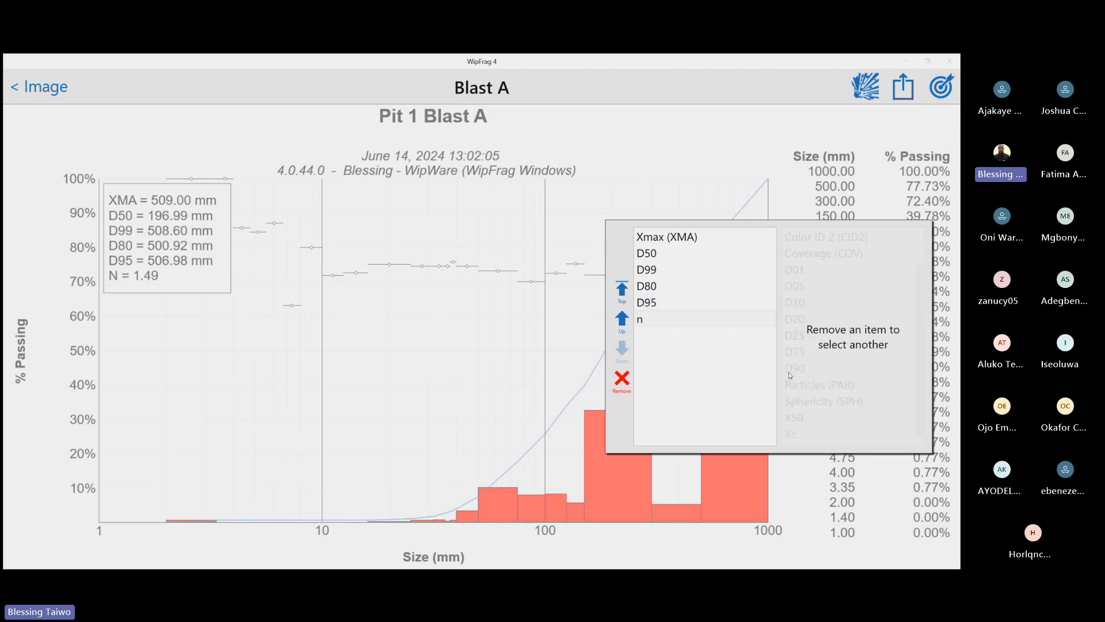
left_click(622, 380)
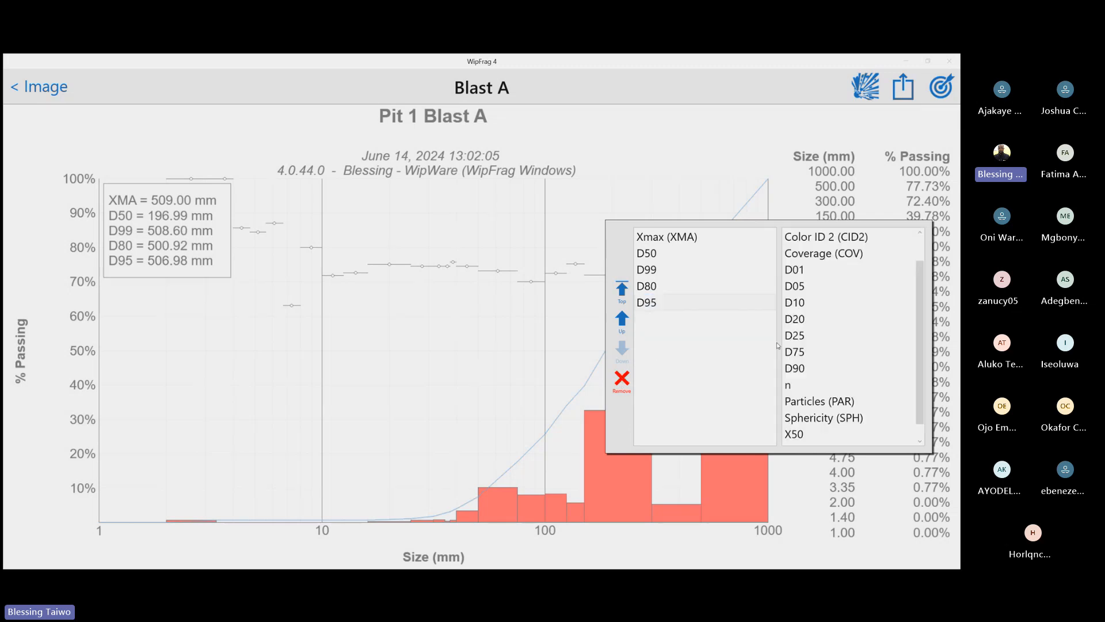
left_click(822, 237)
Replace D99 with Color ID 1 (CID1) in the chart's statistics box and close the selection
left_click(648, 269)
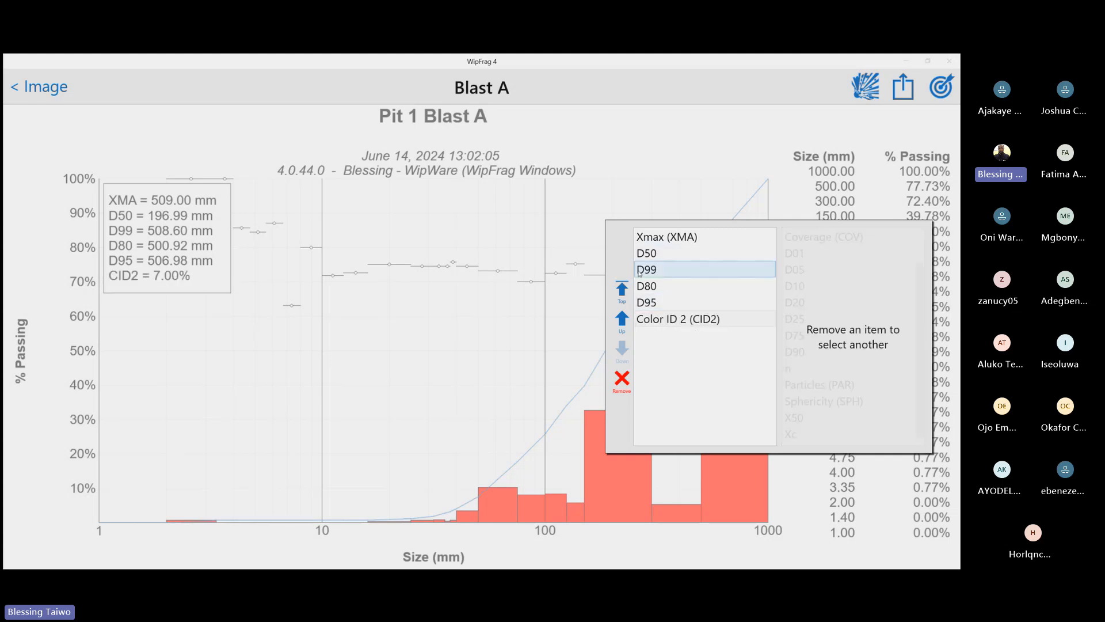
left_click(640, 269)
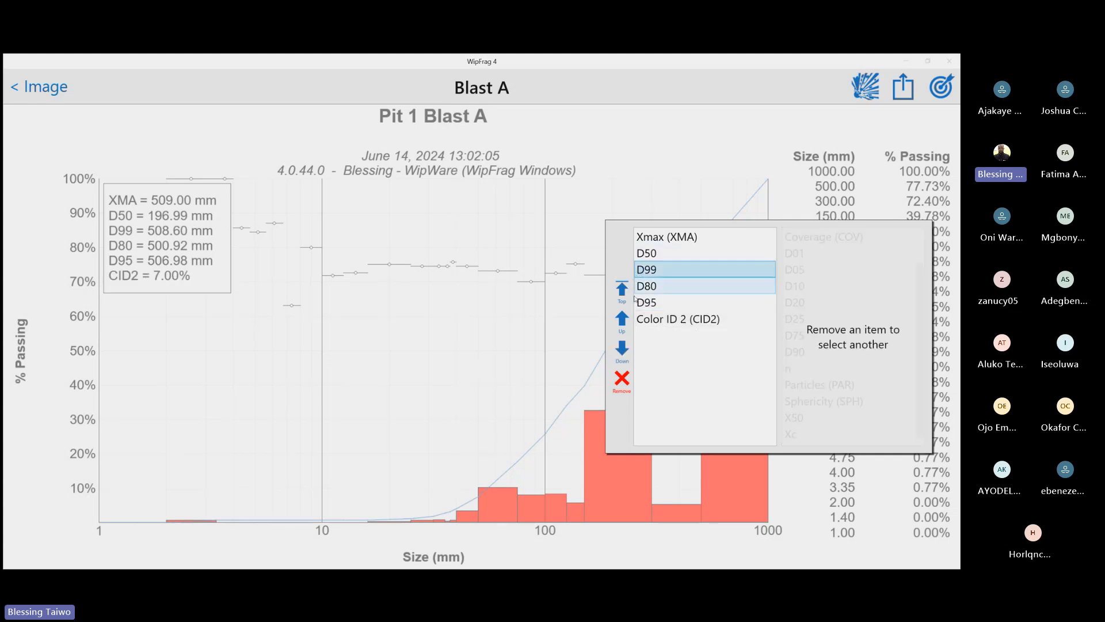
left_click(621, 381)
scroll(836, 286, "up", 1)
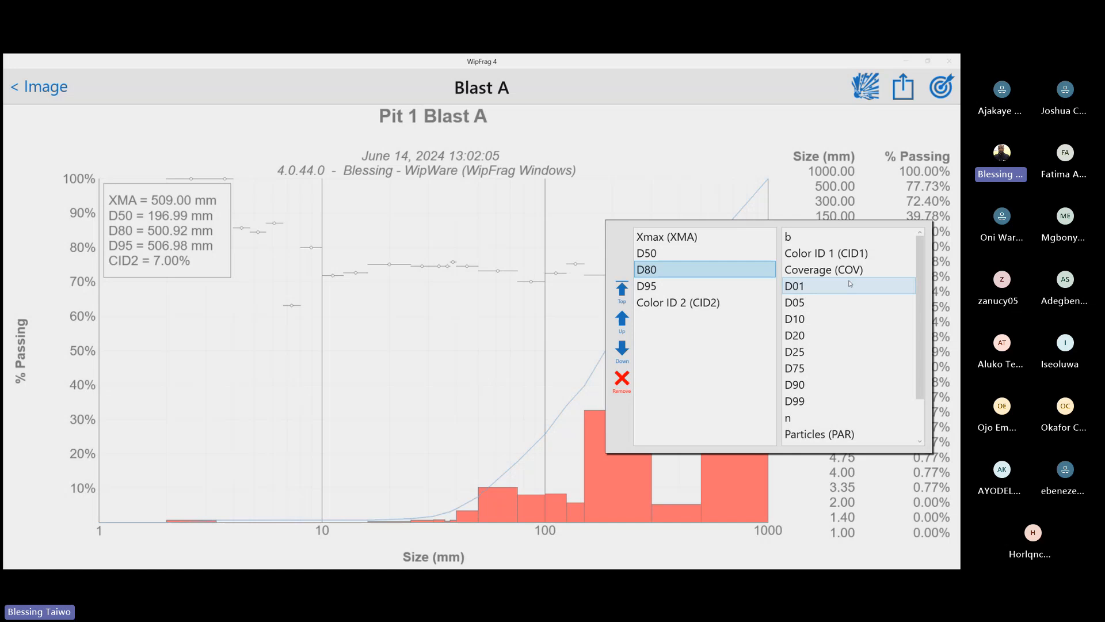
left_click(835, 252)
left_click(521, 228)
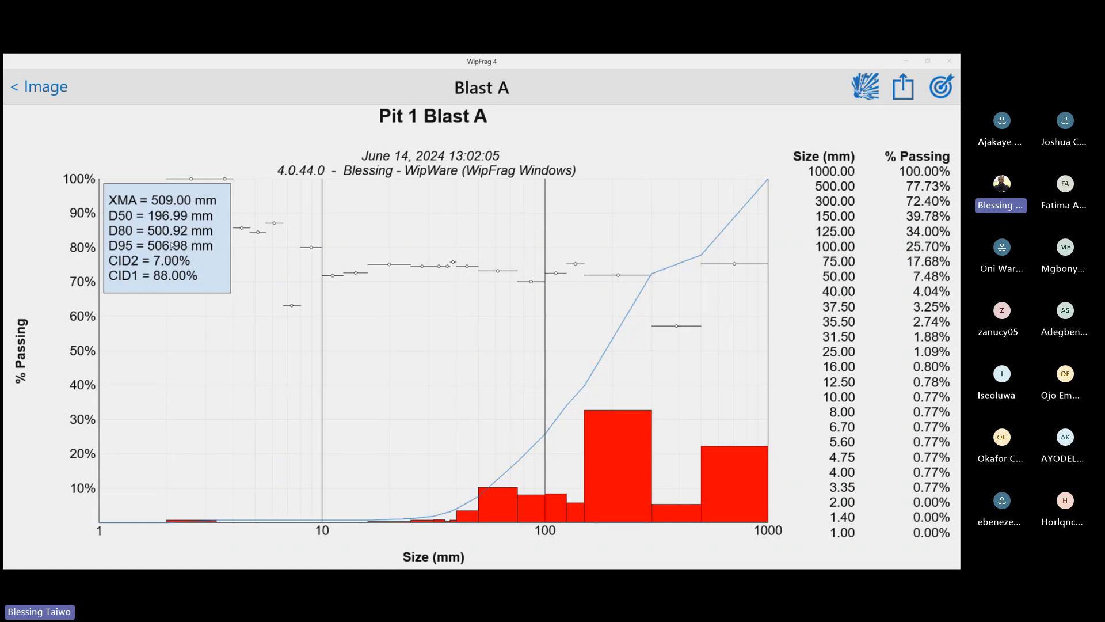
Replace Xmax (XMA) with Sphericity (SPH) in the chart's statistics box and close the selection
left_click(171, 245)
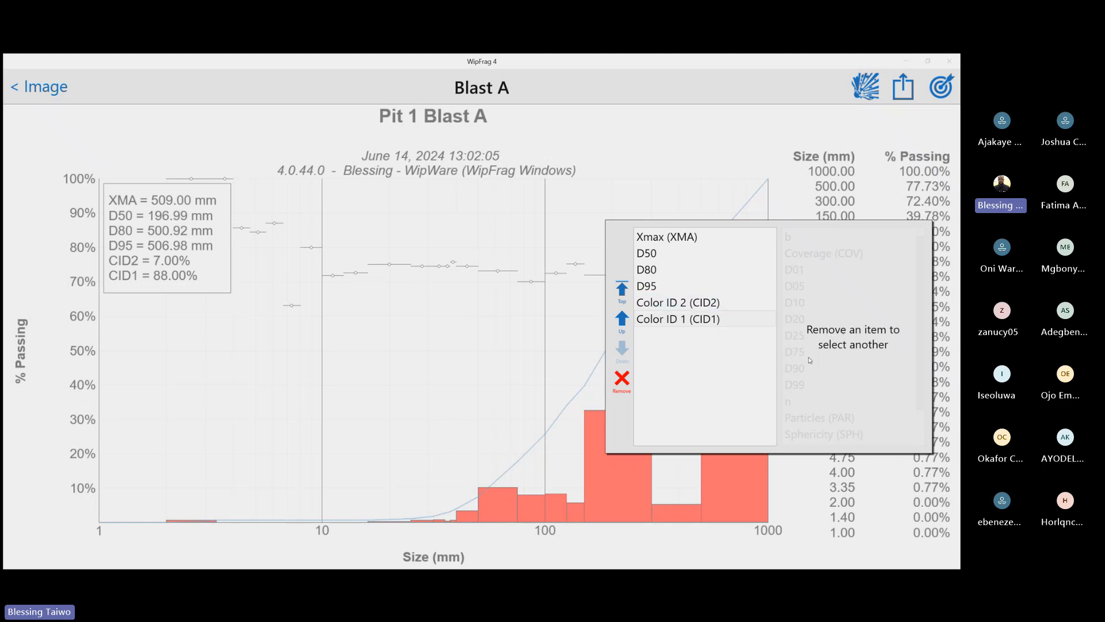
left_click(655, 237)
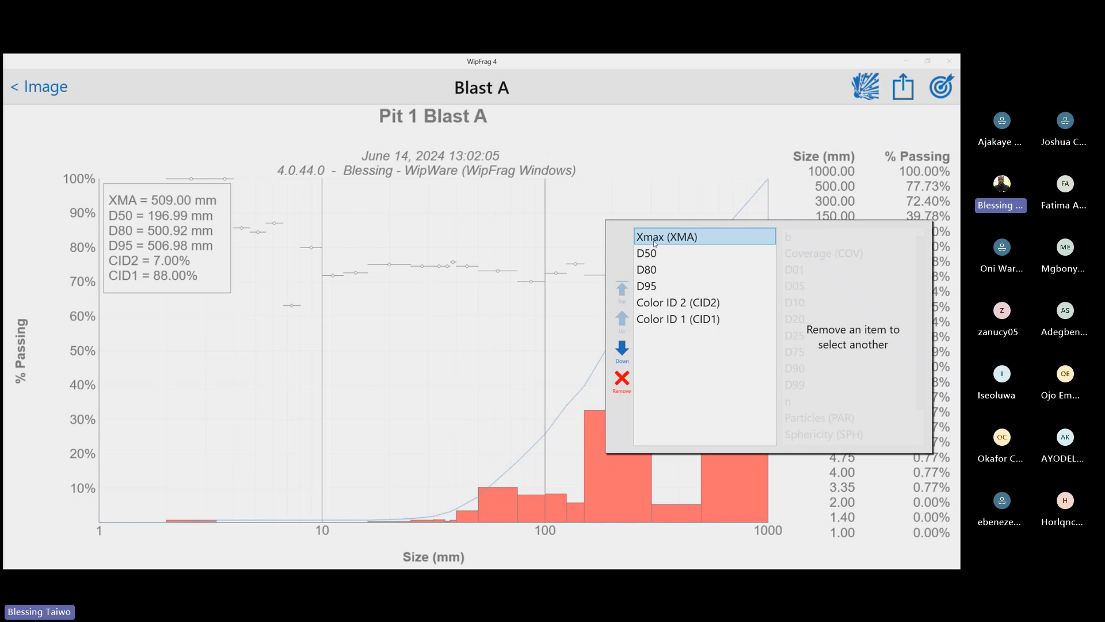
left_click(622, 380)
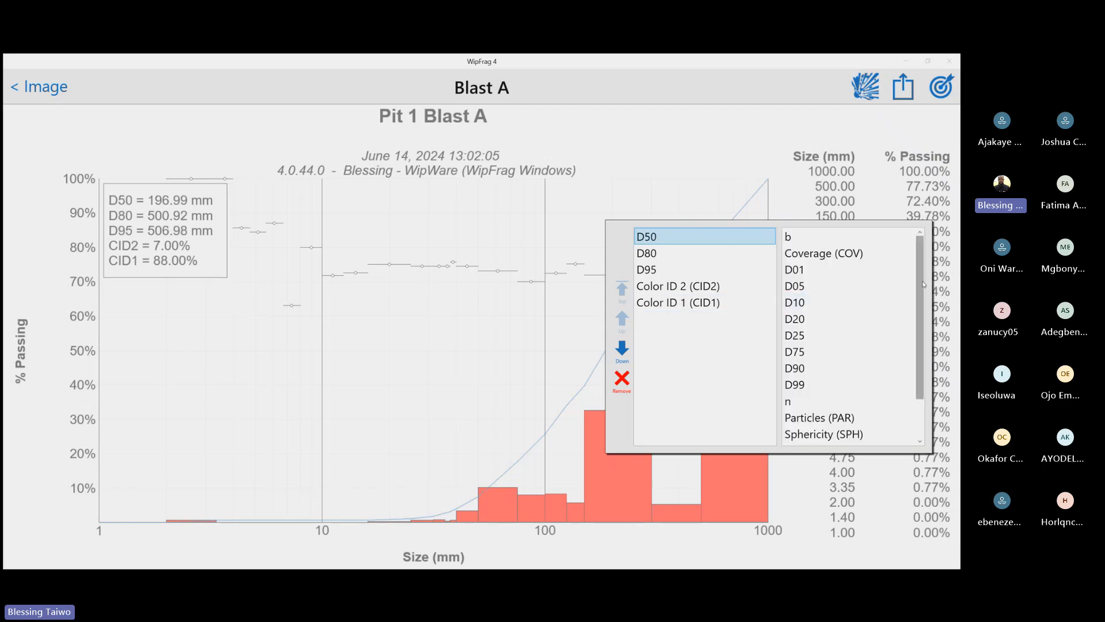
scroll(817, 403, "down", 1)
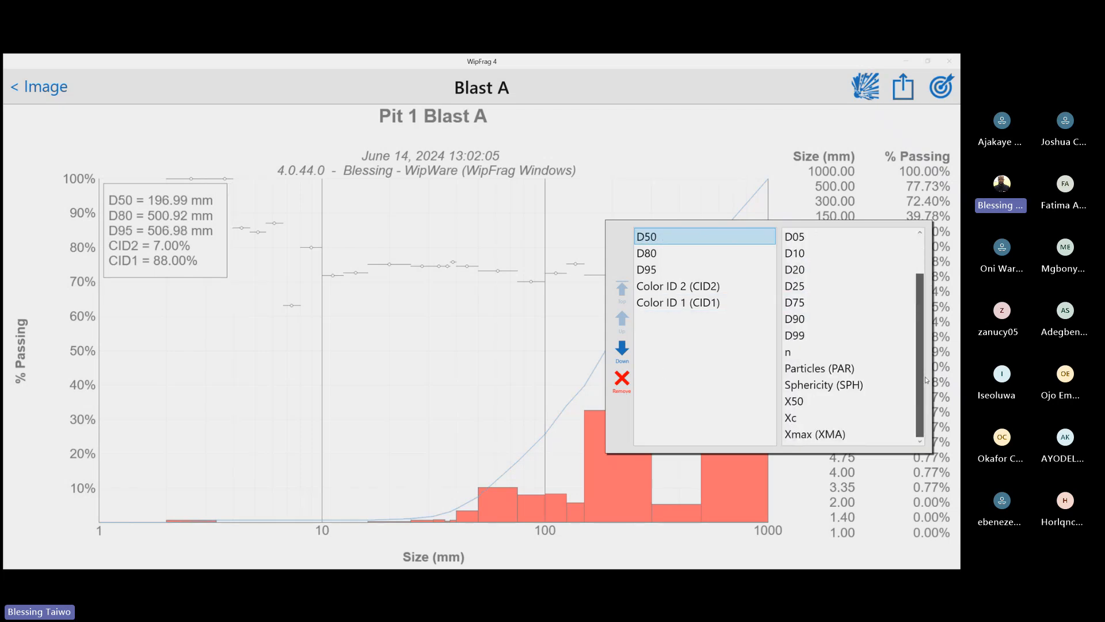
left_click(813, 385)
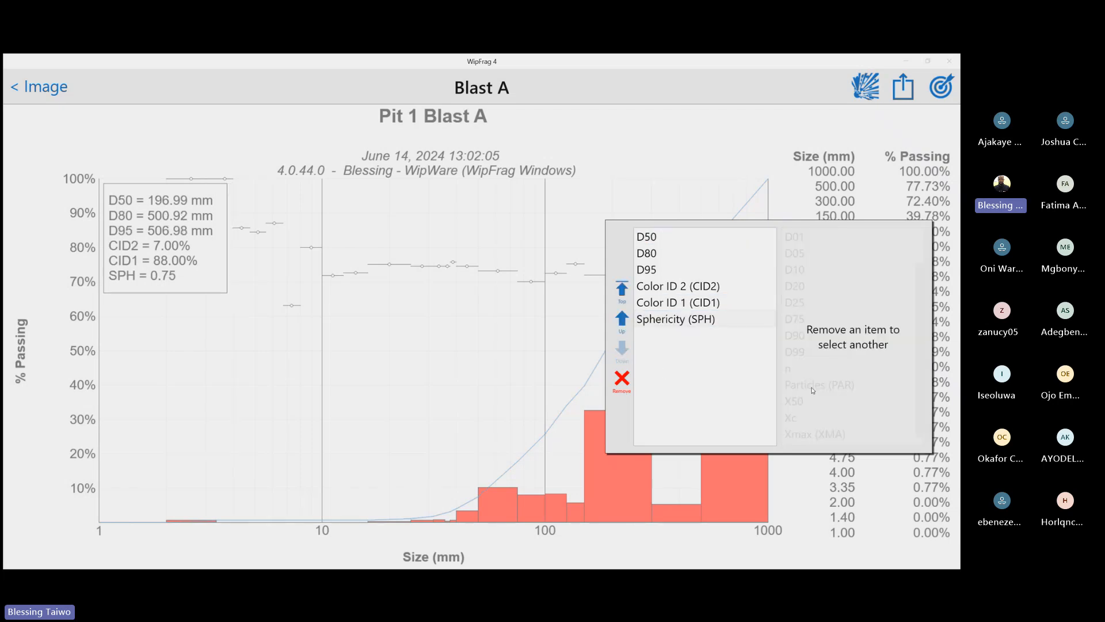
left_click(512, 250)
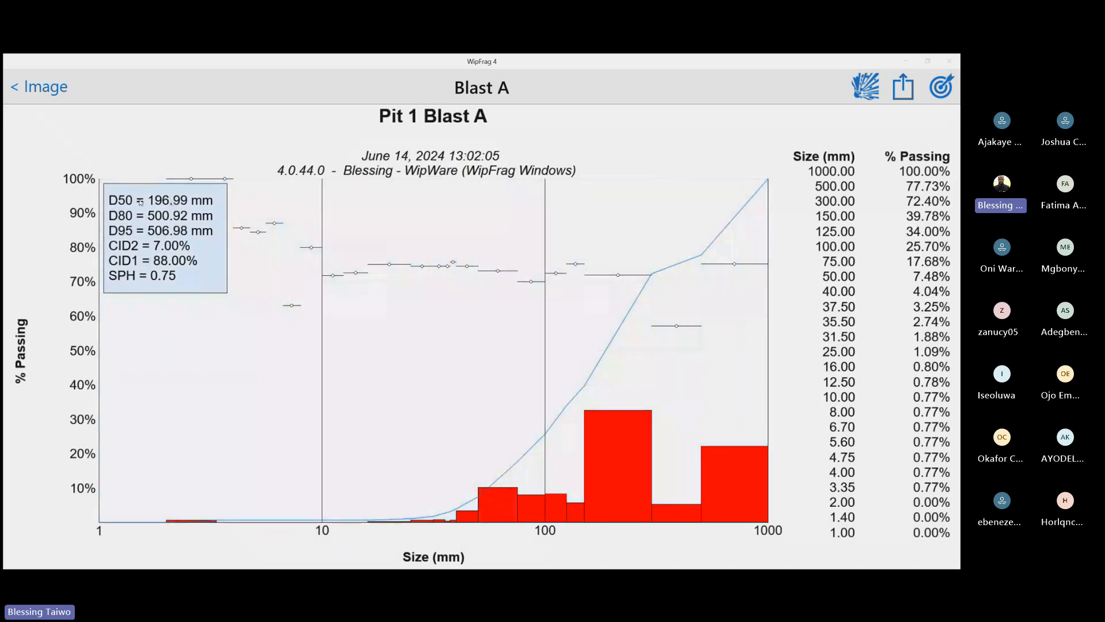
Swap Sphericity (SPH) for n in the chart's statistics box and close the selection
left_click(129, 237)
left_click(155, 253)
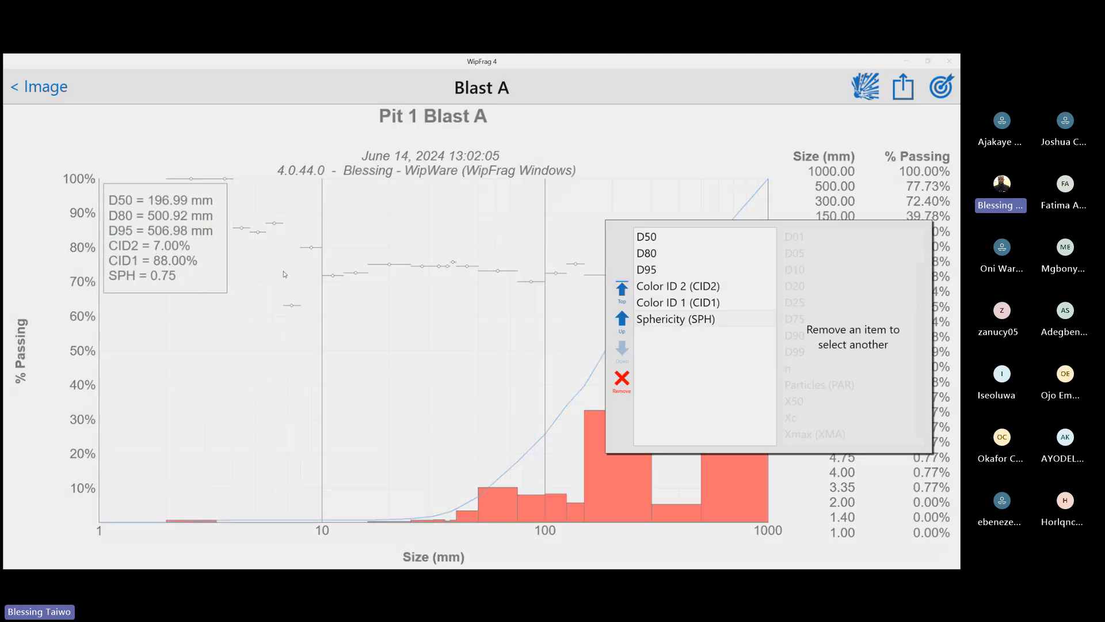
left_click(621, 380)
left_click(795, 369)
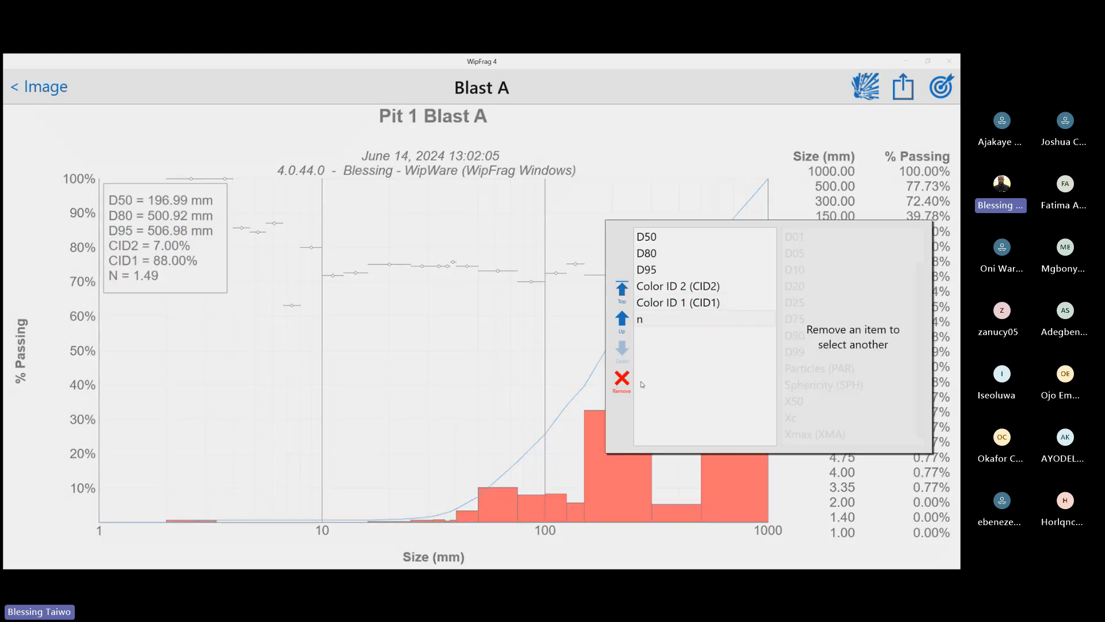
left_click(463, 312)
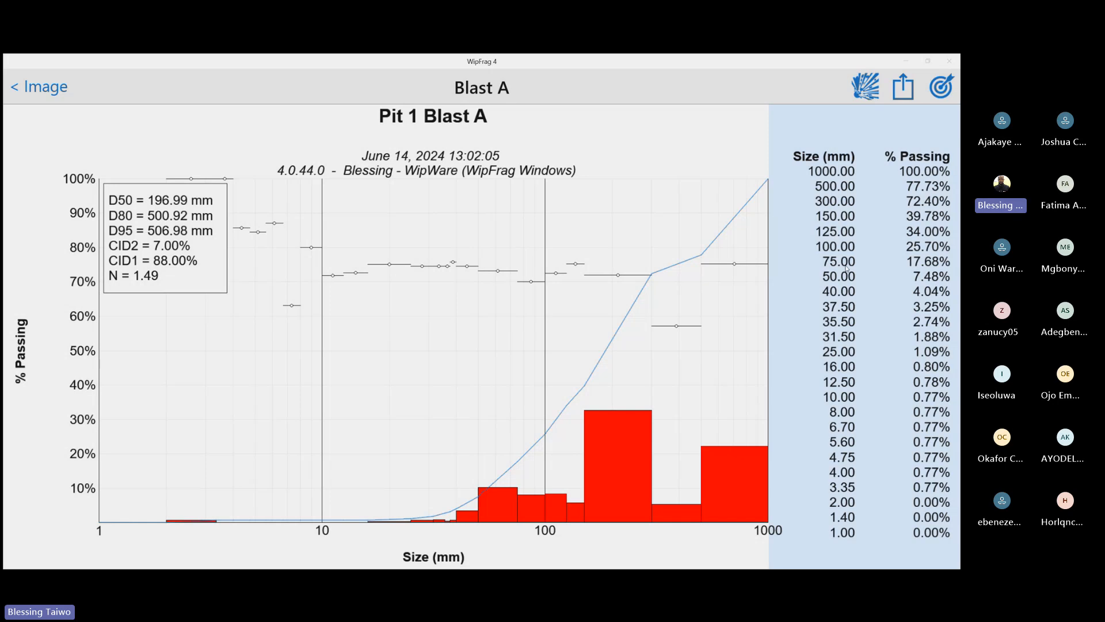
Change the largest size class in the Analysis profile to 800 mm and apply it to the chart
left_click(867, 229)
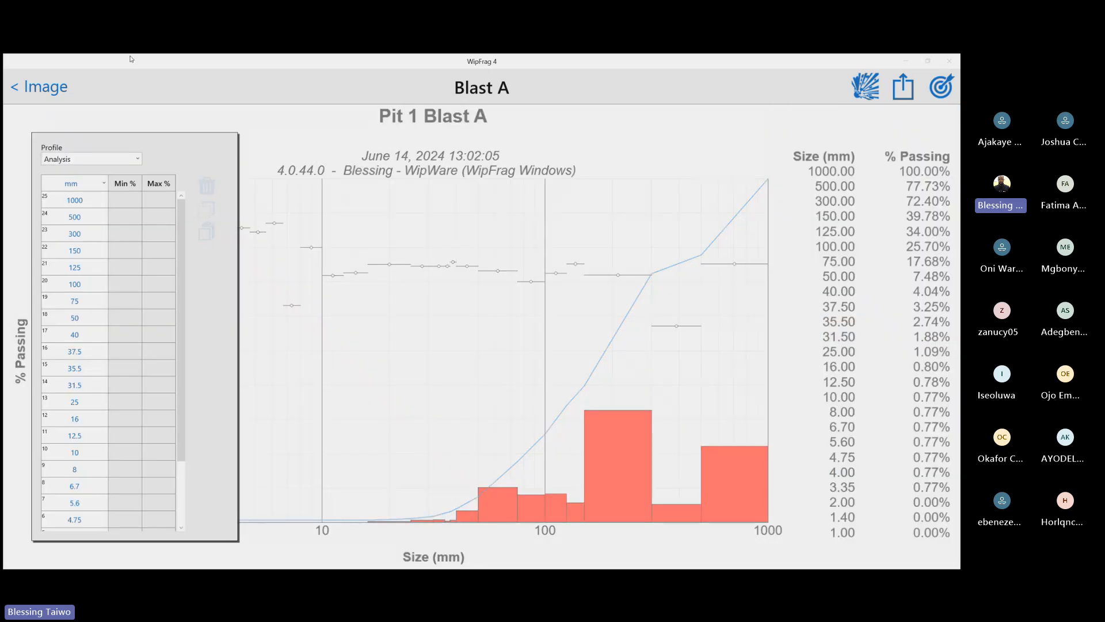
double_click(80, 202)
type("800")
key("Return")
left_click(128, 206)
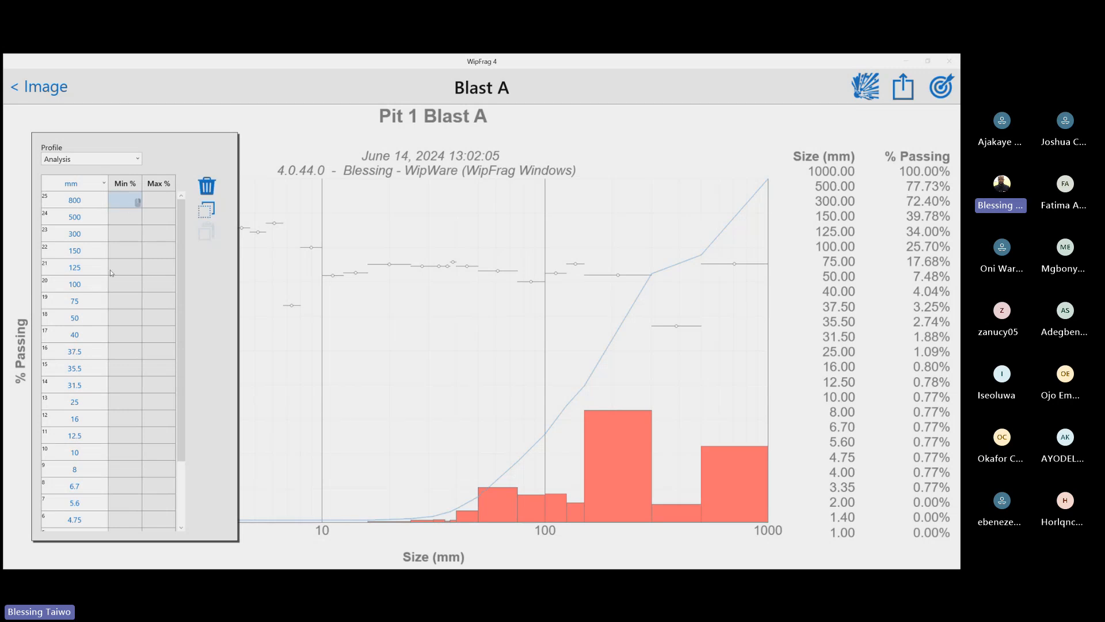
left_click(509, 285)
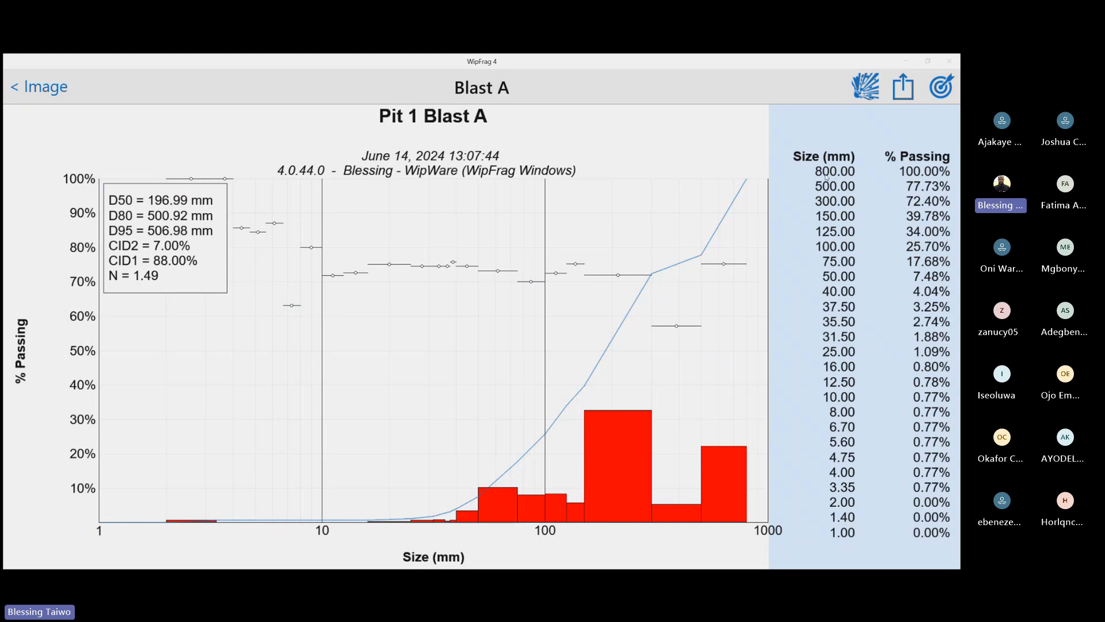
Reopen the size class table and give the 800 mm class specification limits of Min 80% and Max 100%
left_click(863, 204)
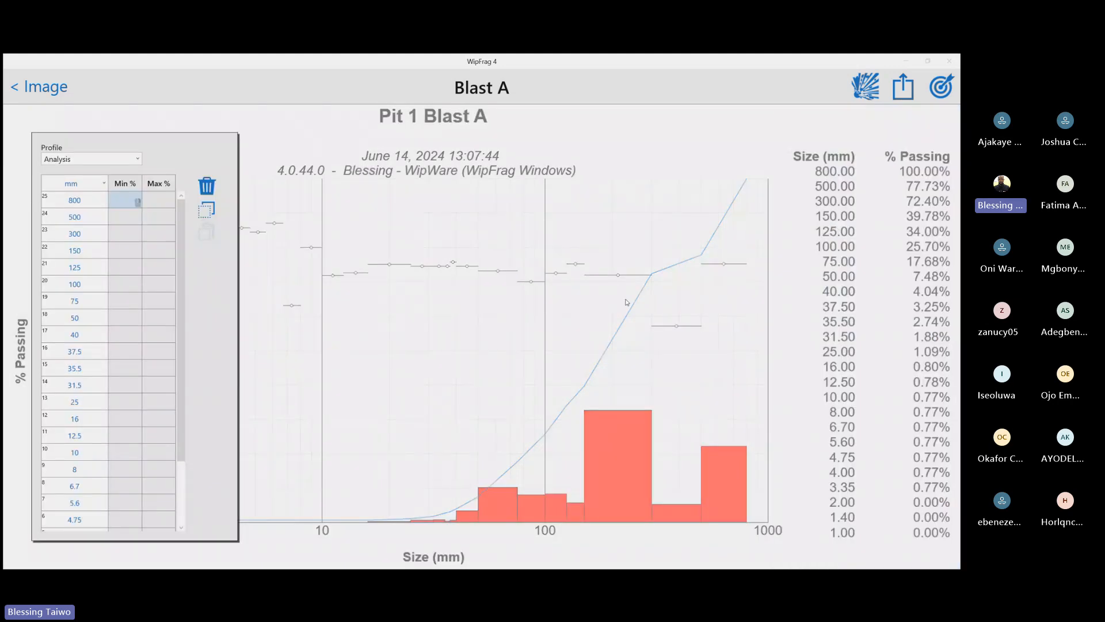
left_click(78, 284)
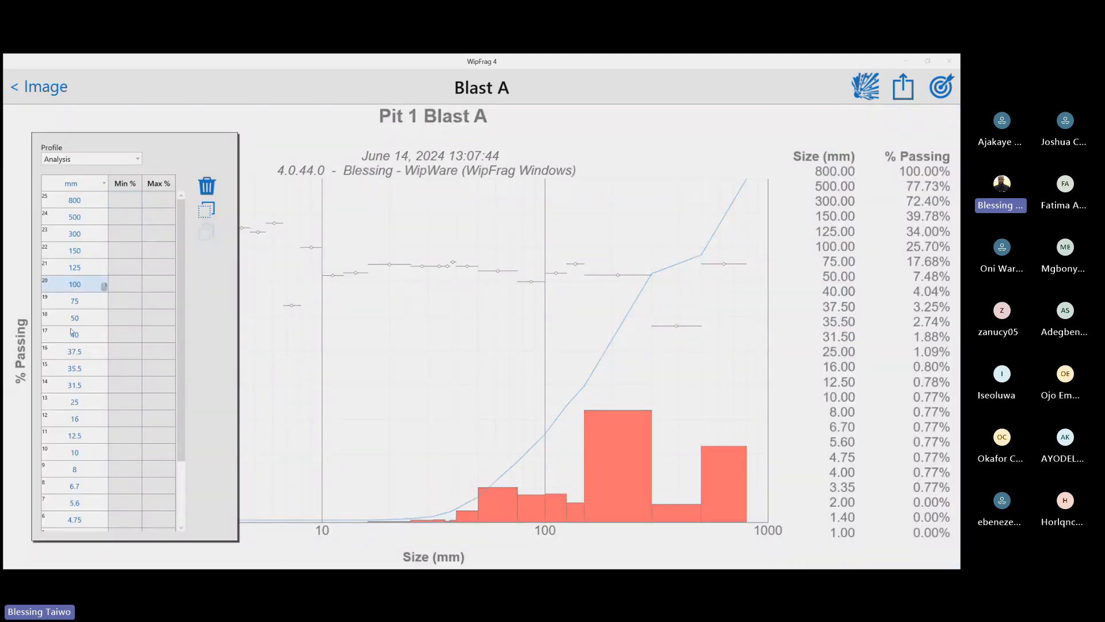
left_click(124, 254)
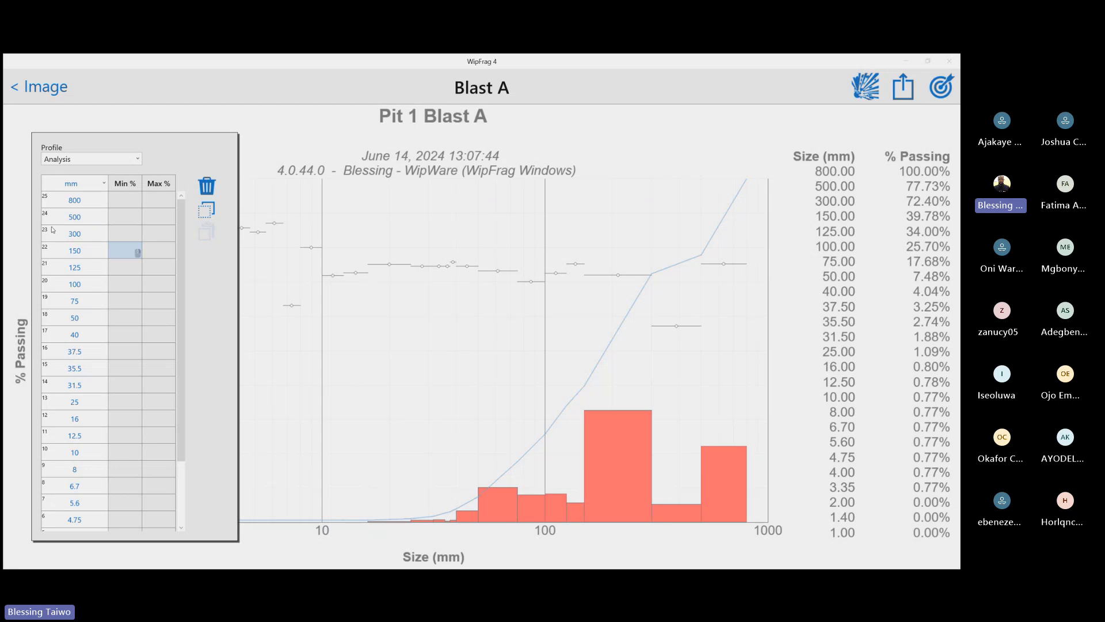
double_click(79, 206)
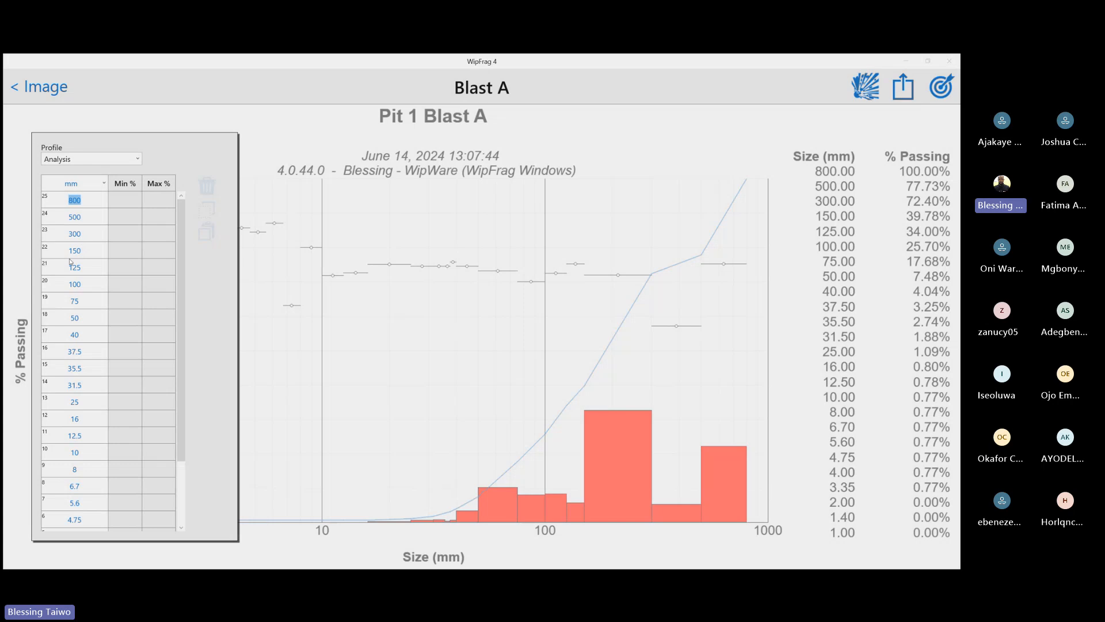
left_click(81, 305)
left_click(86, 220)
left_click(133, 201)
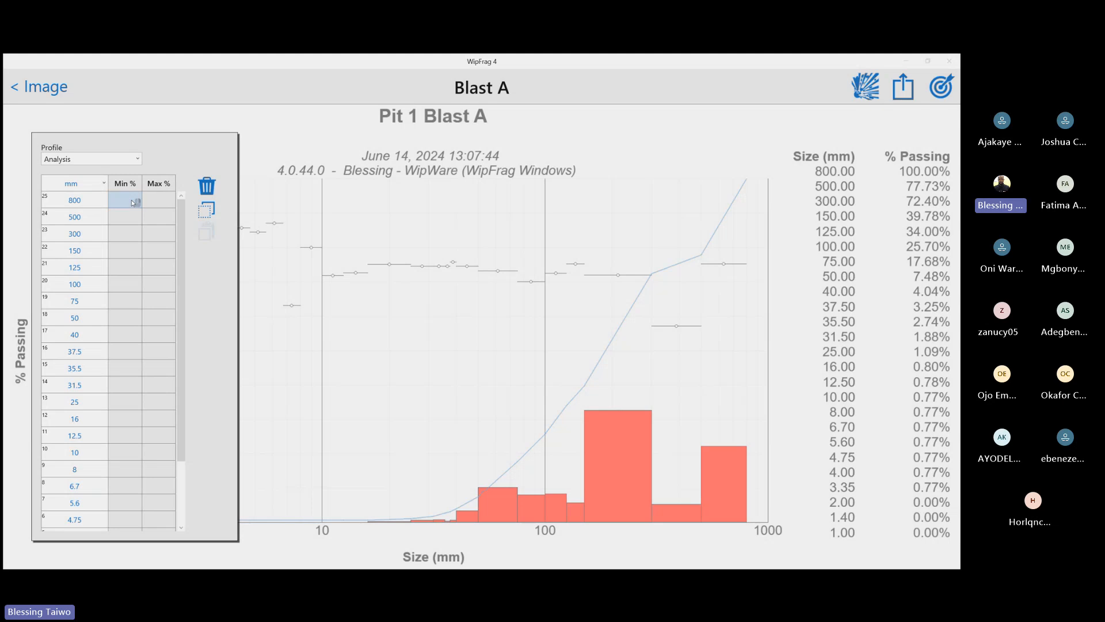
left_click(133, 201)
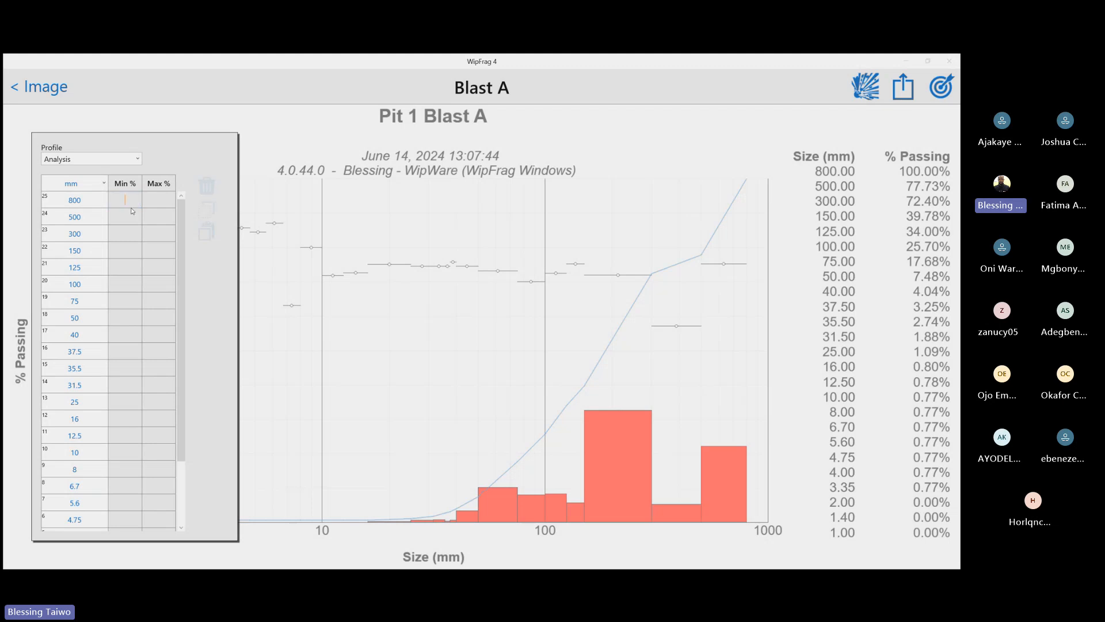
type("80")
left_click(159, 201)
type("100")
Set the 75 mm size class limits to Min 10% and Max 100%
left_click(131, 301)
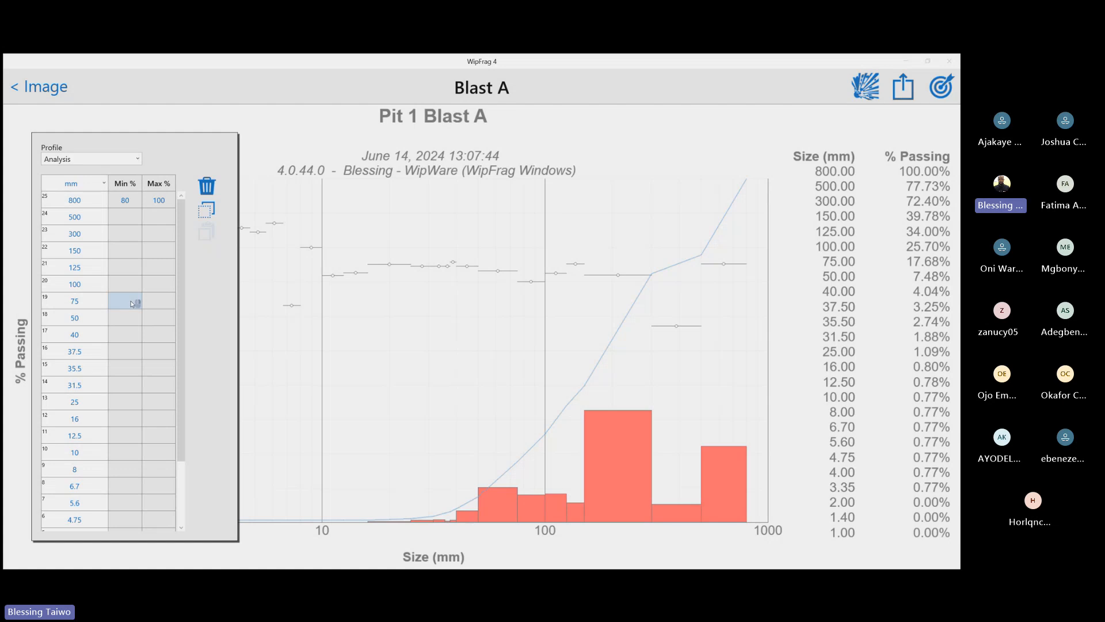
left_click(132, 301)
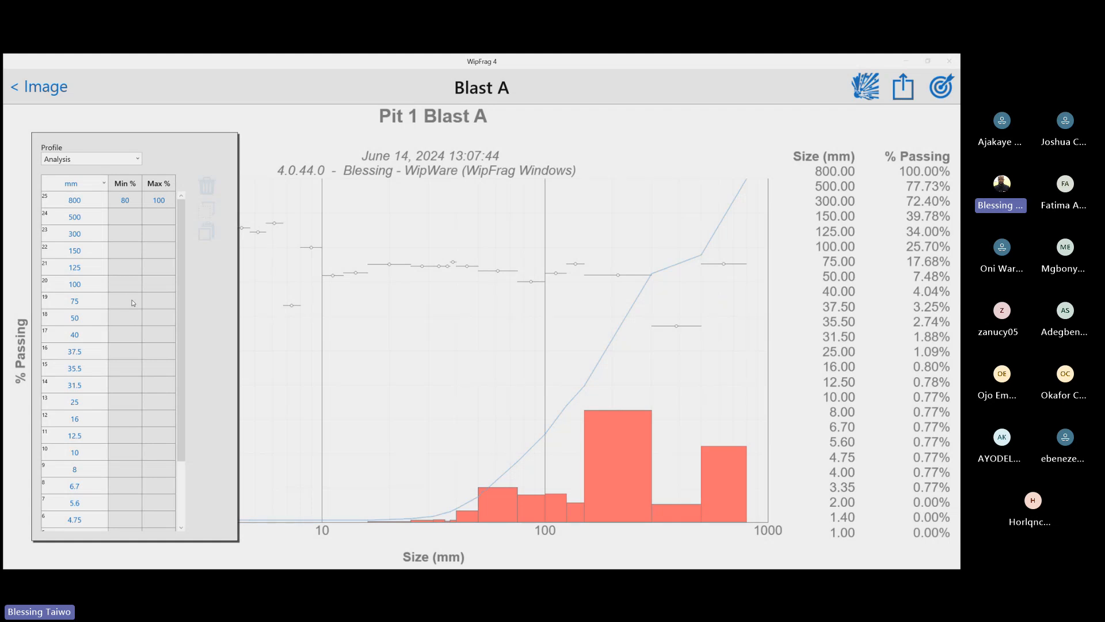
left_click(125, 301)
type("10")
left_click(164, 305)
type("100")
Set the 500 mm size class limits to Min 80% and Max 100%, and inspect the size class details on the updated chart
left_click(128, 218)
left_click(126, 222)
type("80100")
left_click(496, 329)
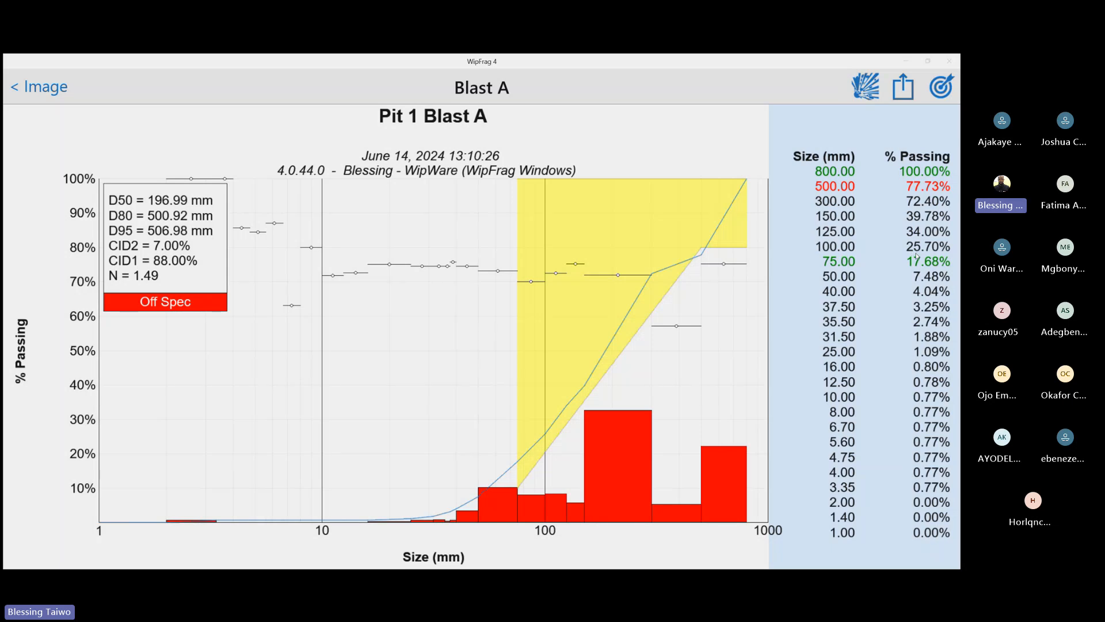
mouse_move(524, 420)
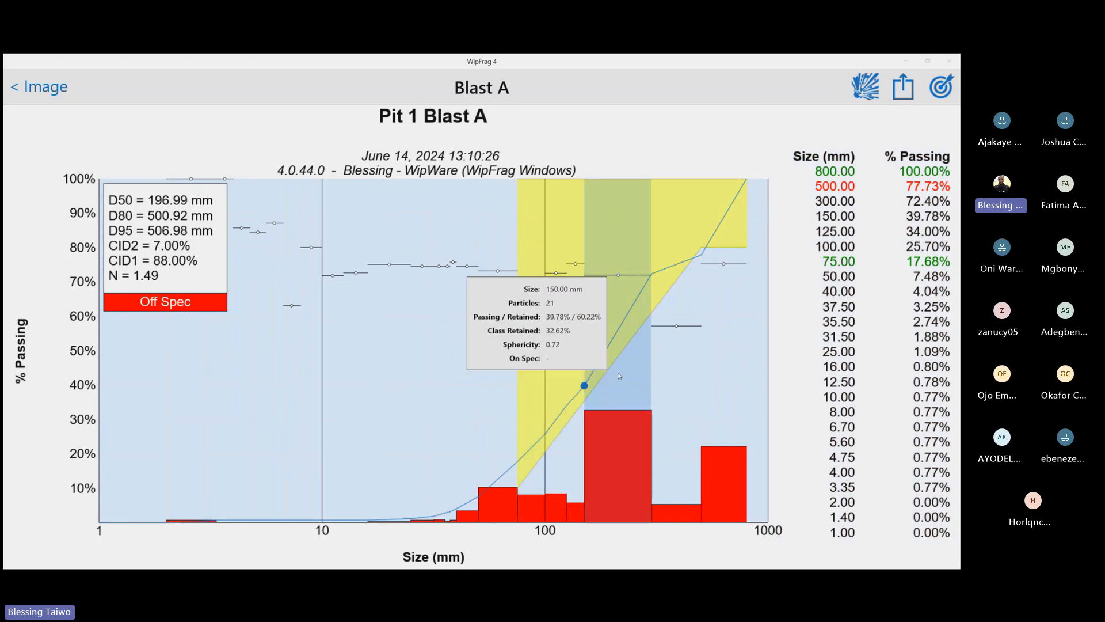
mouse_move(608, 326)
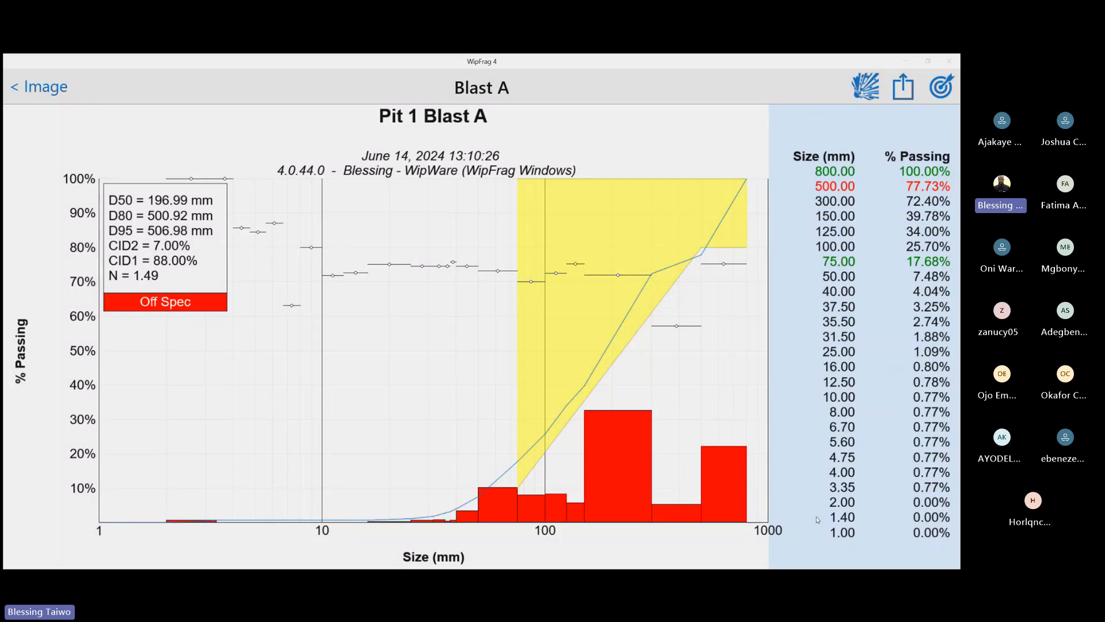
mouse_move(733, 485)
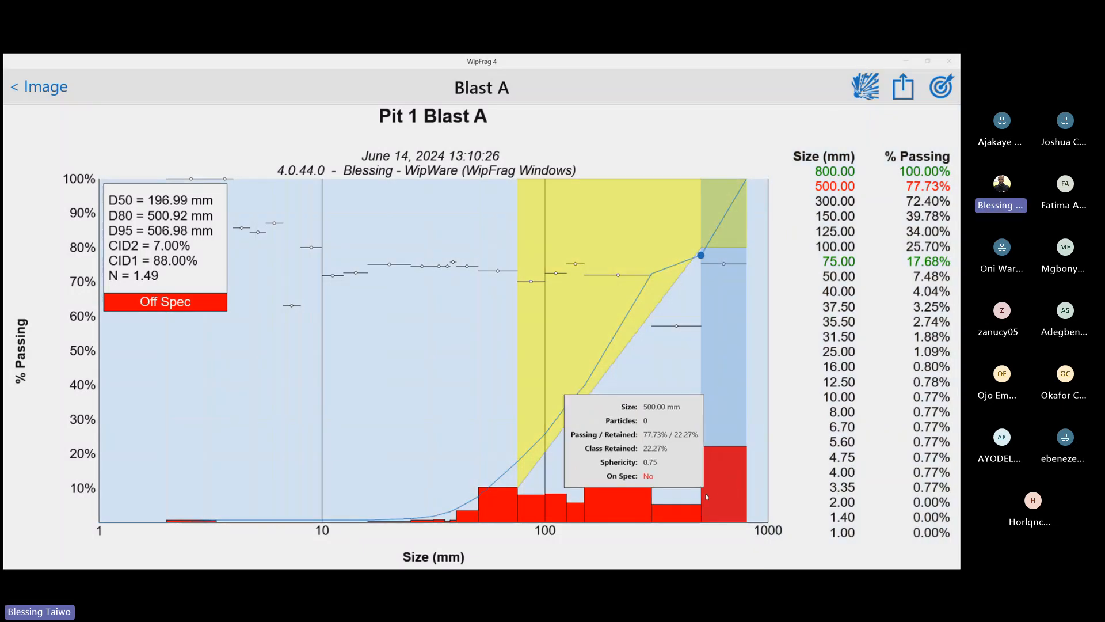
mouse_move(696, 502)
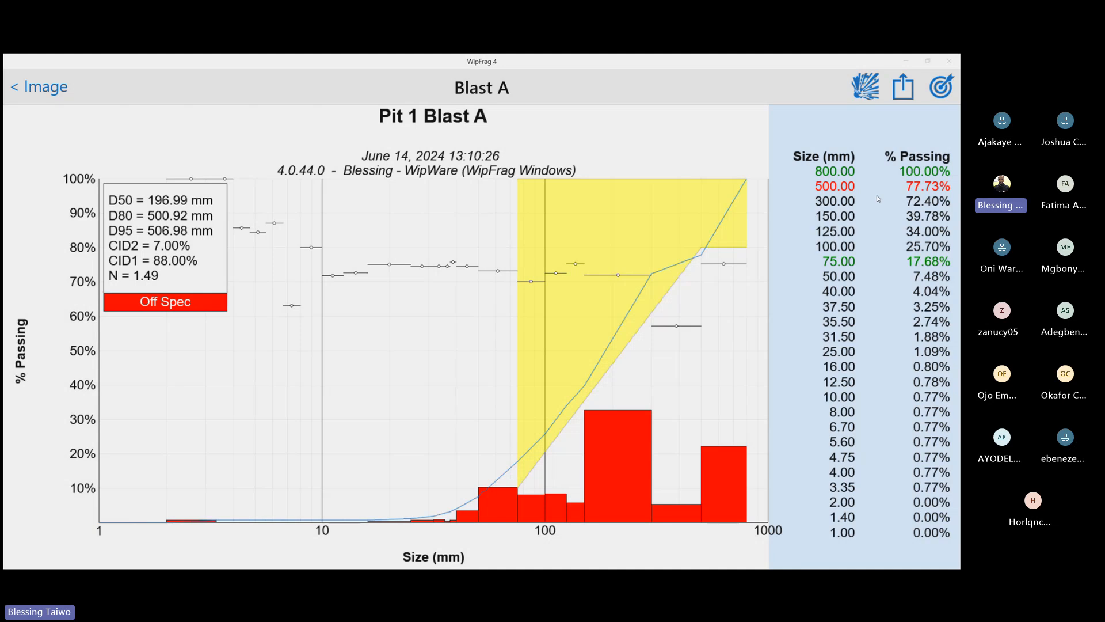
Return to the image and highlight the oversize particles by size, with the threshold set to 500 mm
left_click(22, 93)
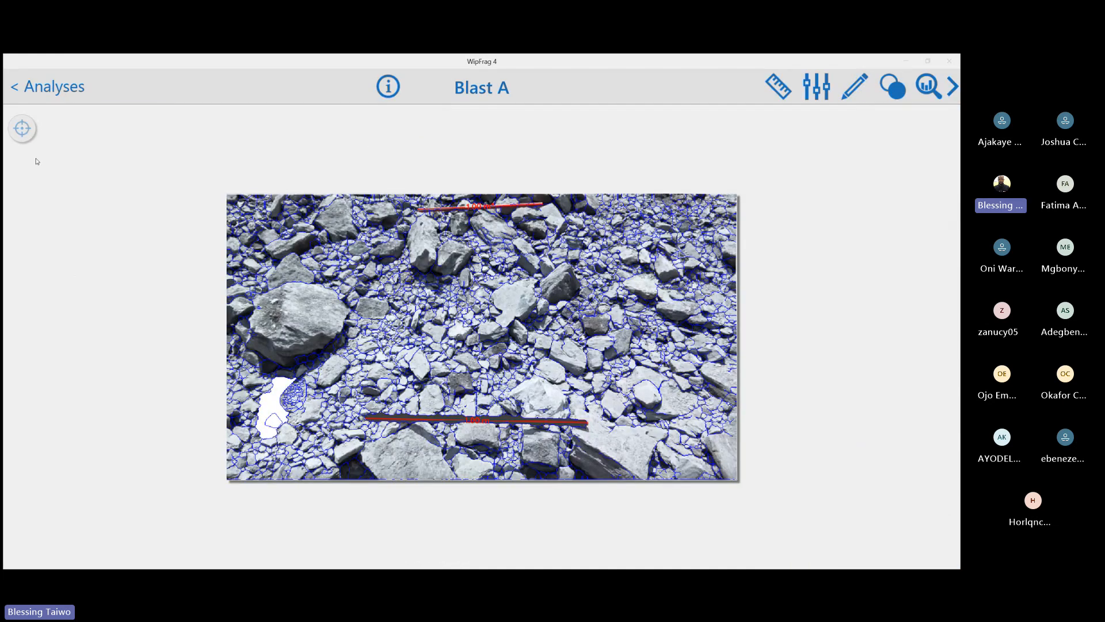
left_click(23, 131)
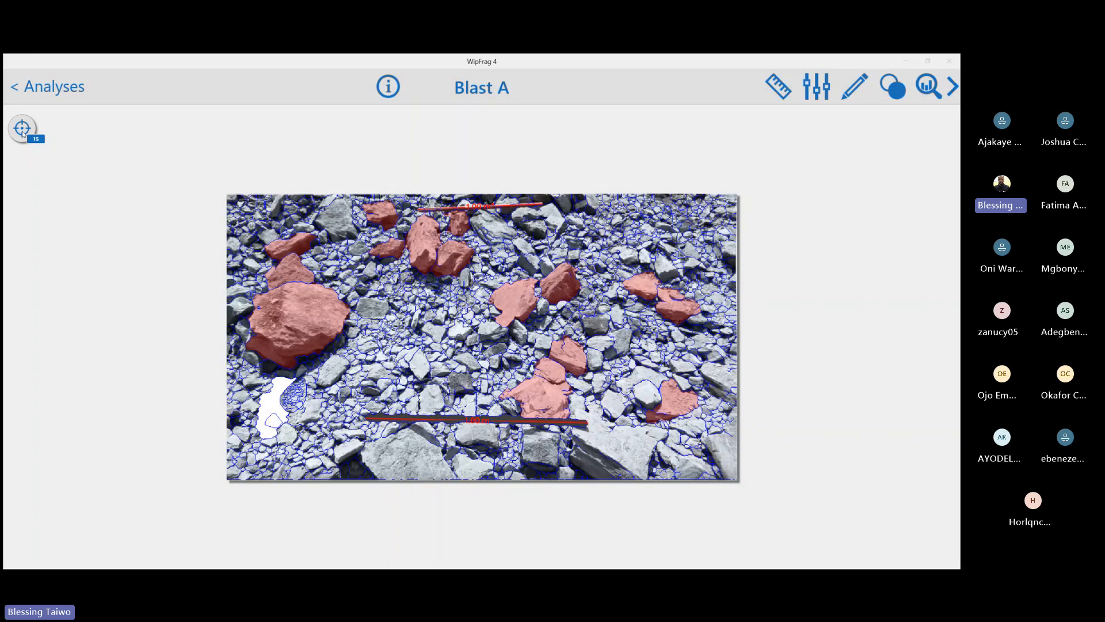
left_click(23, 132)
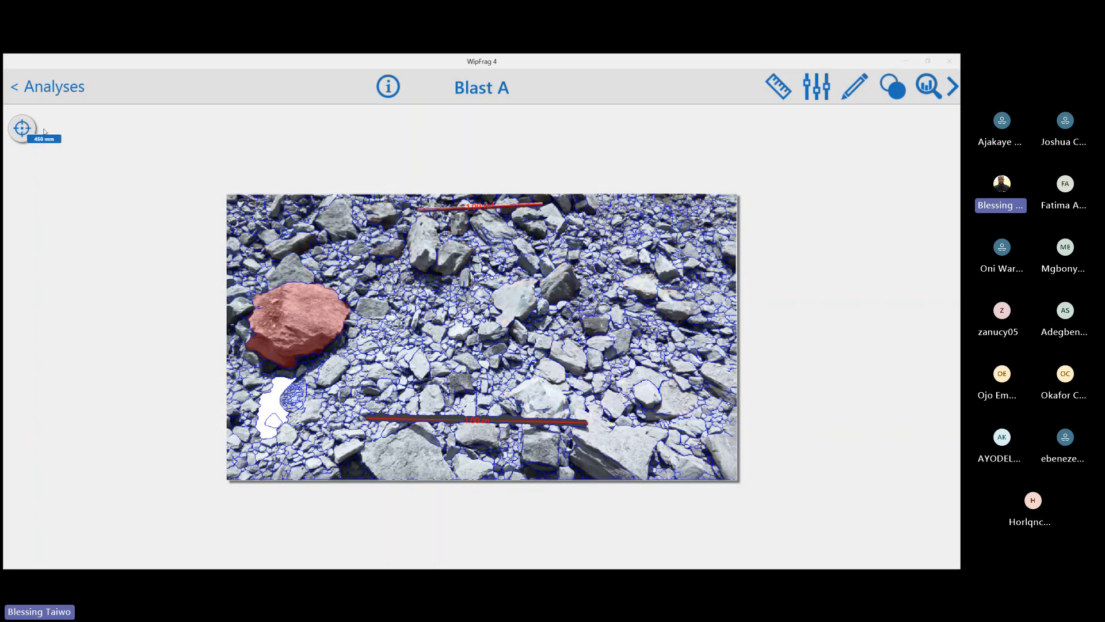
left_click(24, 130)
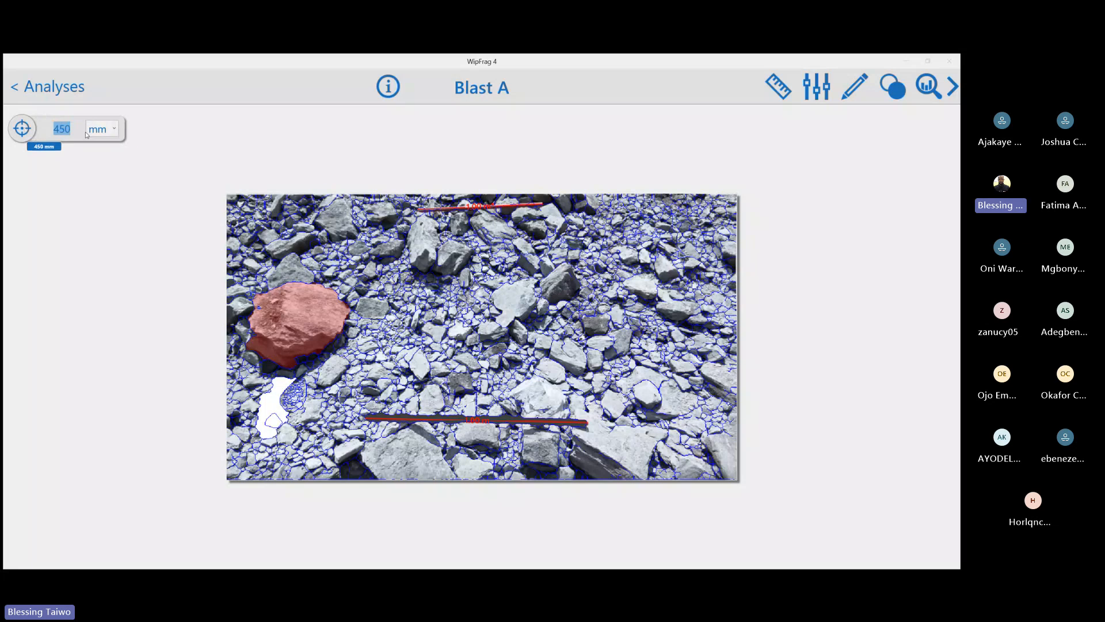
type("4")
key("BackSpace")
type("500")
left_click(15, 134)
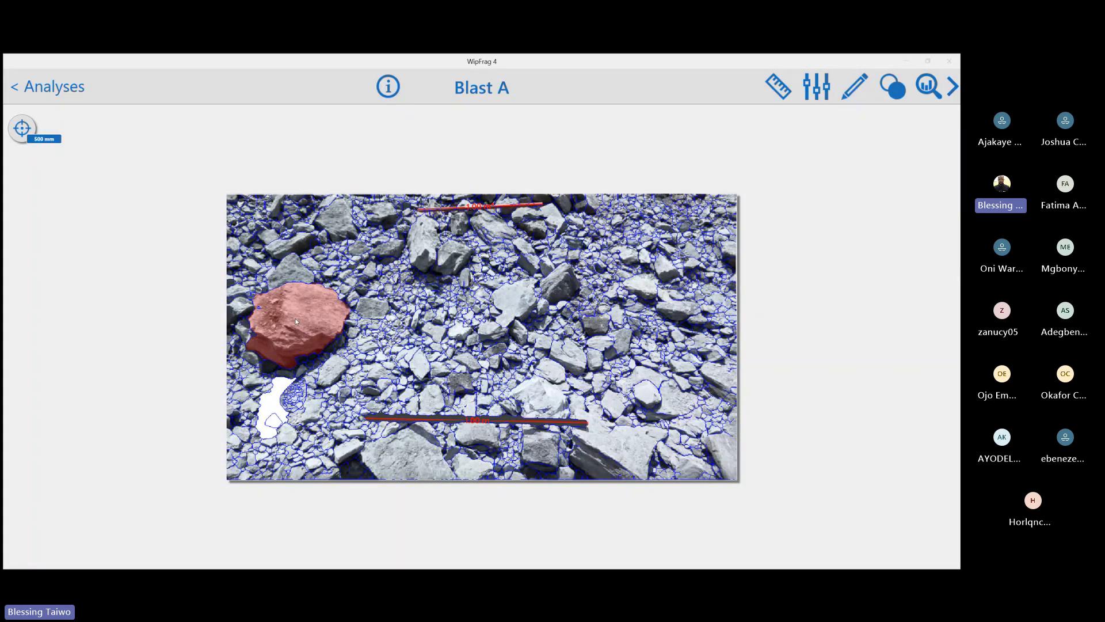
Show the size distribution chart again and turn on the BlastCast prediction curve
left_click(928, 88)
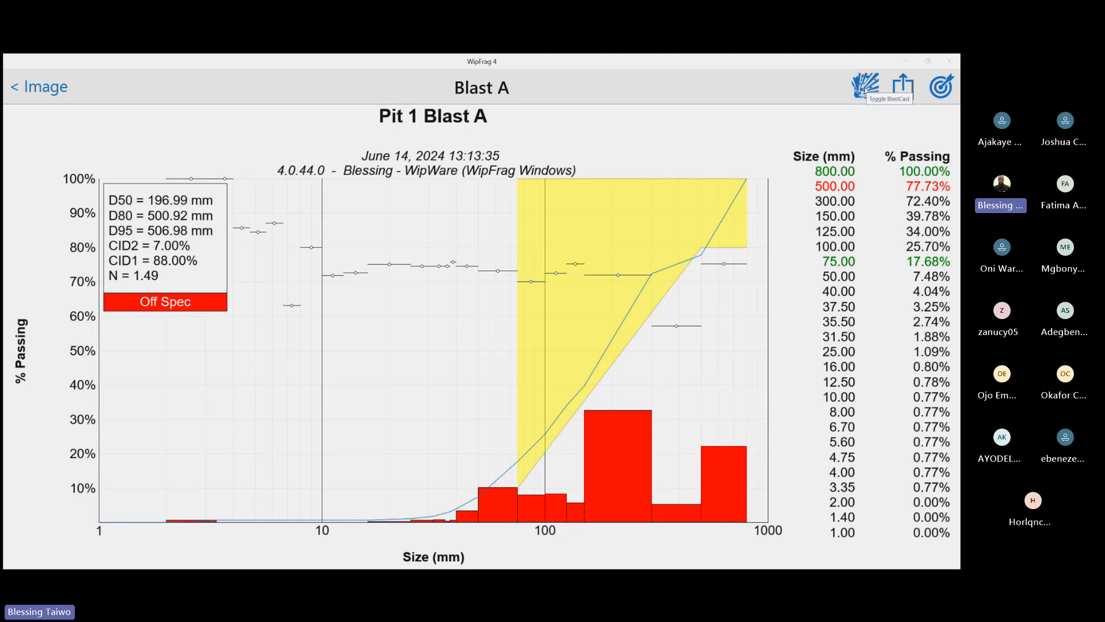
left_click(865, 90)
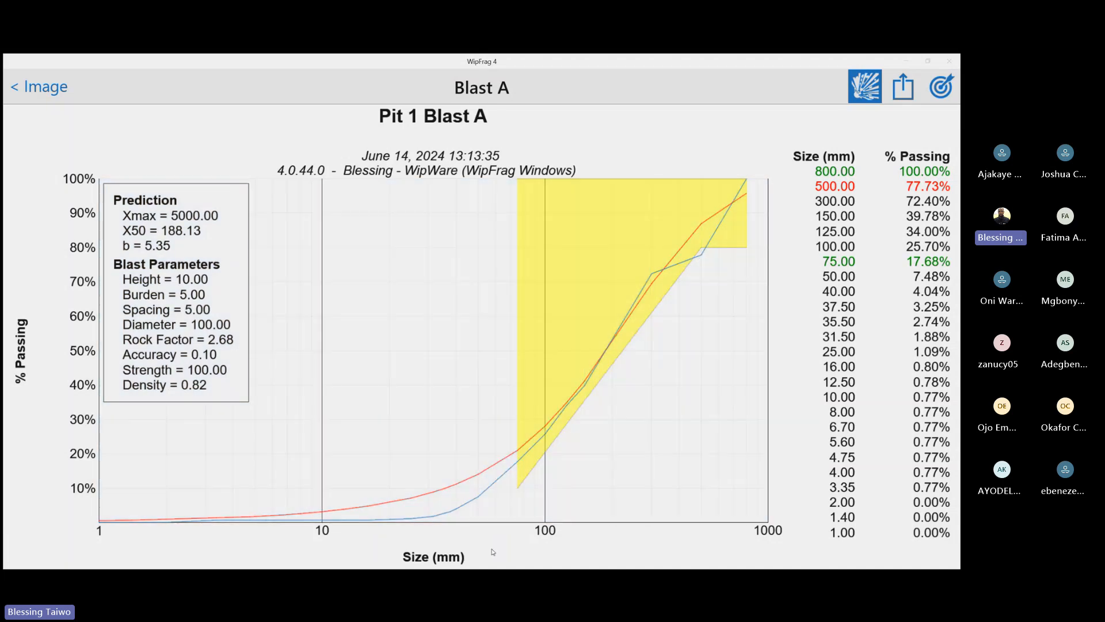
mouse_move(474, 517)
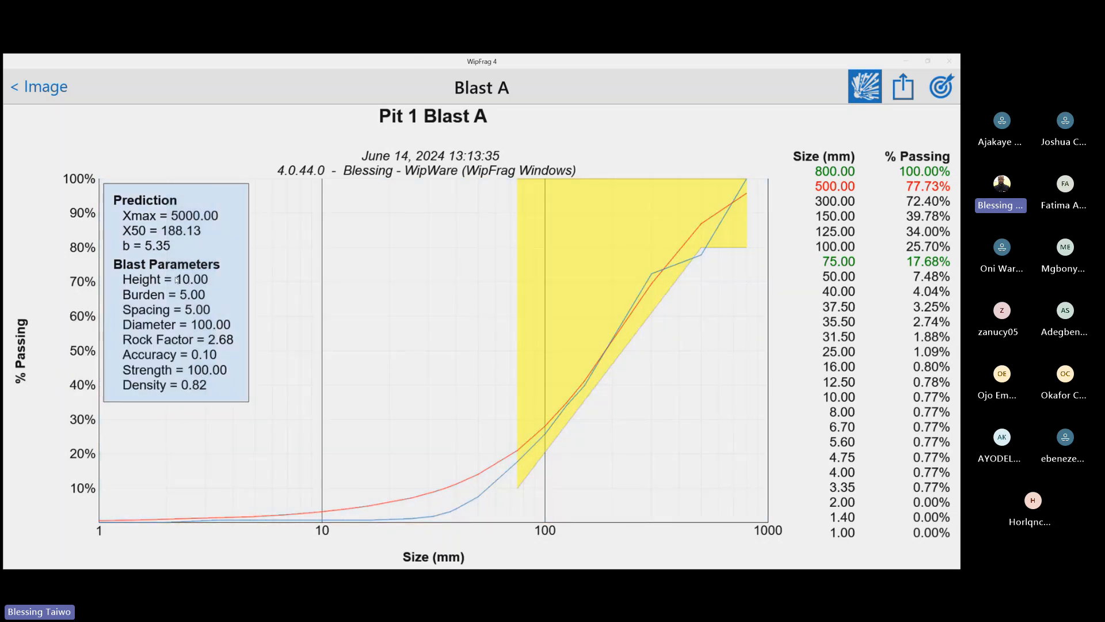
Open the blast parameters for editing and raise the bench height to 11.90 m
left_click(177, 280)
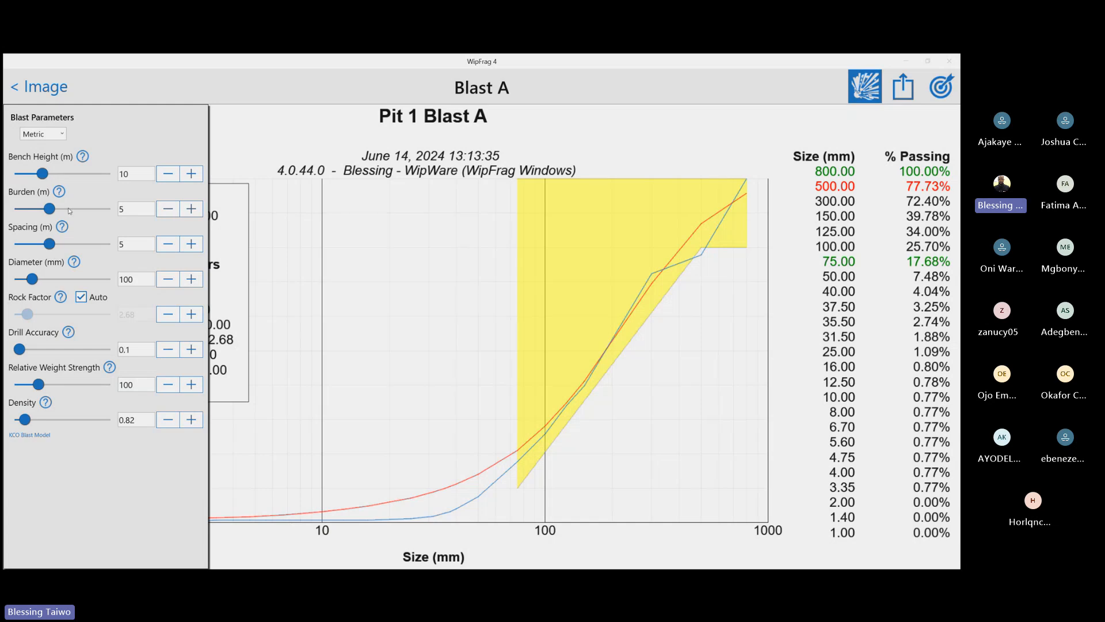
left_click(82, 156)
left_click(54, 174)
mouse_move(53, 174)
left_mouse_down()
mouse_move(70, 174)
mouse_move(44, 174)
mouse_move(86, 172)
mouse_move(32, 173)
mouse_move(74, 174)
mouse_move(33, 175)
mouse_move(49, 173)
left_mouse_up()
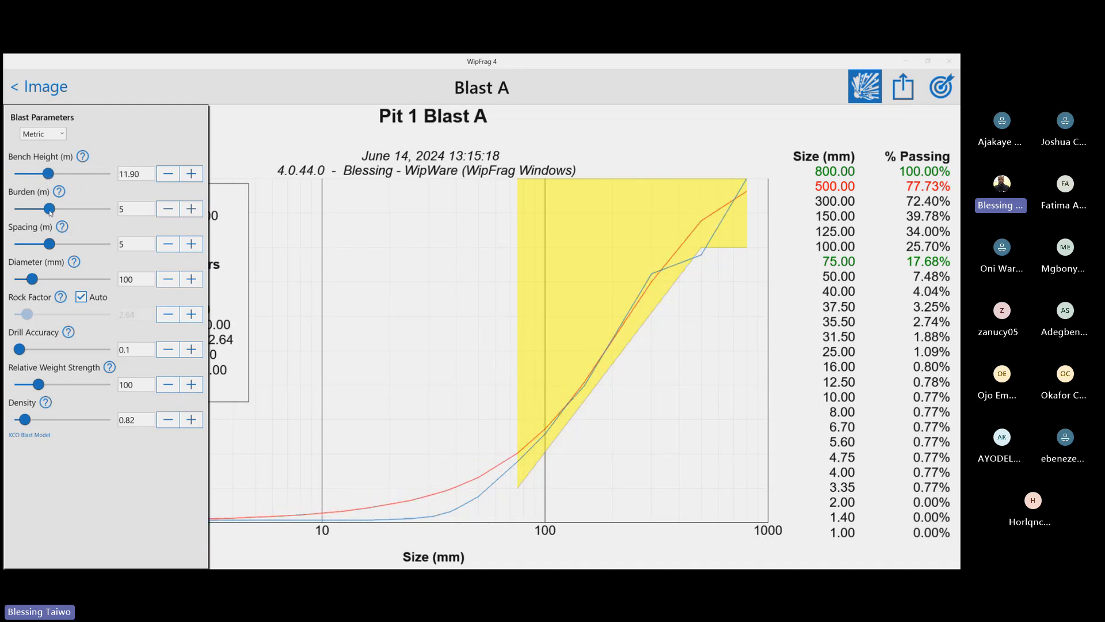
Set the burden to 3.54 m, spacing to 5.51 m and diameter to 143.98 mm, and check the available unit systems
left_click_drag(50, 211, 37, 214)
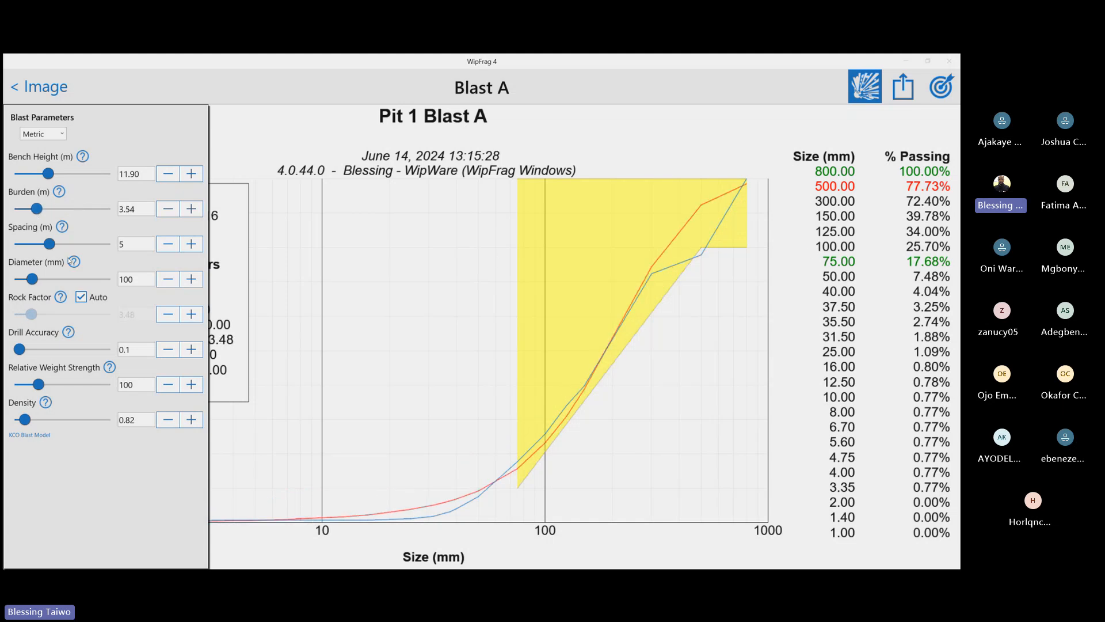
left_click_drag(54, 247, 57, 245)
left_click(40, 280)
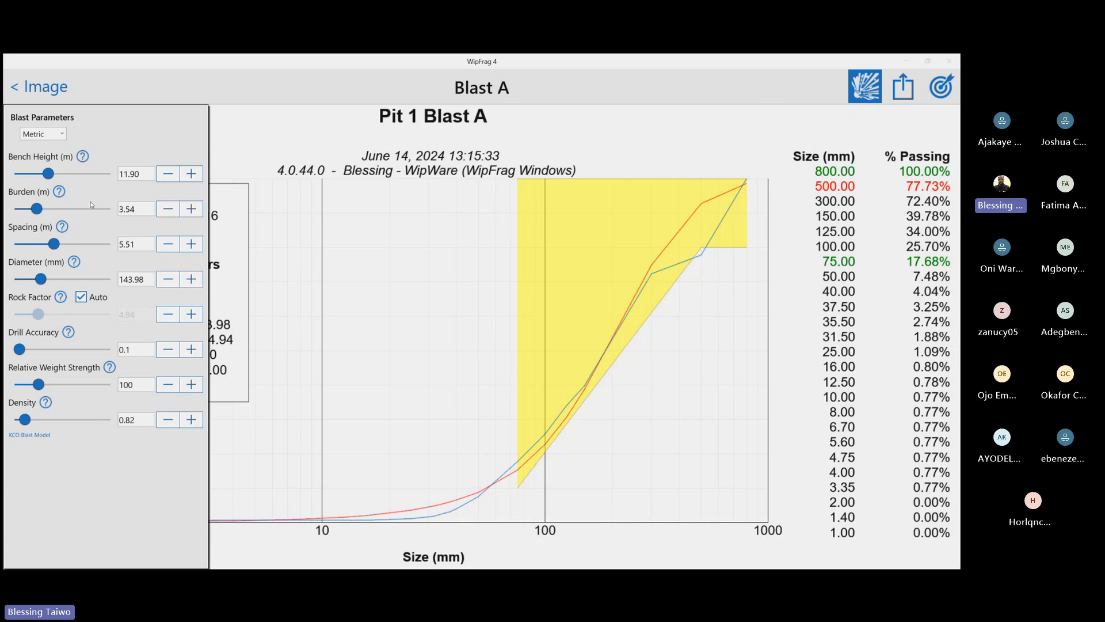
left_click(51, 137)
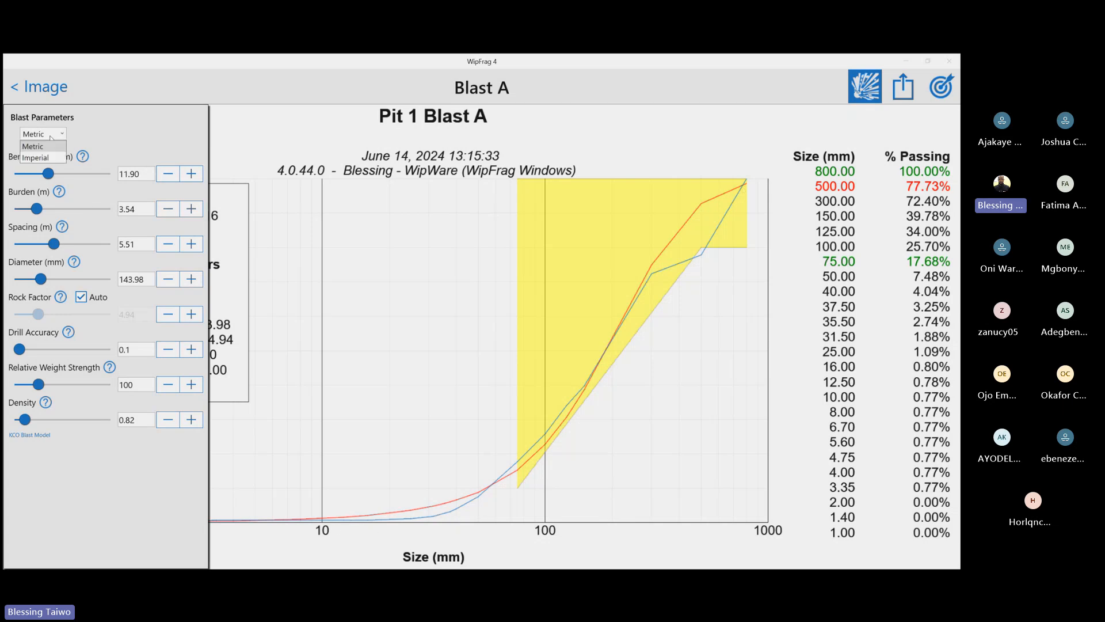
left_click(48, 158)
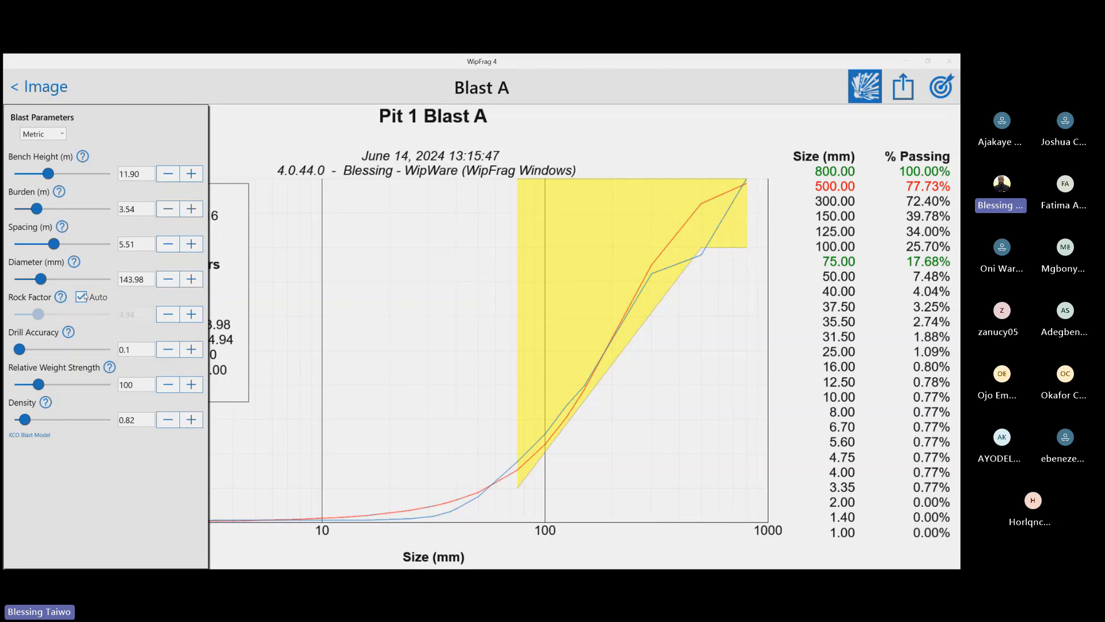
Return to the image, reopen the size distribution chart and view the export formats available for it
left_click(18, 87)
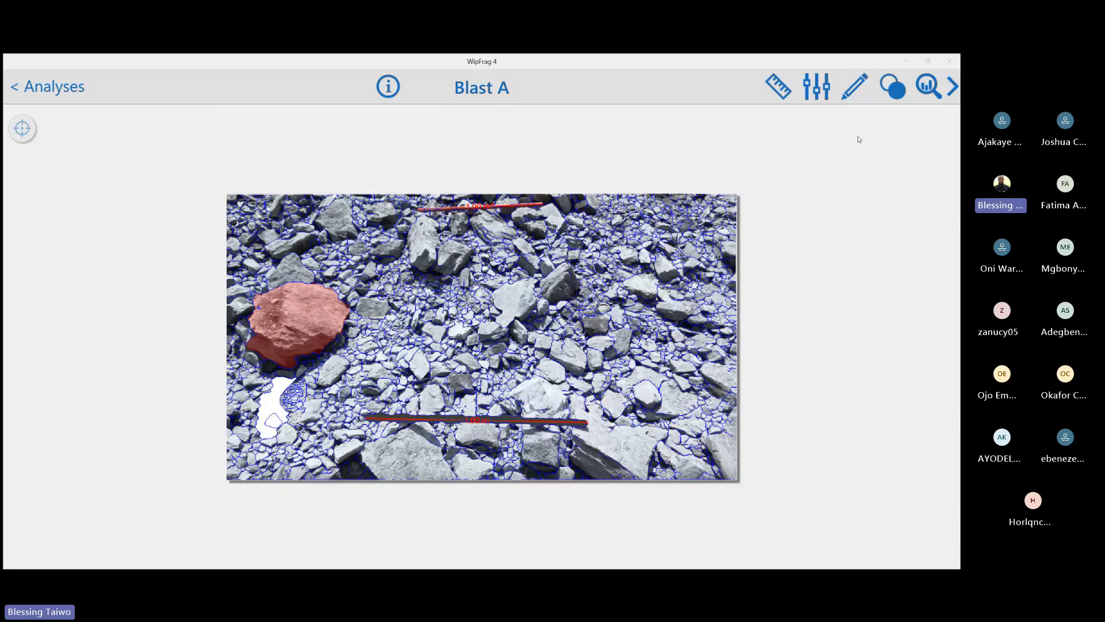
left_click(933, 91)
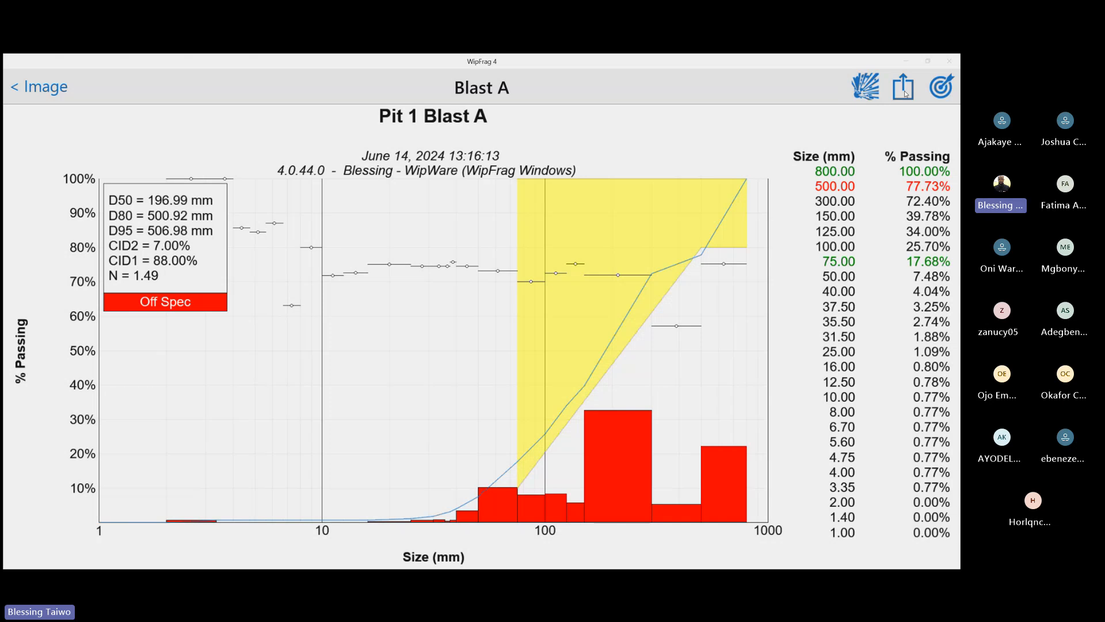
mouse_move(372, 530)
left_click(898, 89)
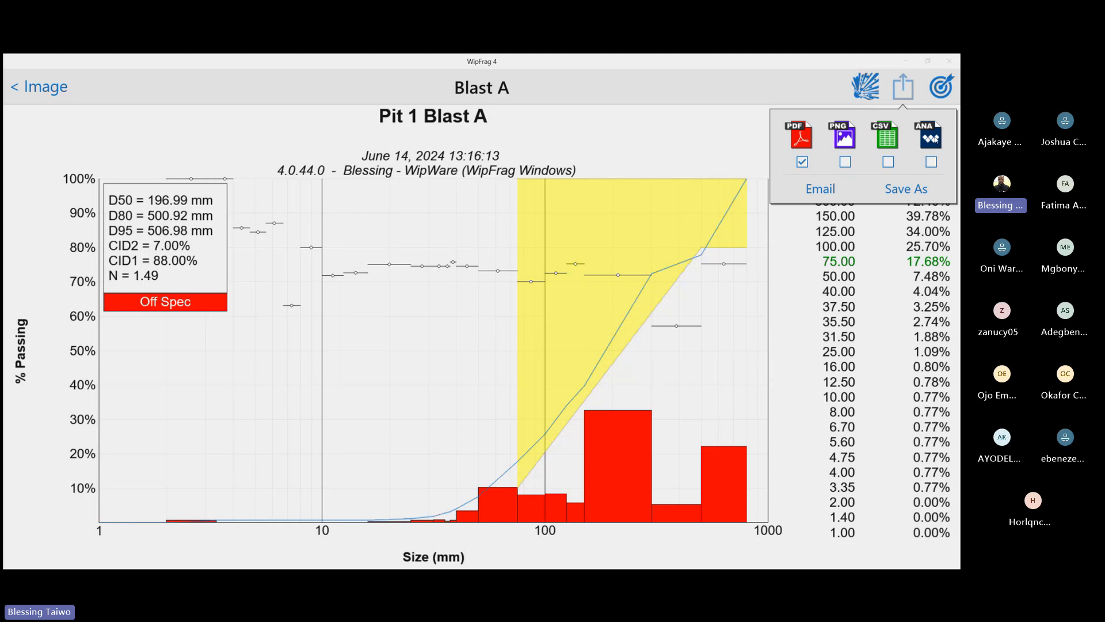
left_click(727, 71)
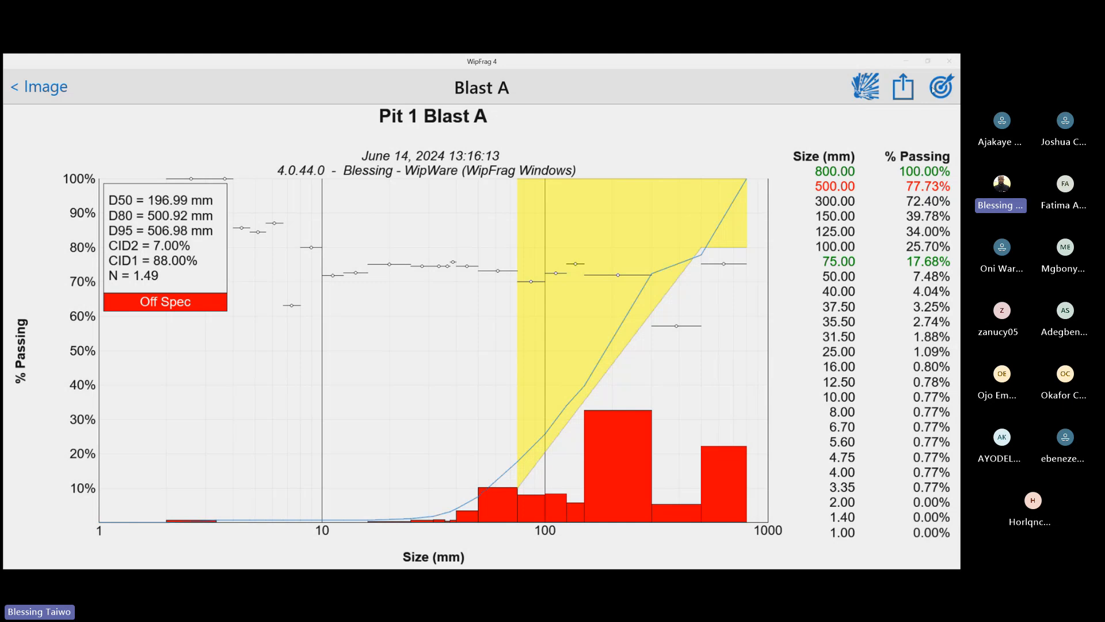
Review the sieve calibration page with its Weight / % and Cumulative % entry modes, and return to the size distribution chart
left_click(936, 89)
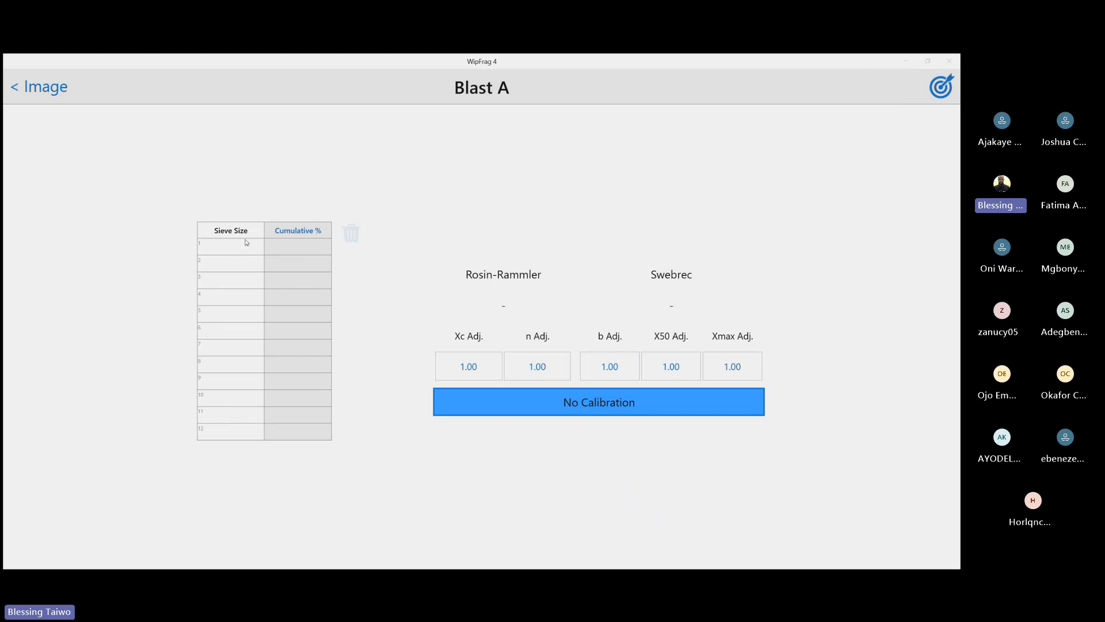
left_click(311, 231)
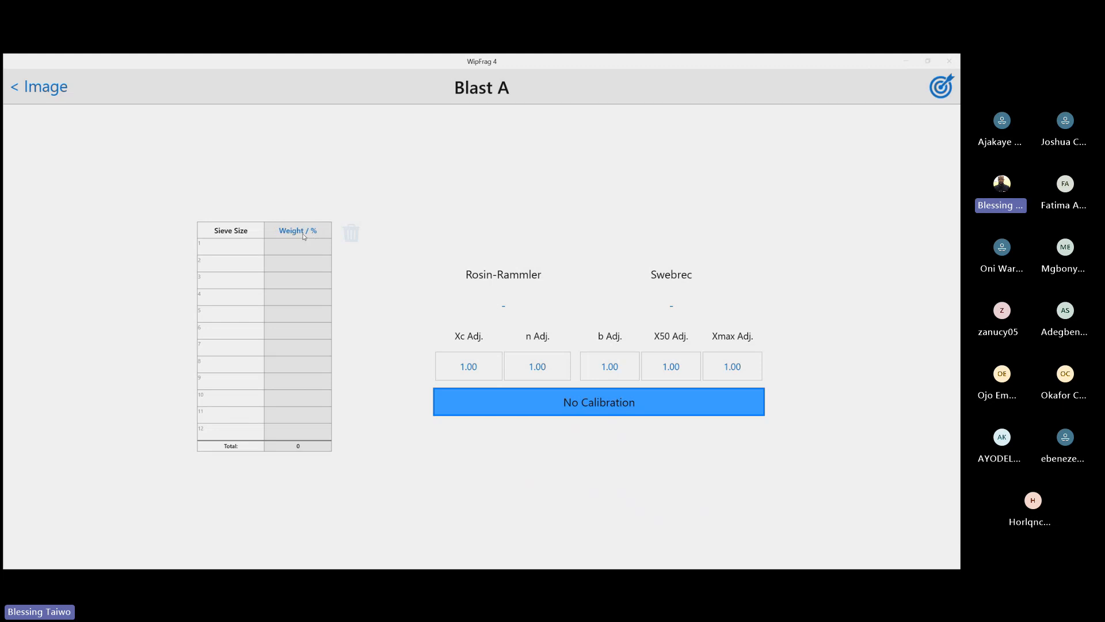
left_click(306, 233)
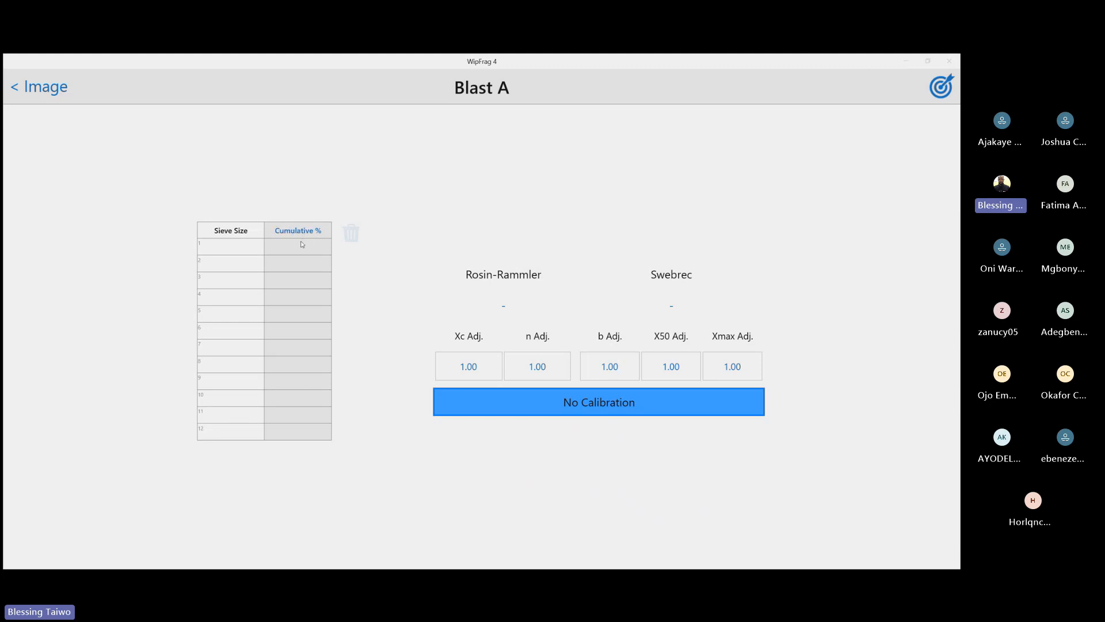
left_click(239, 252)
left_click(239, 252)
left_click(15, 91)
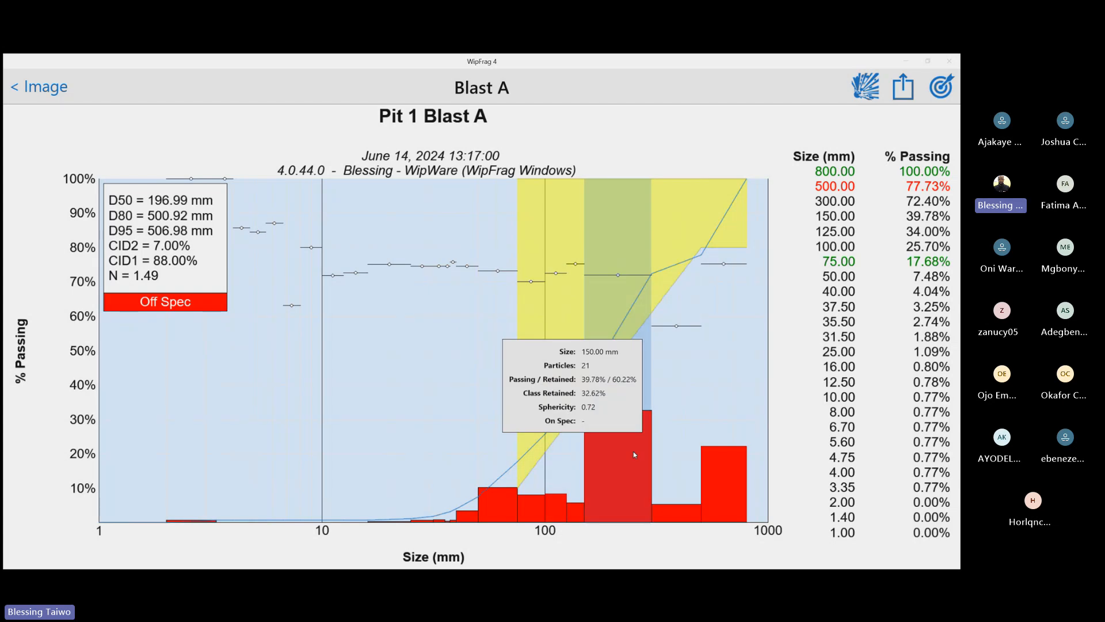
mouse_move(678, 292)
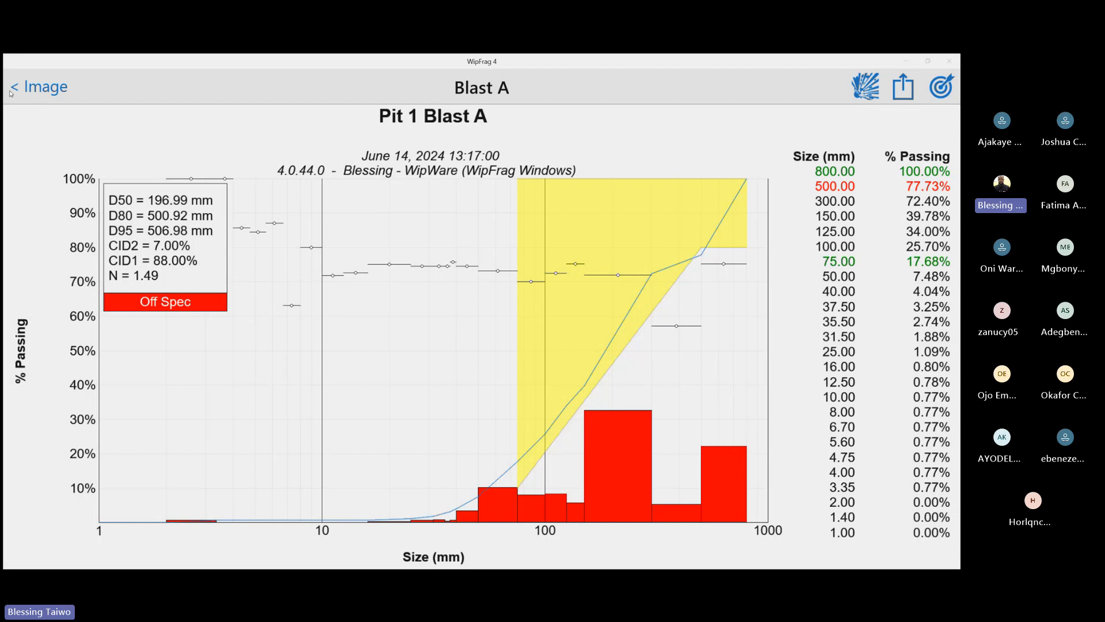
Go back to the analyses list, expand the Pit 2A1 project and move the Blast A analysis into it
left_click(17, 88)
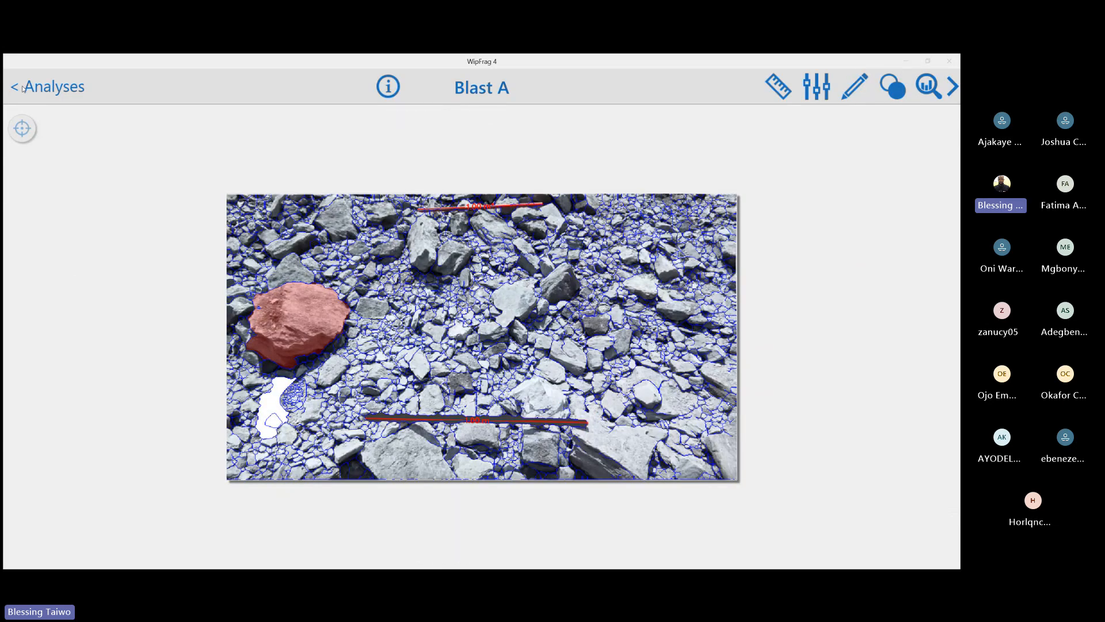
left_click(16, 88)
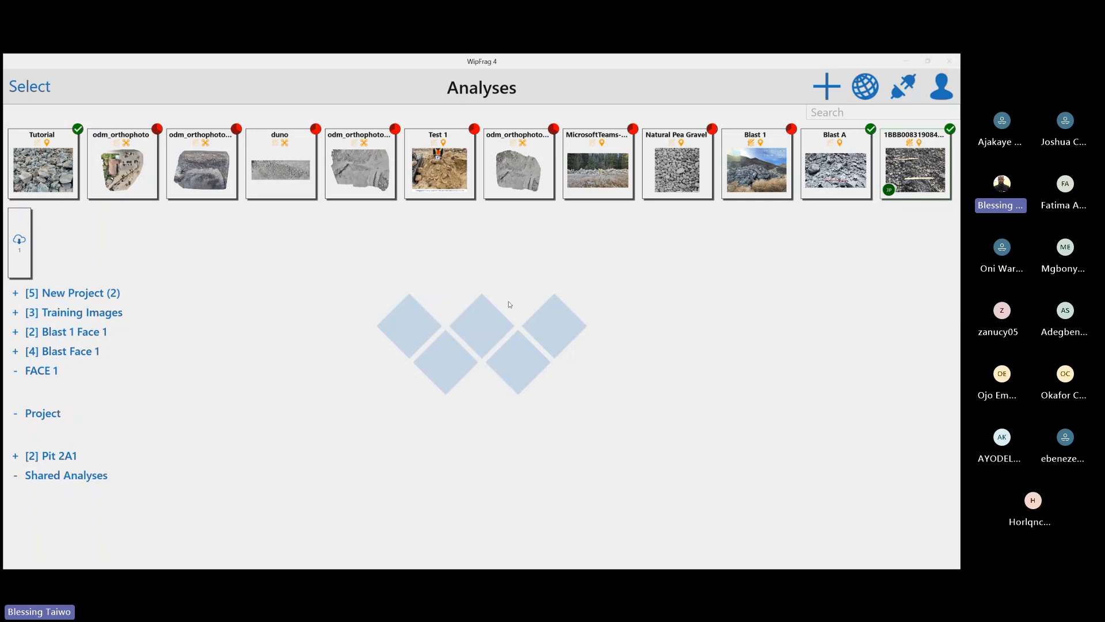
left_click(16, 455)
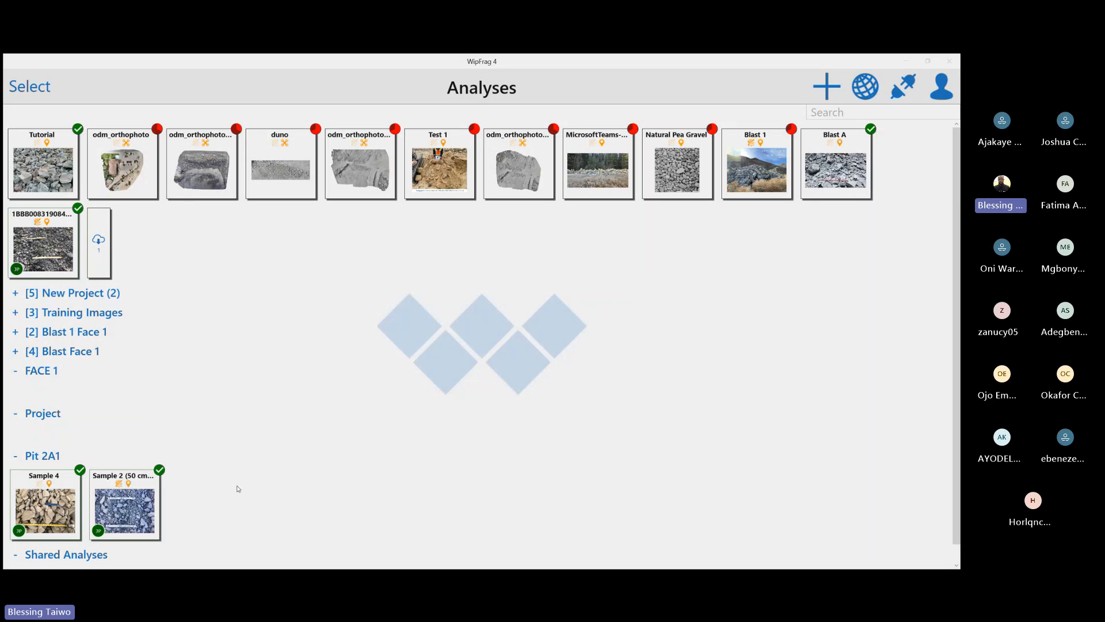
scroll(144, 486, "down", 1)
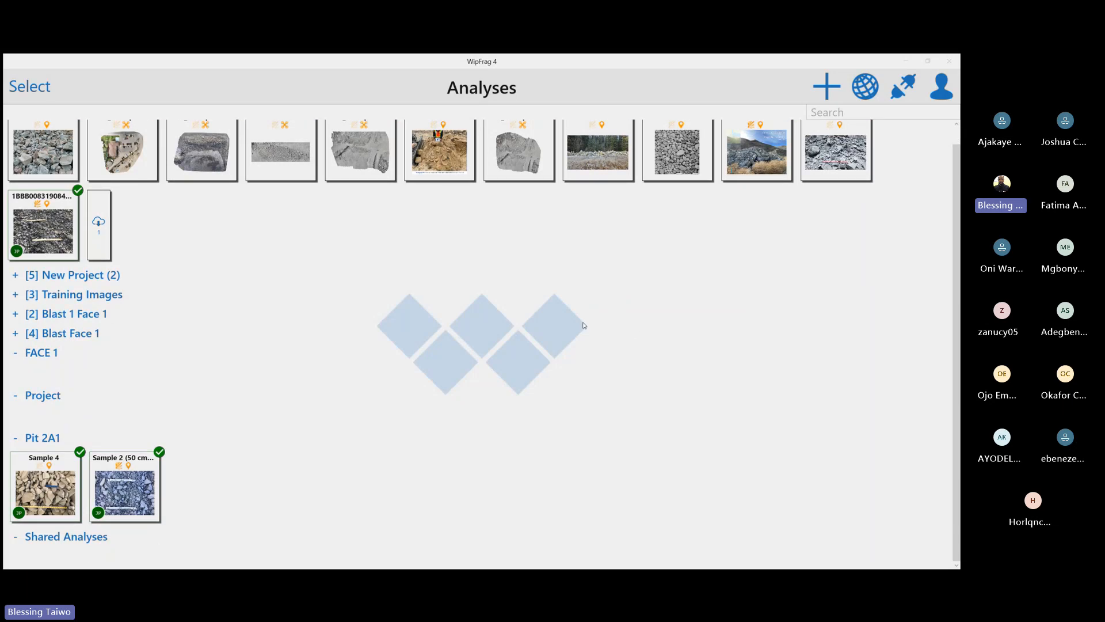
scroll(599, 328, "up", 1)
left_click_drag(834, 179, 201, 498)
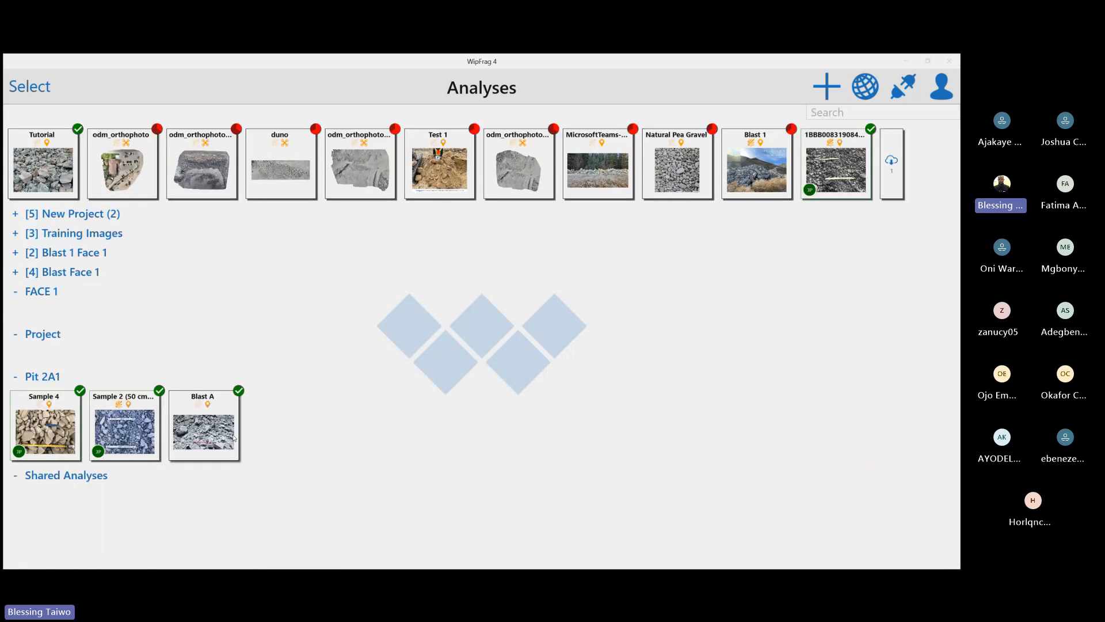
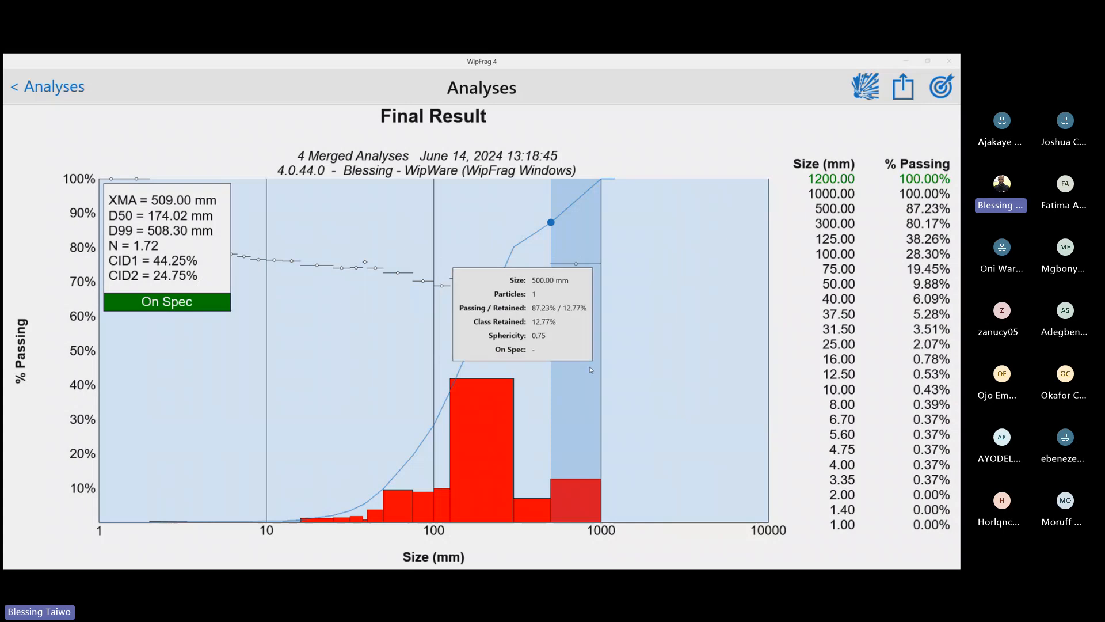
Open the display options of the Final Result chart and set its composite to Analysis (4)
left_click(643, 364)
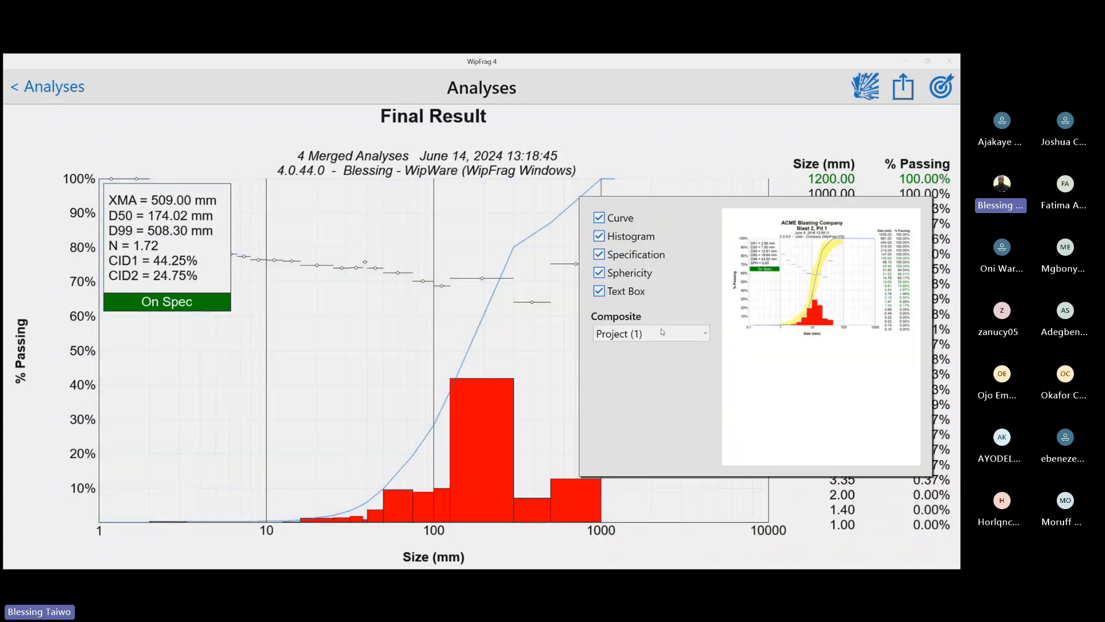
left_click(508, 355)
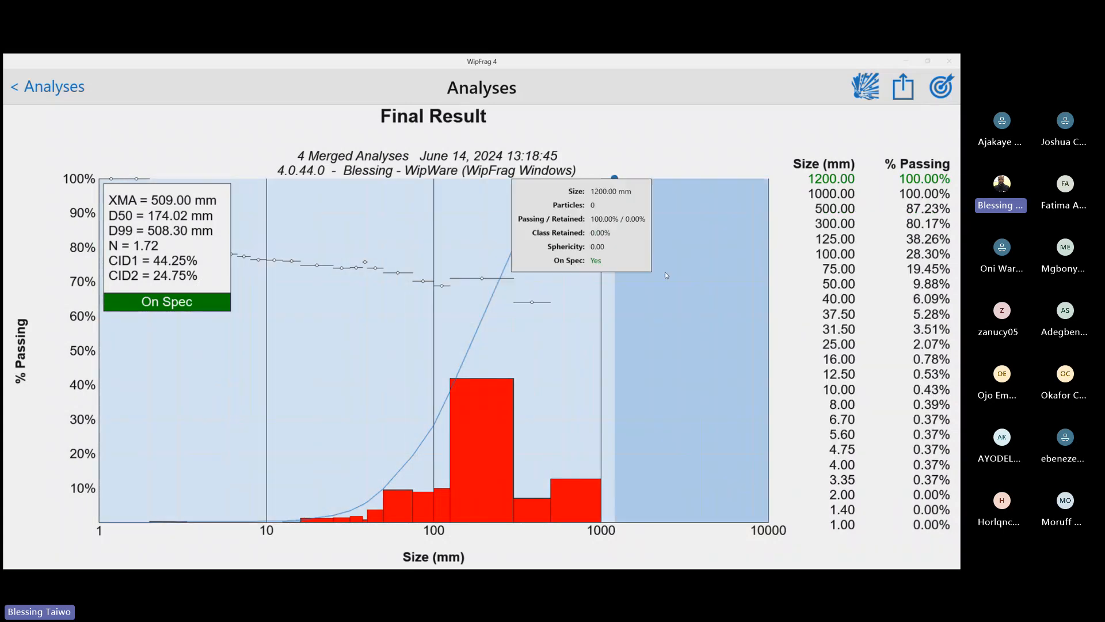
left_click(633, 316)
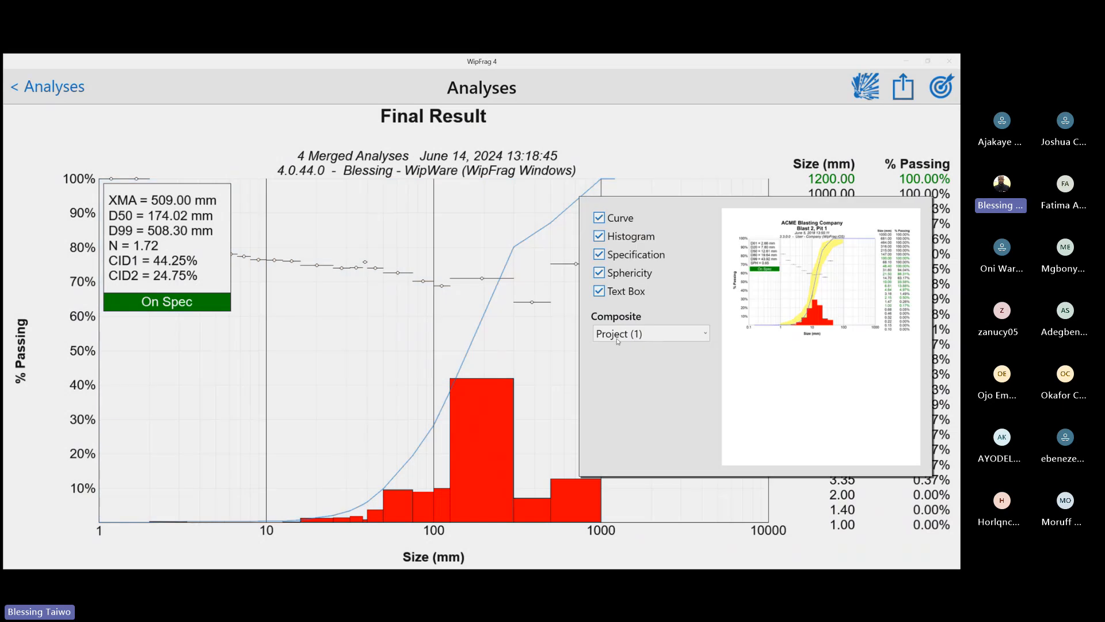
left_click(680, 338)
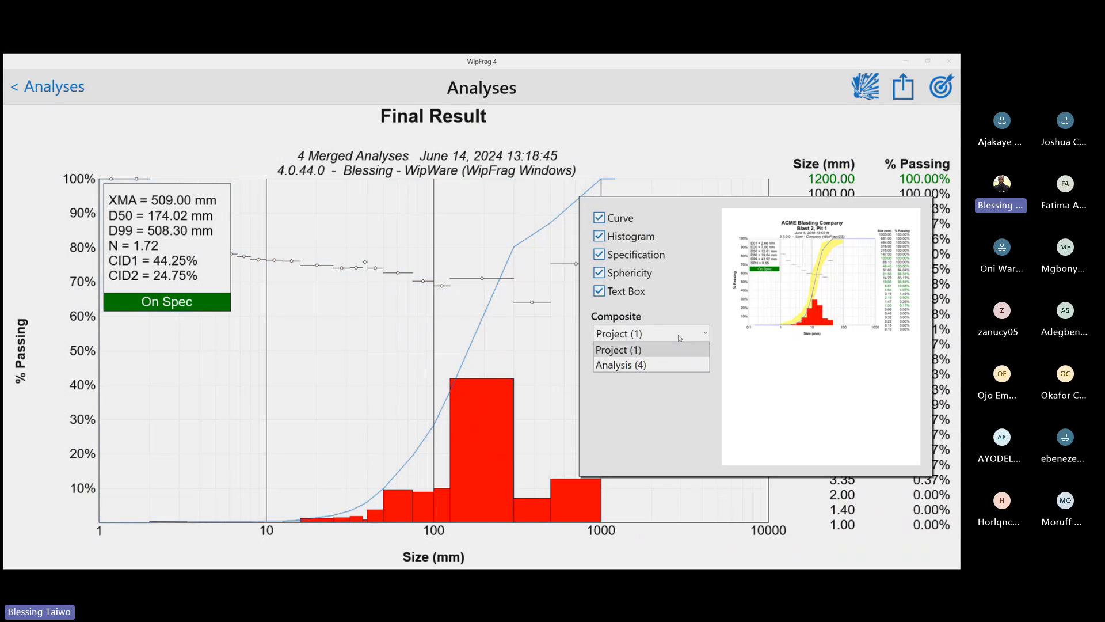
left_click(635, 365)
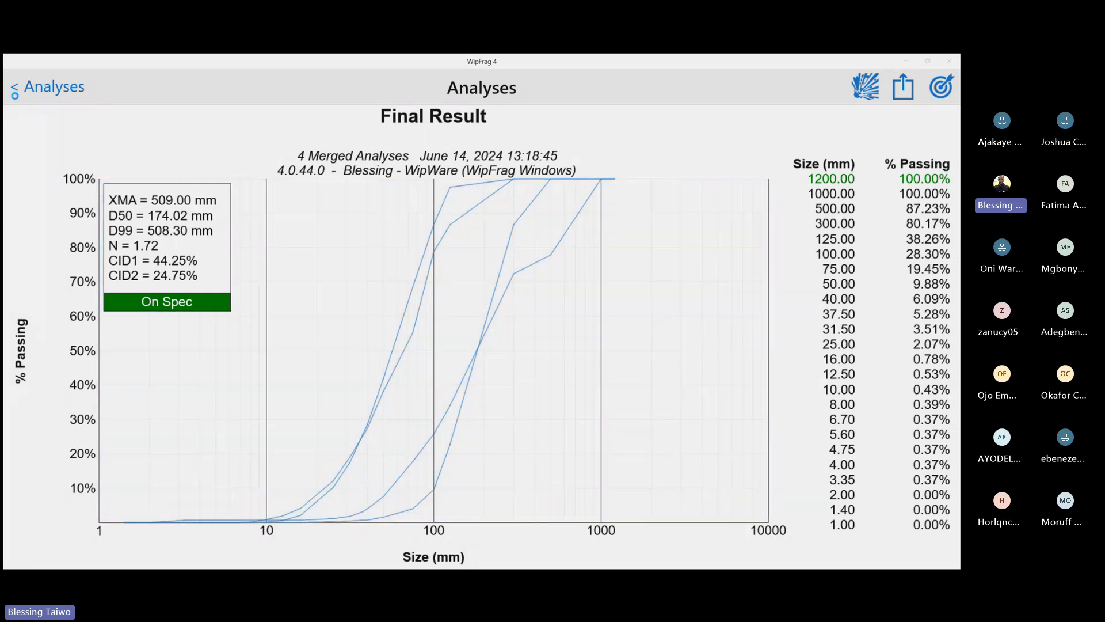
Return to the analyses list, select Sample 4 and Sample 2 in the Pit 2A1 project, and merge them into one chart
left_click(17, 88)
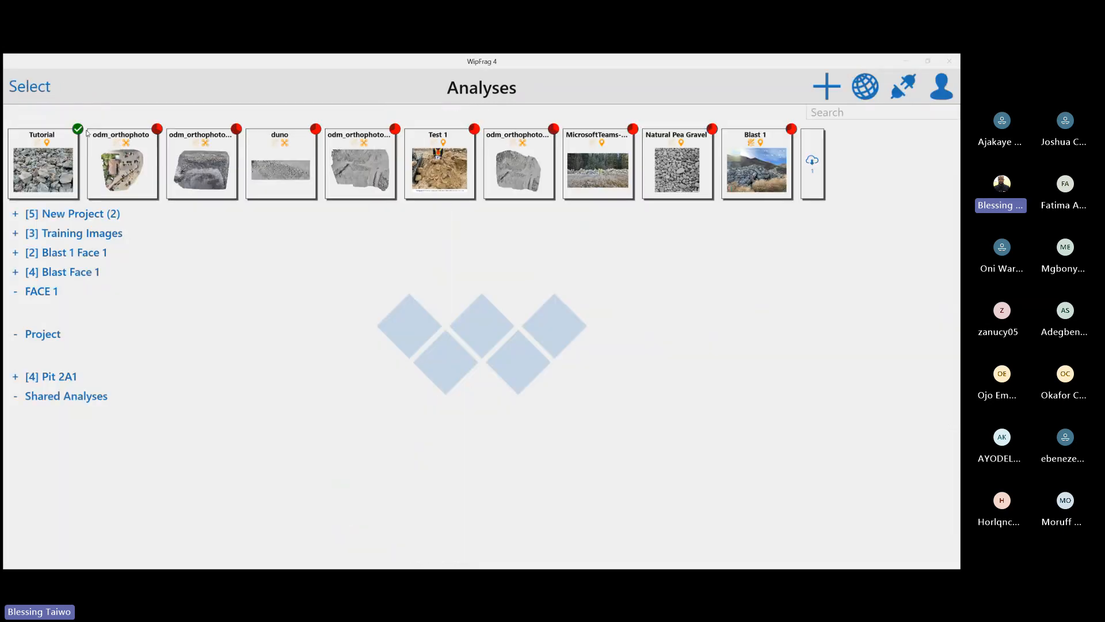
left_click(54, 376)
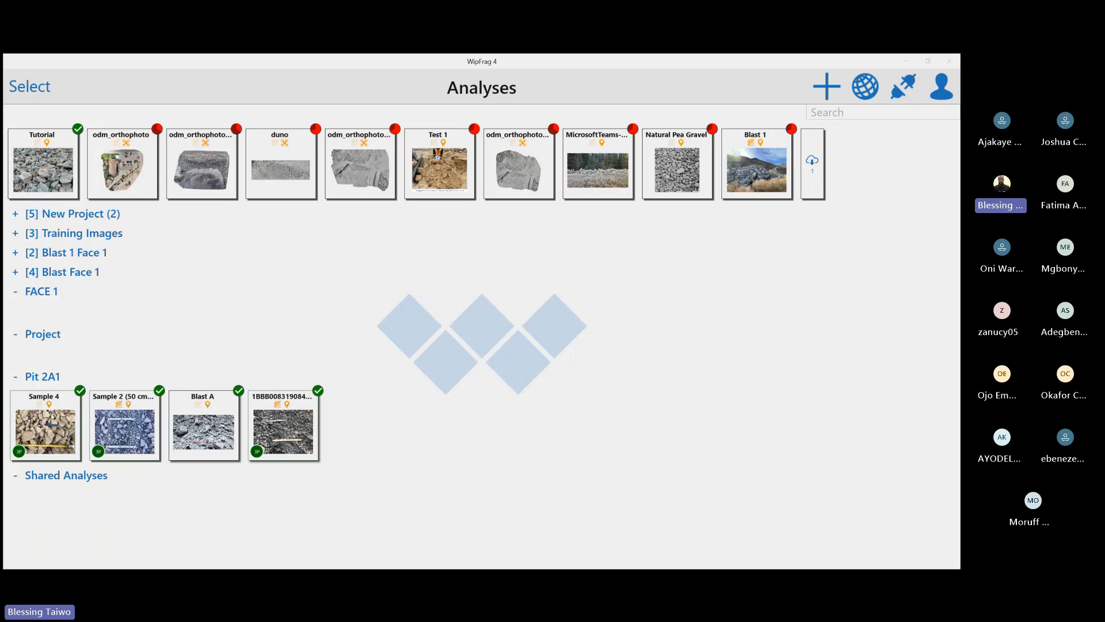
left_click_drag(53, 415, 30, 429)
left_click(28, 88)
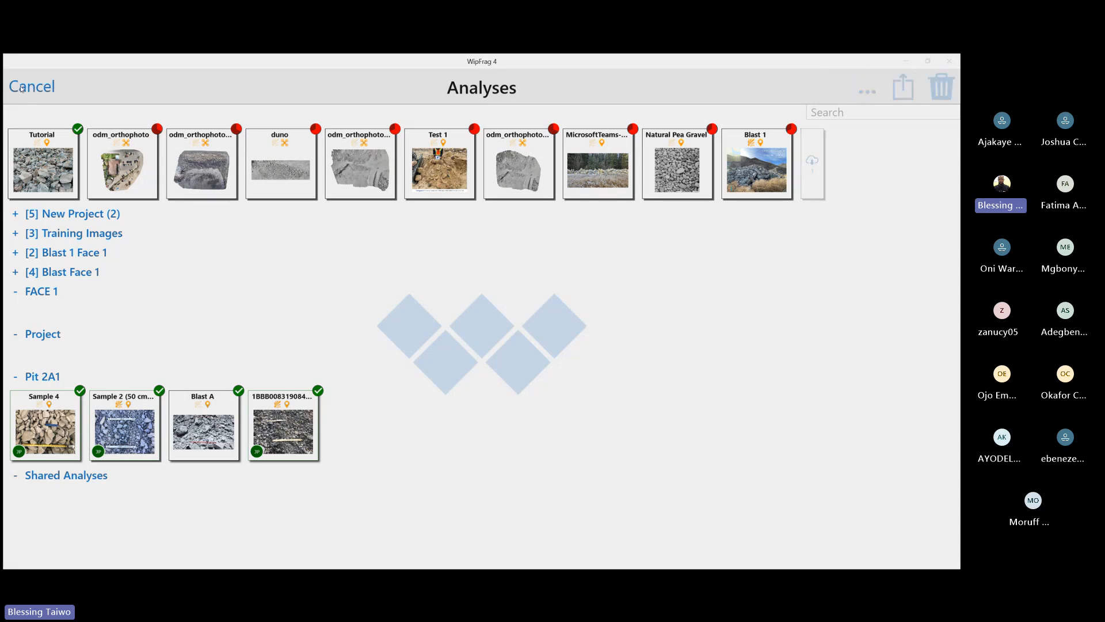
left_click(55, 424)
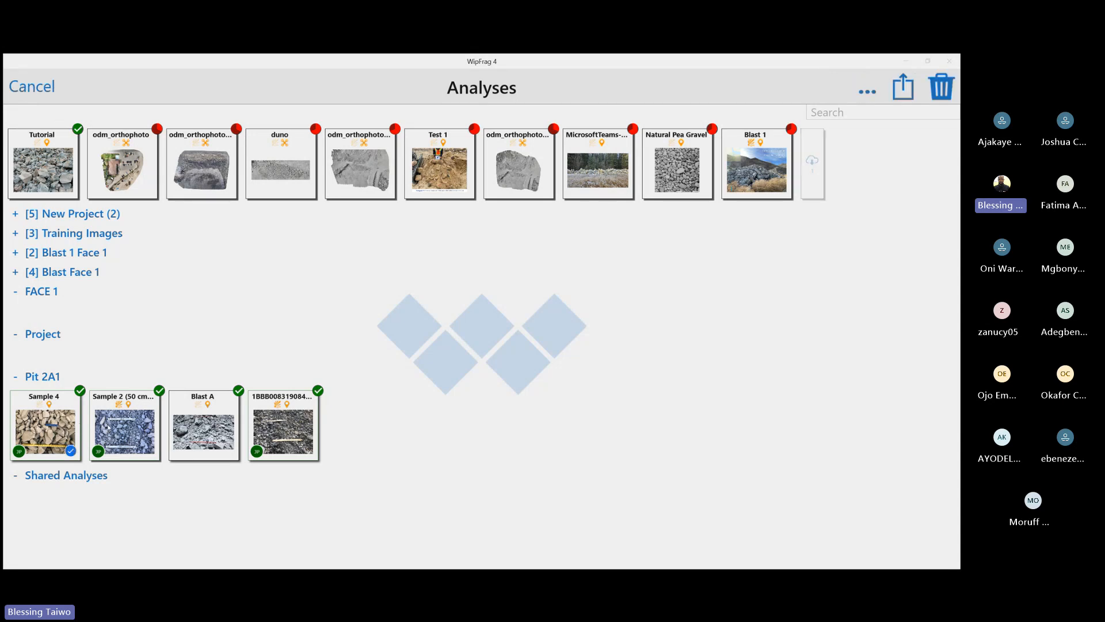
left_click(106, 426)
left_click(868, 93)
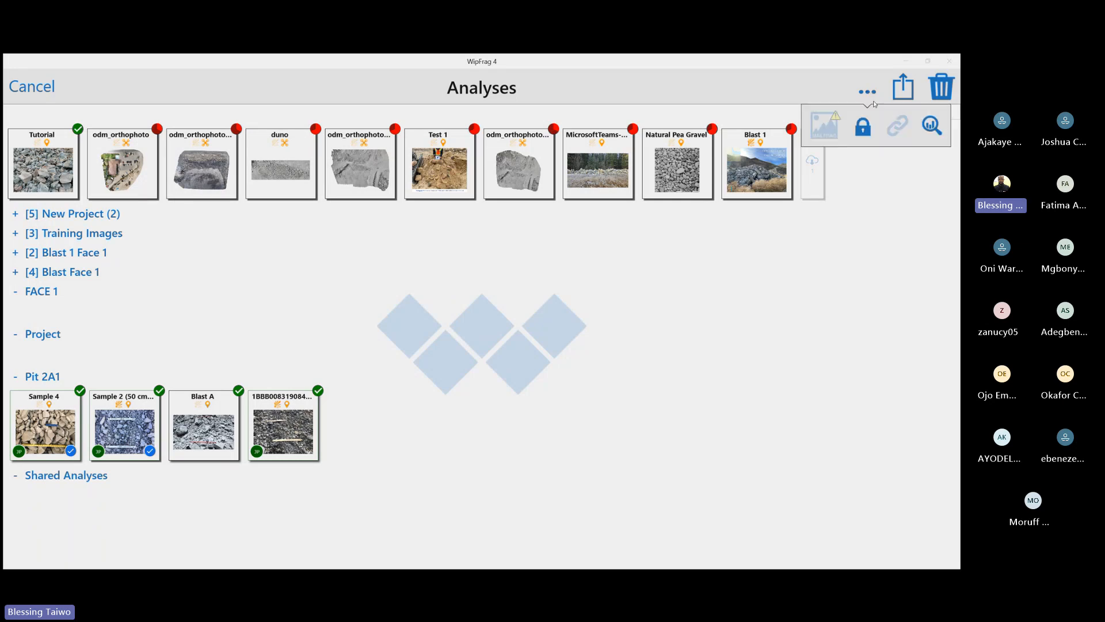
left_click(931, 124)
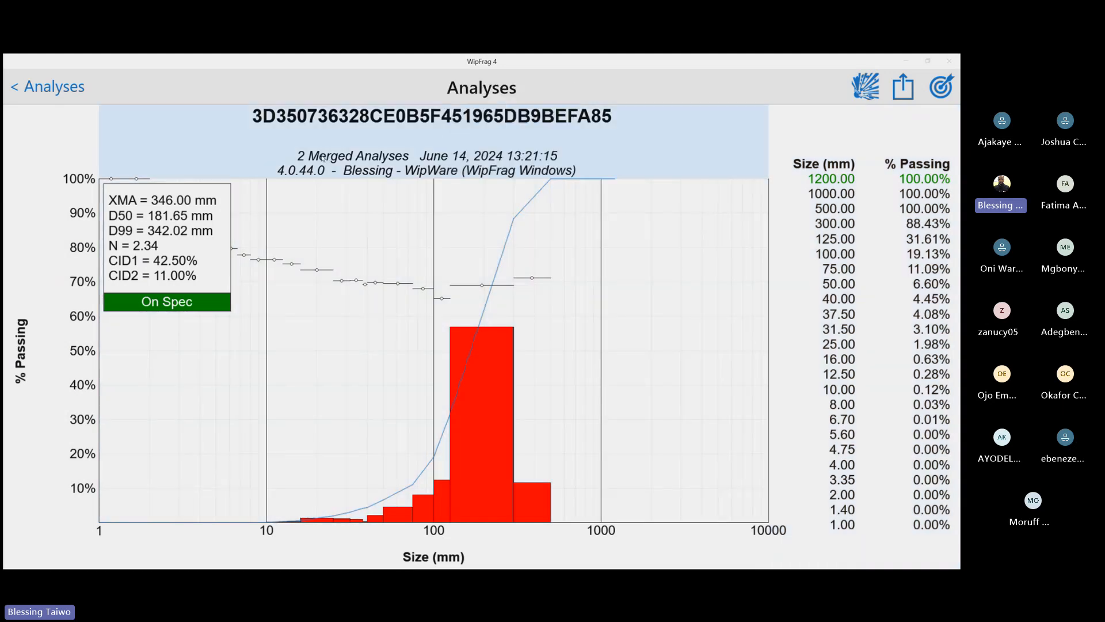
Retitle the merged size distribution chart as Blast 1
left_click(358, 122)
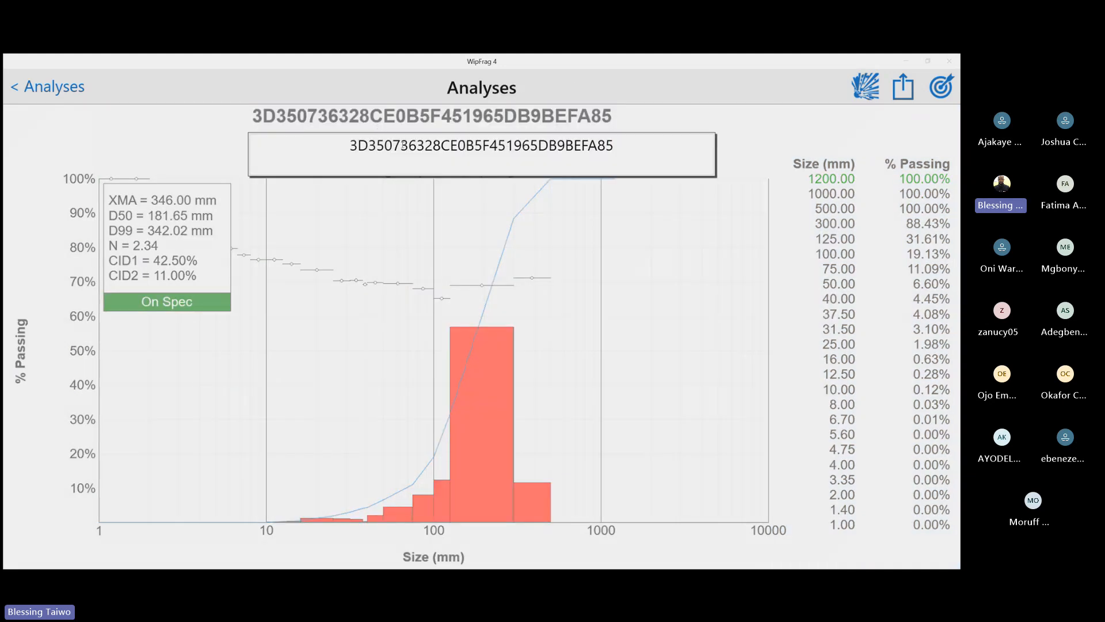
double_click(406, 145)
type("Blast 1")
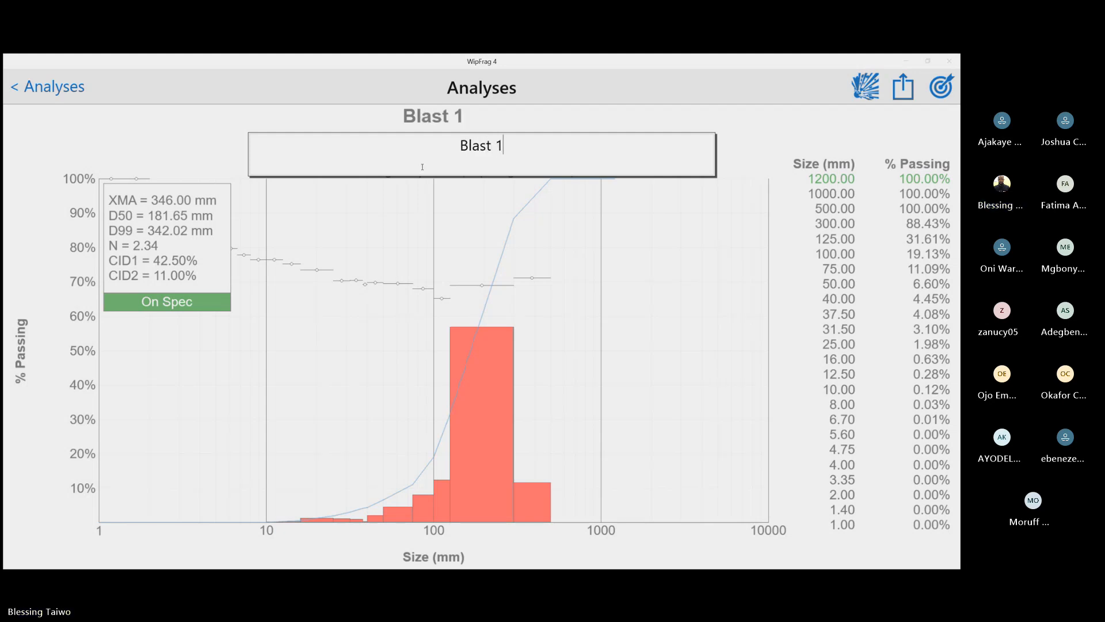
left_click(442, 306)
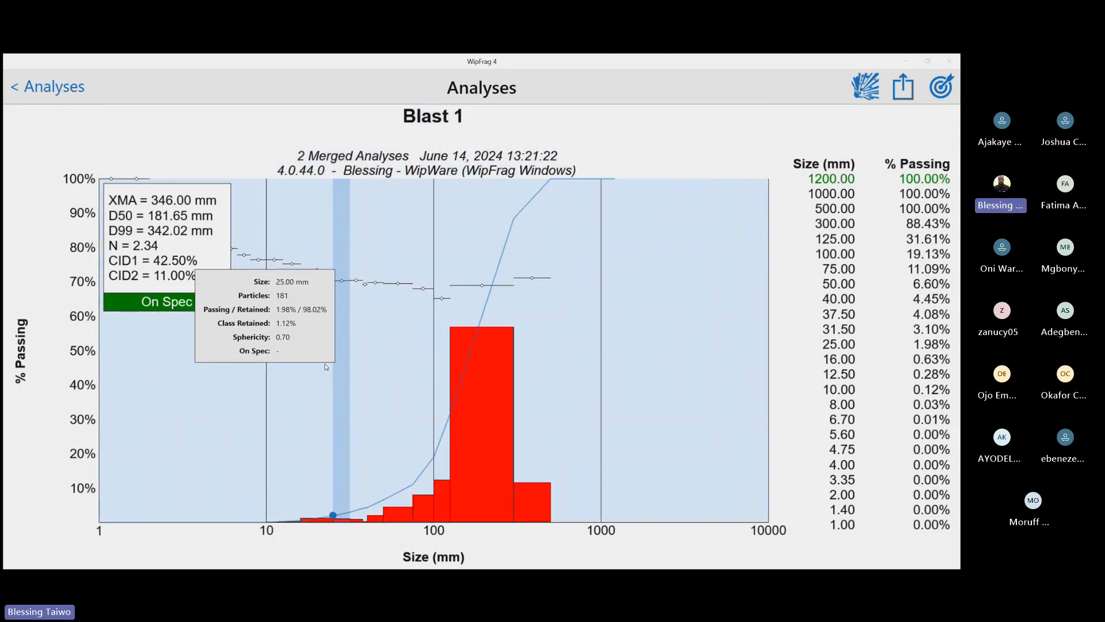
View the Blast 1 chart with the Analysis (2) composite, then switch it back to the Project composite
left_click(558, 337)
left_click(628, 337)
left_click(620, 365)
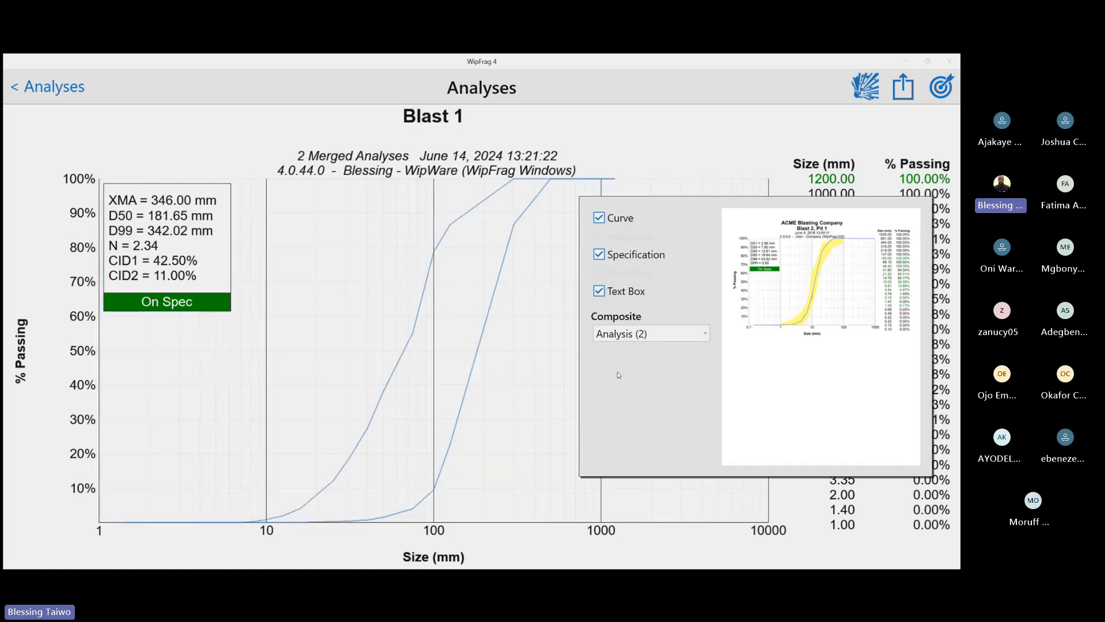
left_click(511, 355)
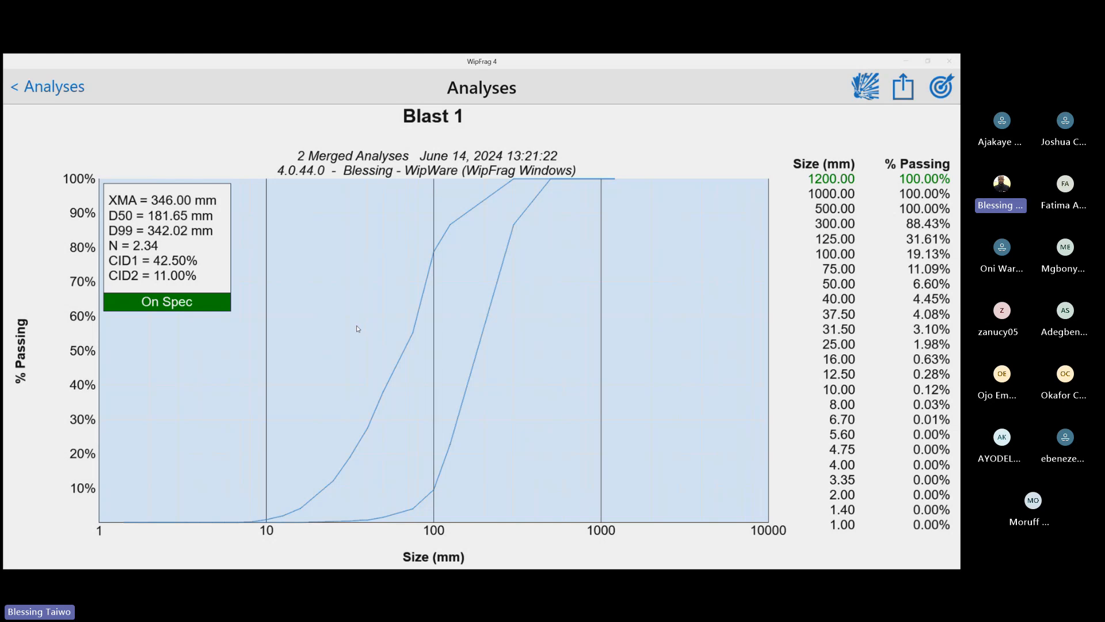
left_click(493, 335)
left_click(573, 340)
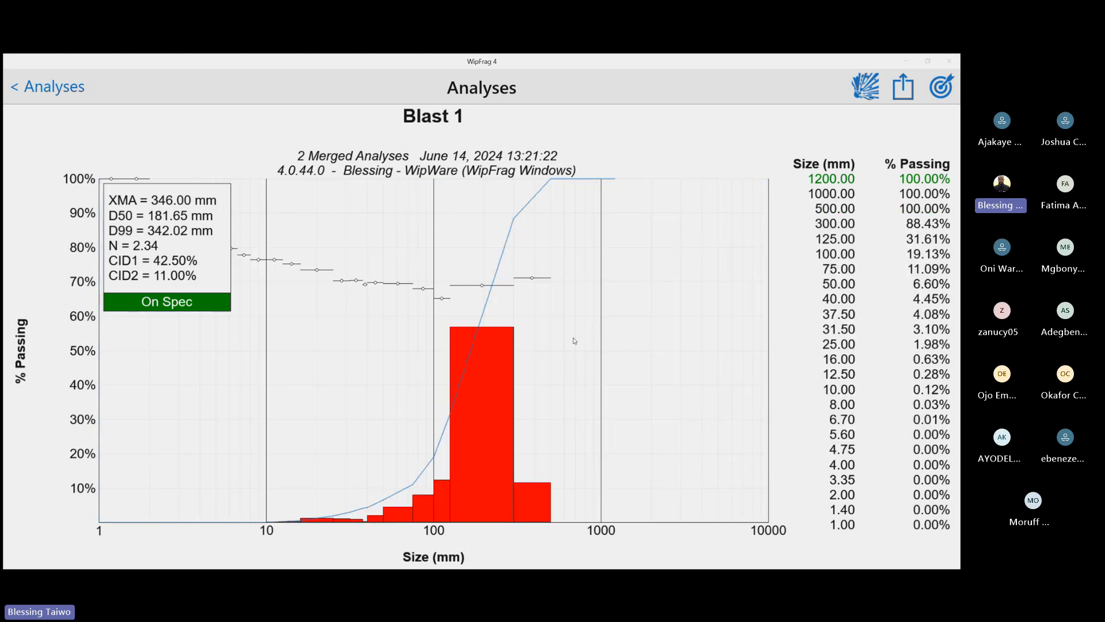
Return to the analyses list and select the fourth analysis in the Pit 2A1 project
mouse_move(516, 246)
left_click(11, 87)
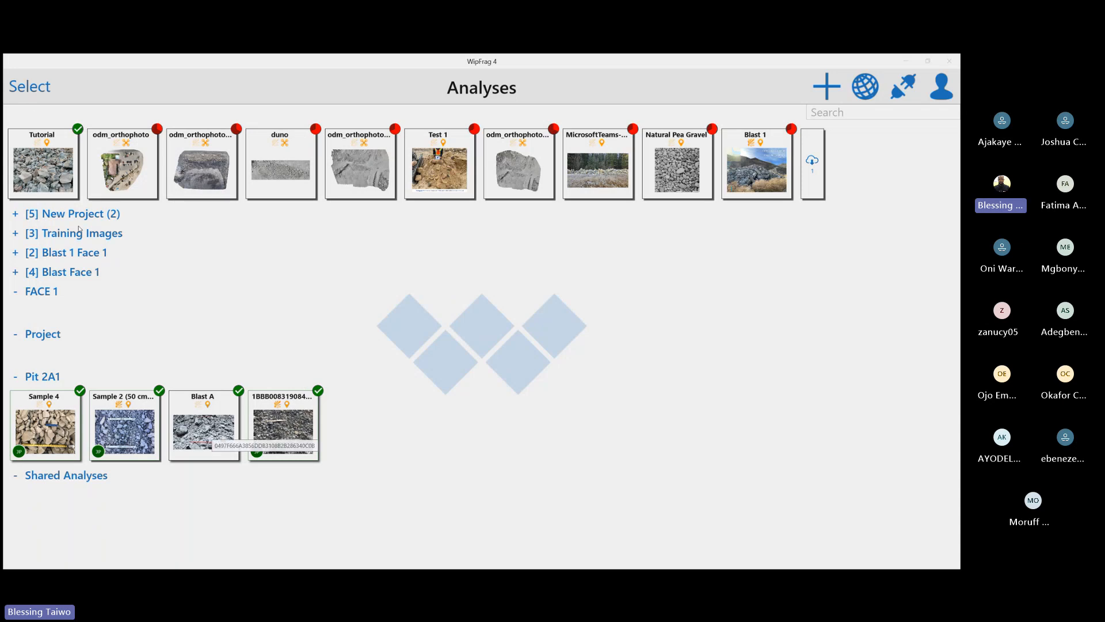
left_click(26, 89)
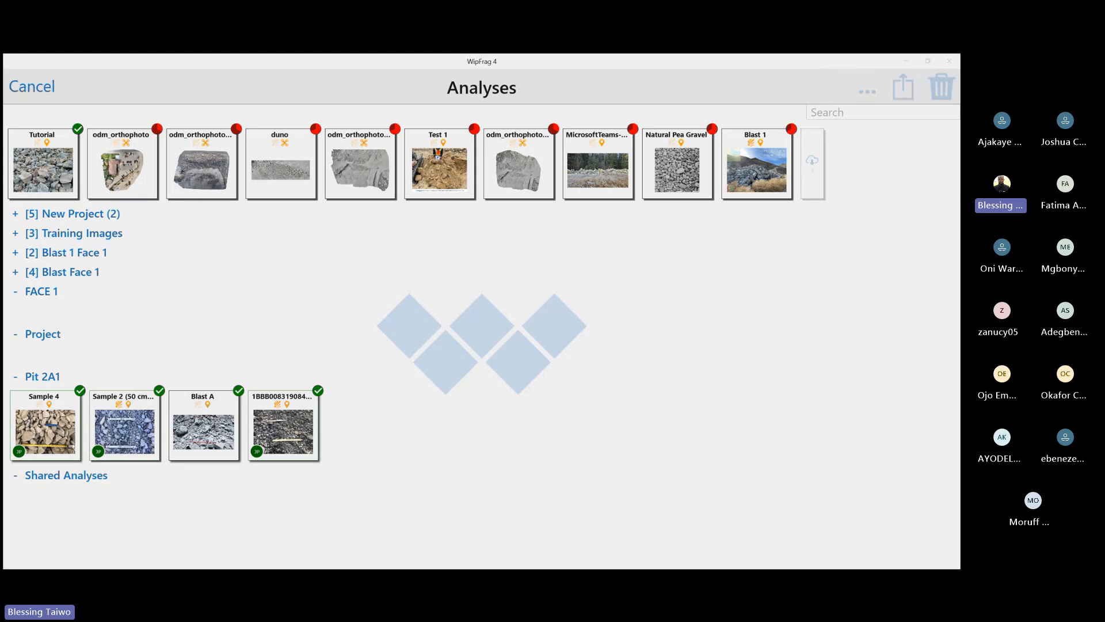
left_click(270, 436)
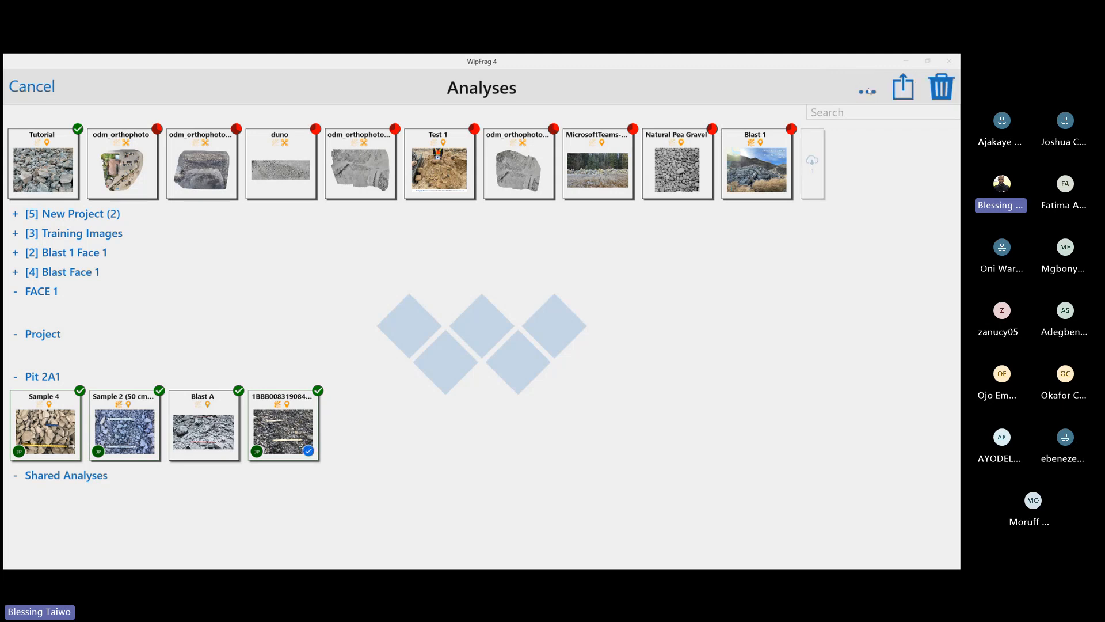
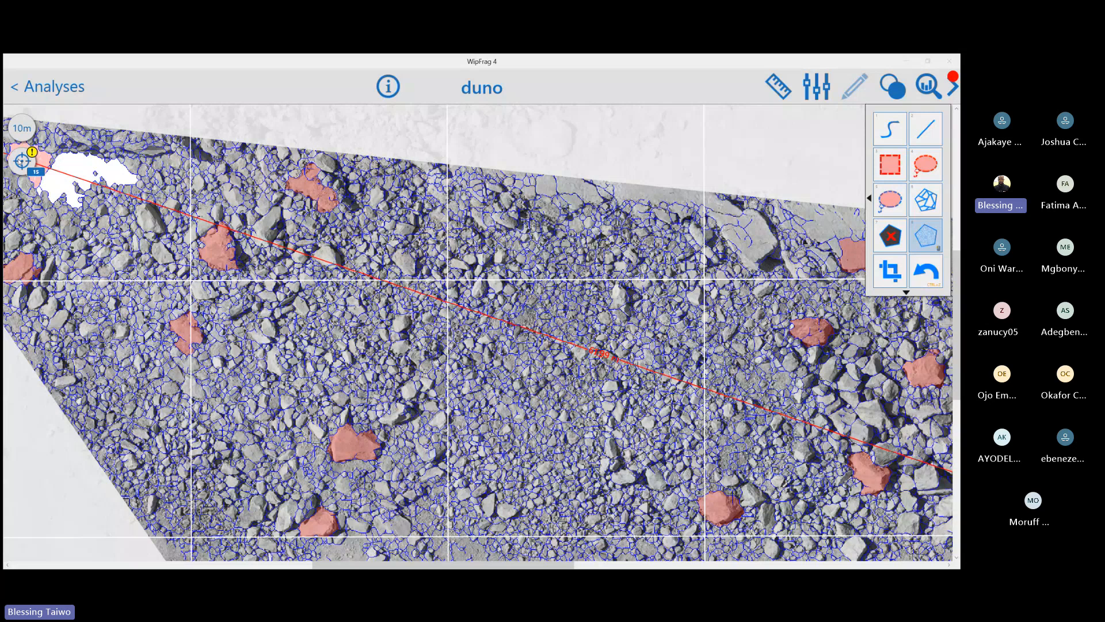
Highlight the duno fragments at the 500 mm size threshold, clear the highlight, and switch from the coloured size map to the net outlines
left_click(23, 164)
left_click(24, 166)
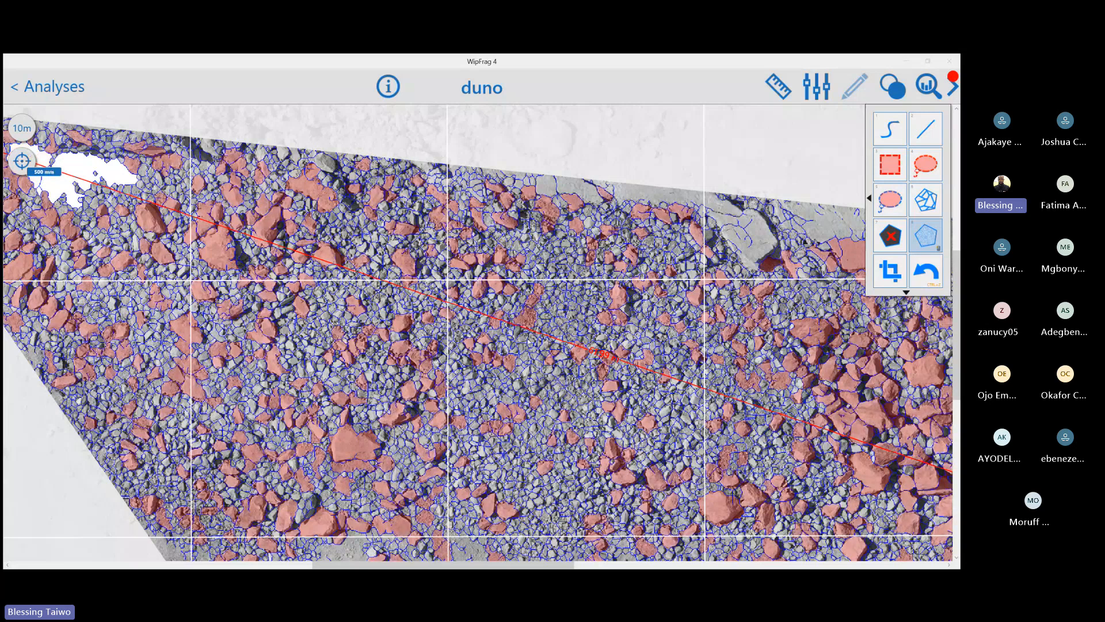
left_click(23, 162)
scroll(503, 331, "down", 2)
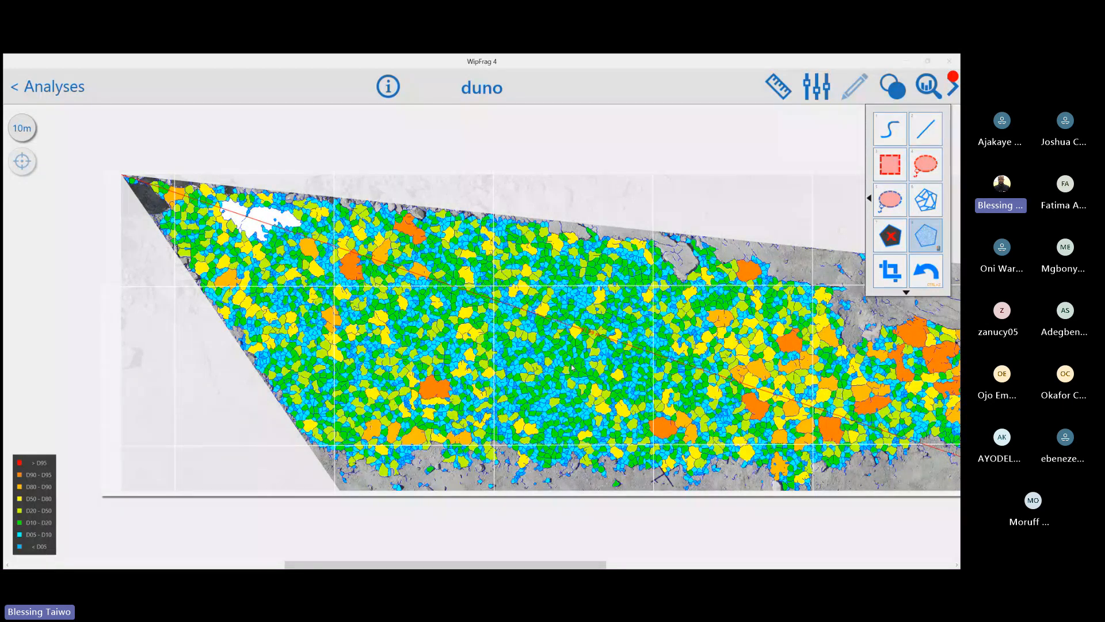
left_click(405, 319)
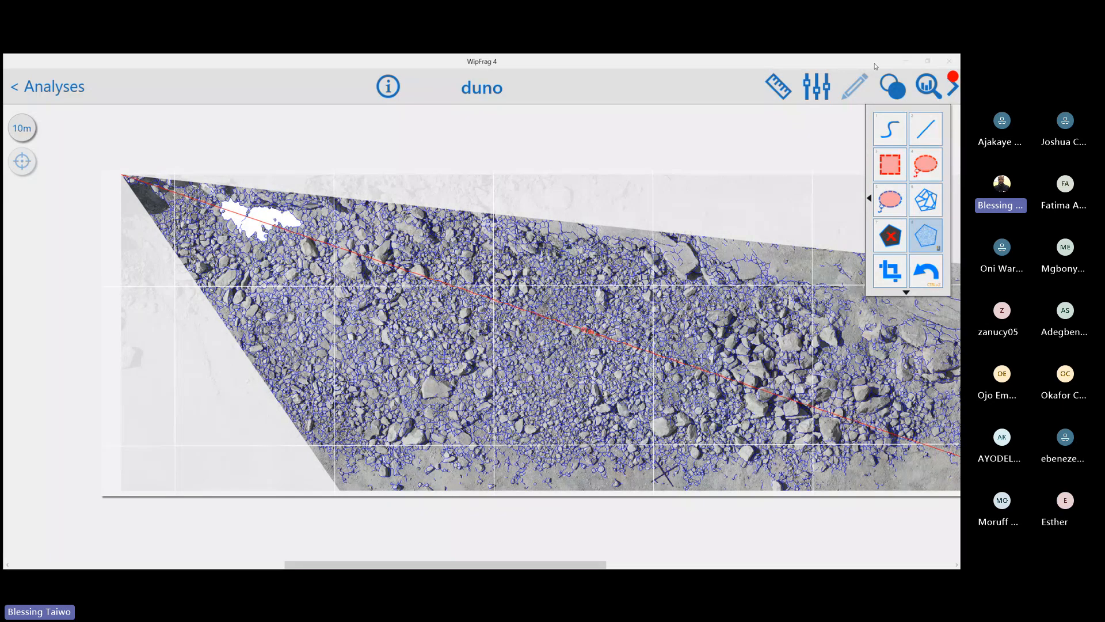
Open duno's size distribution chart, inspect the details of its size classes, and return to the image
left_click(921, 83)
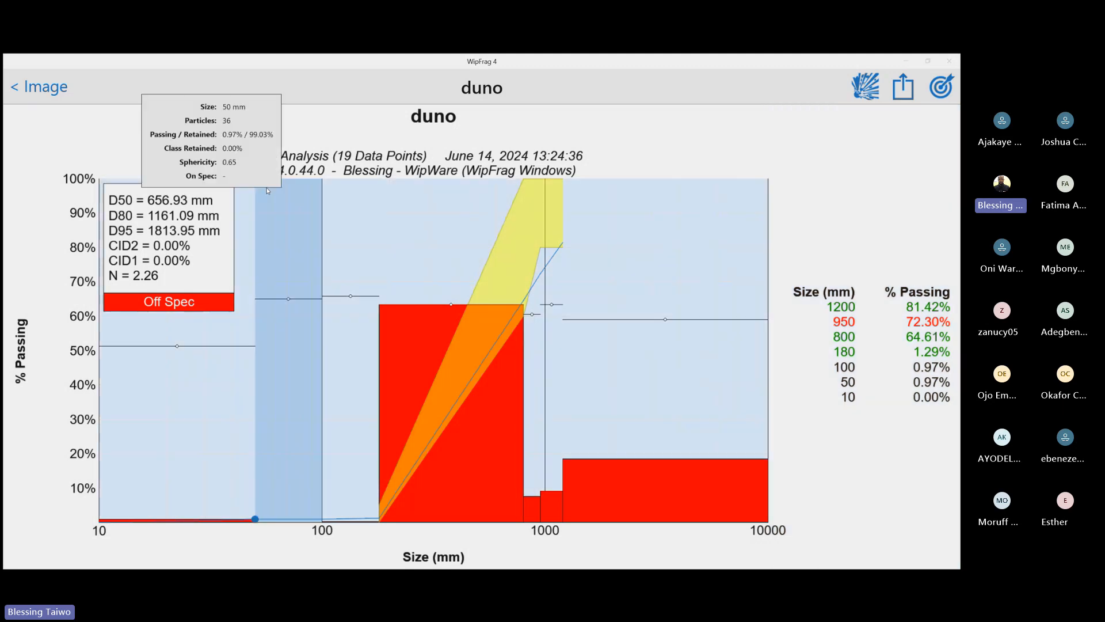
mouse_move(412, 482)
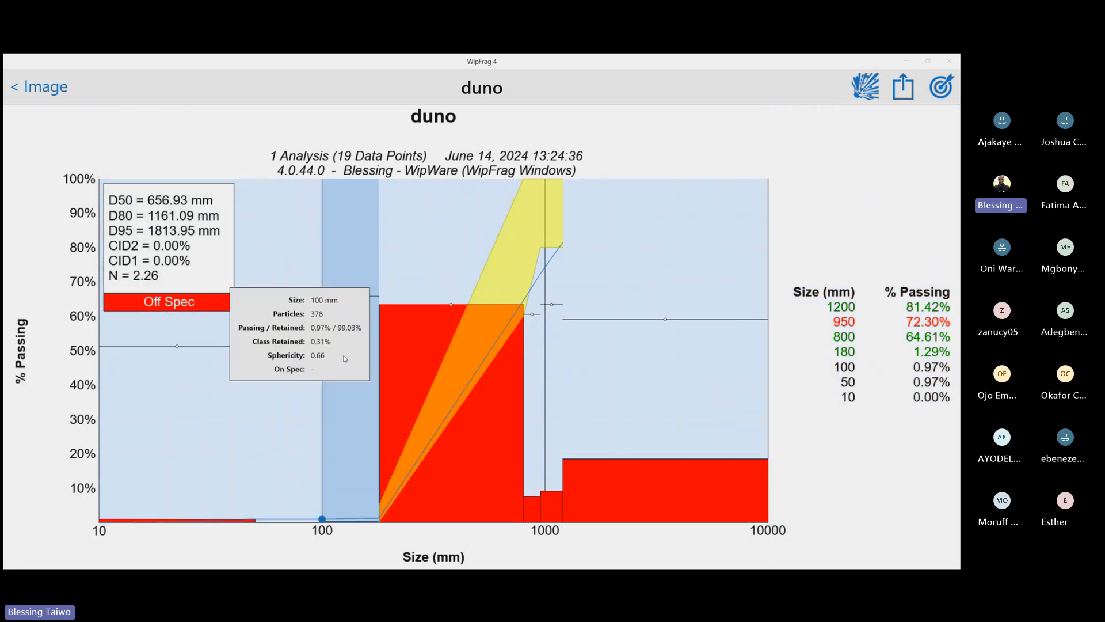
left_click(17, 88)
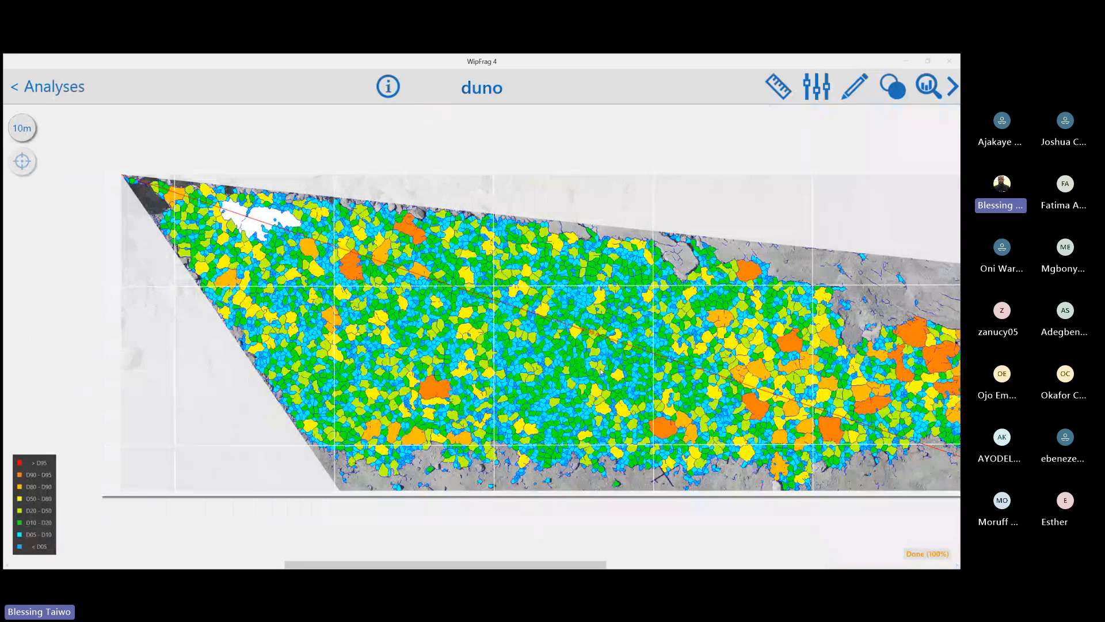
Return to the analyses list, open the Geographic Information System map, and go to the duno layer
left_click(15, 88)
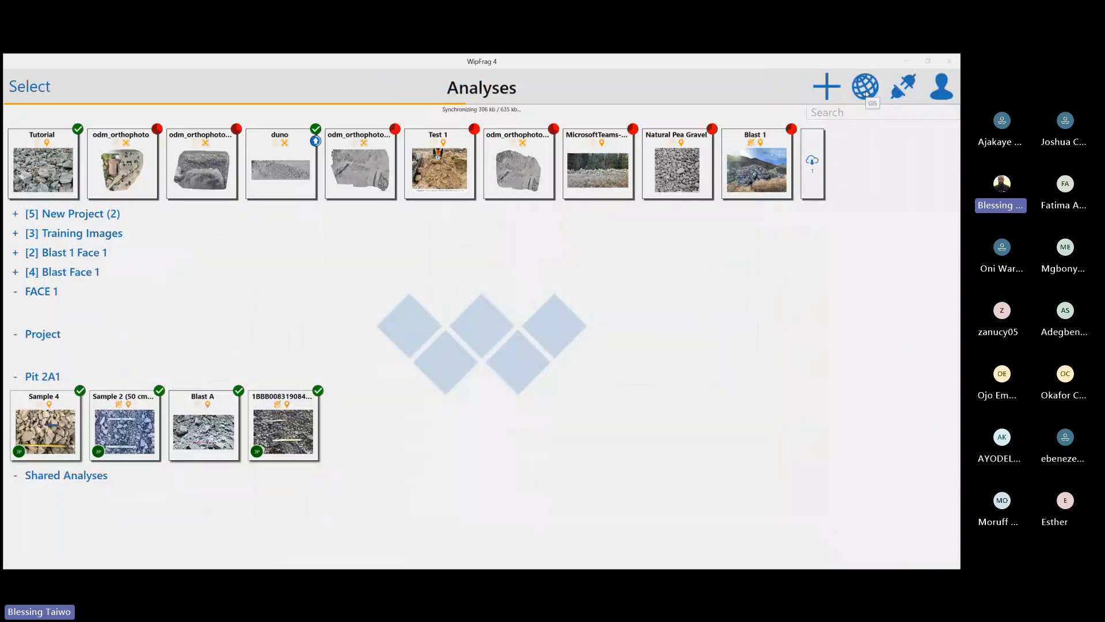
left_click(866, 87)
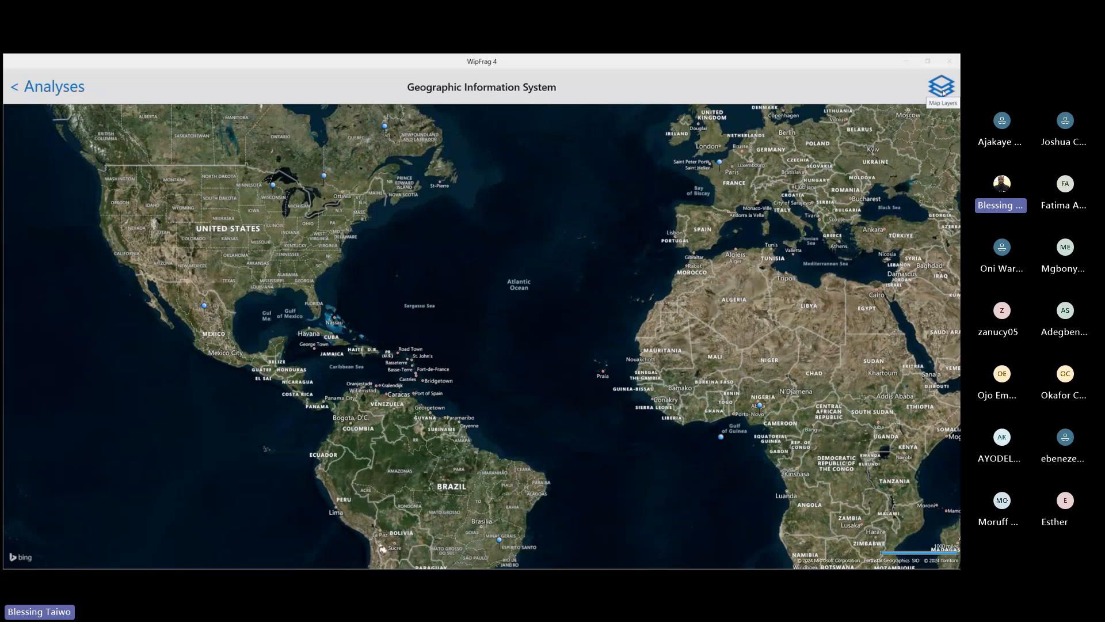
left_click(942, 92)
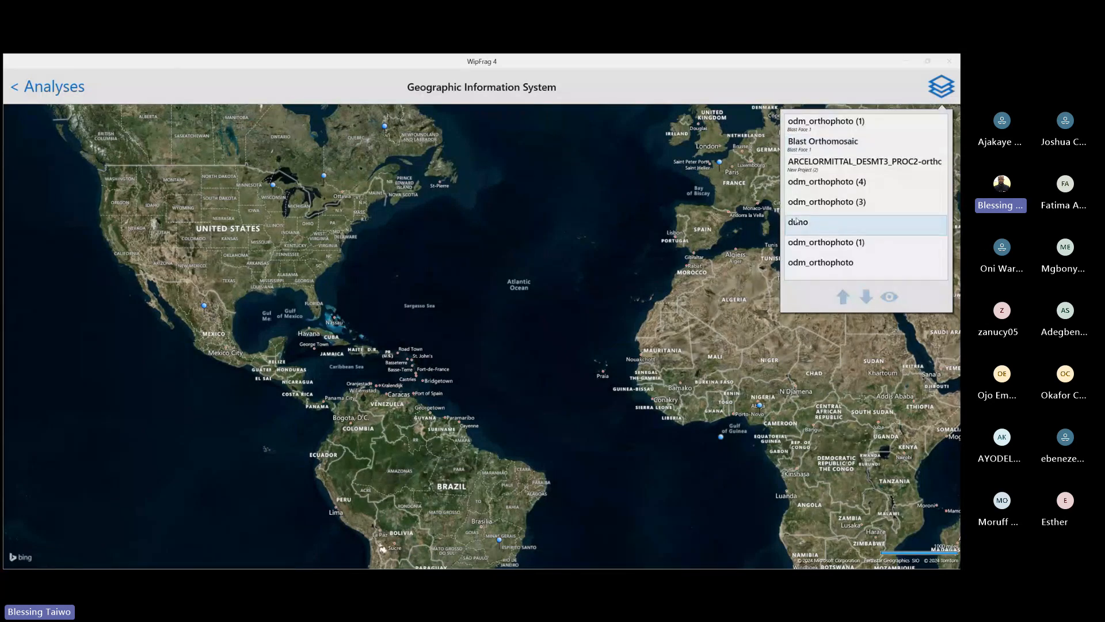
left_click(826, 225)
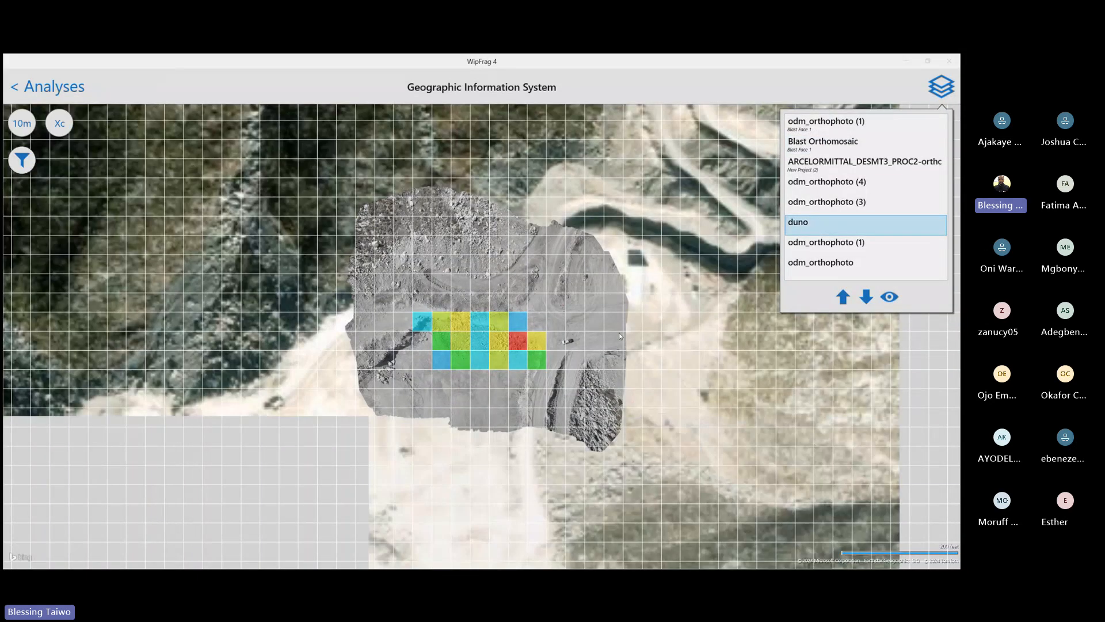
Examine the coloured grid cells of the duno orthophoto and its surroundings on the satellite map
scroll(514, 334, "up", 2)
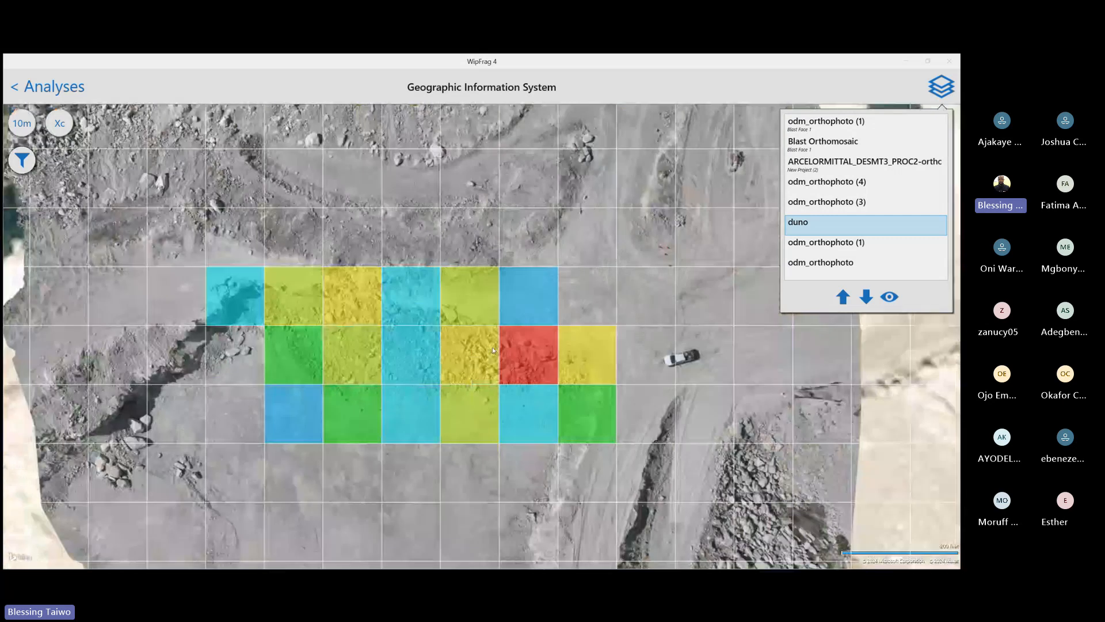
scroll(473, 351, "down", 2)
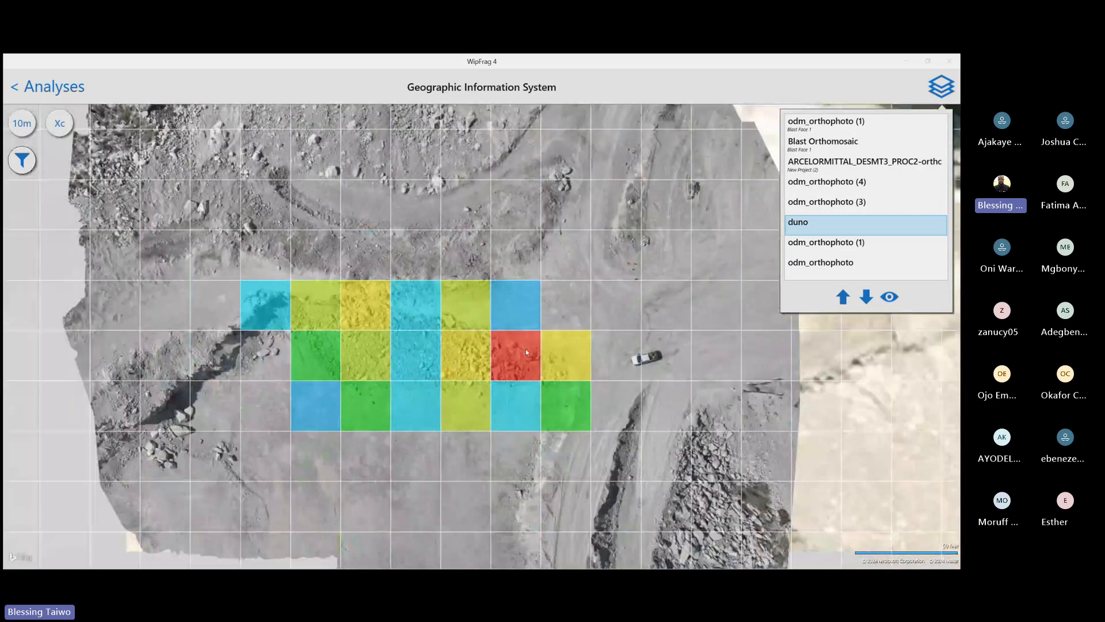
scroll(595, 366, "up", 2)
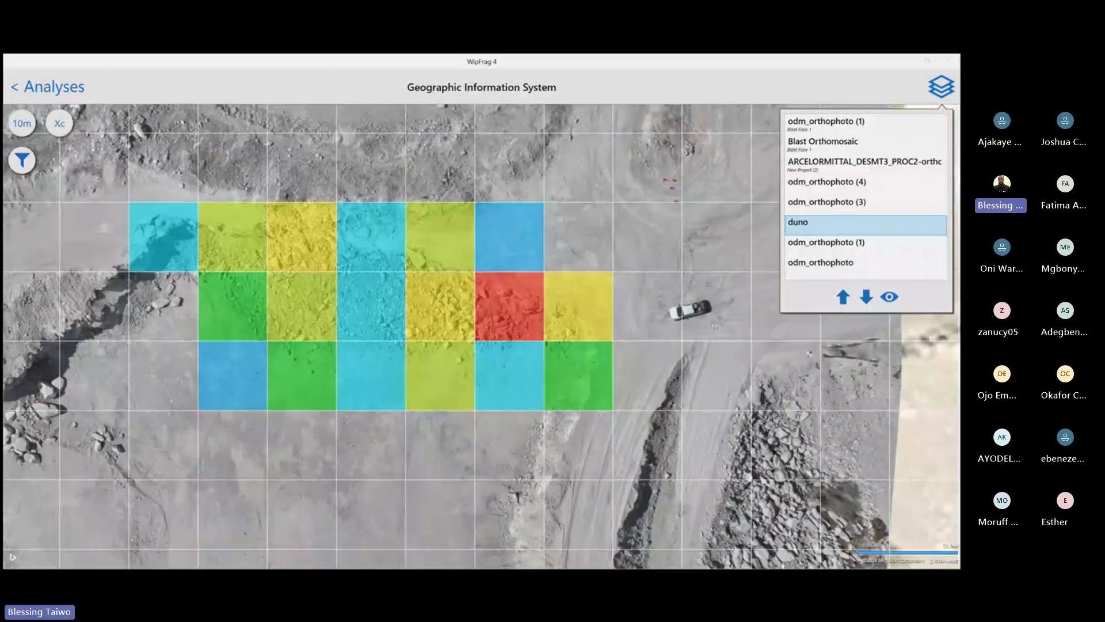
scroll(612, 375, "down", 3)
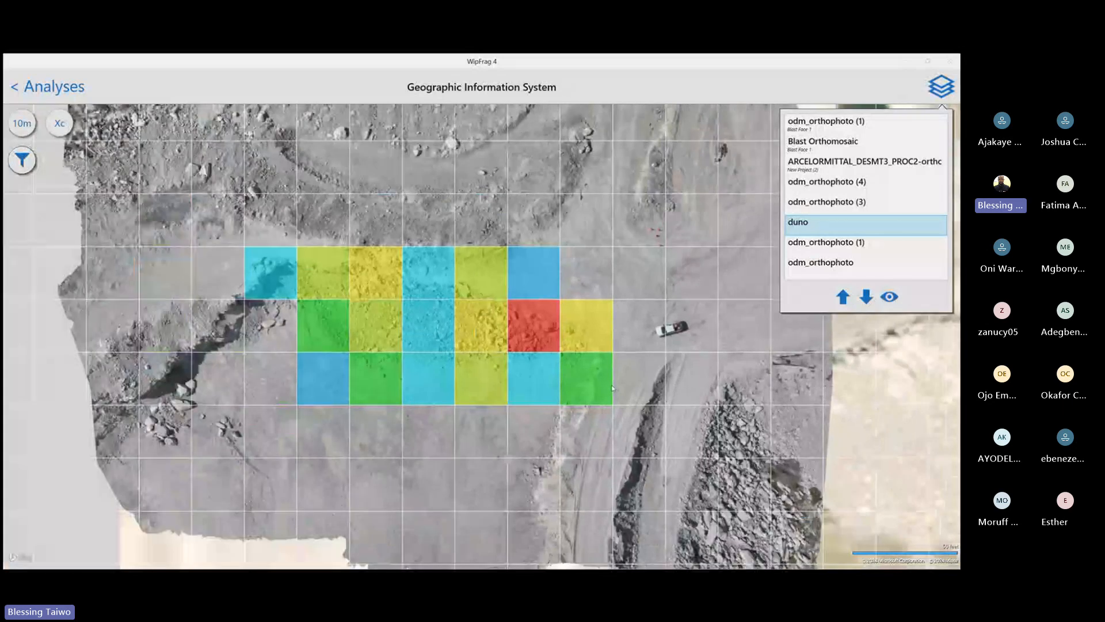
scroll(613, 374, "down", 1)
scroll(610, 349, "up", 4)
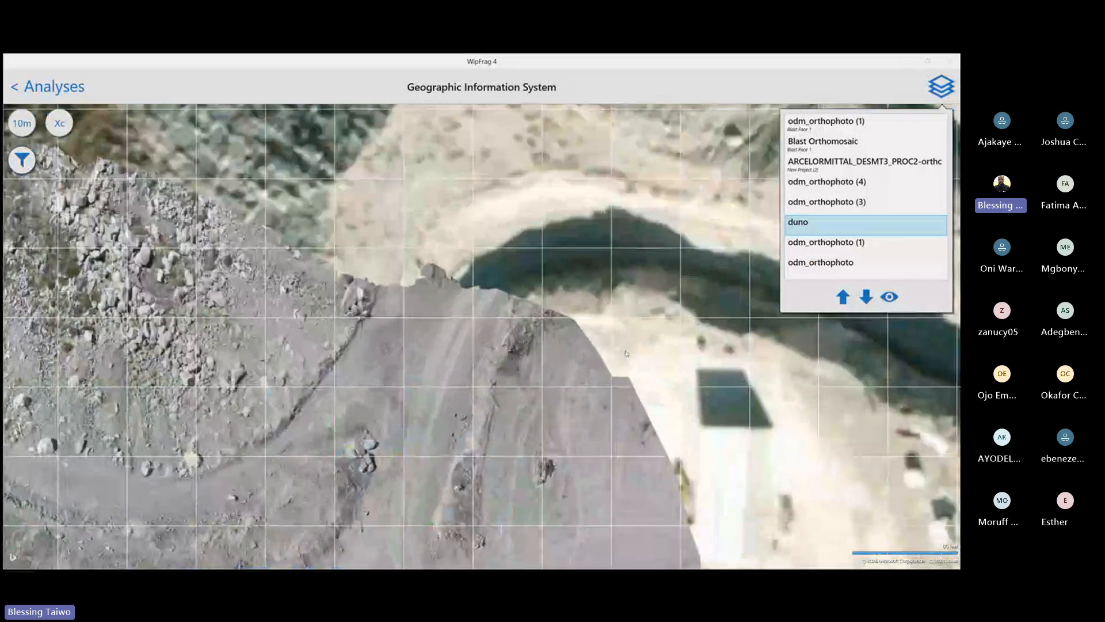
scroll(603, 347, "down", 2)
scroll(601, 359, "down", 5)
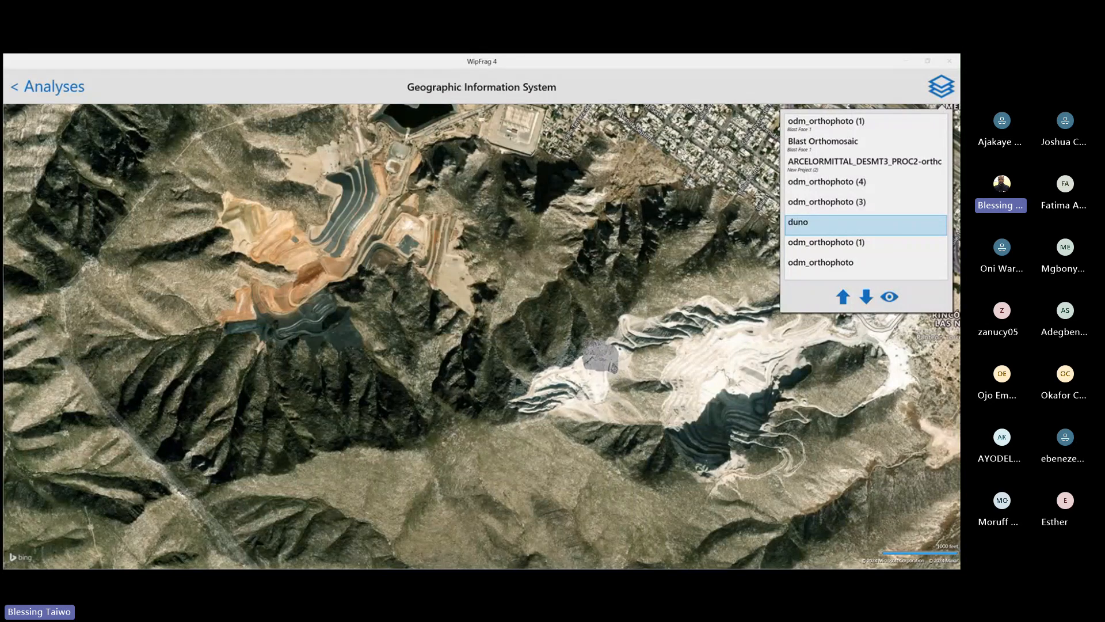
scroll(241, 324, "up", 6)
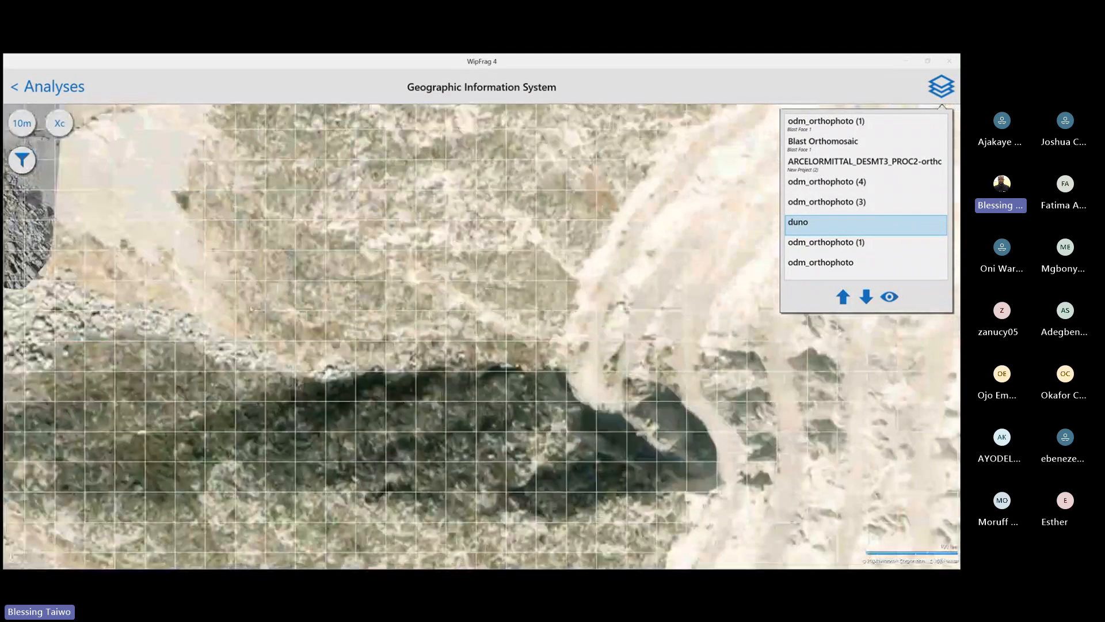
left_click_drag(336, 409, 820, 501)
left_click_drag(437, 252, 537, 327)
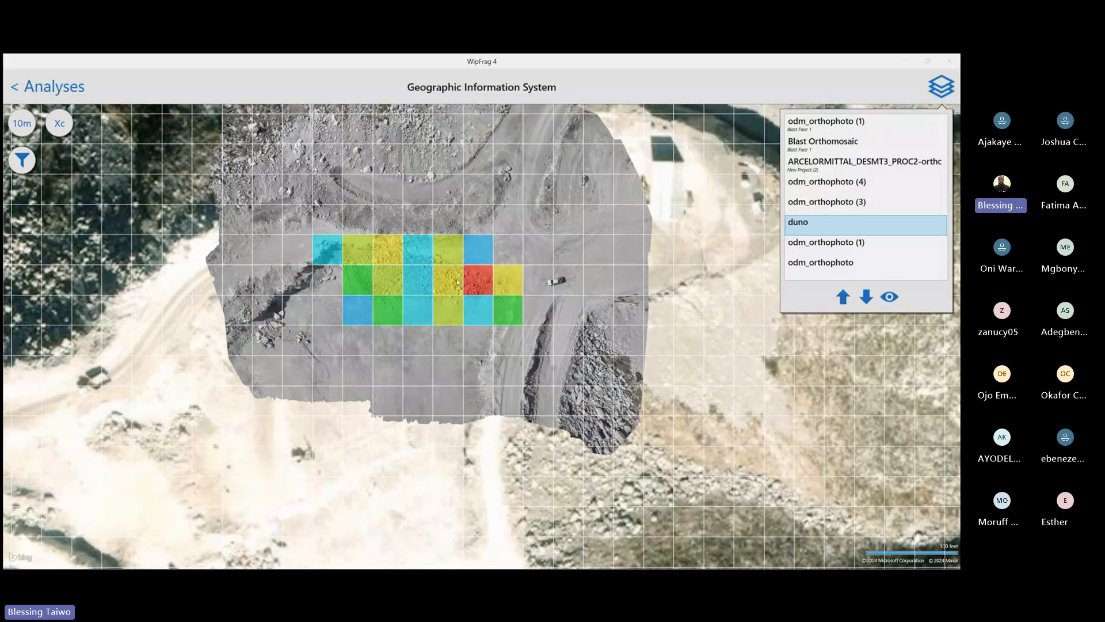
Colour the duno map grid by D80 instead of Xc
left_click(59, 124)
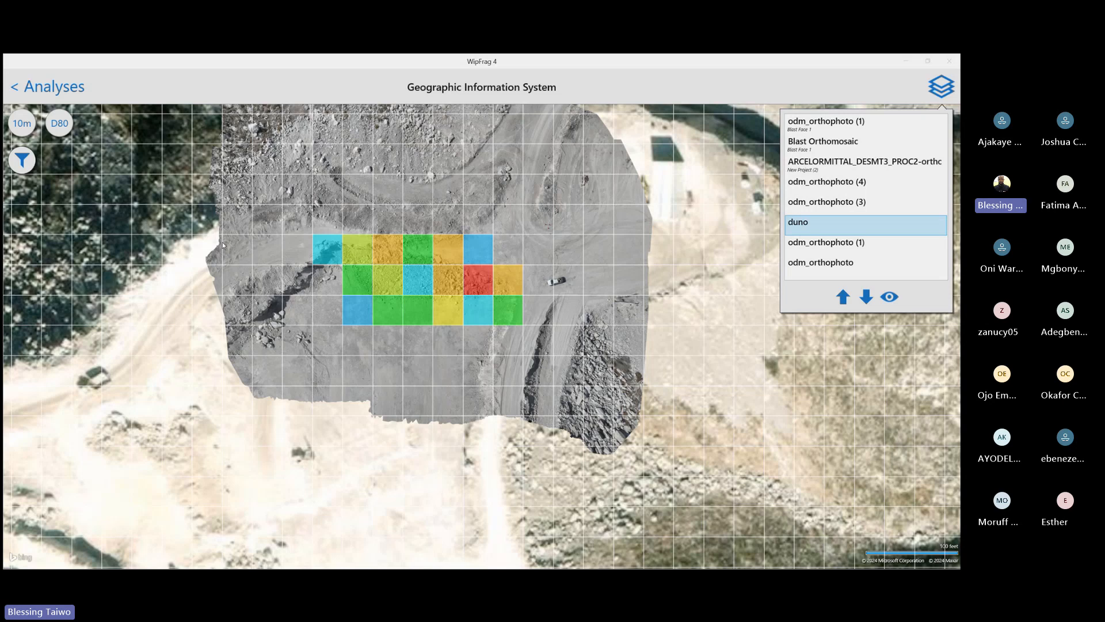
left_click(62, 131)
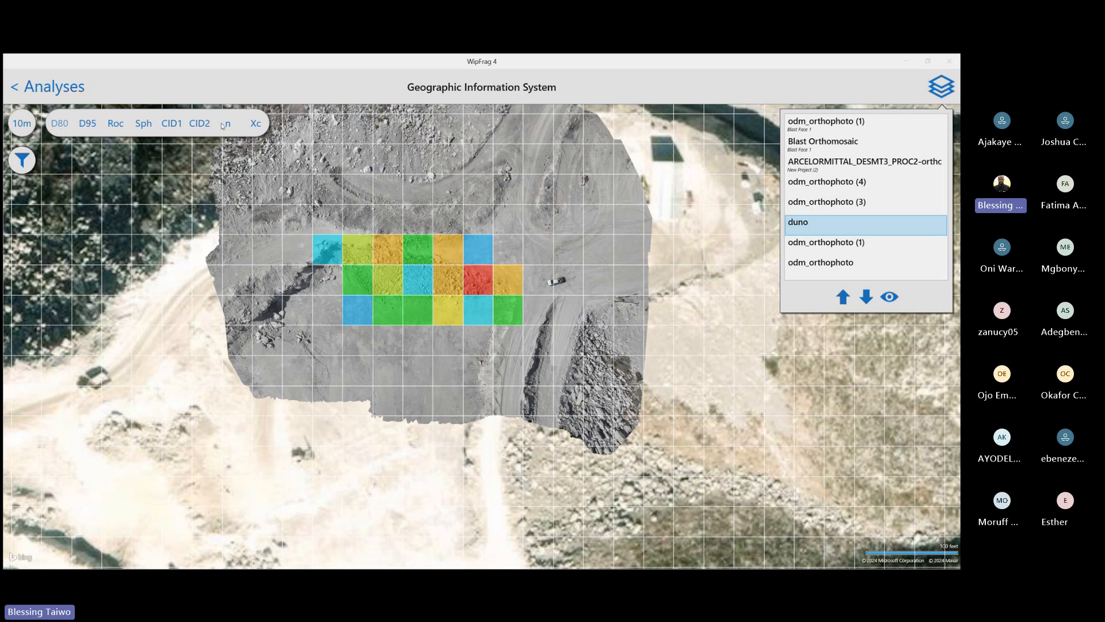
left_click(60, 125)
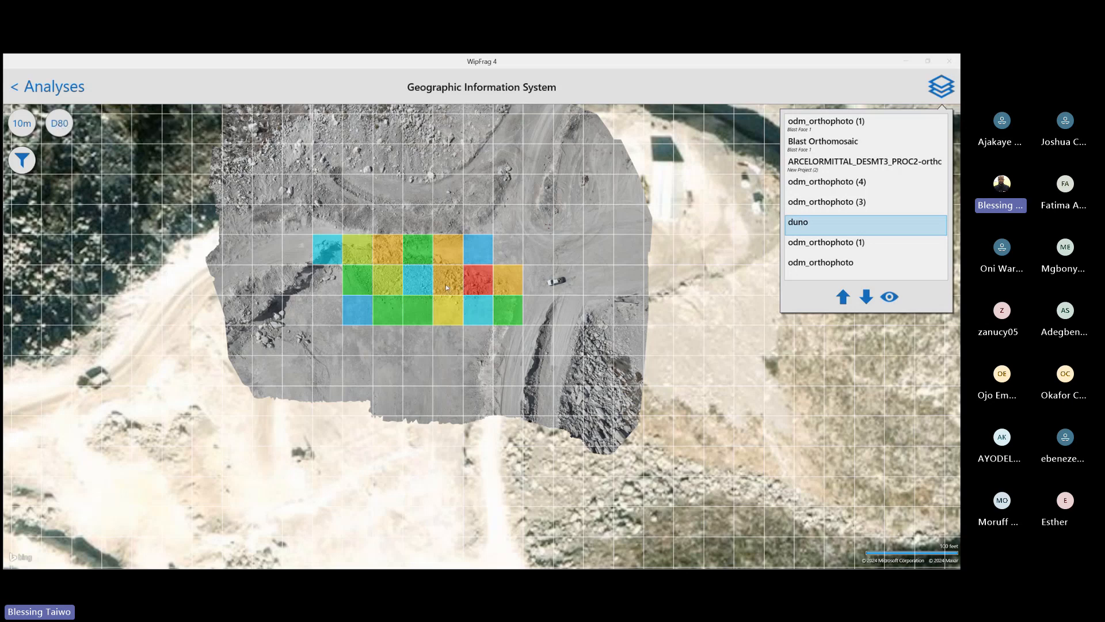
Compare the D80 grid with 20 m and 40 m cells, then set the cell size back to 10 m
scroll(446, 288, "up", 2)
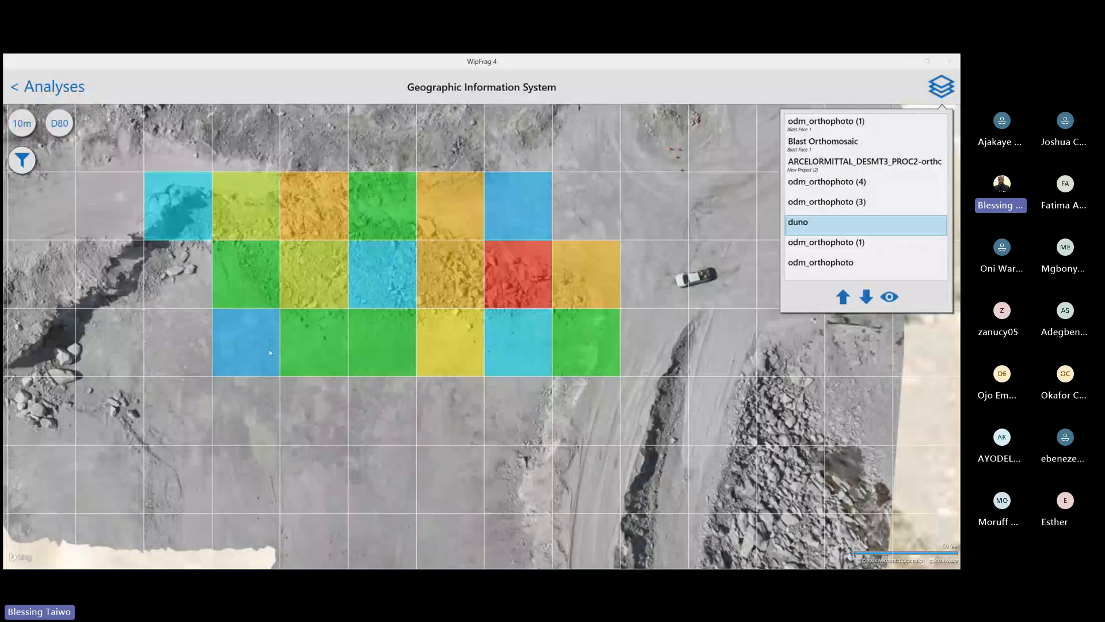
left_click(22, 124)
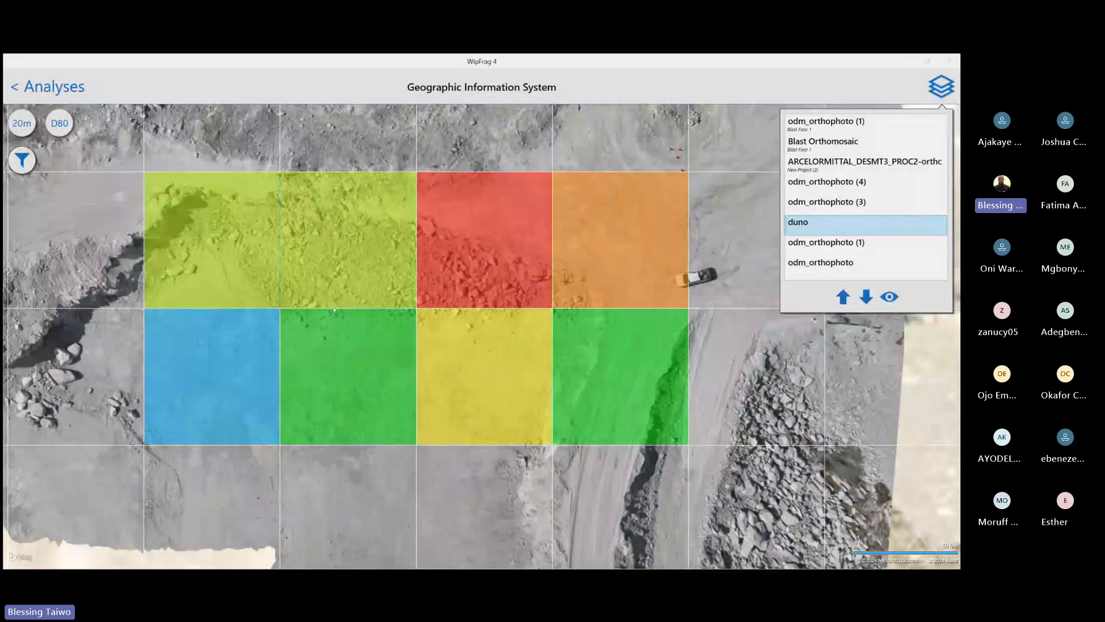
left_click(26, 129)
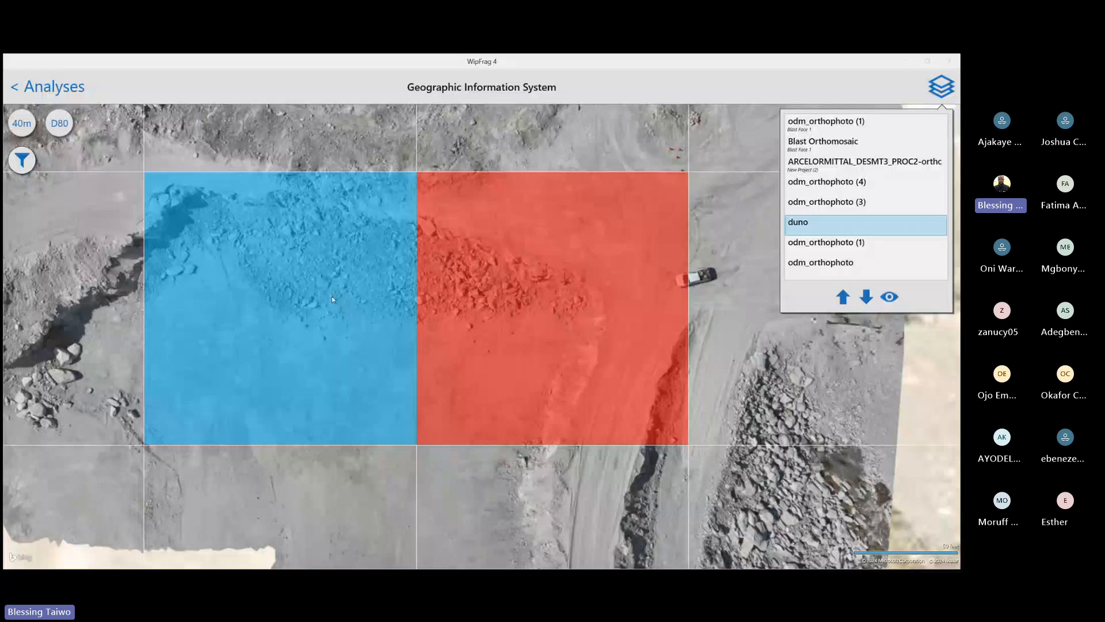
left_click(26, 127)
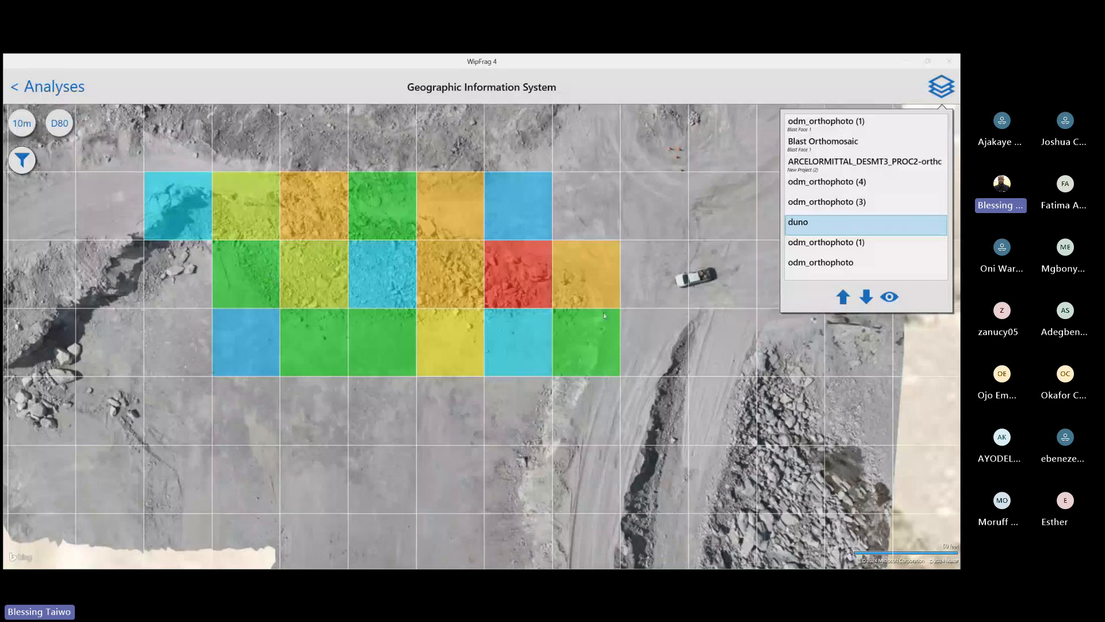
Colour the duno map grid by Roc, then by the uniformity value n, and deselect the duno layer
left_click(60, 124)
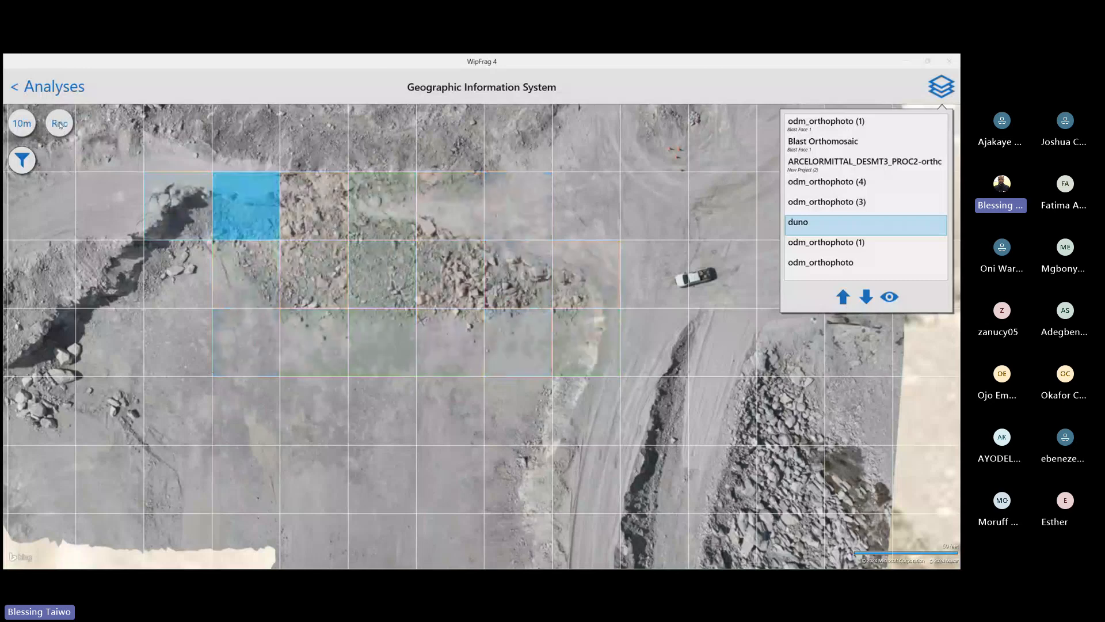
left_click(59, 124)
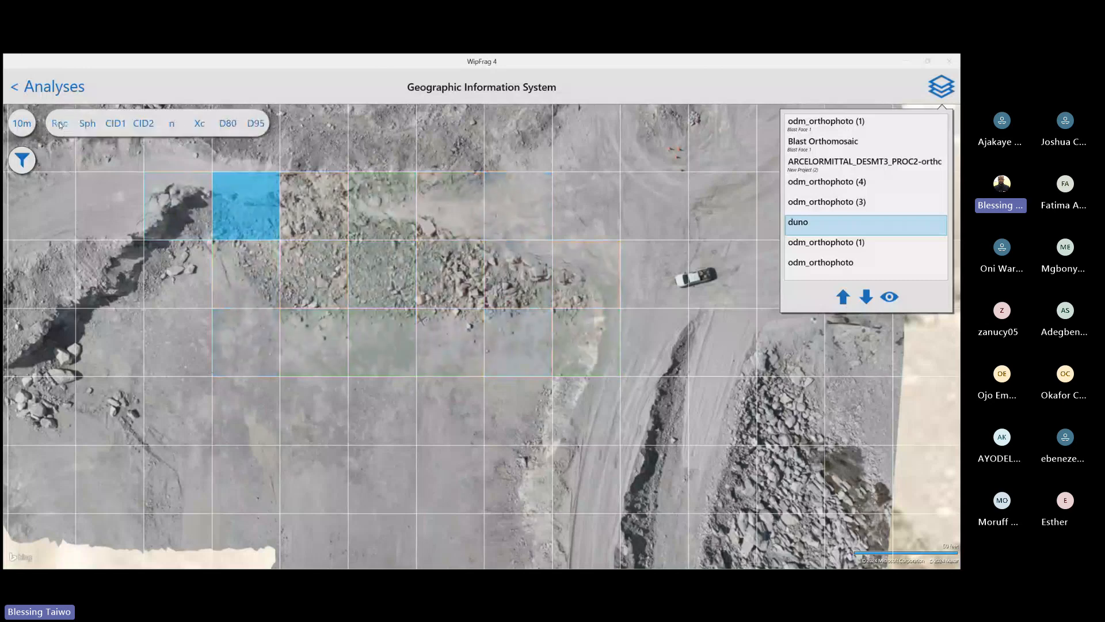
left_click(171, 124)
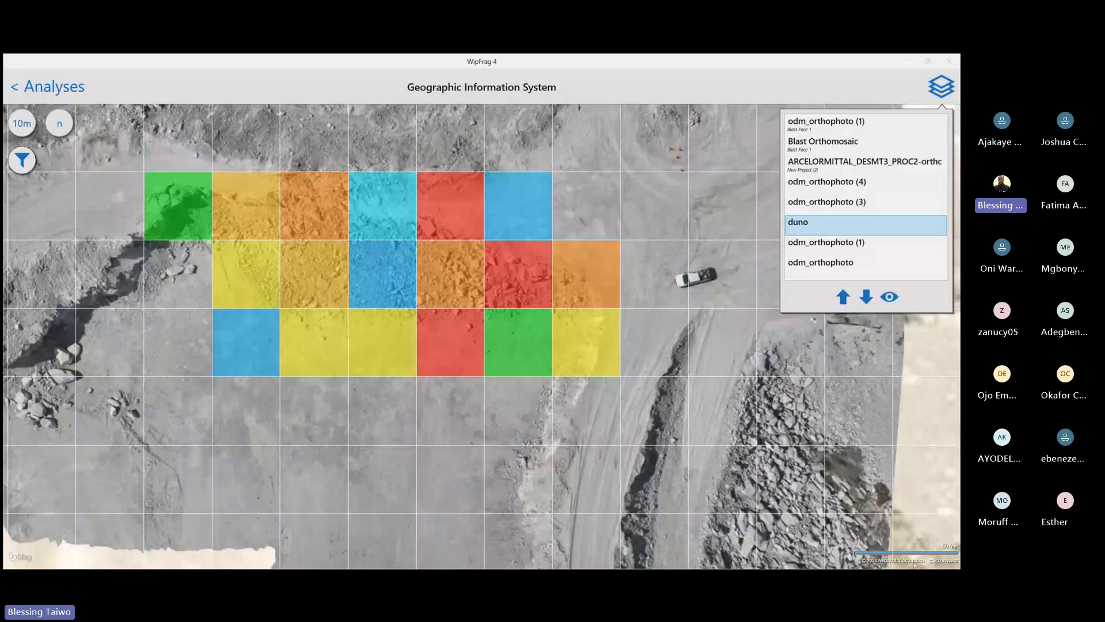
left_click(939, 456)
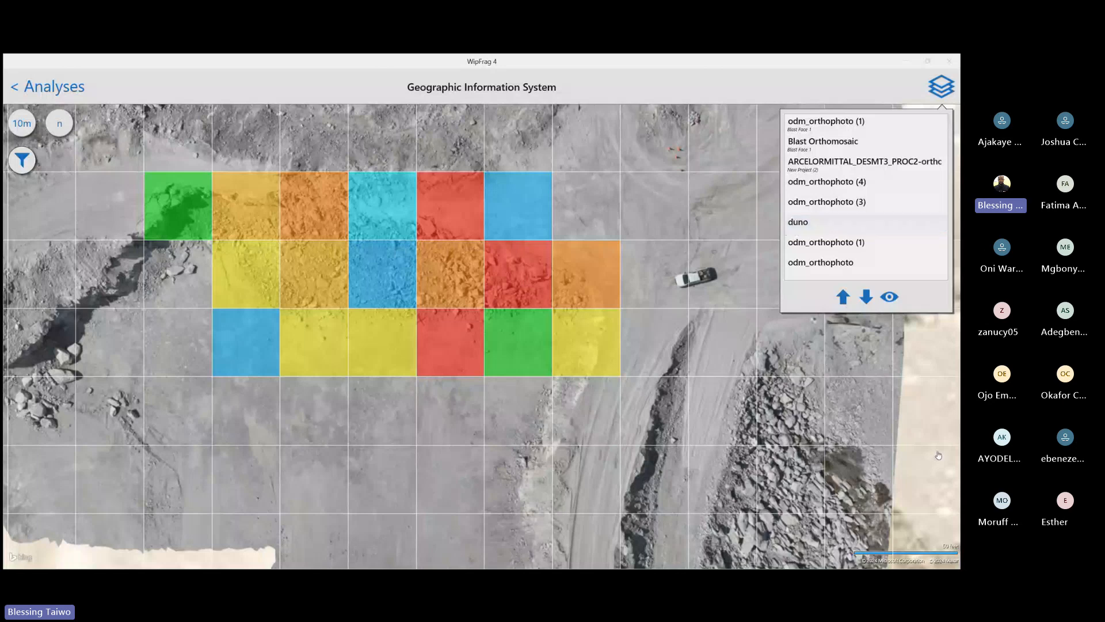